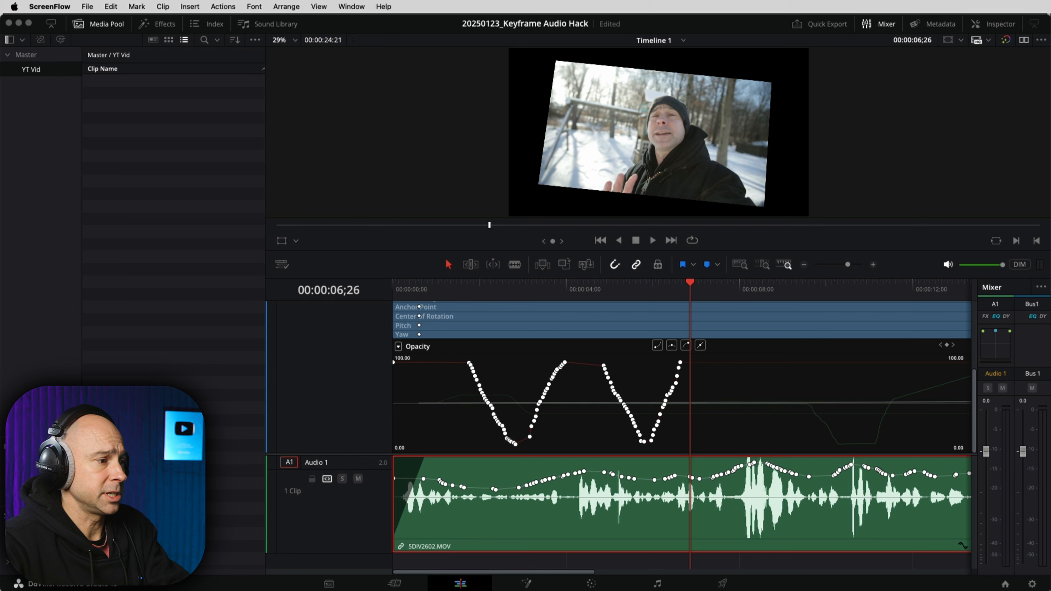
# Step: Add Keyframe Hack.aiff from the project's Audio folder to Resolve's media pool
pyautogui.press('super+Tab')
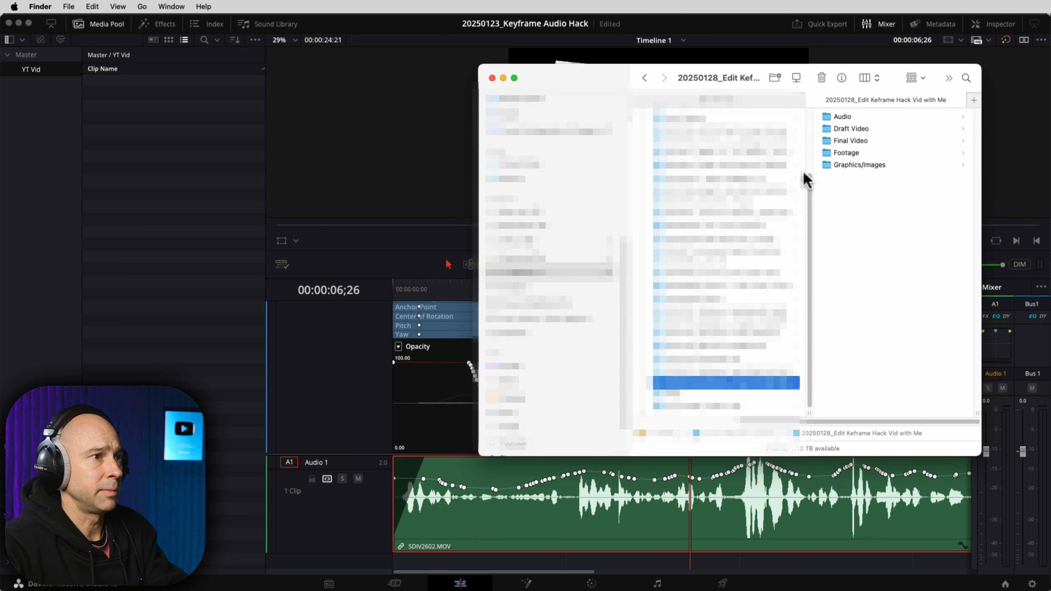
pyautogui.click(837, 130)
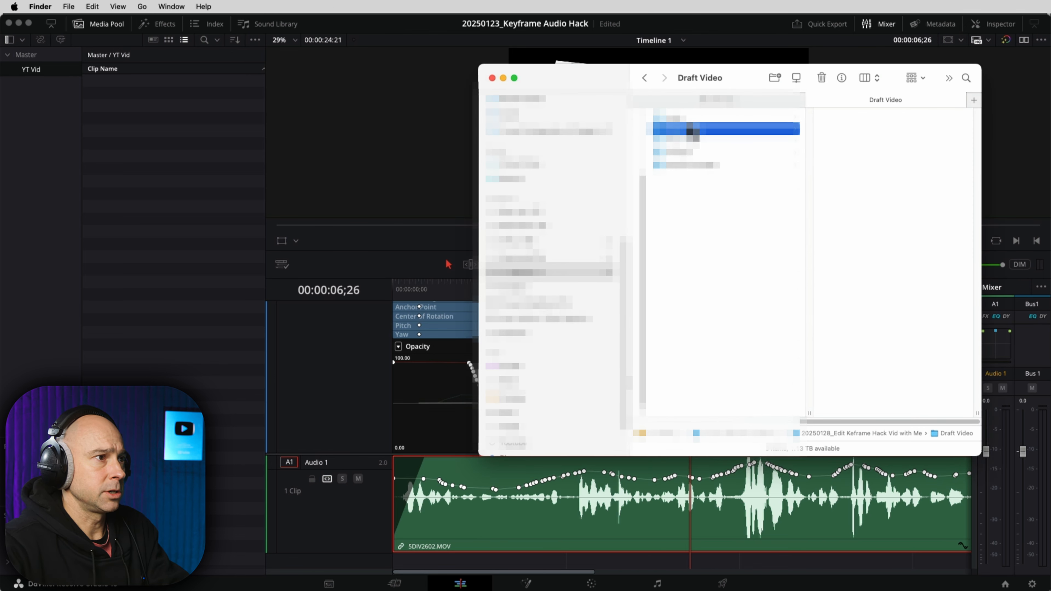
pyautogui.moveTo(835, 423); pyautogui.dragTo(757, 422)
pyautogui.click(751, 417)
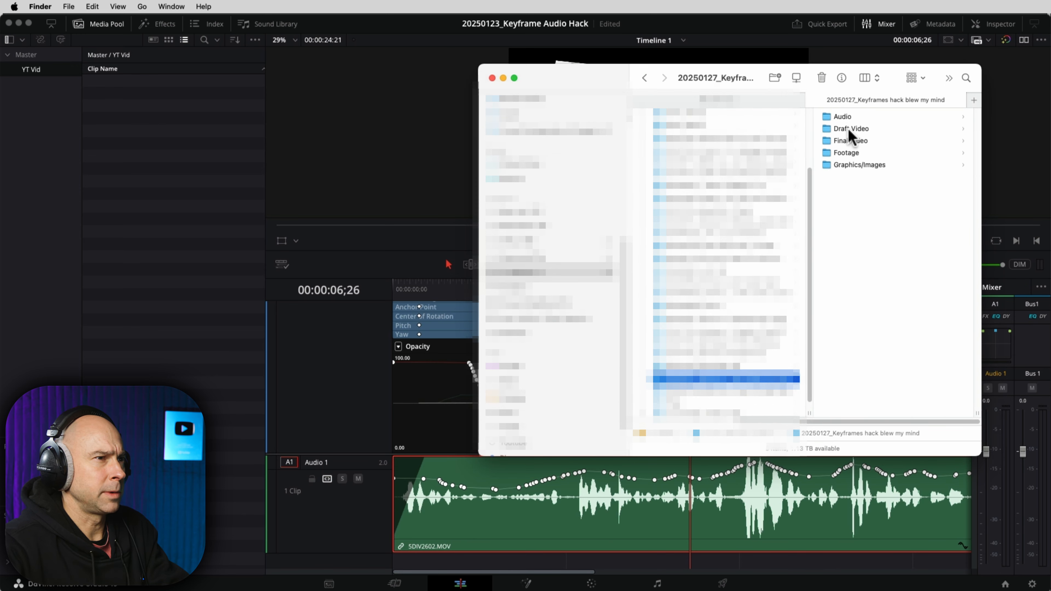
pyautogui.click(840, 120)
pyautogui.moveTo(831, 118); pyautogui.dragTo(166, 135)
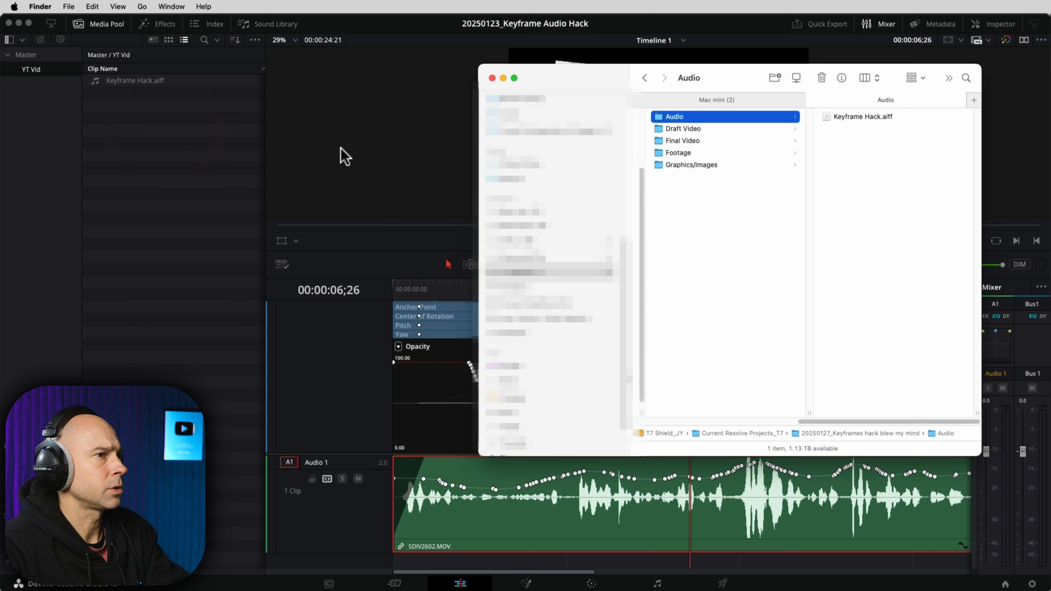
# Step: Add MVI_1366.MP4 from Footage > C100MKII to the media pool and return to Resolve
pyautogui.click(683, 128)
pyautogui.click(677, 151)
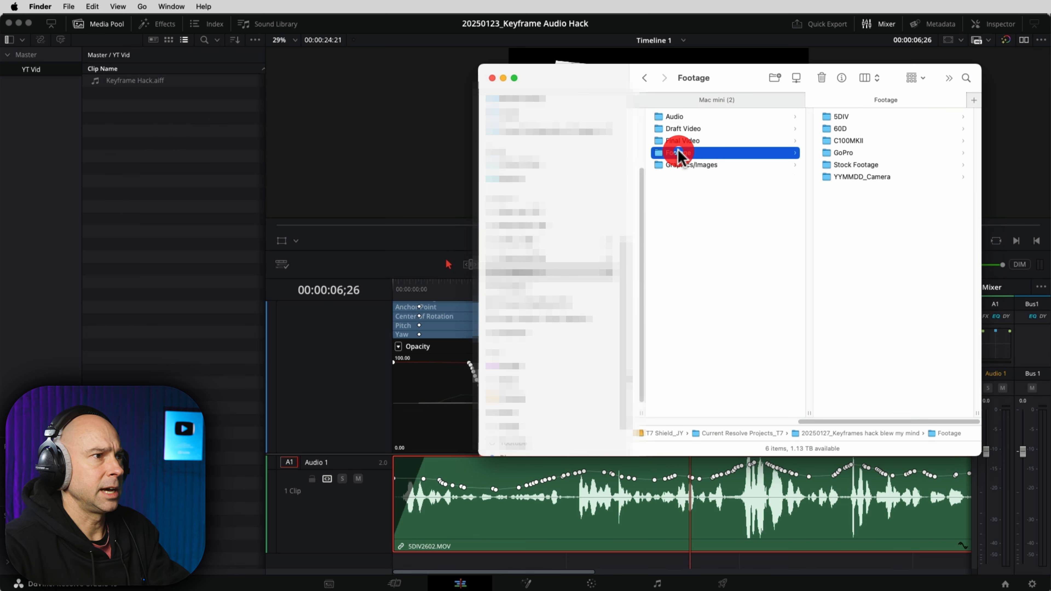
pyautogui.click(847, 140)
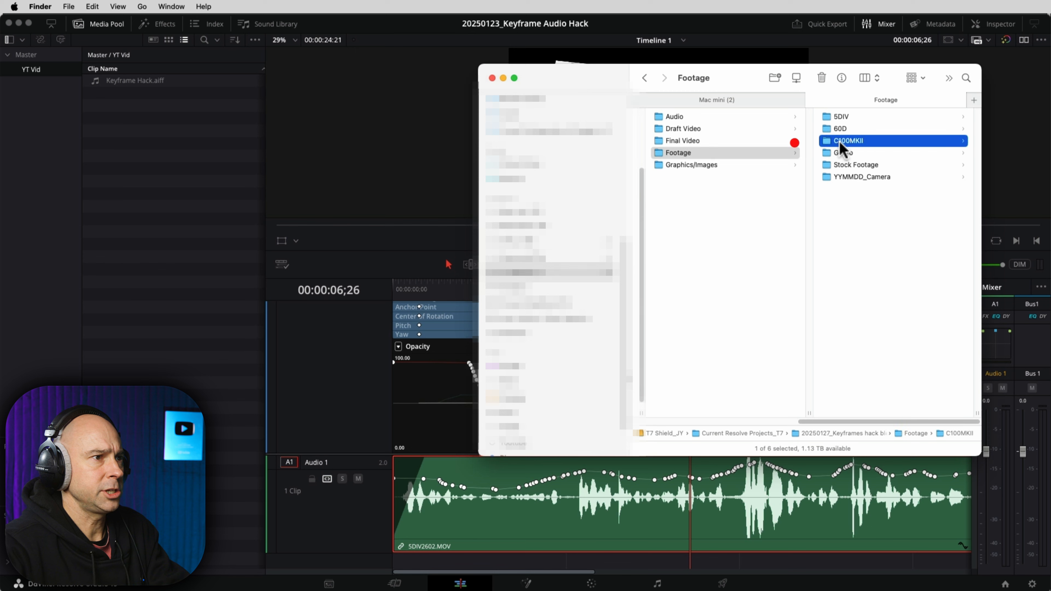
pyautogui.moveTo(852, 116); pyautogui.dragTo(144, 125)
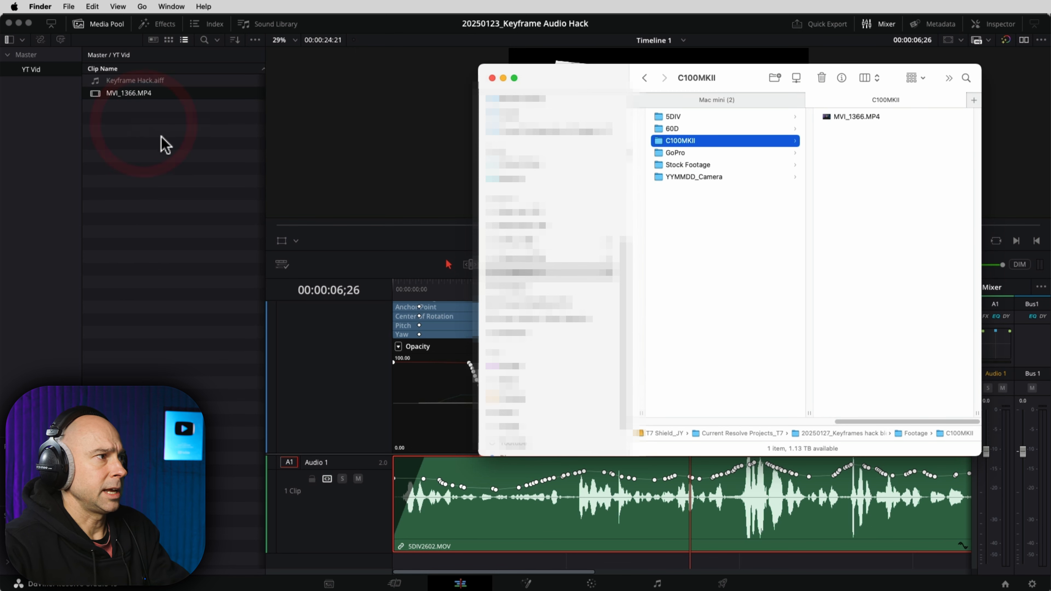
pyautogui.click(129, 120)
# Step: Auto-sync Keyframe Hack.aiff to MVI_1366.MP4 by matching waveforms
pyautogui.rightClick(113, 130)
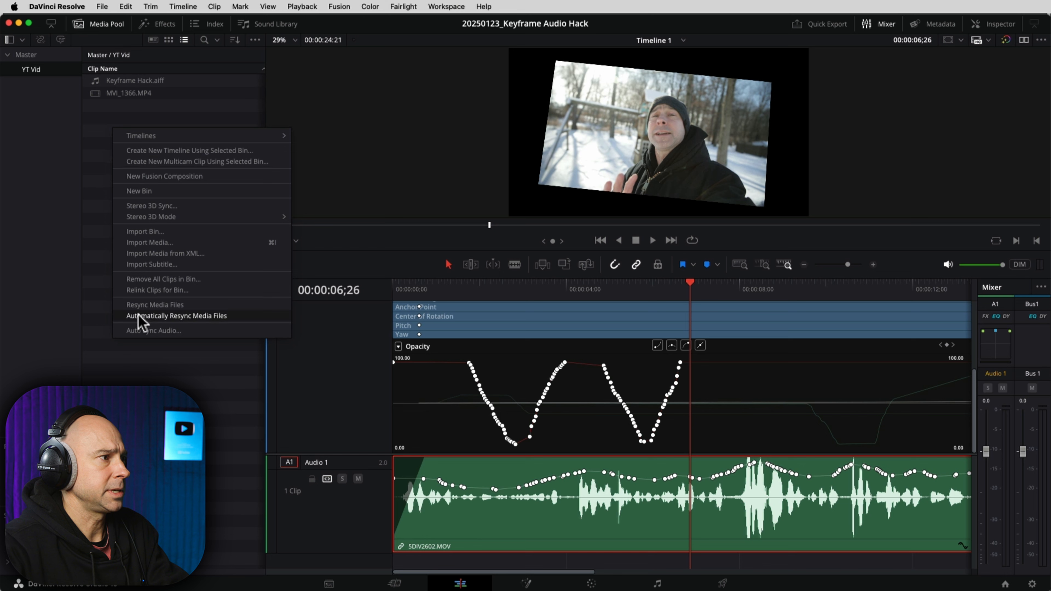
pyautogui.click(143, 331)
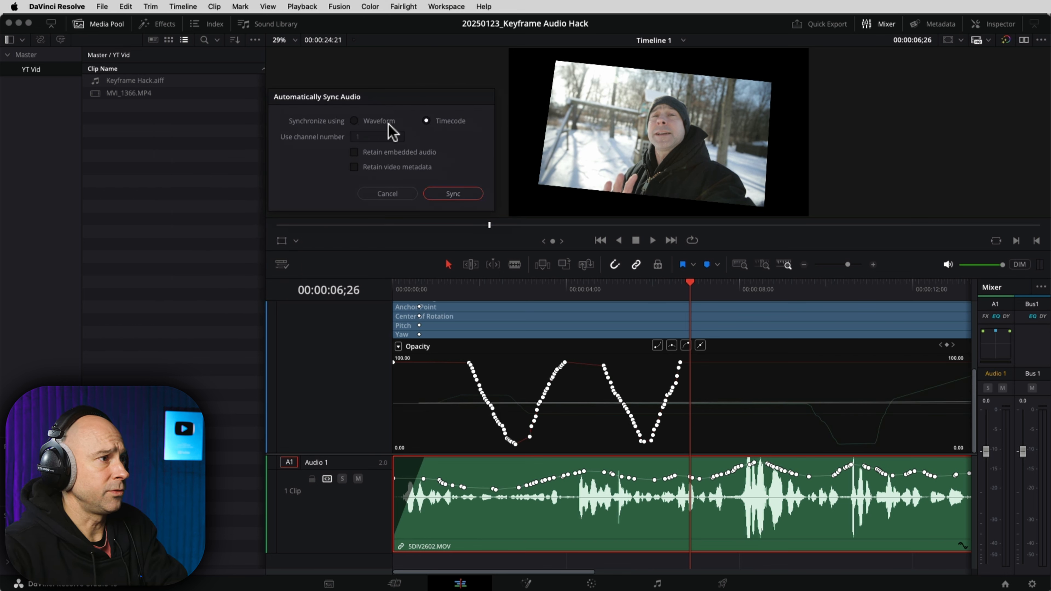
pyautogui.click(384, 122)
pyautogui.click(453, 194)
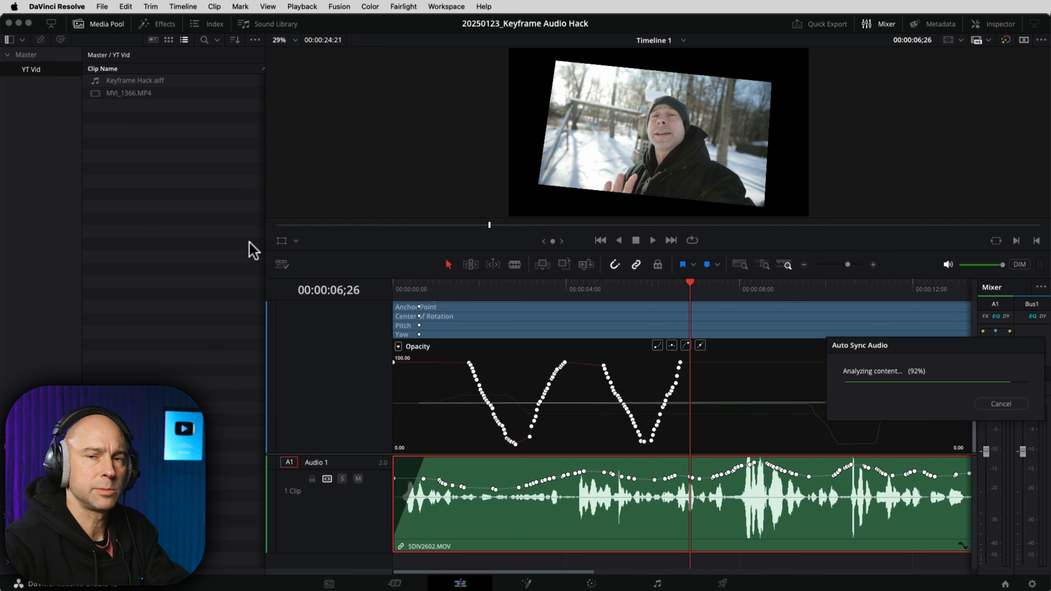
# Step: Add Keyframe Hack.mp4 from the Draft Video folder to the media pool, then move Finder aside
pyautogui.click(153, 131)
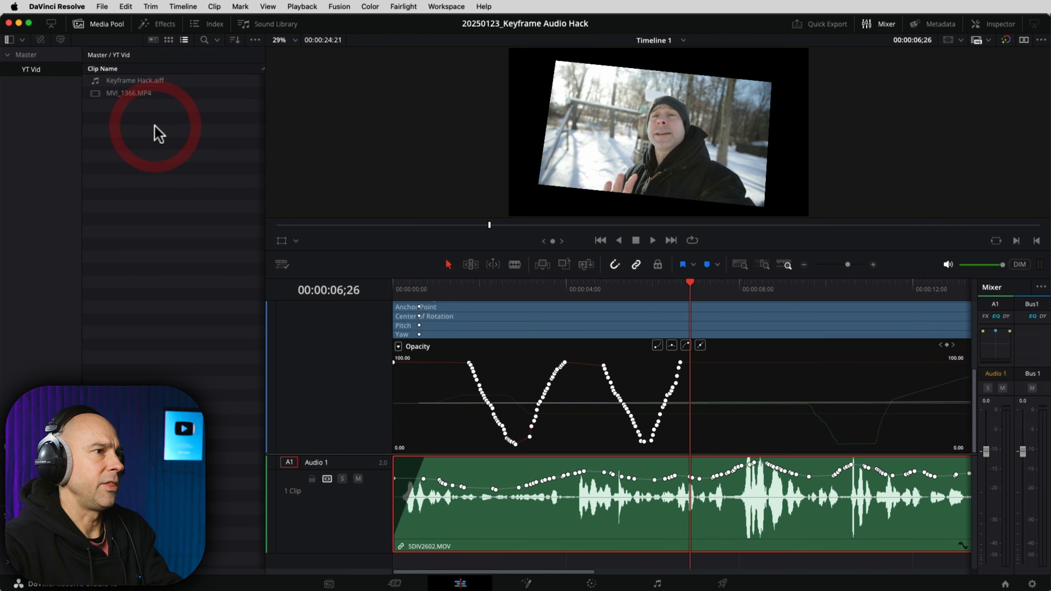
pyautogui.press('super+Tab')
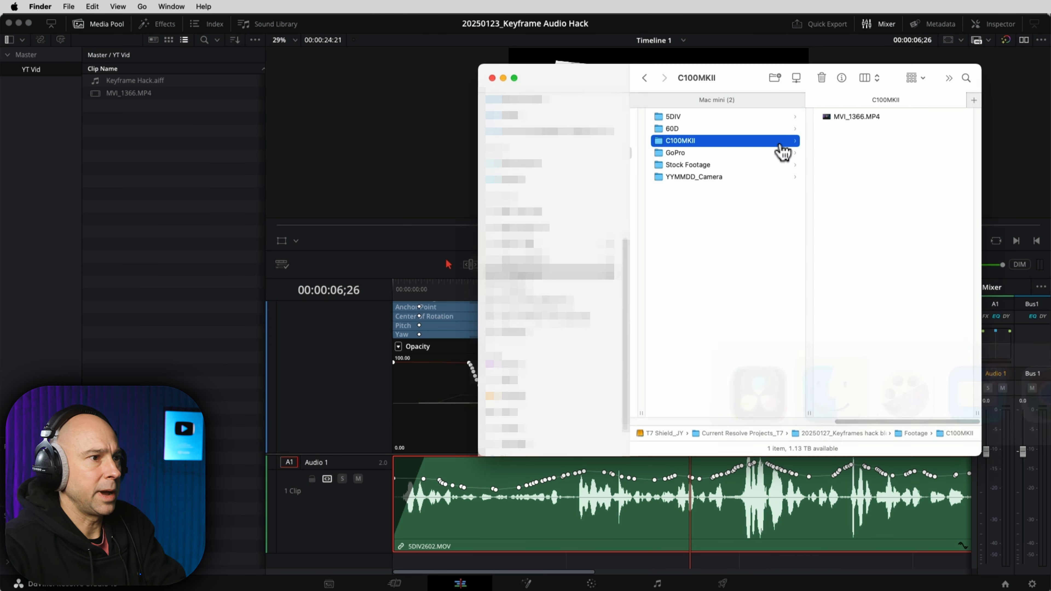
pyautogui.click(687, 164)
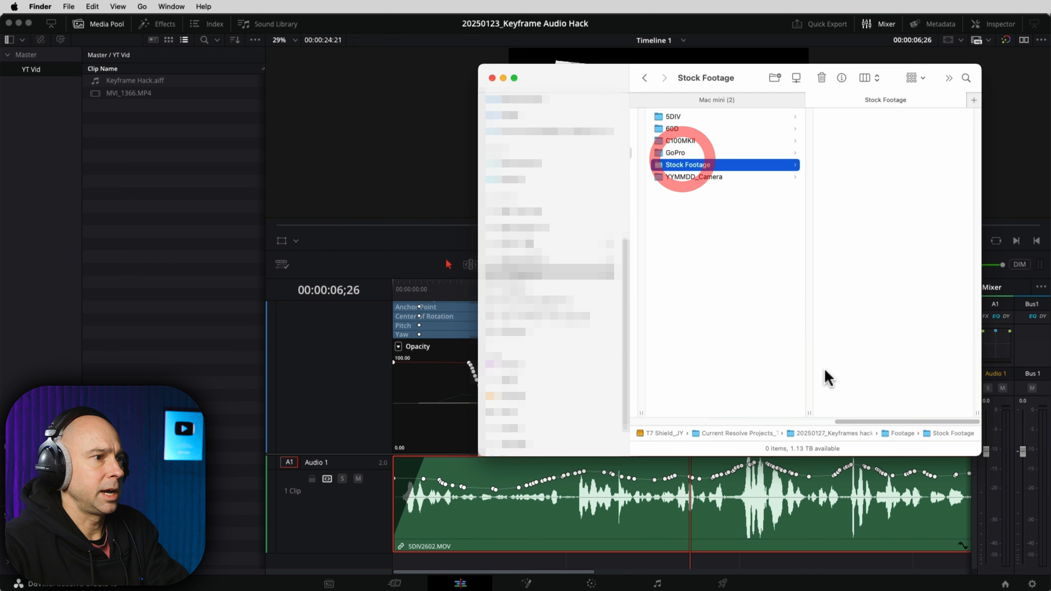
pyautogui.moveTo(840, 421); pyautogui.dragTo(786, 421)
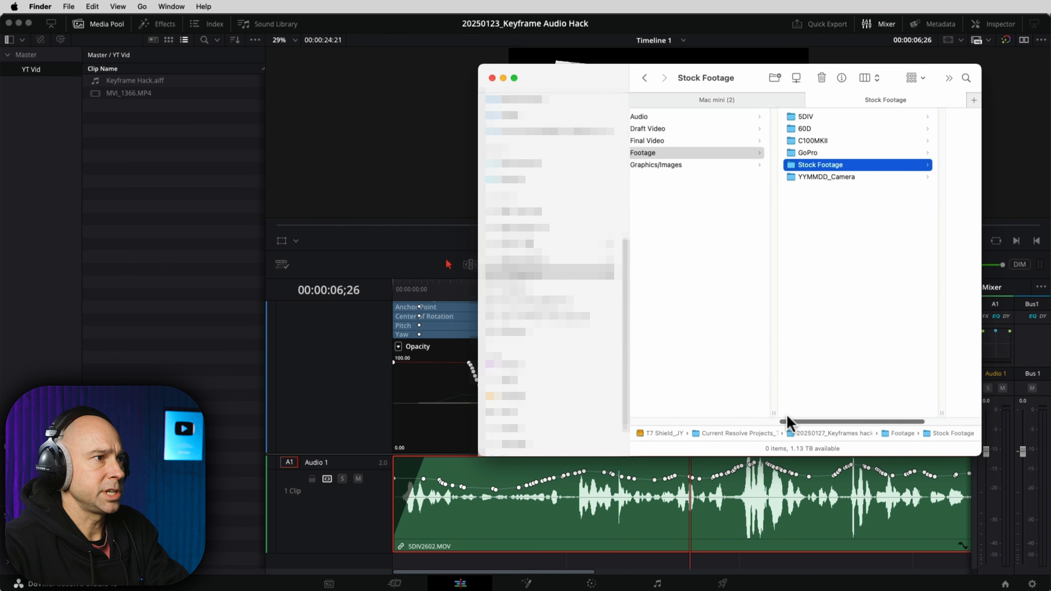
pyautogui.click(657, 129)
pyautogui.moveTo(844, 120); pyautogui.dragTo(125, 186)
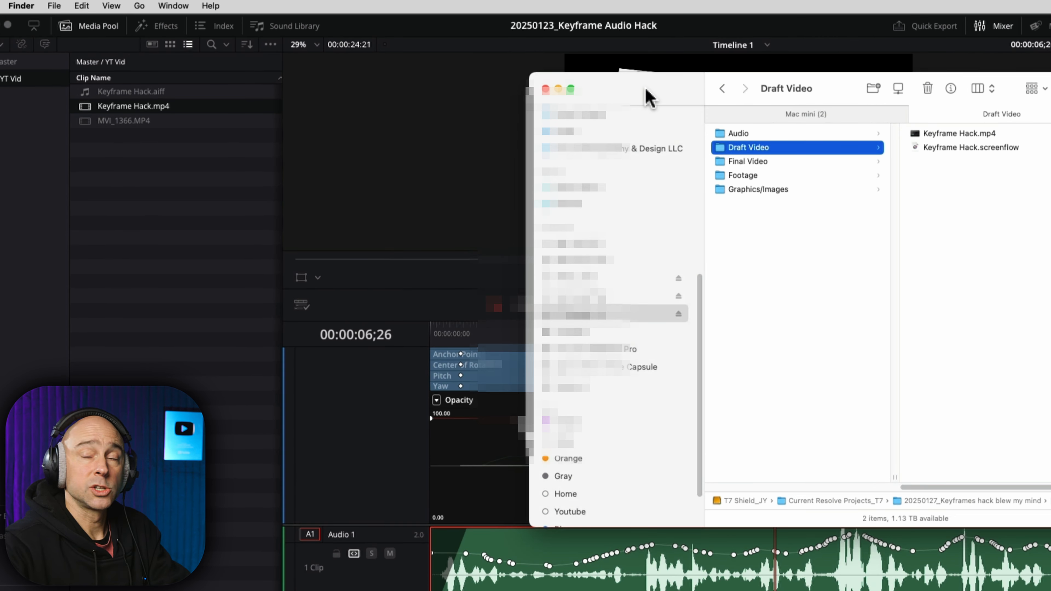
pyautogui.moveTo(649, 97); pyautogui.dragTo(1050, 99)
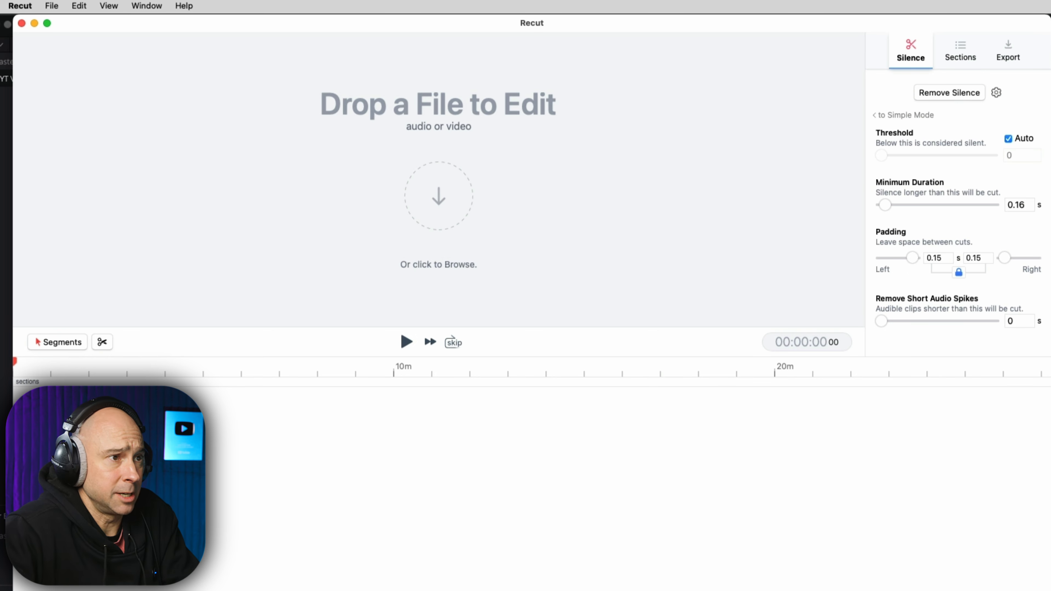
# Step: Drop MVI_1366.MP4 and Keyframe Hack.mp4 onto Recut's timeline and place the playhead near 15 s
pyautogui.click(705, 484)
pyautogui.press('super+Tab')
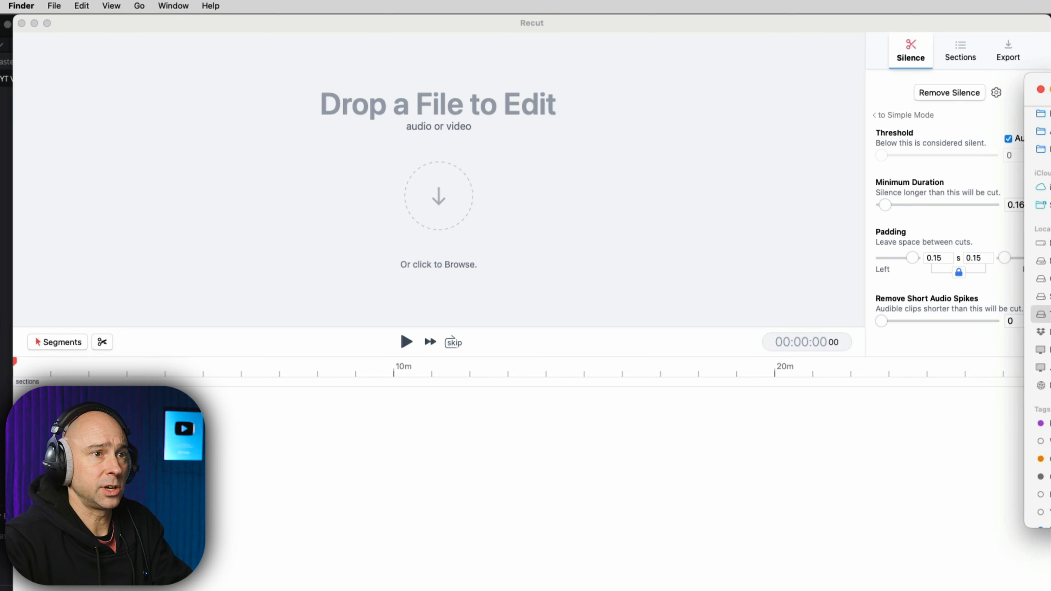
pyautogui.moveTo(1041, 296); pyautogui.dragTo(165, 391)
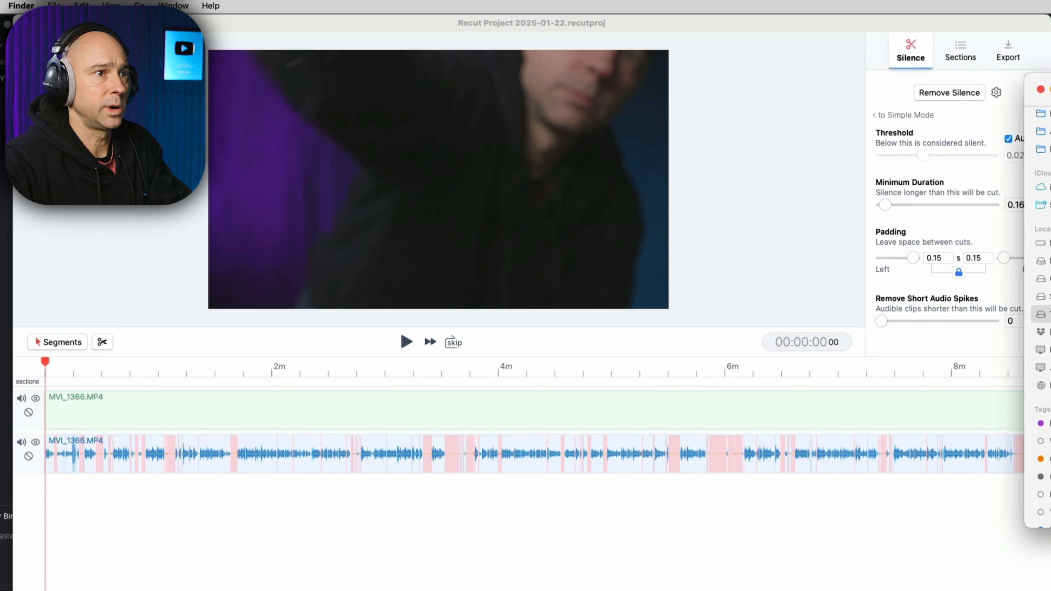
pyautogui.click(821, 90)
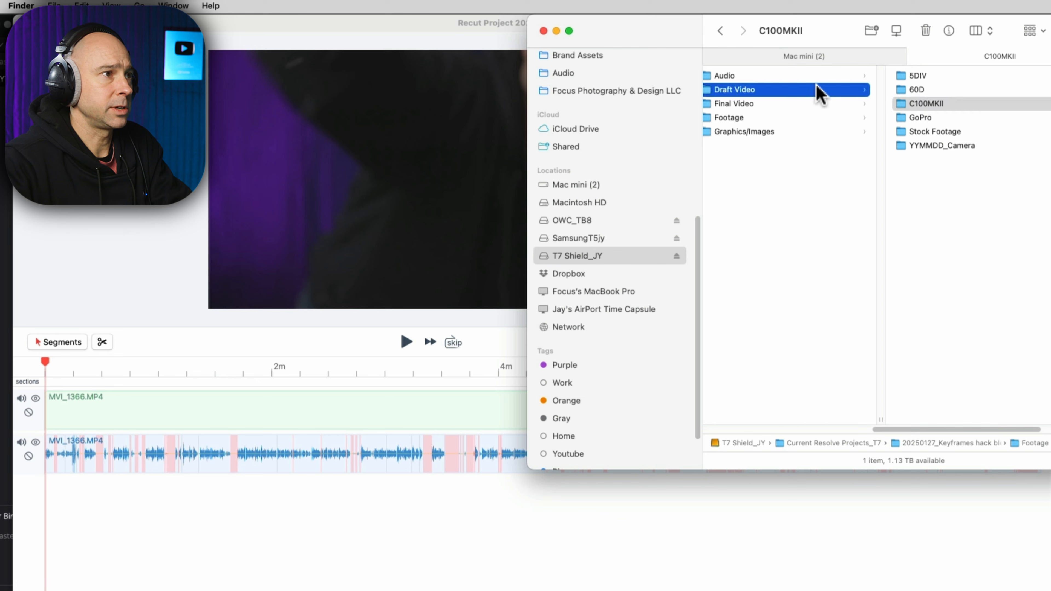
pyautogui.moveTo(956, 76); pyautogui.dragTo(327, 522)
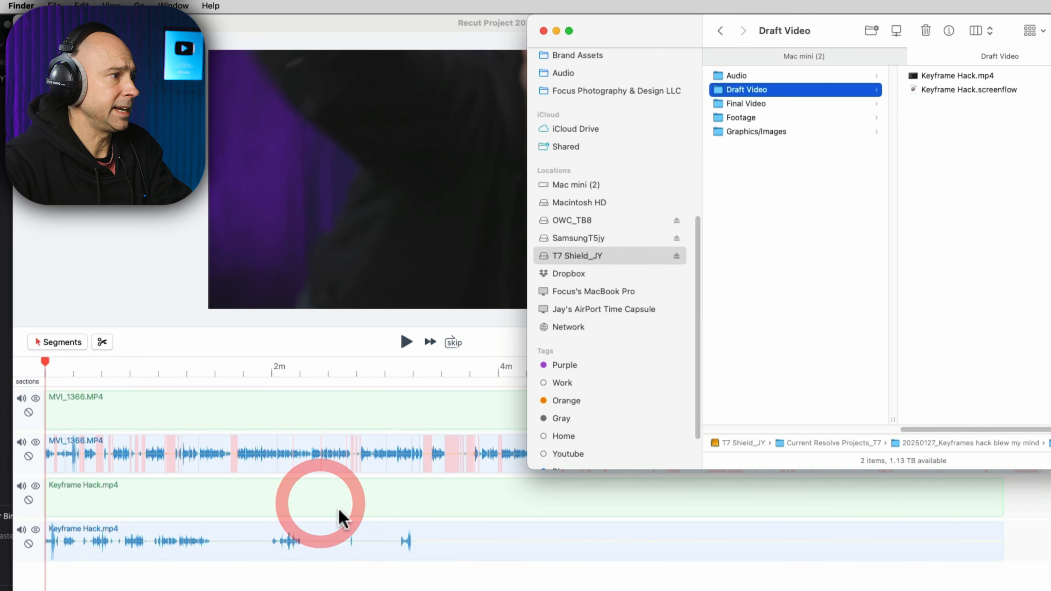
pyautogui.click(75, 368)
pyautogui.click(75, 369)
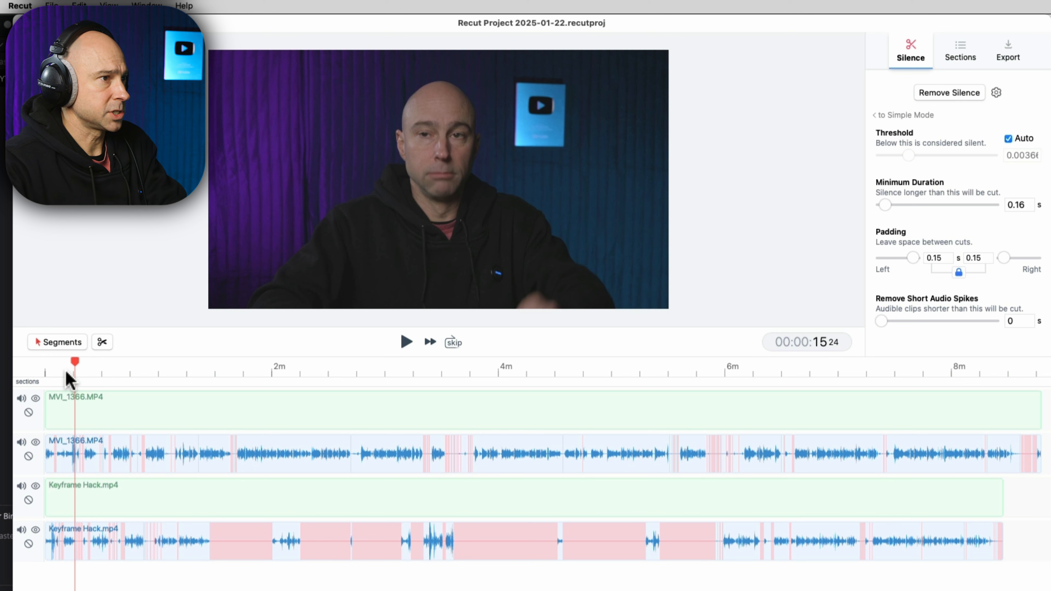
# Step: In Clips mode, slide Keyframe Hack right until its clap spikes match MVI_1366.MP4's audio
pyautogui.press('super+equal')
pyautogui.press('super+equal')
pyautogui.press('super+equal')
pyautogui.press('super+equal')
pyautogui.press('super+equal')
pyautogui.press('super+equal')
pyautogui.press('super+equal')
pyautogui.press('super+equal')
pyautogui.press('super+equal')
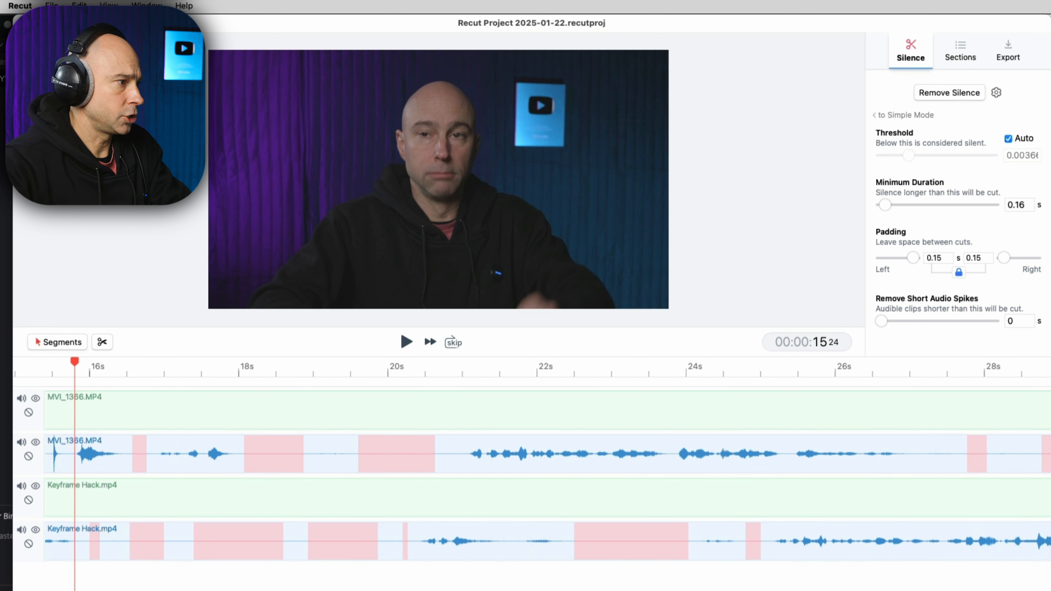
pyautogui.hscroll(-5, 546, 471)
pyautogui.hscroll(-1, 113, 430)
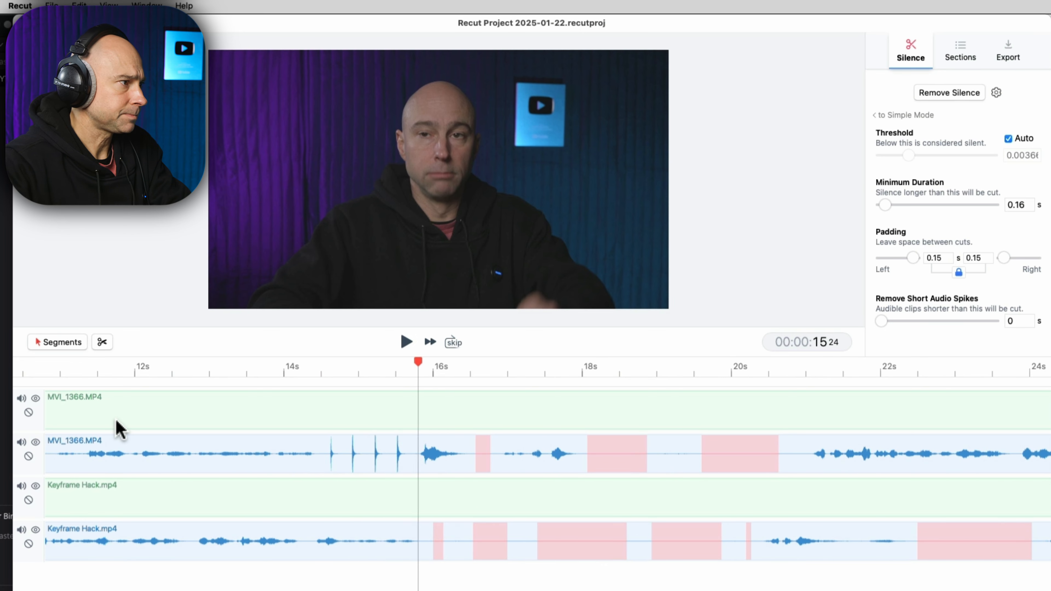
pyautogui.click(66, 344)
pyautogui.moveTo(84, 505); pyautogui.dragTo(801, 508)
pyautogui.moveTo(303, 499); pyautogui.dragTo(395, 497)
pyautogui.moveTo(321, 372); pyautogui.dragTo(323, 376)
pyautogui.press('super+equal')
pyautogui.press('super+equal')
pyautogui.moveTo(349, 500); pyautogui.dragTo(369, 511)
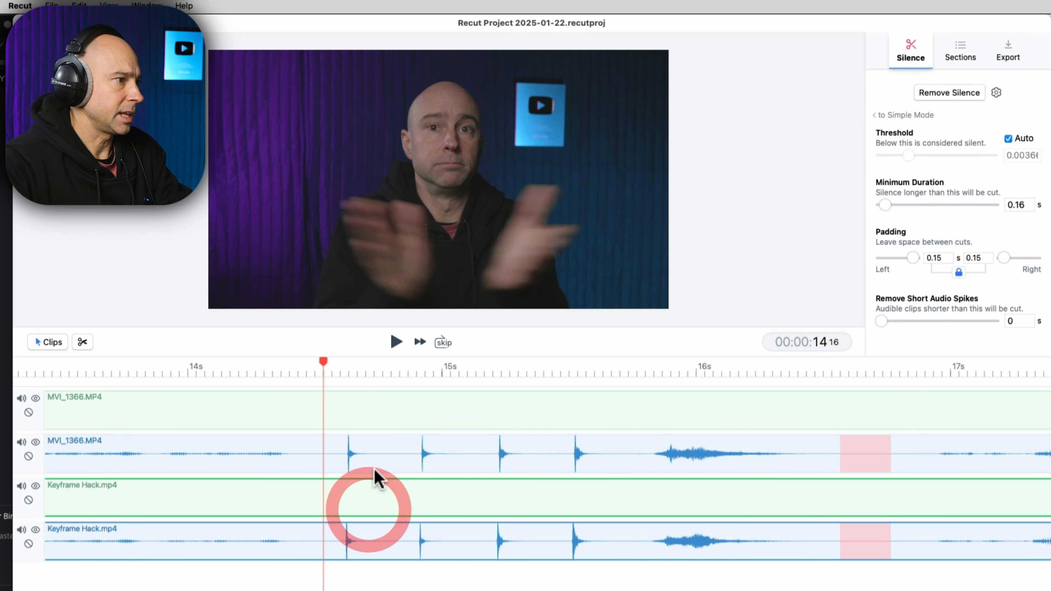
# Step: Play back the aligned clap to confirm the sync and scroll through both tracks
pyautogui.press('space')
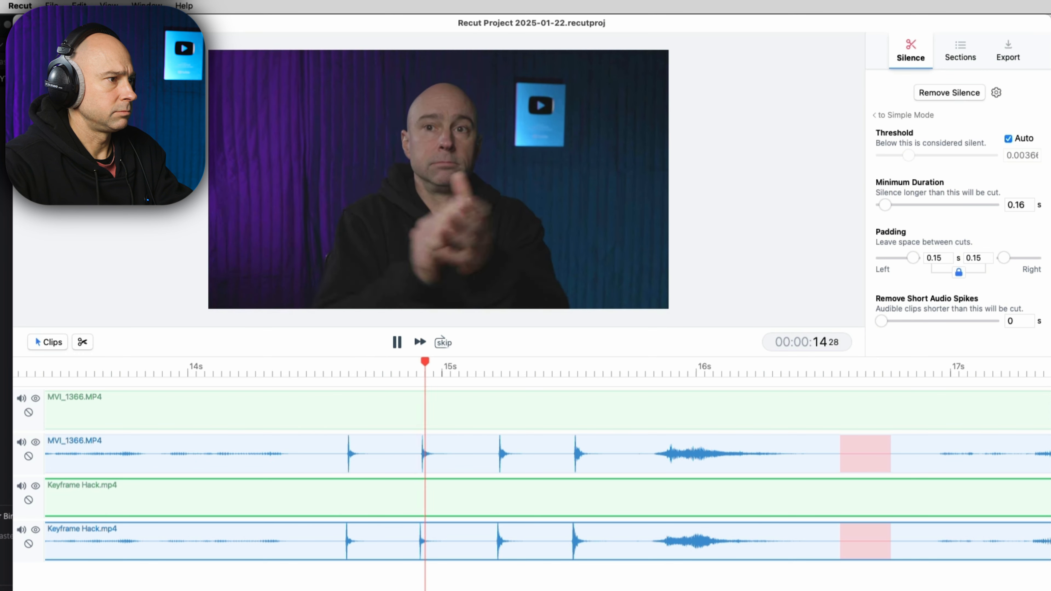
pyautogui.press('space')
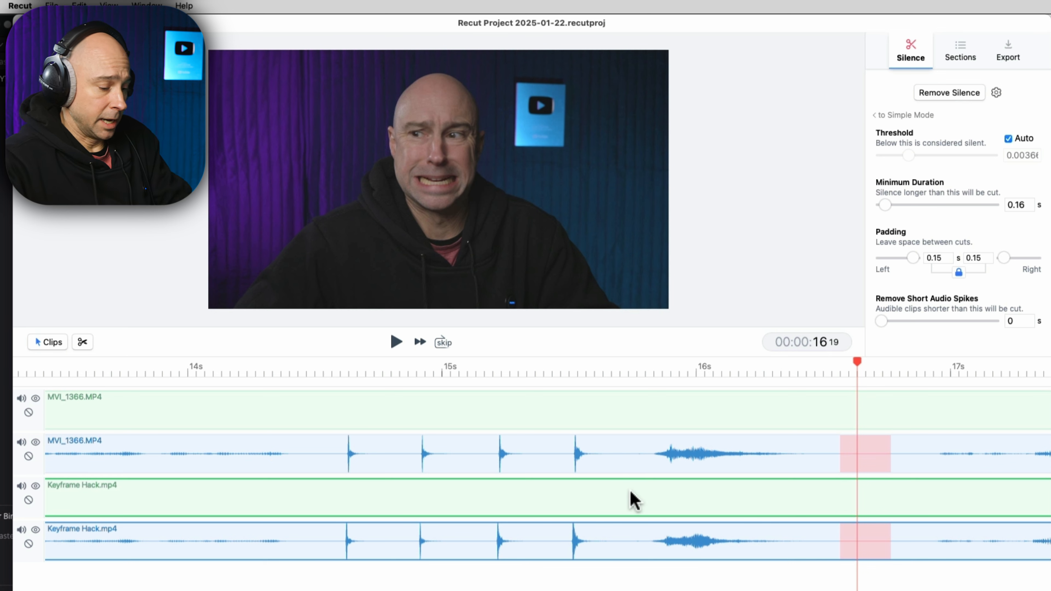
pyautogui.scroll(-3, 620, 491)
pyautogui.scroll(-5, 621, 490)
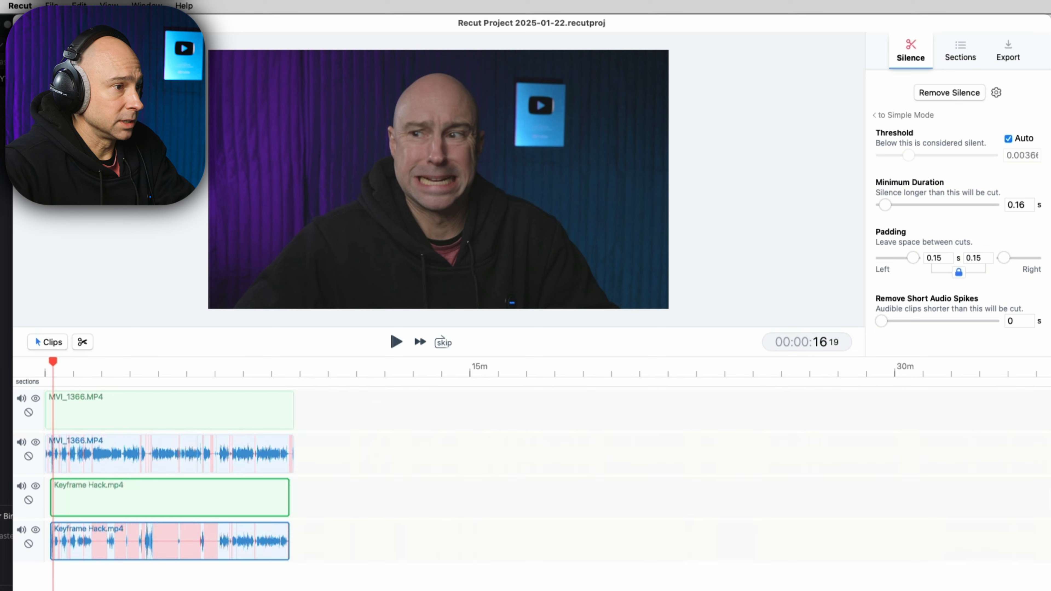
pyautogui.scroll(3, 617, 491)
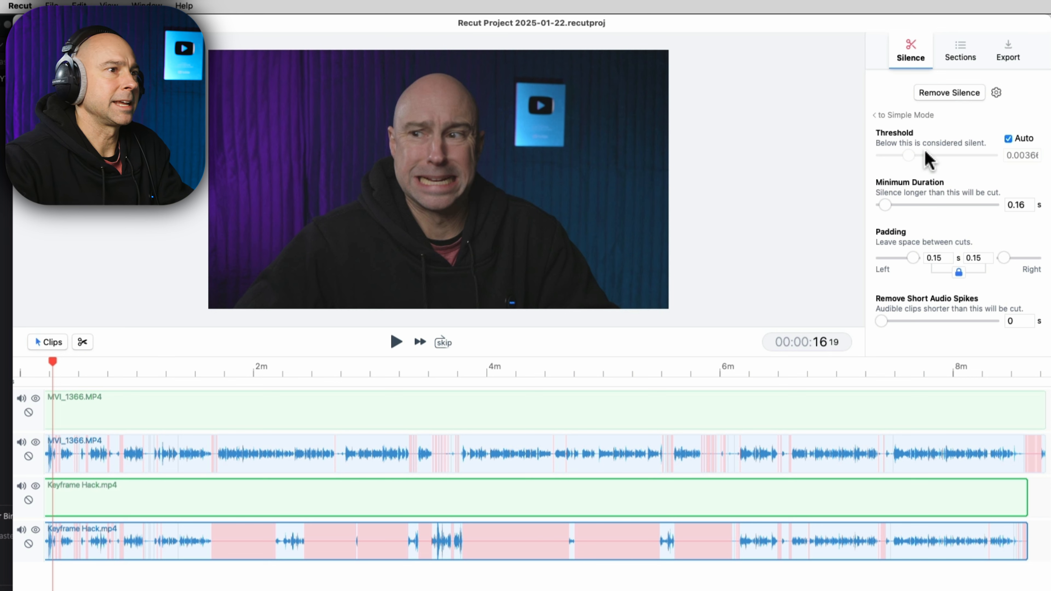
# Step: Remove silence from both tracks using 0.16 s minimum duration and 0.15 s padding
pyautogui.click(947, 94)
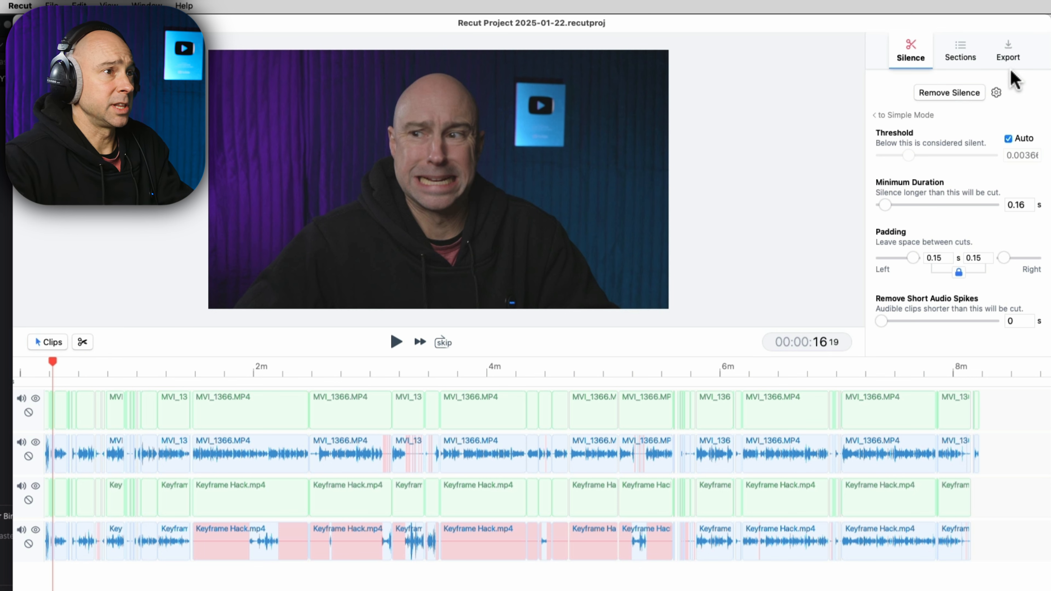
# Step: Export as DaVinci Resolve (.fcpxml) named Keyframe Hacks into the 20250127_Keyframes hack blew my mind folder
pyautogui.click(1008, 51)
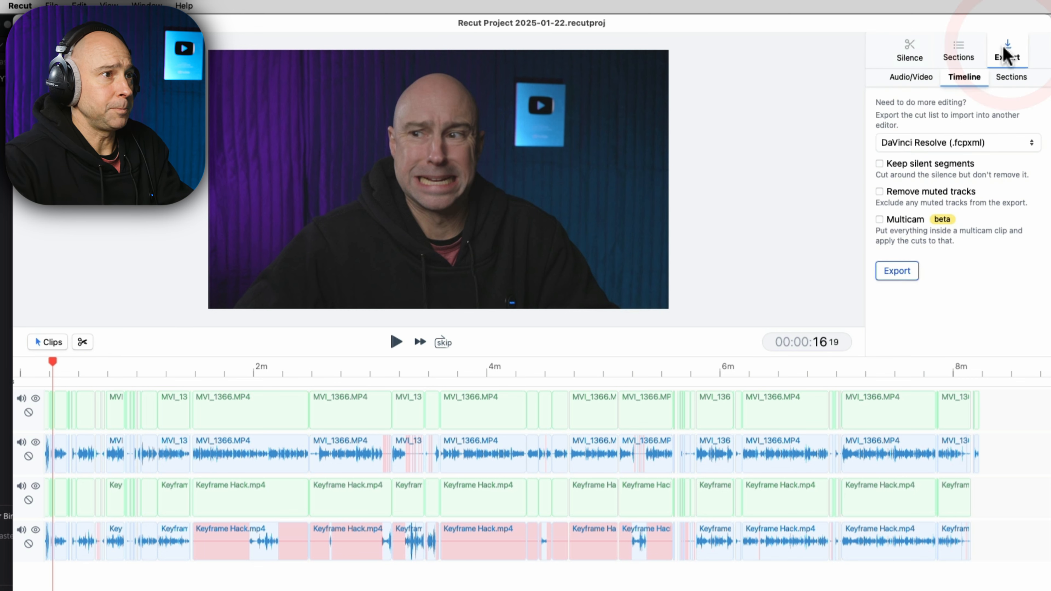
pyautogui.click(913, 142)
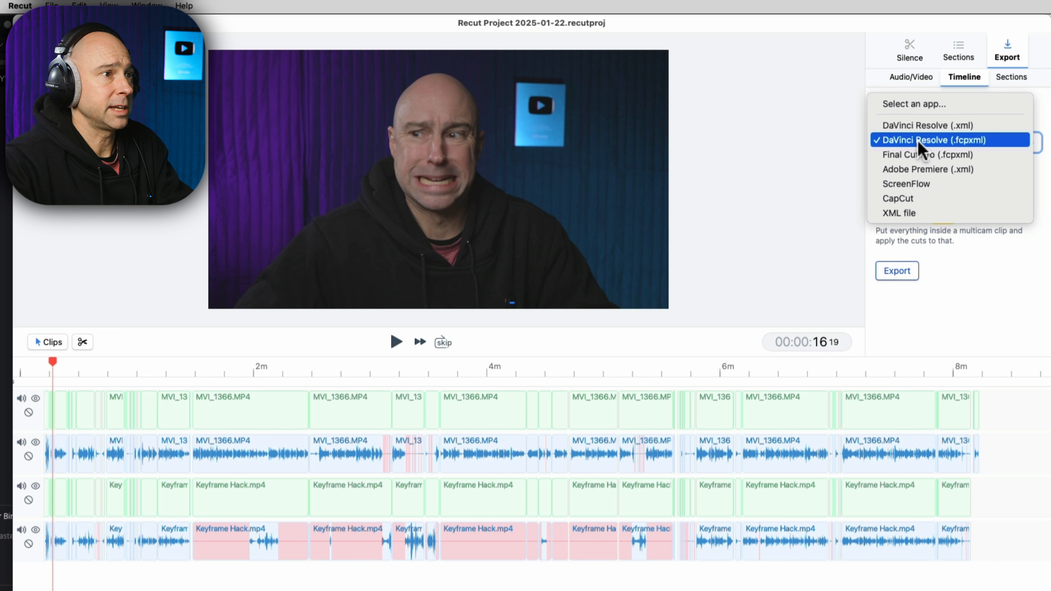
pyautogui.click(917, 143)
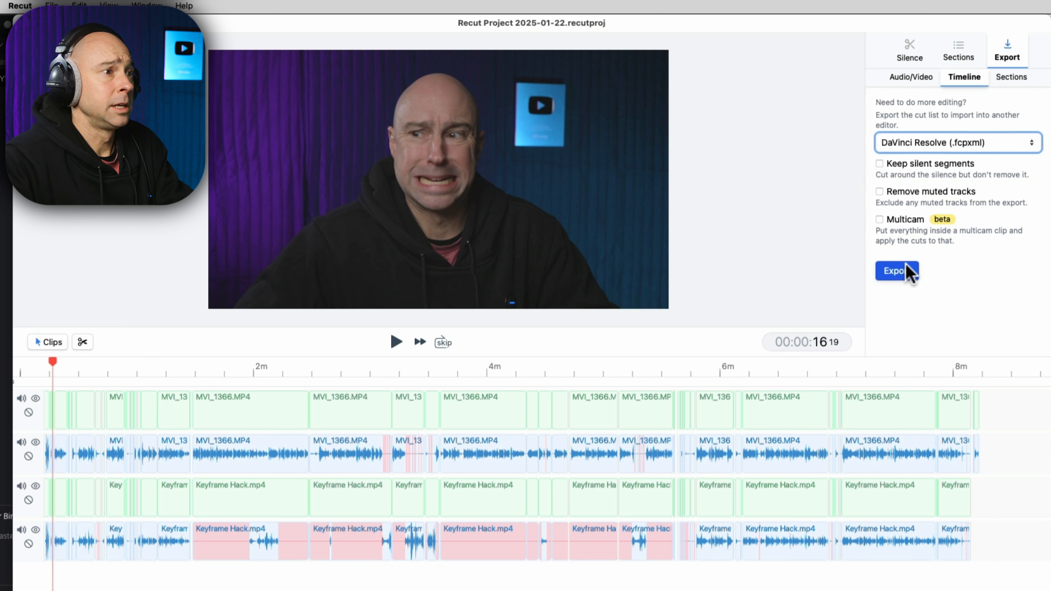
pyautogui.click(901, 273)
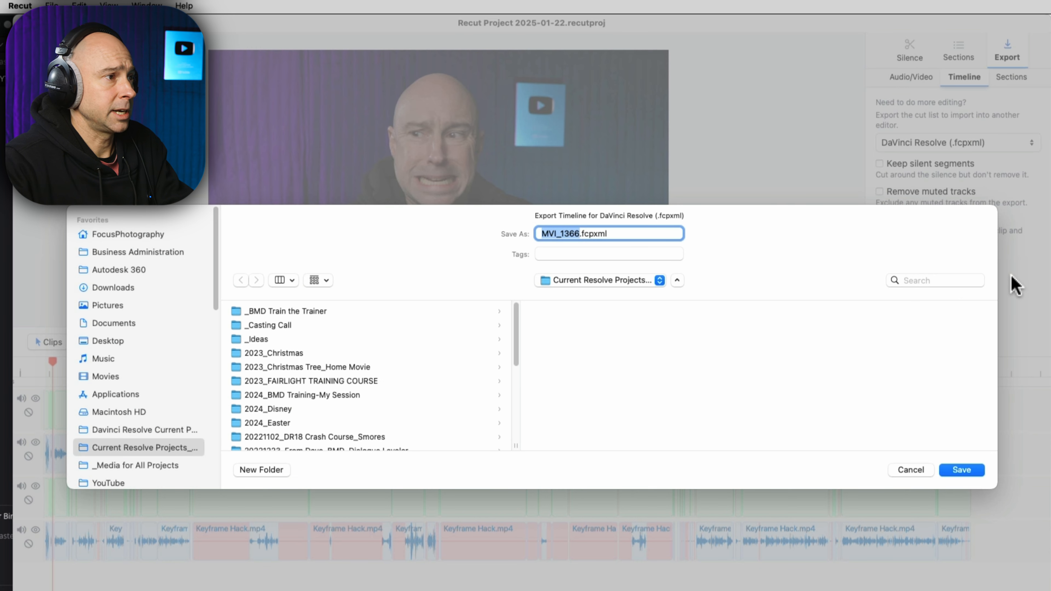
pyautogui.scroll(-5, 260, 429)
pyautogui.click(349, 395)
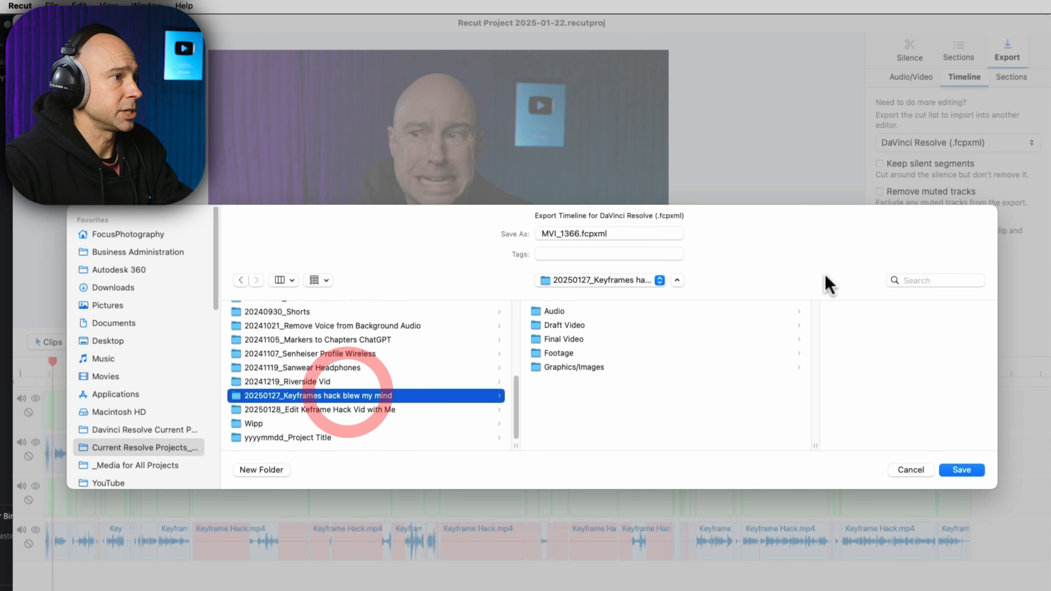
pyautogui.click(483, 235)
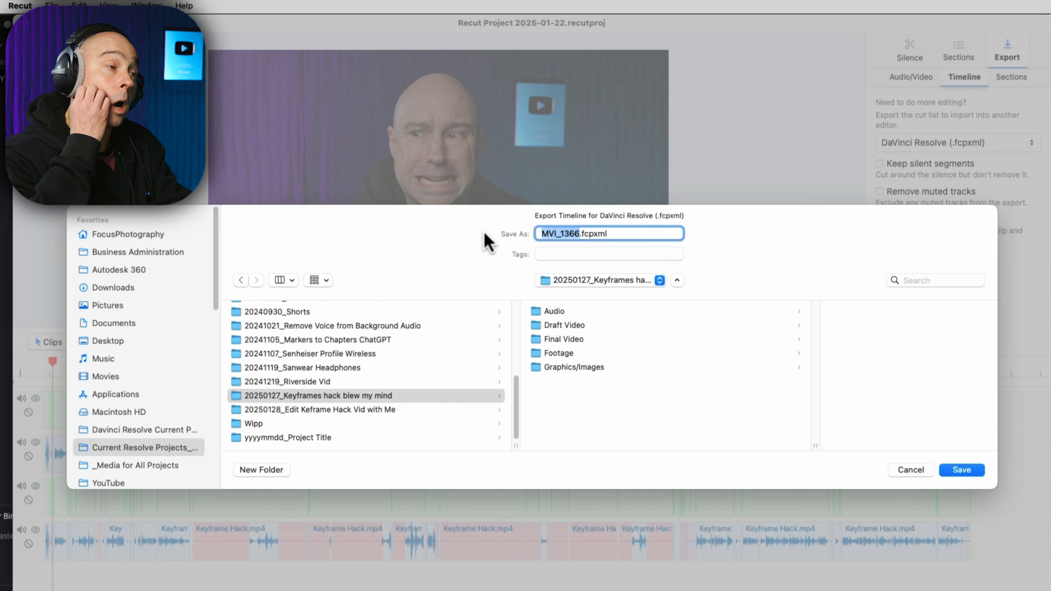
pyautogui.write('Ke')
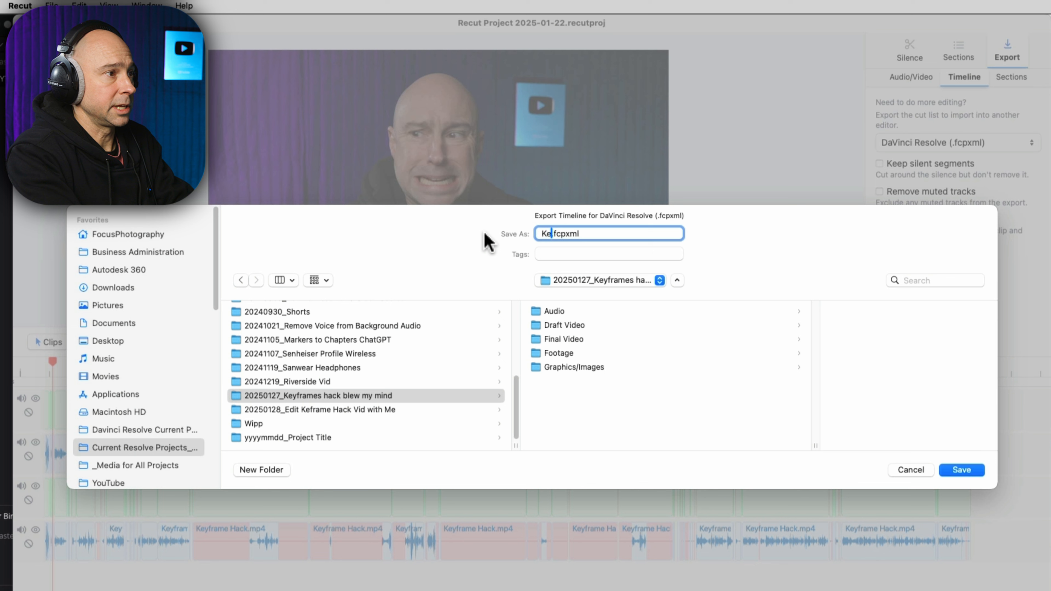
pyautogui.write('yframe Hacks')
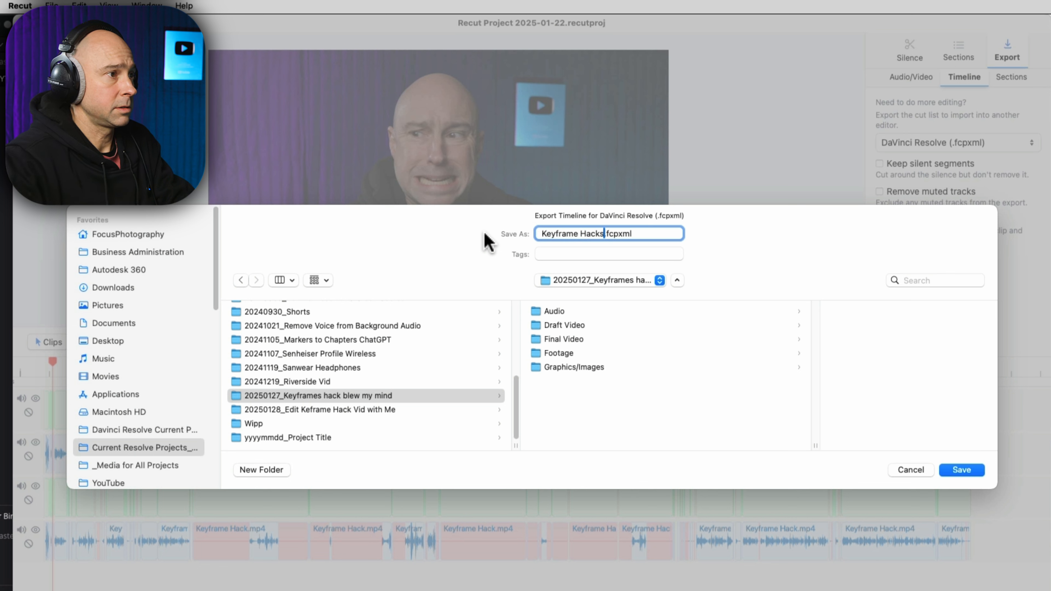
pyautogui.click(964, 470)
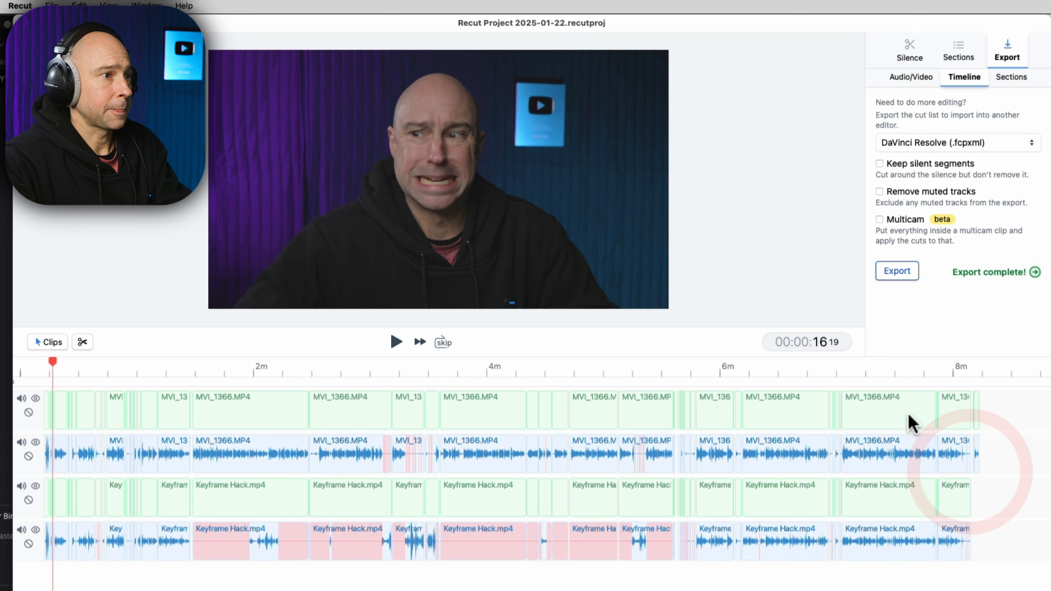
# Step: Close the Finder window and bring up the media pool's context menu in Resolve
pyautogui.click(153, 240)
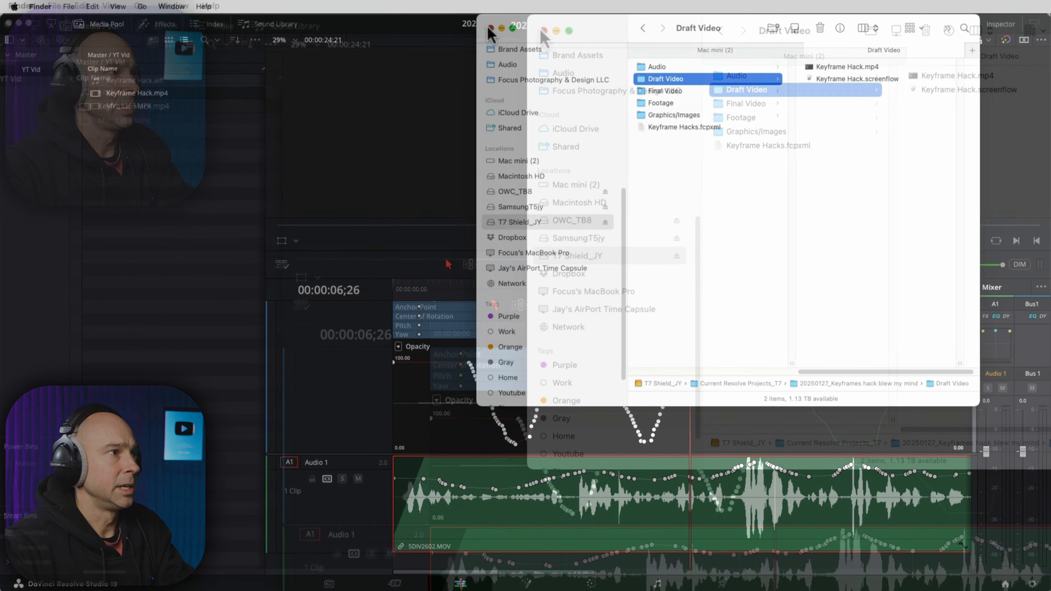
pyautogui.click(490, 29)
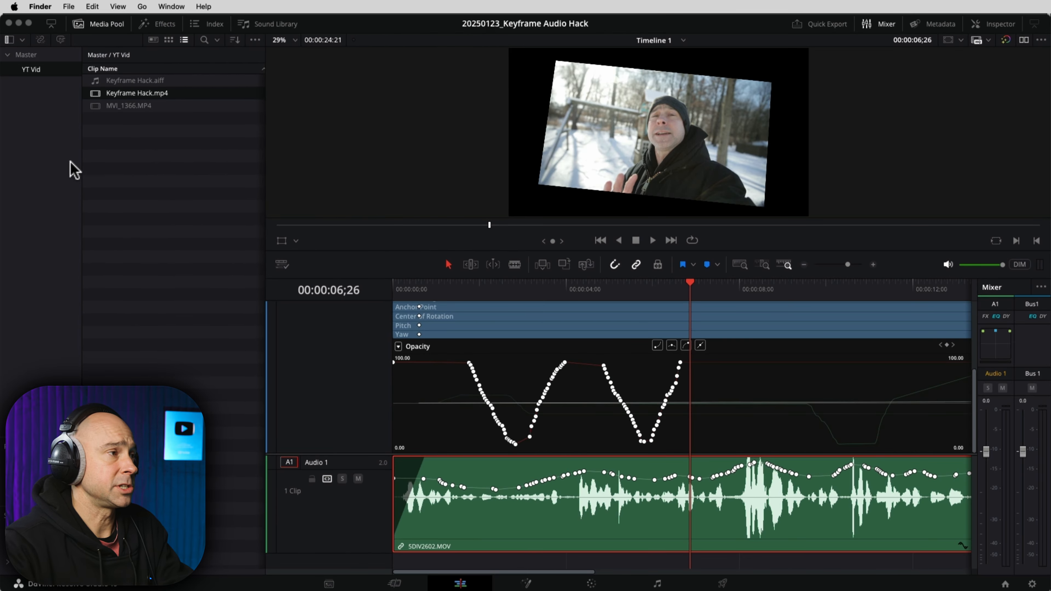
pyautogui.click(112, 126)
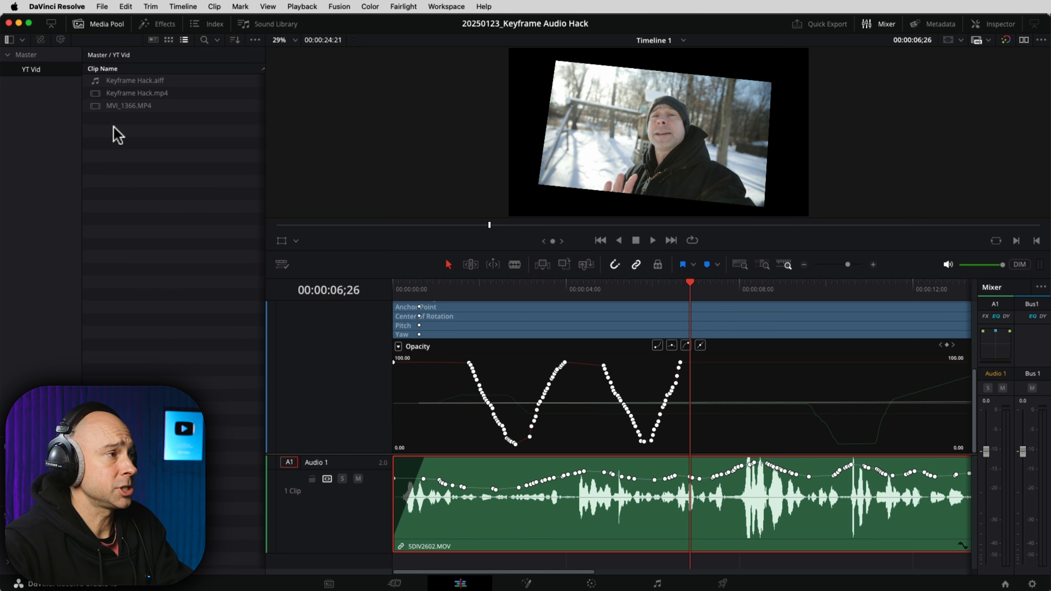
pyautogui.rightClick(118, 136)
# Step: Import Keyframe Hacks.fcpxml via Timelines > Import > AAF/EDL/XML
pyautogui.moveTo(146, 145)
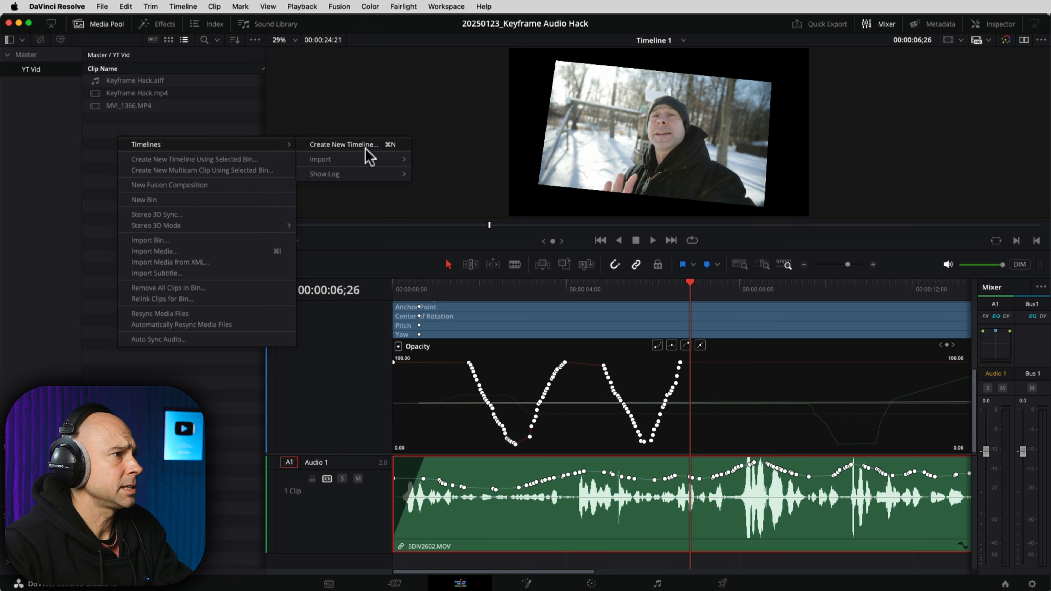
pyautogui.click(370, 158)
pyautogui.click(482, 160)
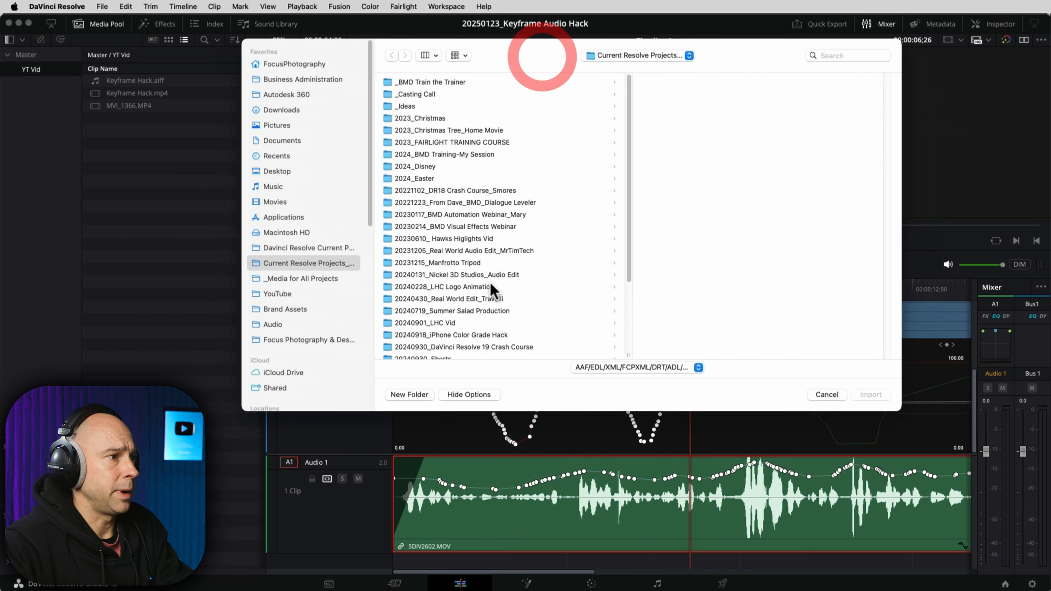
pyautogui.scroll(-5, 476, 302)
pyautogui.click(455, 314)
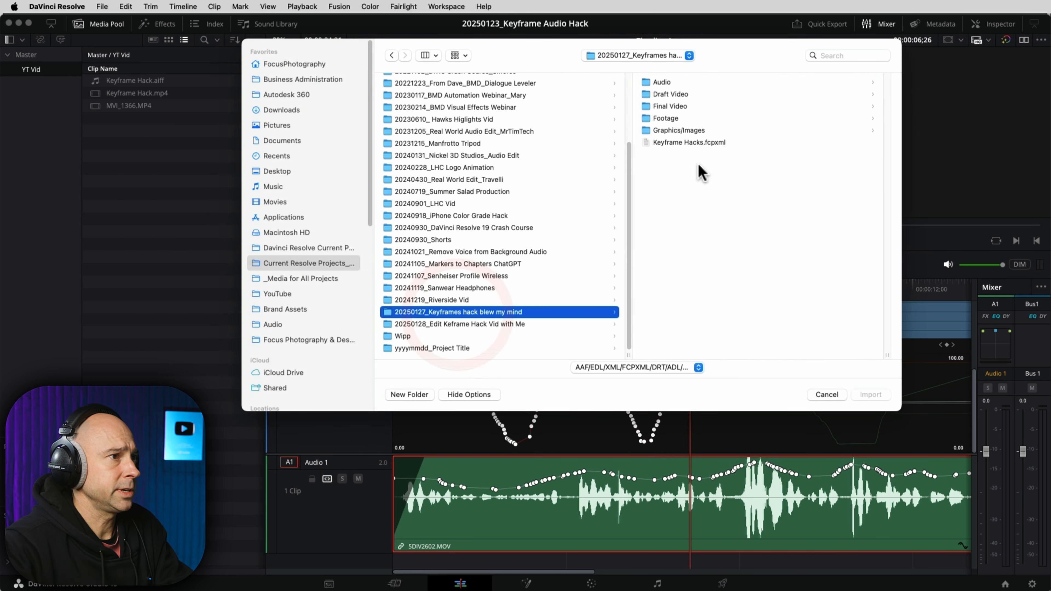
pyautogui.click(695, 143)
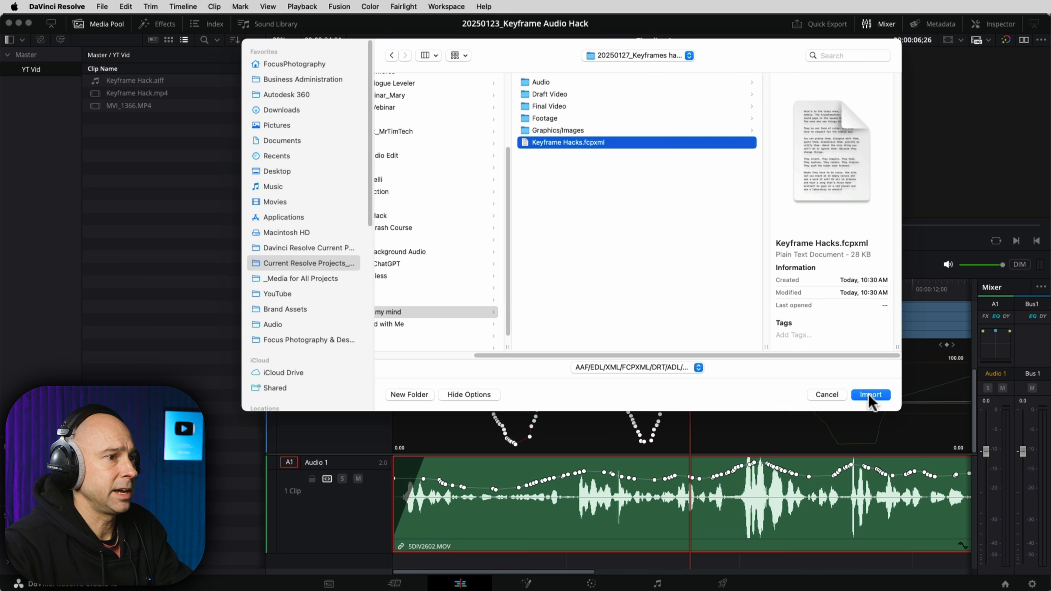
pyautogui.click(868, 396)
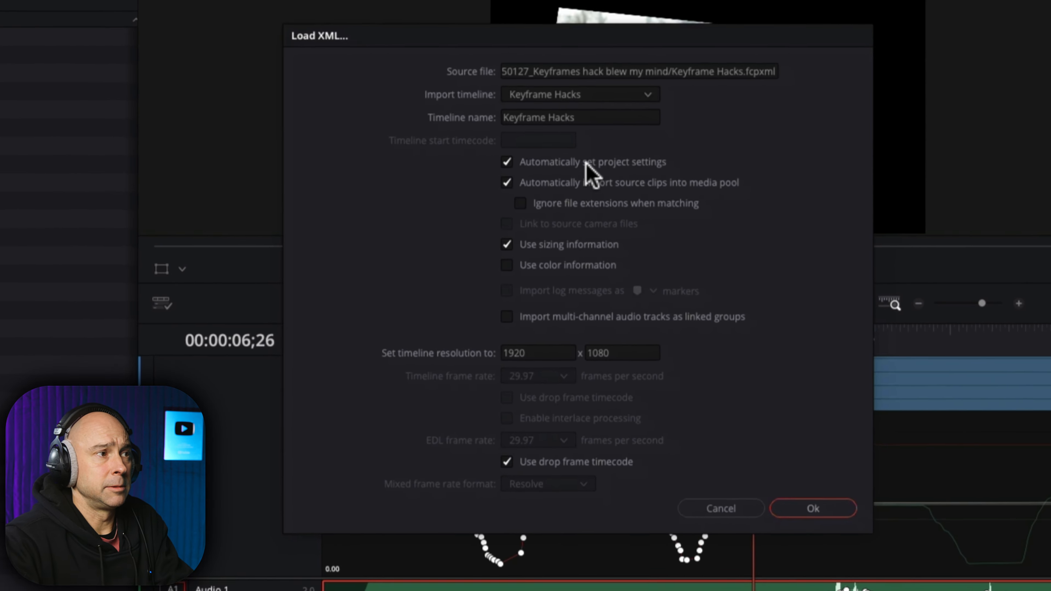
# Step: Load the XML with automatic project settings and source-clip import off, into Master's YT Vid bin
pyautogui.click(570, 162)
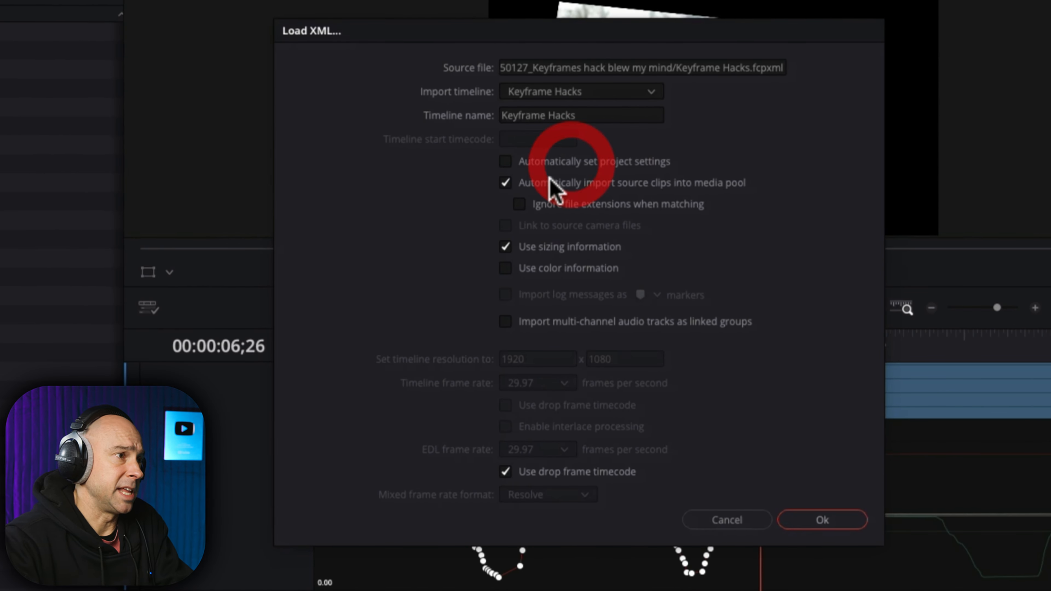
pyautogui.click(506, 183)
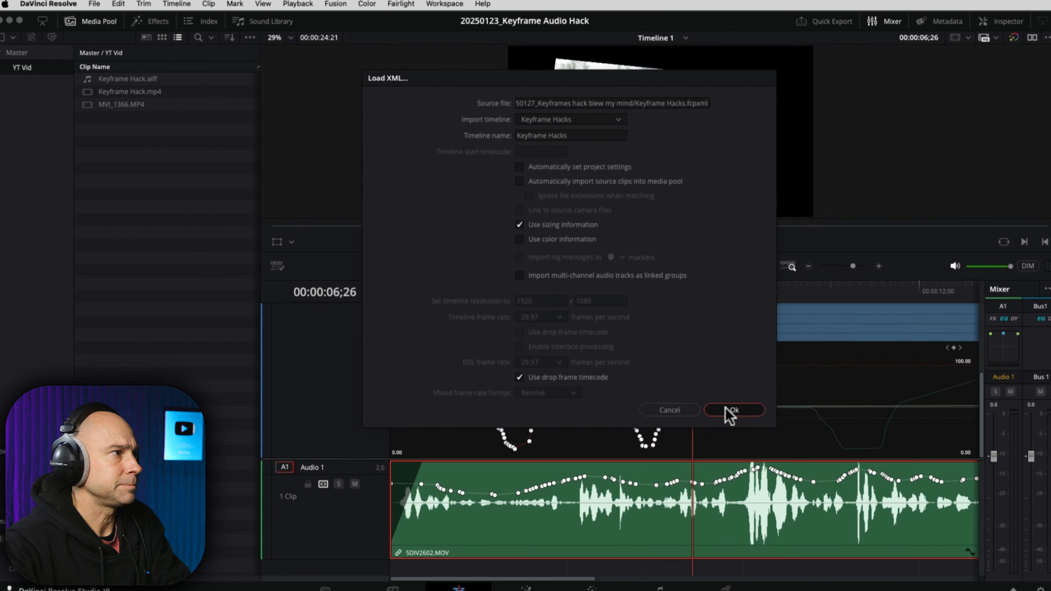
pyautogui.click(813, 519)
pyautogui.moveTo(934, 254); pyautogui.dragTo(529, 87)
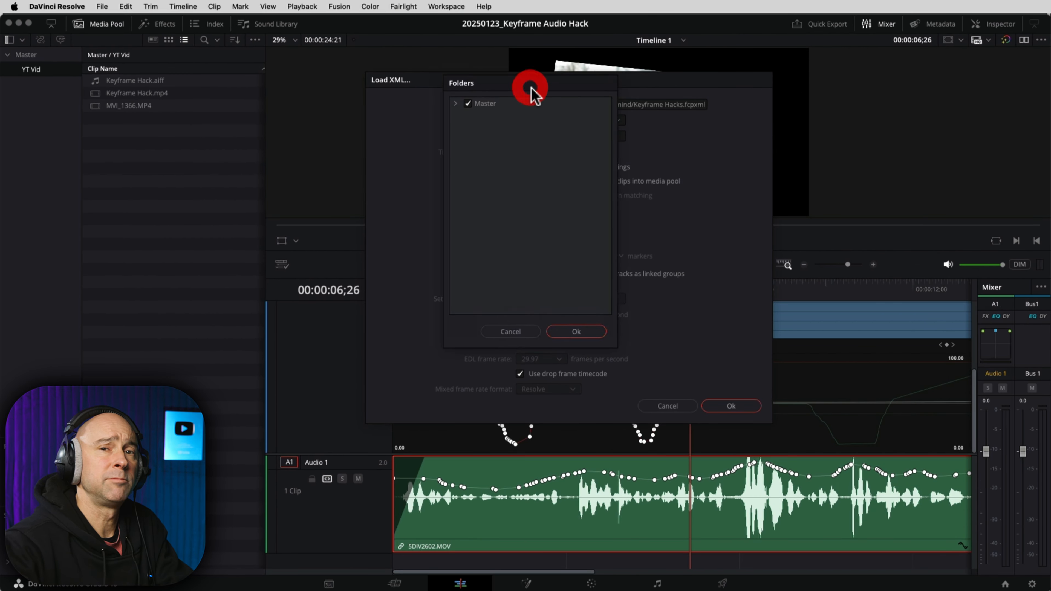
pyautogui.click(455, 104)
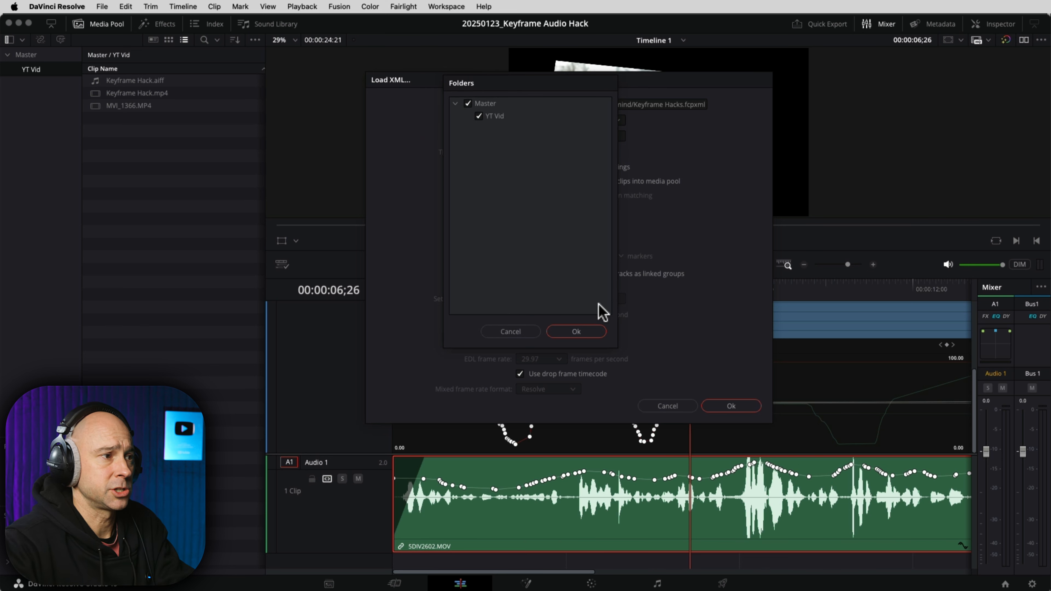
pyautogui.click(585, 333)
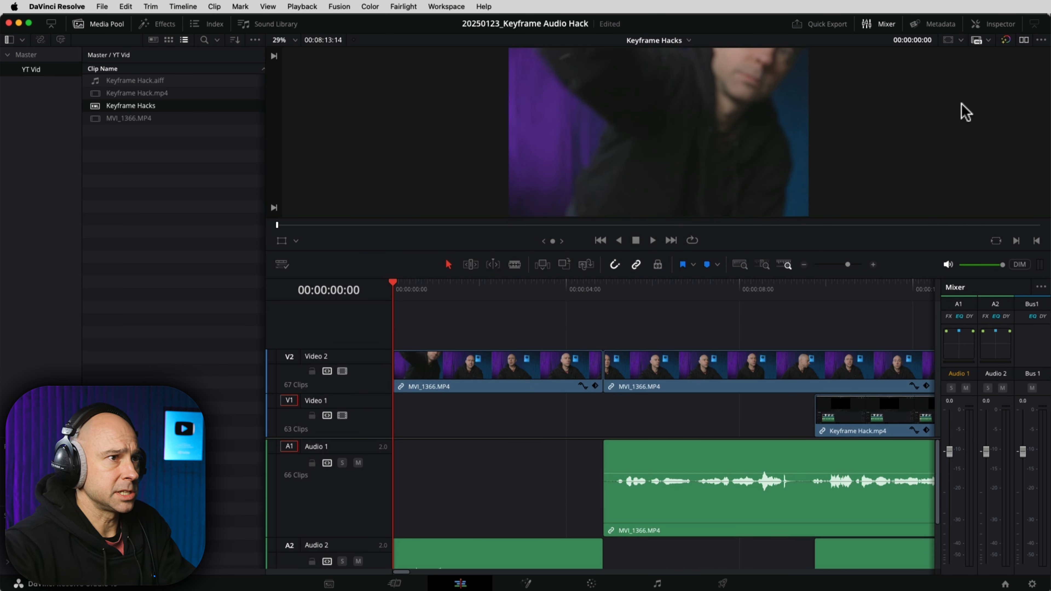
# Step: Marquee-select the leading clips on all tracks and ripple-delete them so Keyframe Hack.mp4 and MVI_1366.MP4 start at zero
pyautogui.click(106, 24)
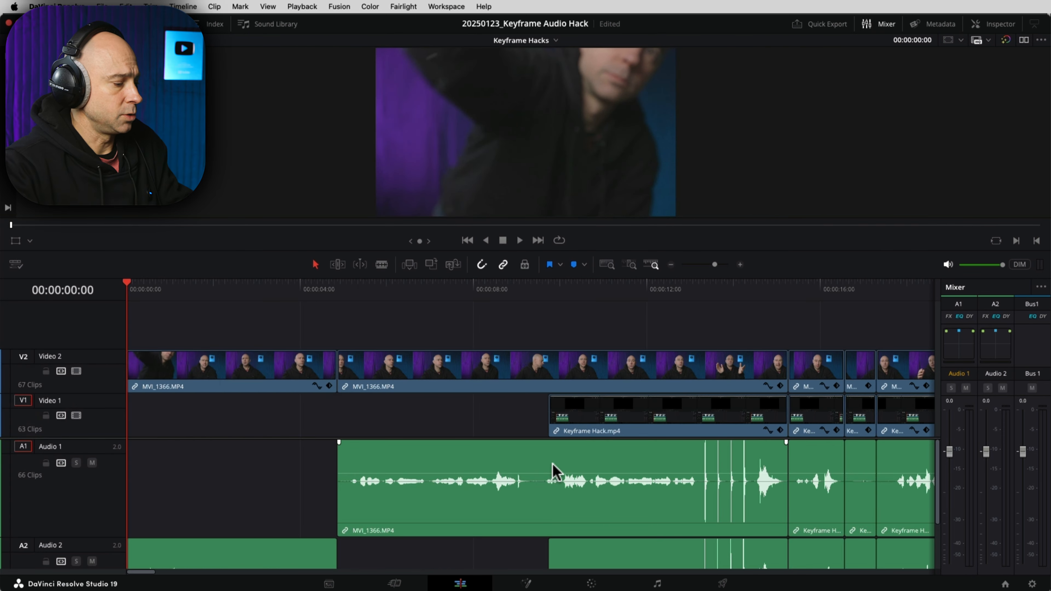
pyautogui.hotkey('shift', 'z')
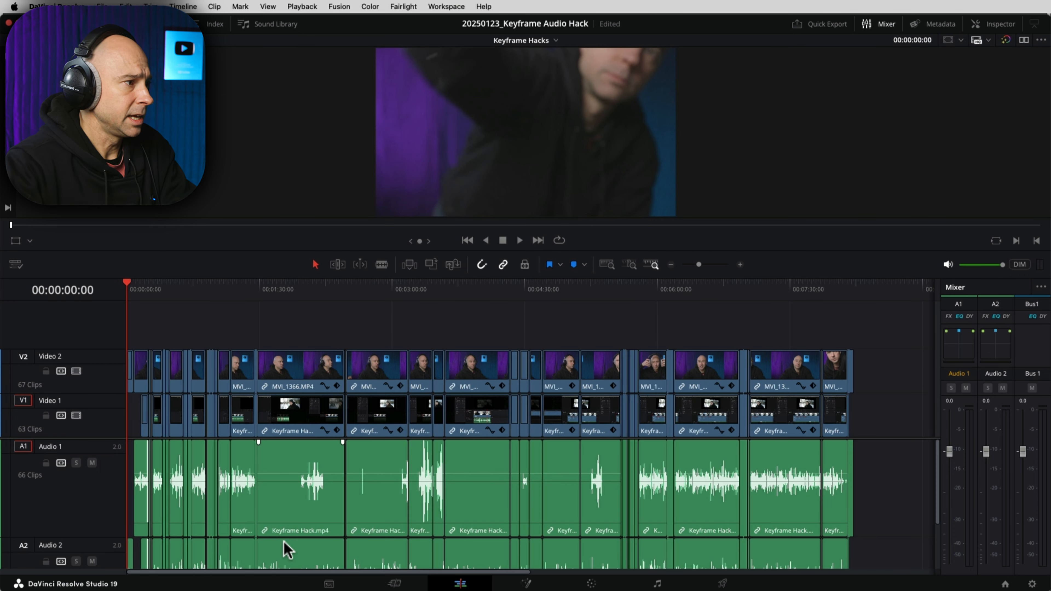
pyautogui.scroll(-2, 265, 534)
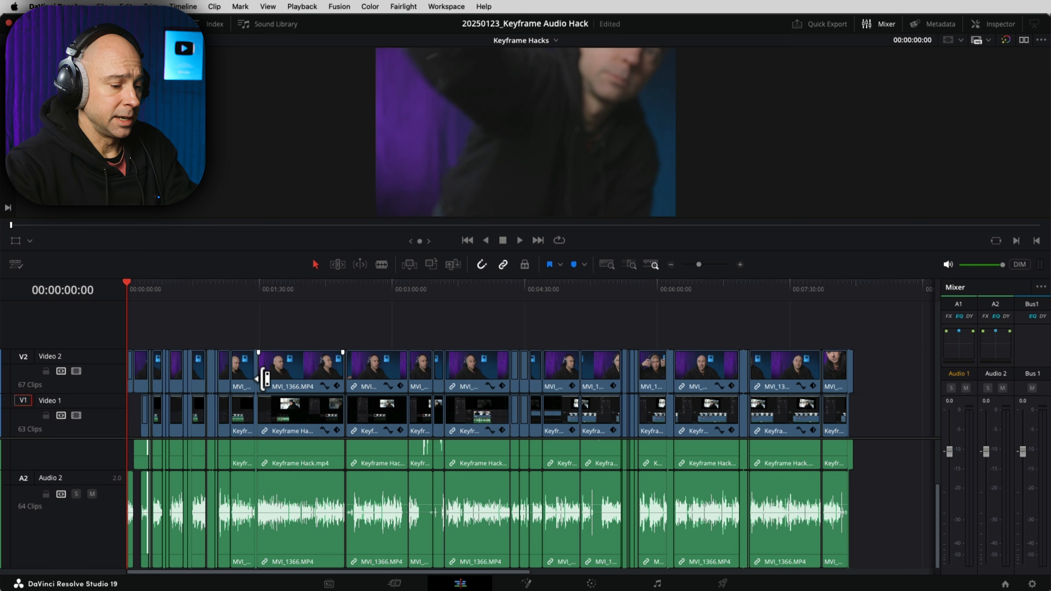
pyautogui.scroll(3, 265, 379)
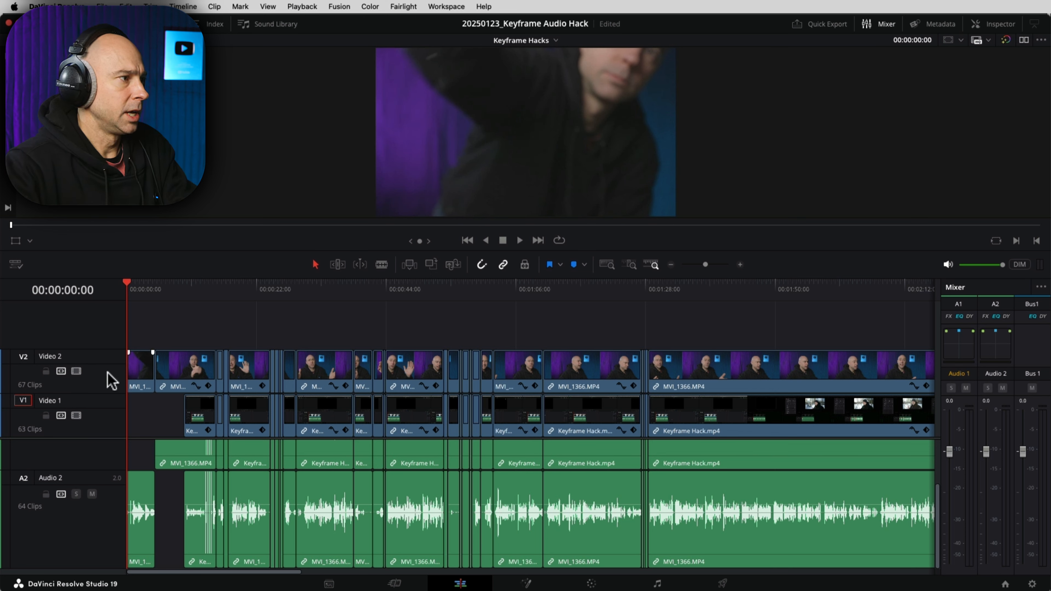
pyautogui.click(195, 366)
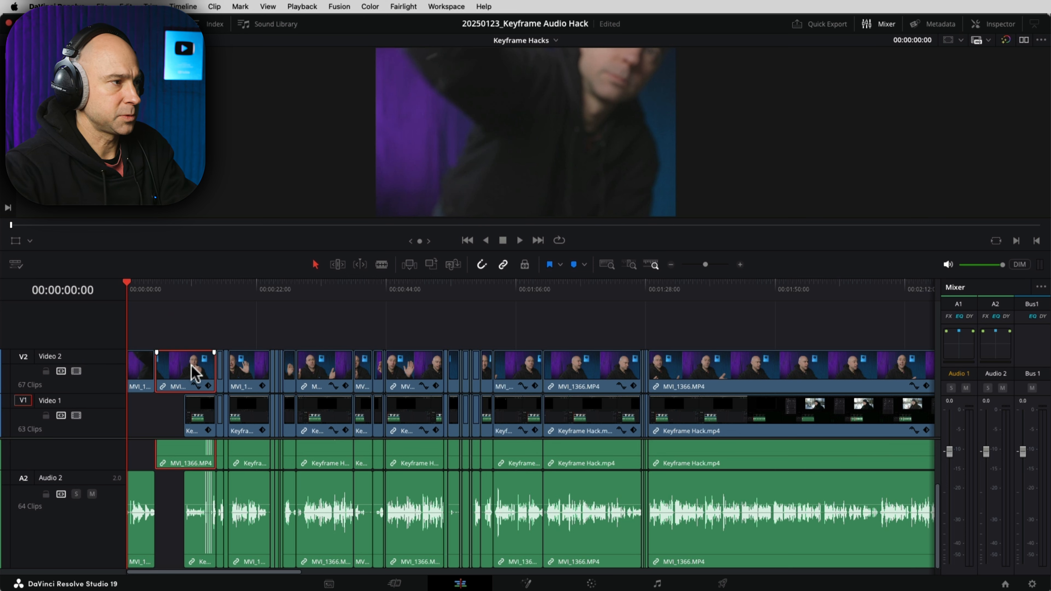
pyautogui.press('super+equal')
pyautogui.press('super+equal')
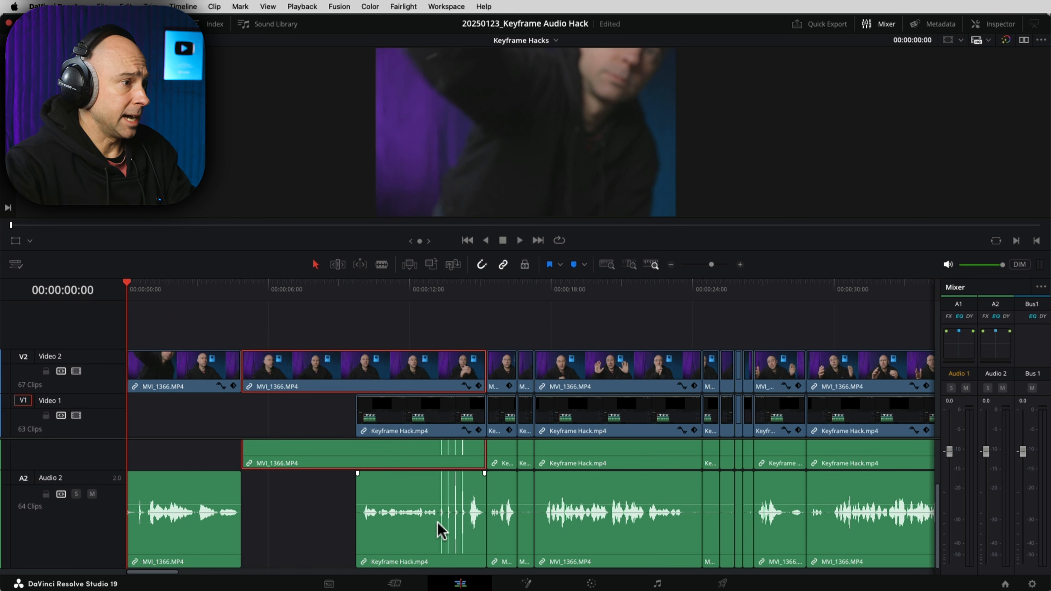
pyautogui.click(426, 426)
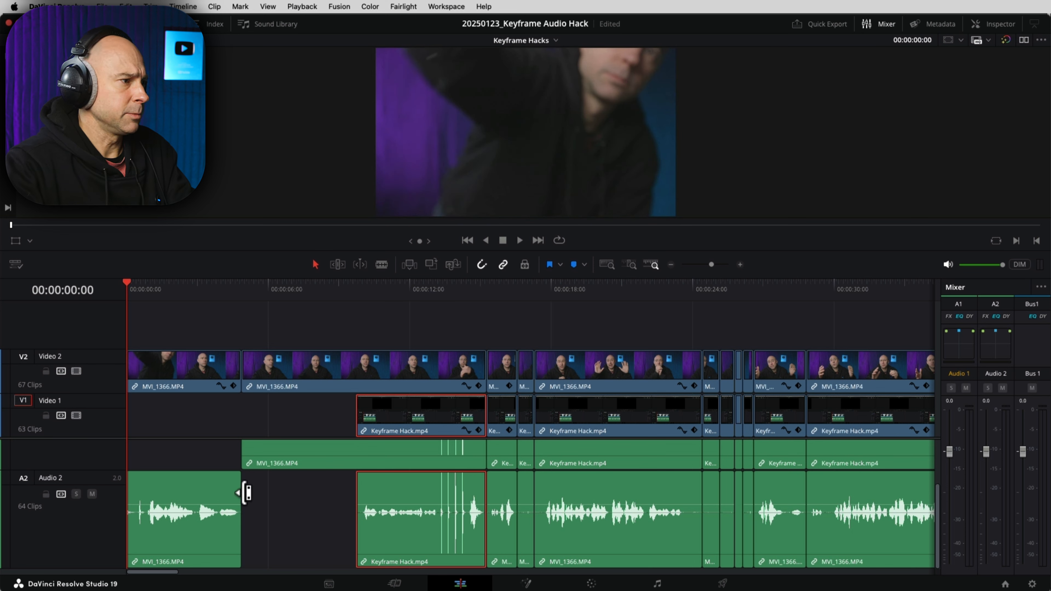
pyautogui.click(314, 466)
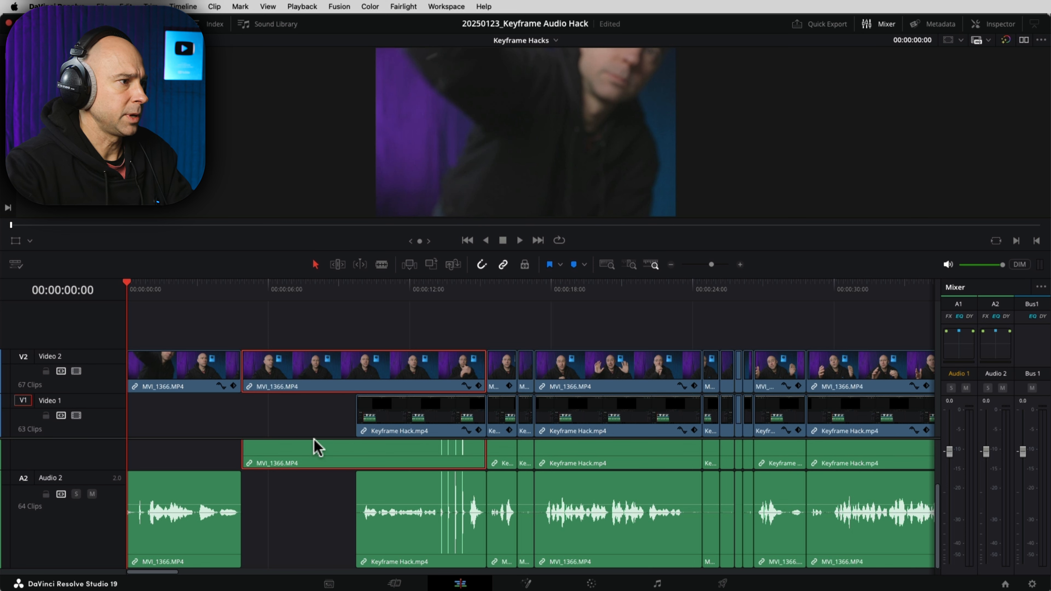
pyautogui.click(287, 550)
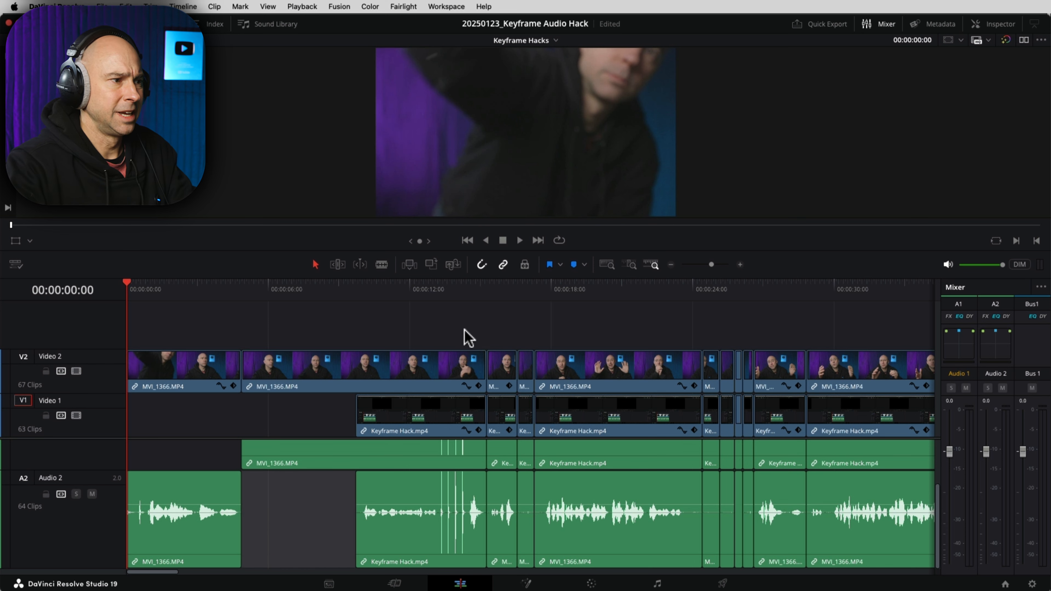
pyautogui.moveTo(520, 340); pyautogui.dragTo(167, 557)
pyautogui.press('BackSpace')
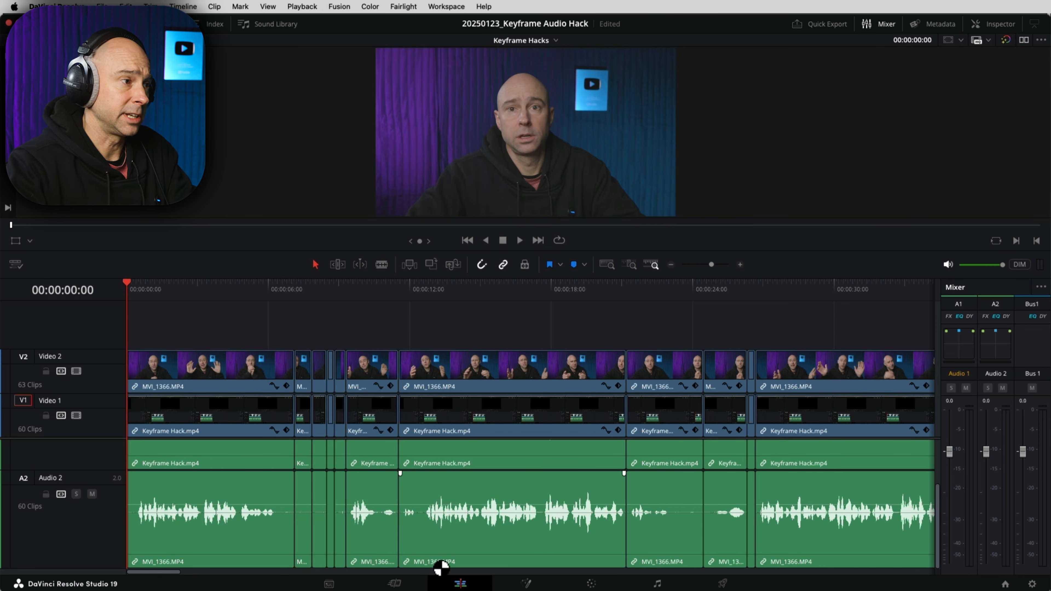
# Step: Rename the Video 2 track to C100 and make it taller
pyautogui.click(443, 385)
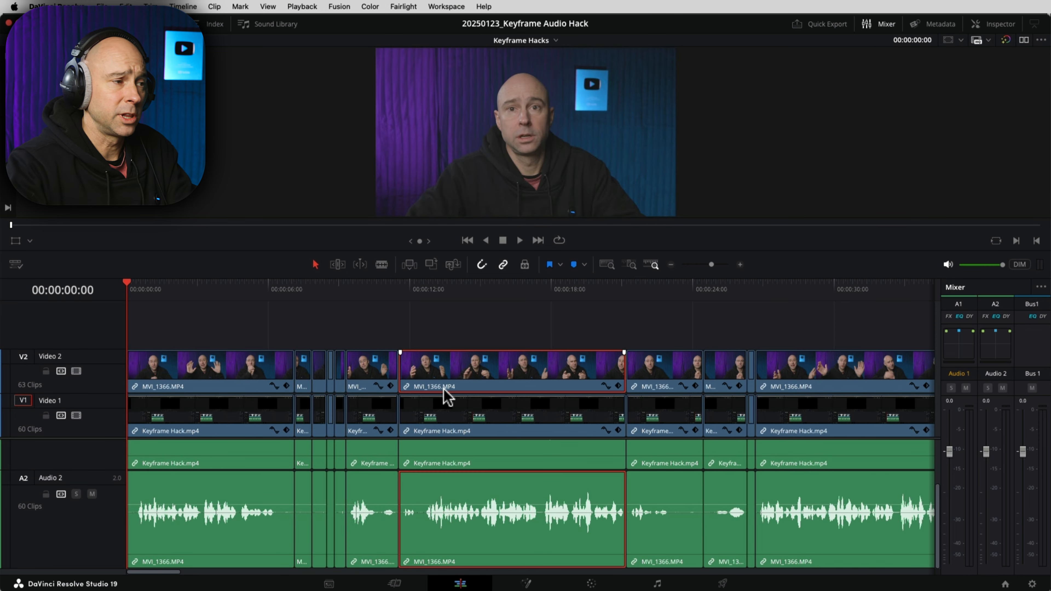
pyautogui.doubleClick(57, 355)
pyautogui.click(61, 355)
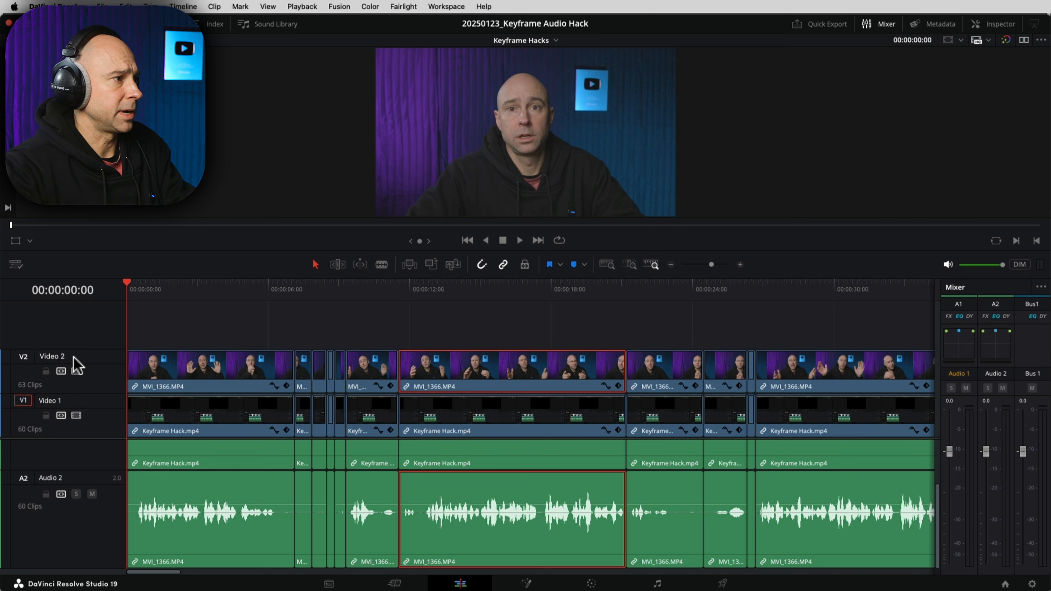
pyautogui.moveTo(65, 355); pyautogui.dragTo(17, 354)
pyautogui.write('C')
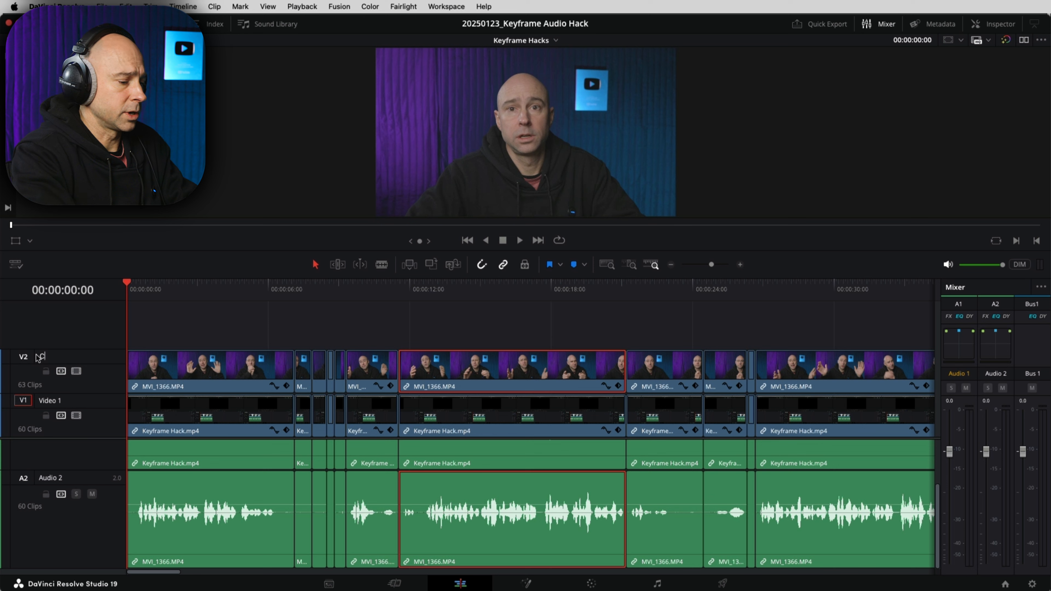
pyautogui.write('100')
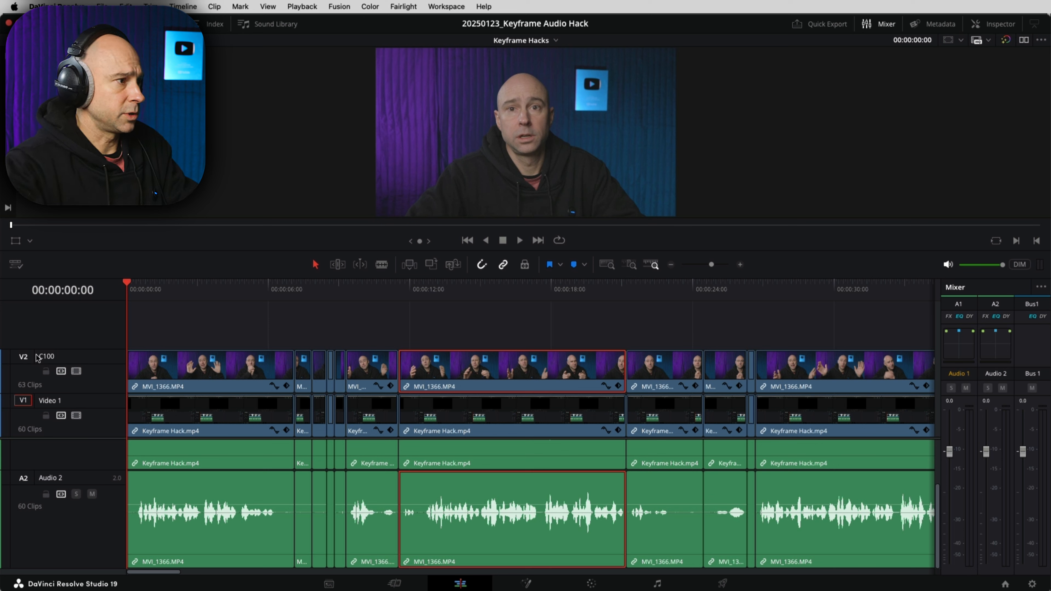
pyautogui.moveTo(49, 394); pyautogui.dragTo(51, 398)
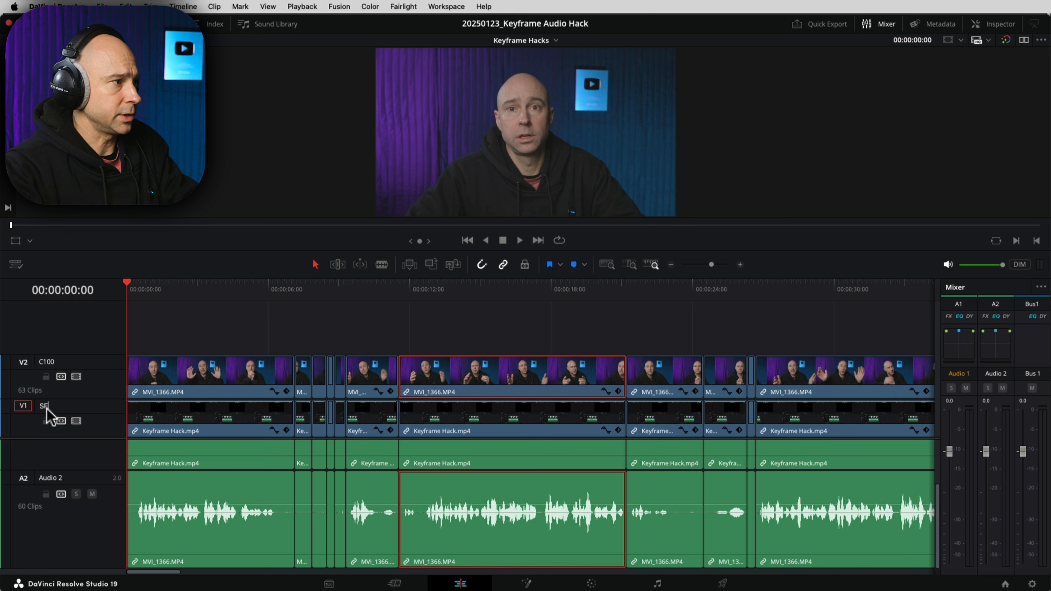
# Step: Name the Video 1 and Audio 1 tracks SF
pyautogui.click(96, 445)
pyautogui.scroll(3, 76, 475)
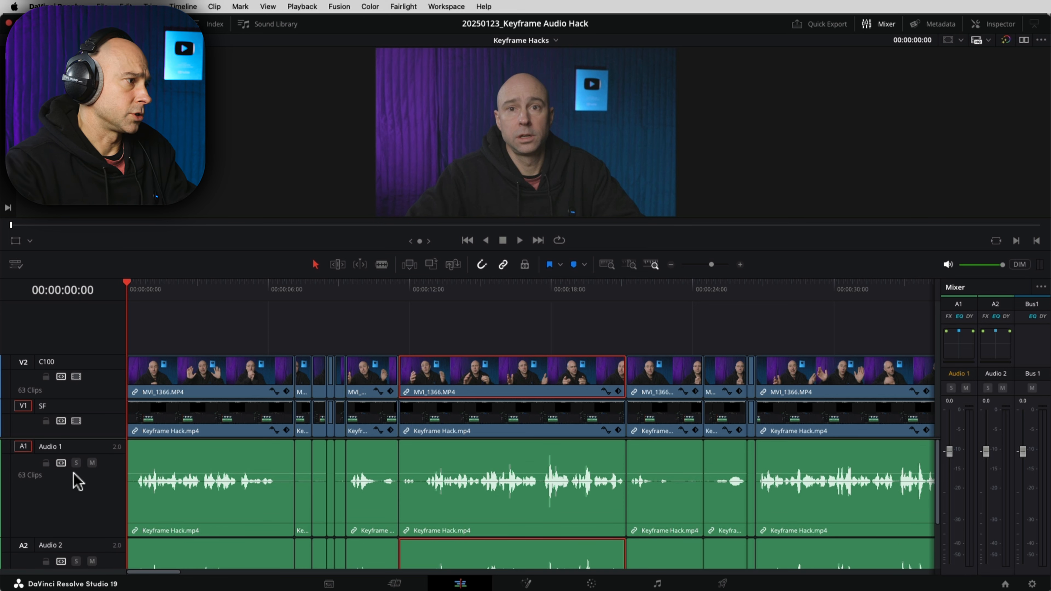
pyautogui.click(54, 447)
pyautogui.click(62, 449)
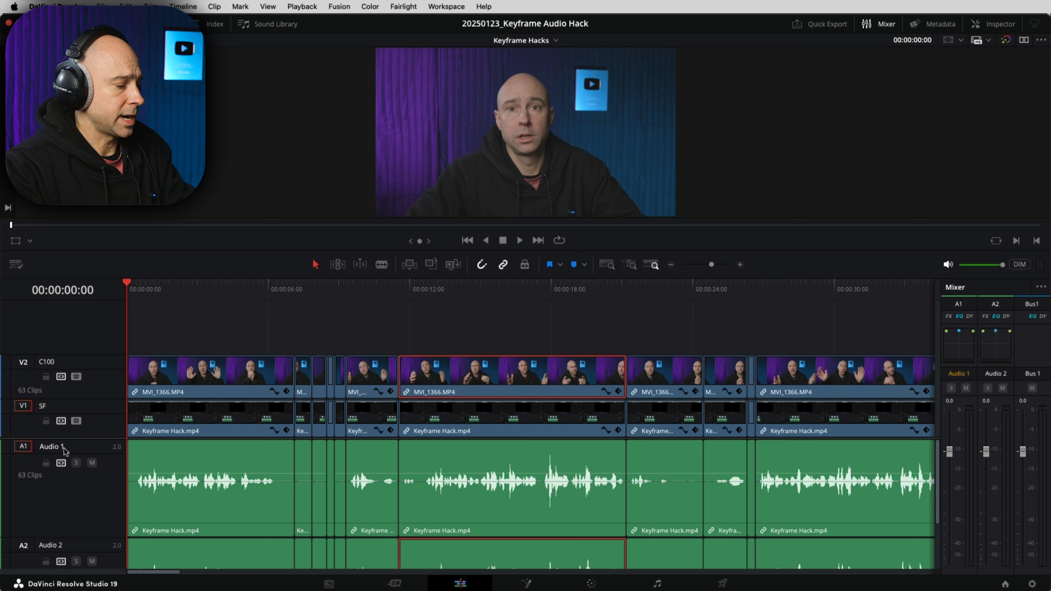
pyautogui.write('SF')
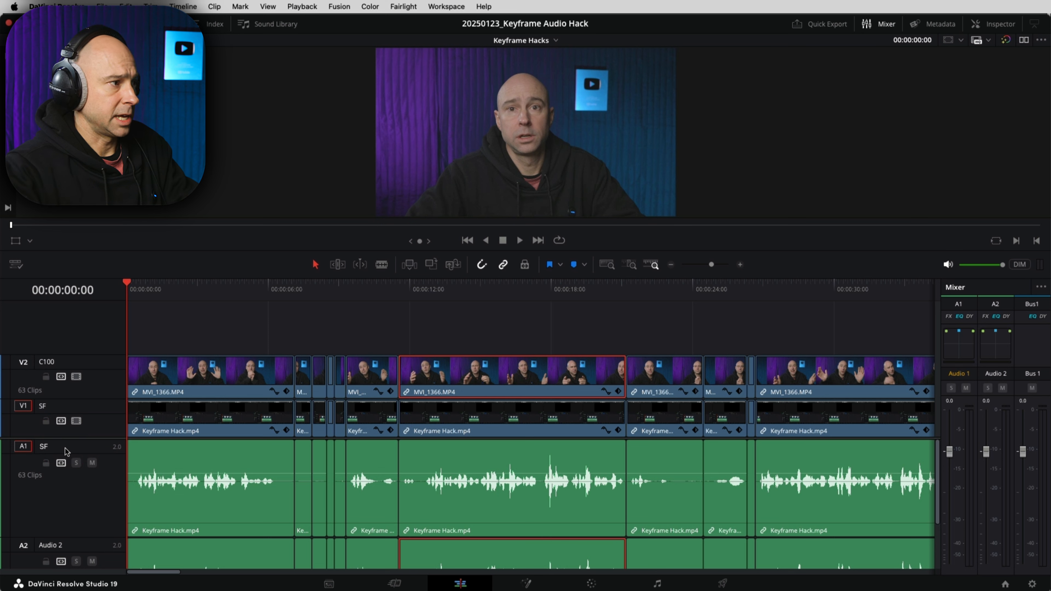
# Step: Rename the Audio 2 track to MKE600 and fit the whole edit in view
pyautogui.scroll(-2, 89, 453)
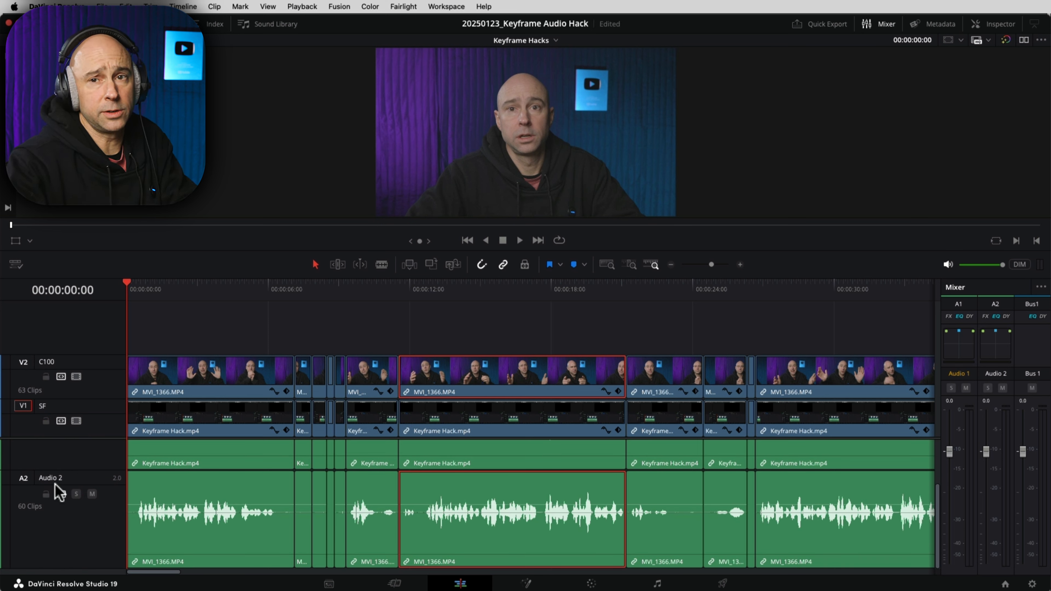
pyautogui.doubleClick(53, 478)
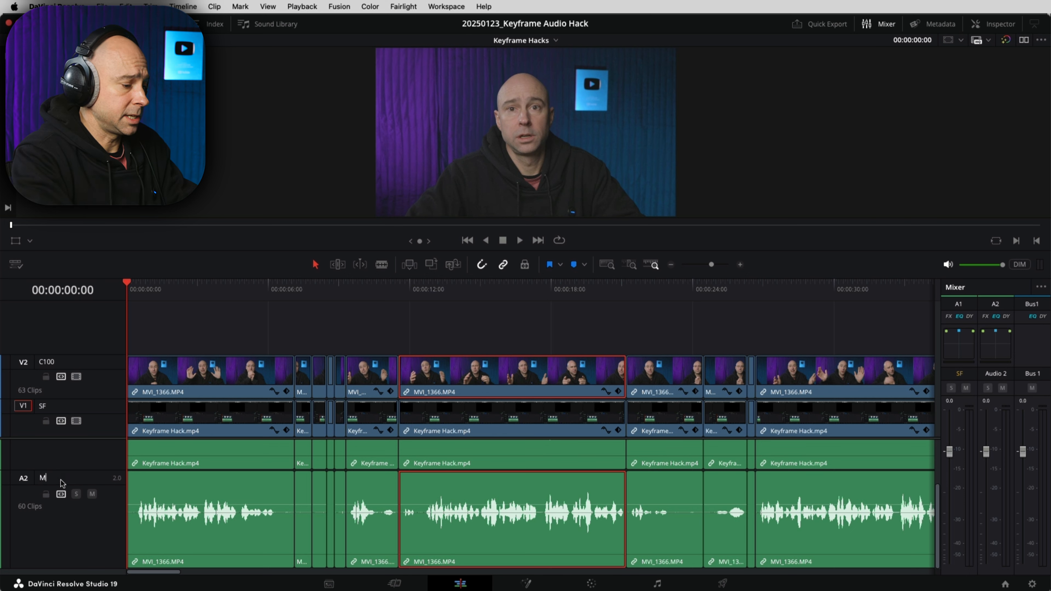
pyautogui.write('MKE600')
pyautogui.press('Return')
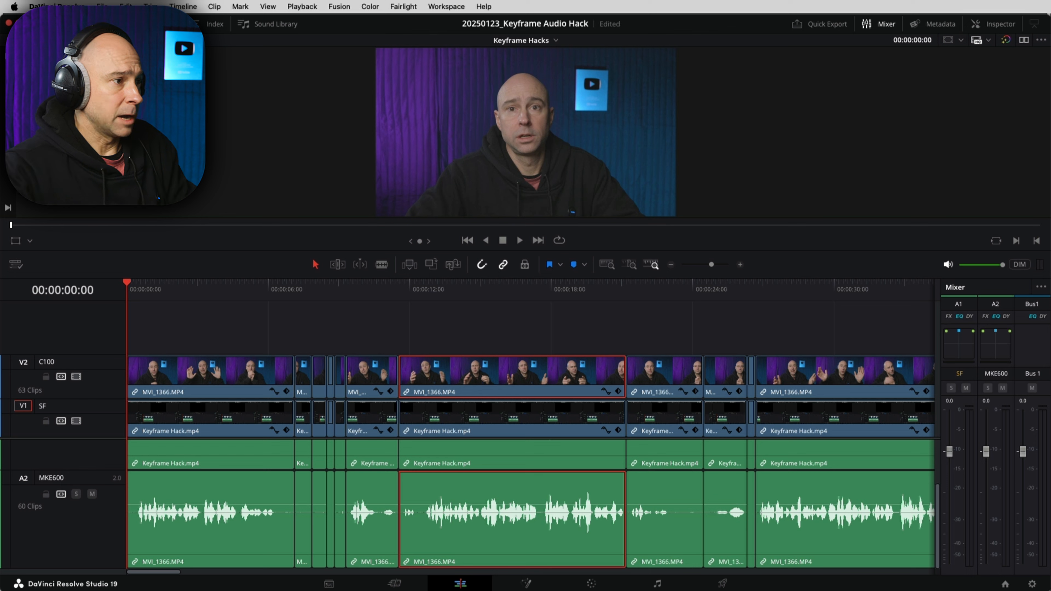
pyautogui.click(473, 328)
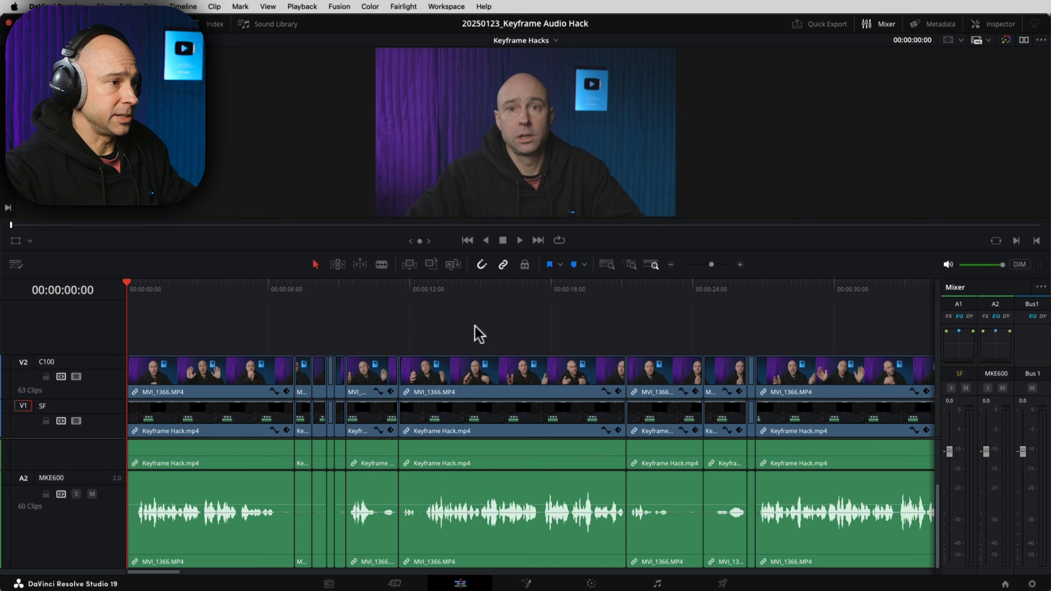
pyautogui.hotkey('shift', 'z')
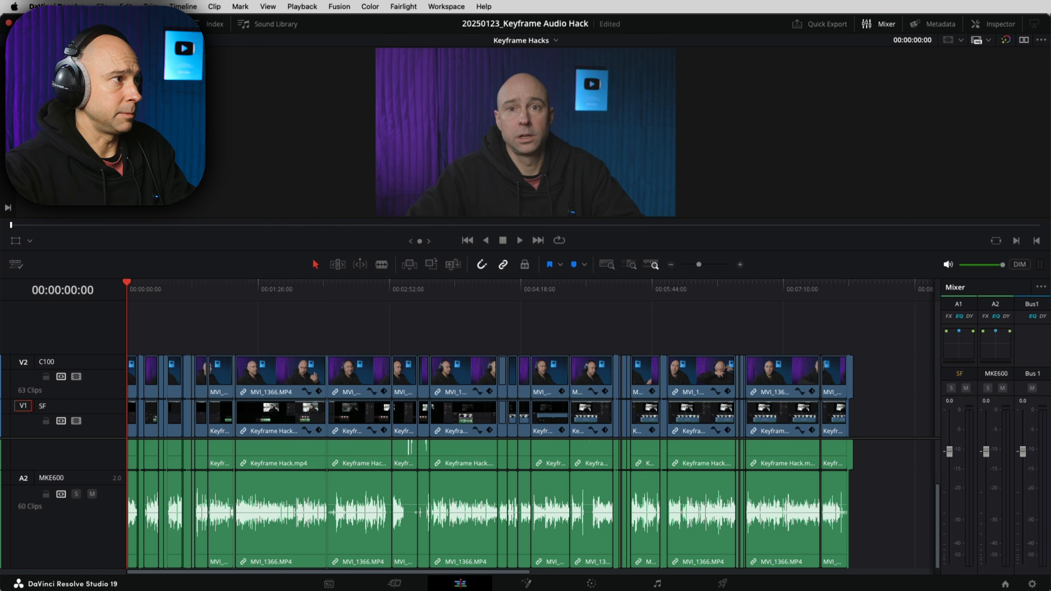
# Step: Check the audio channel settings in Clip Attributes for MVI_1366.MP4 in the Media Pool
pyautogui.click(98, 24)
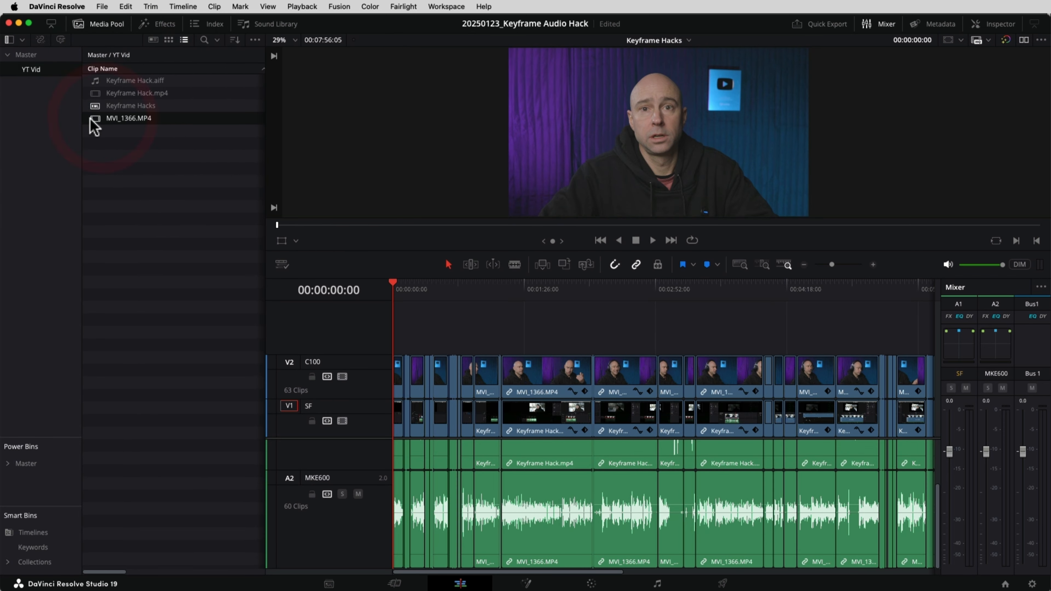
pyautogui.rightClick(99, 124)
pyautogui.press('Escape')
pyautogui.rightClick(112, 122)
pyautogui.click(140, 275)
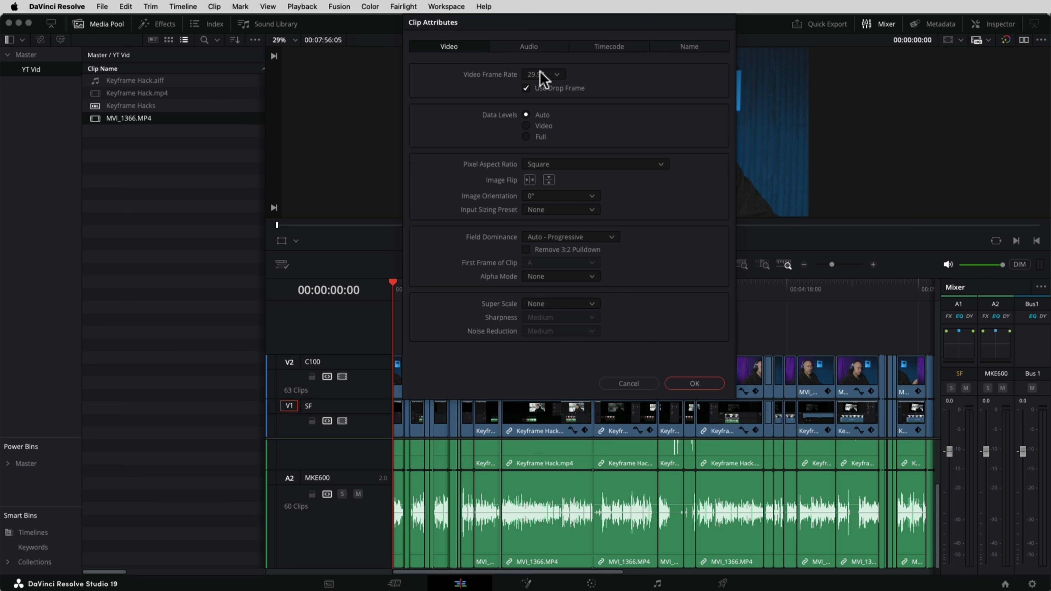
pyautogui.click(521, 47)
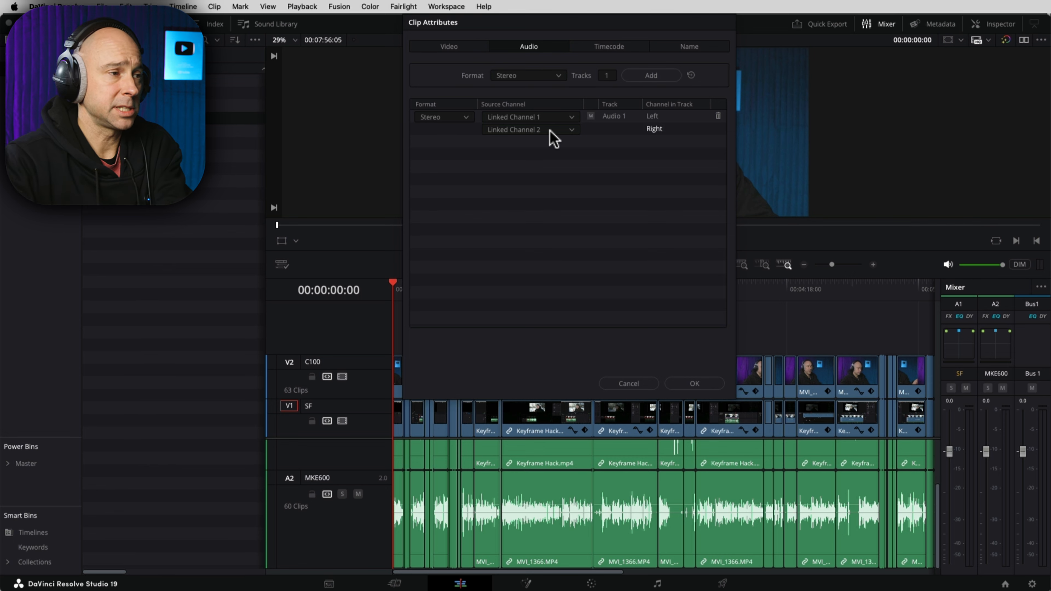
pyautogui.click(694, 384)
# Step: Inspect a timeline MVI_1366.MP4 clip's audio attributes and cancel without changes
pyautogui.click(538, 496)
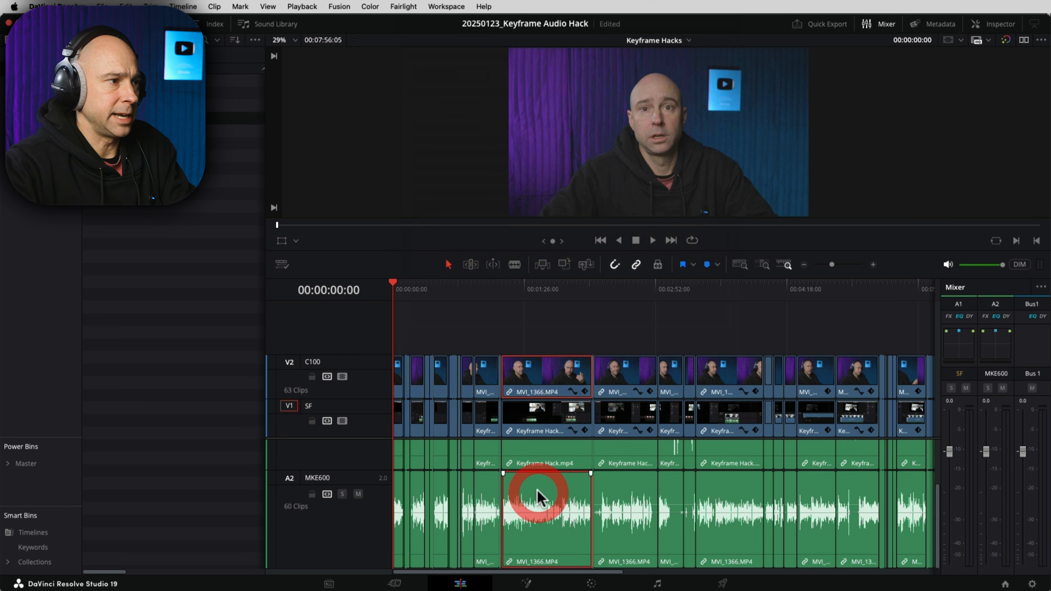
pyautogui.rightClick(532, 372)
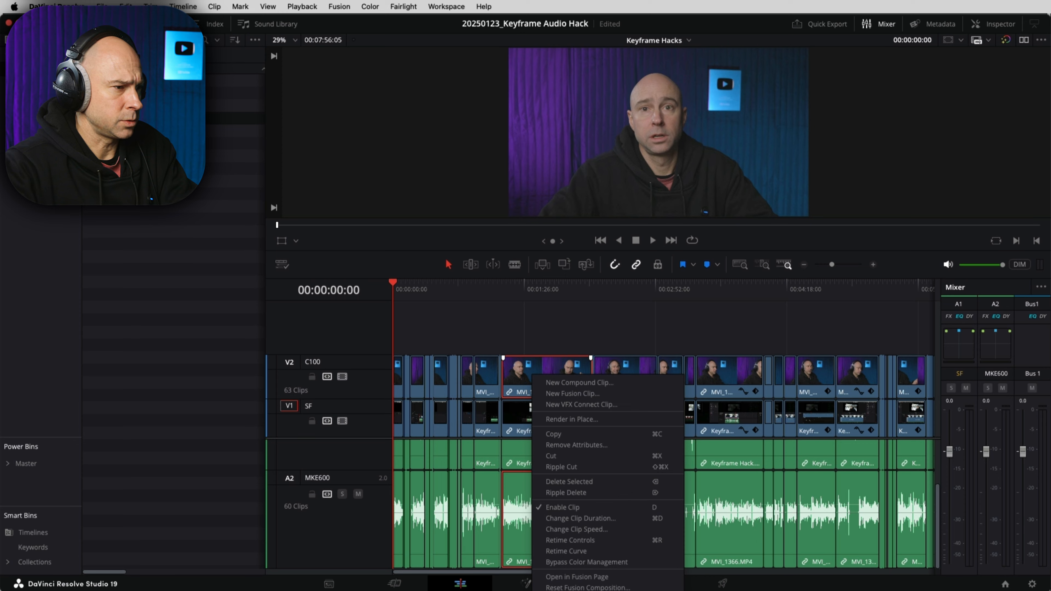
pyautogui.click(566, 590)
pyautogui.moveTo(927, 316); pyautogui.dragTo(620, 41)
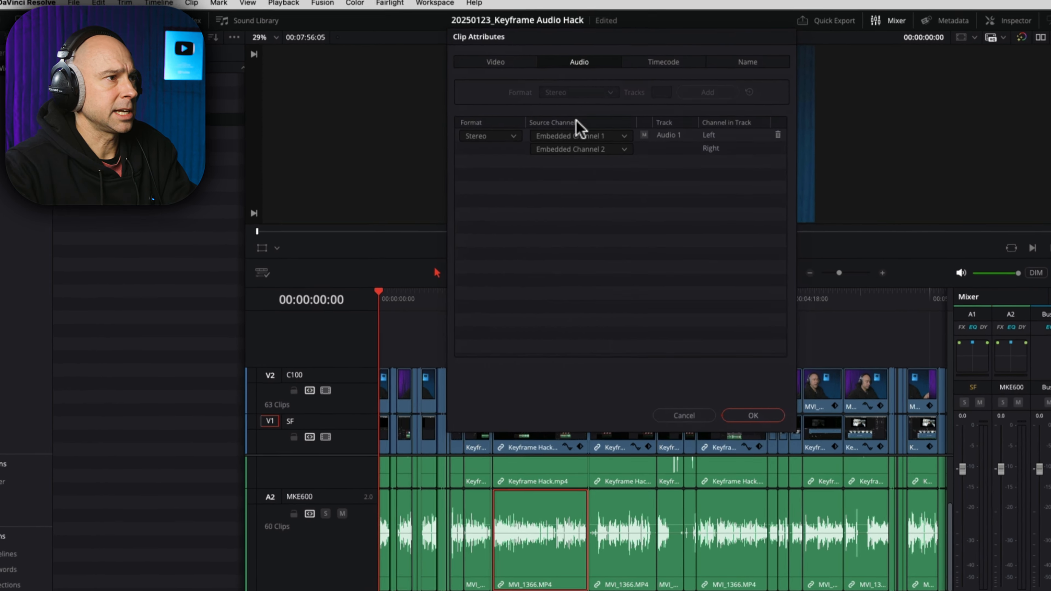
pyautogui.click(552, 154)
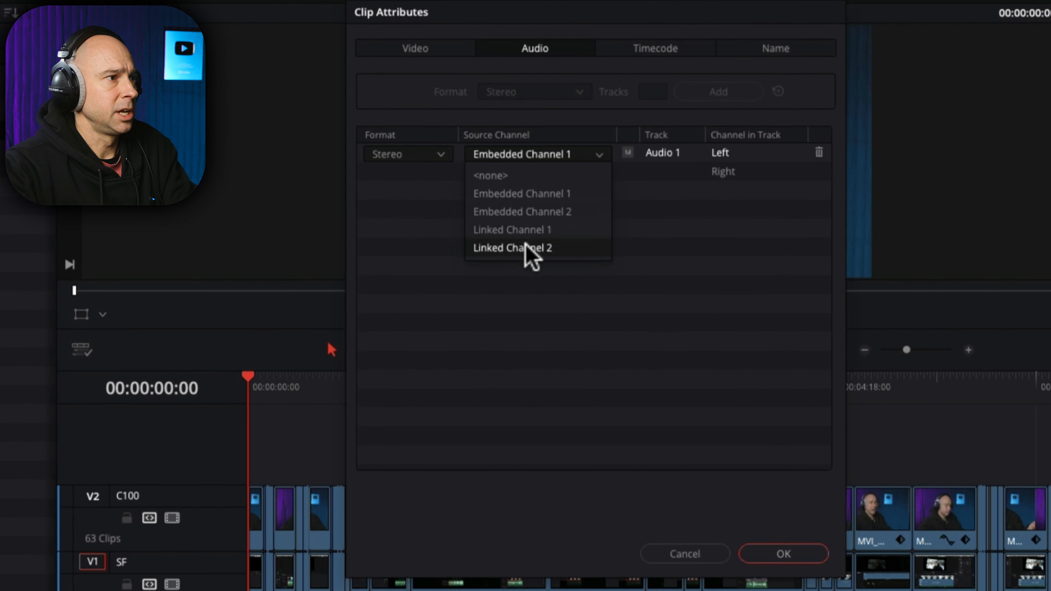
pyautogui.click(695, 276)
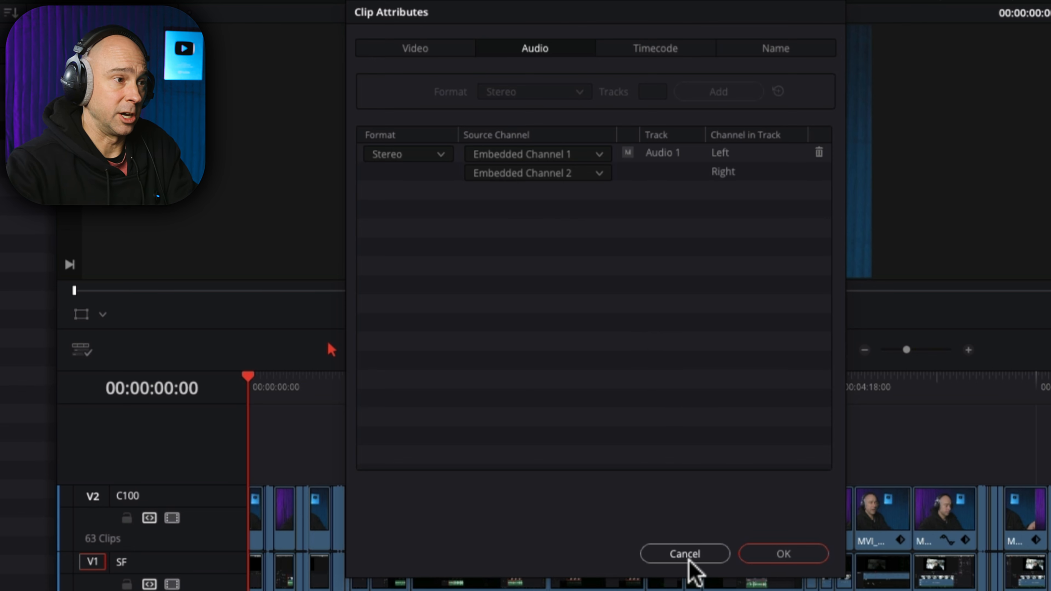
pyautogui.click(688, 550)
pyautogui.click(716, 441)
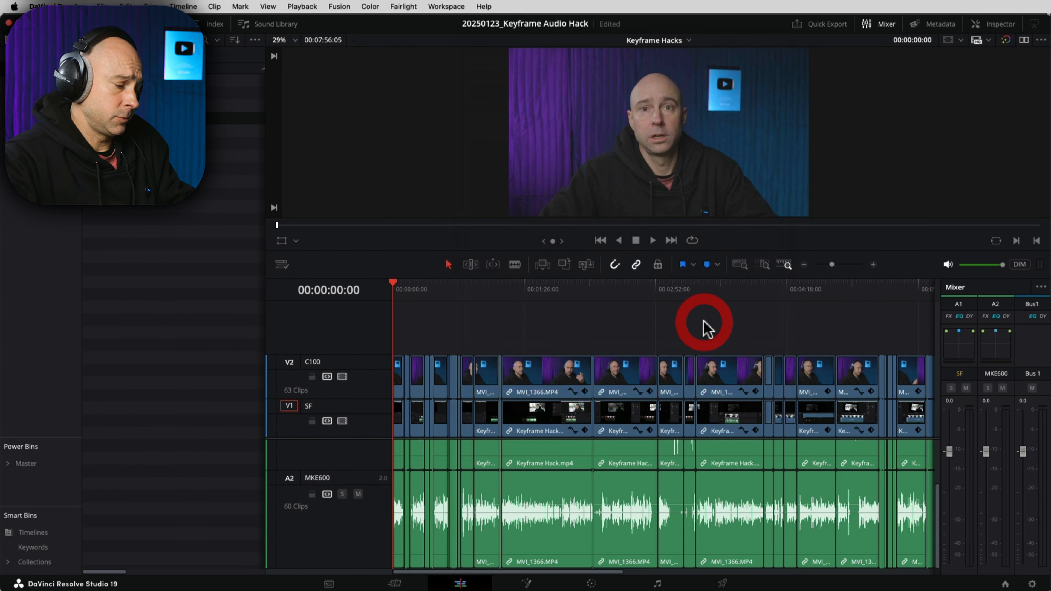
# Step: Select all timeline clips and set their audio sources to Linked Channel 1 and Linked Channel 2
pyautogui.press('super+minus')
pyautogui.press('super+minus')
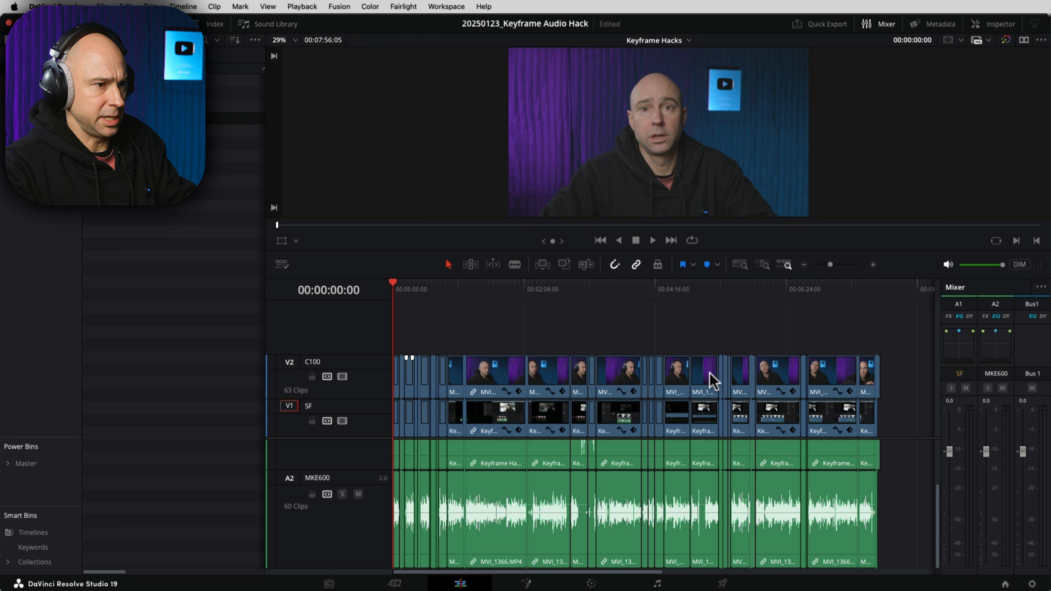
pyautogui.moveTo(904, 523); pyautogui.dragTo(281, 546)
pyautogui.rightClick(540, 490)
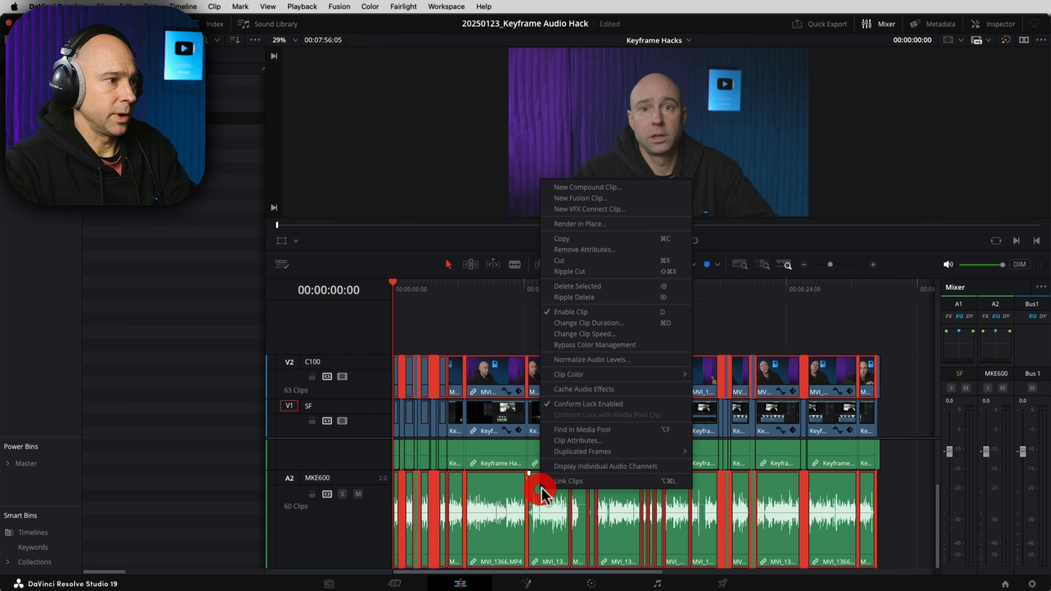
pyautogui.click(559, 441)
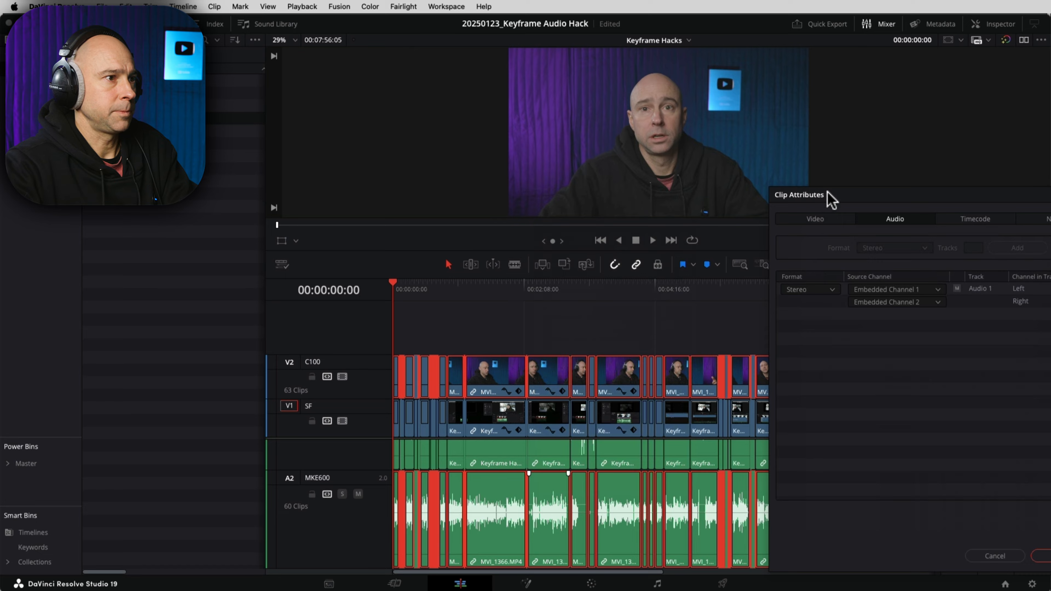
pyautogui.click(895, 219)
pyautogui.click(910, 289)
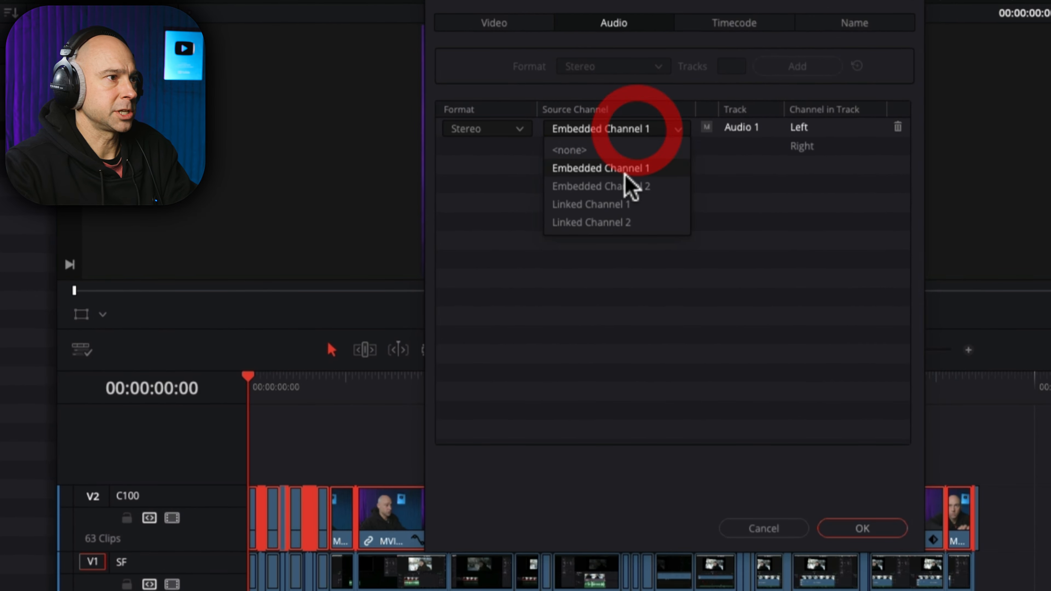
pyautogui.click(612, 204)
pyautogui.click(621, 147)
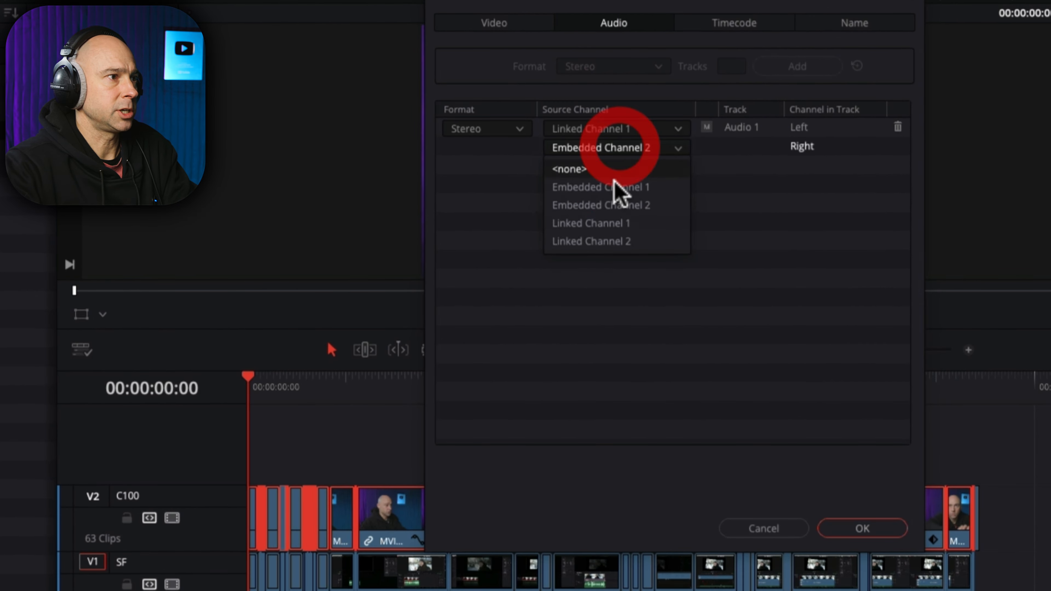
pyautogui.click(604, 242)
pyautogui.click(862, 528)
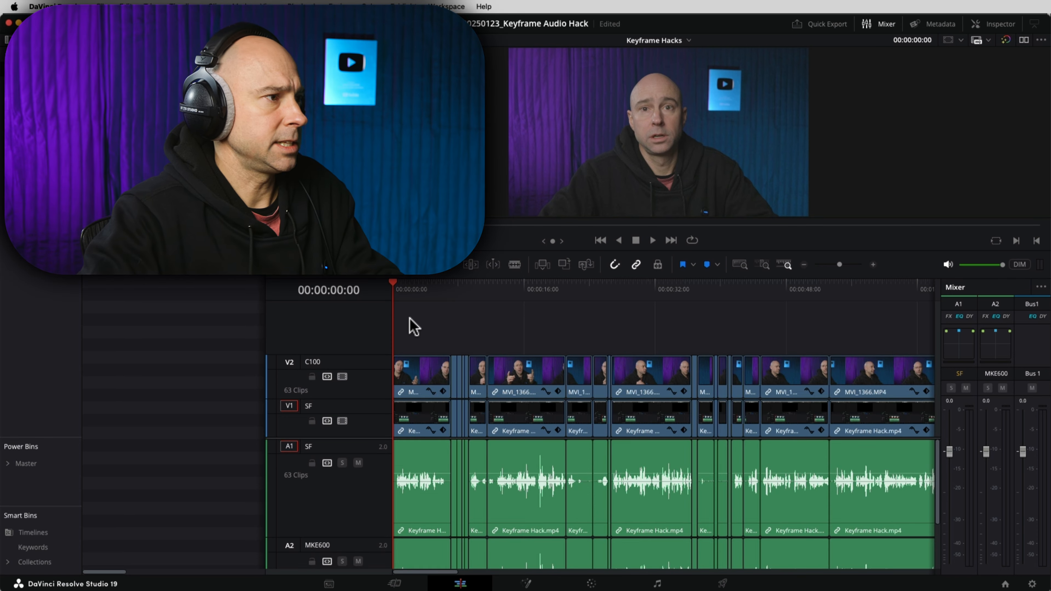
# Step: Shrink the audio track heights and scroll right to show the full MKE600 waveforms on A2
pyautogui.click(462, 365)
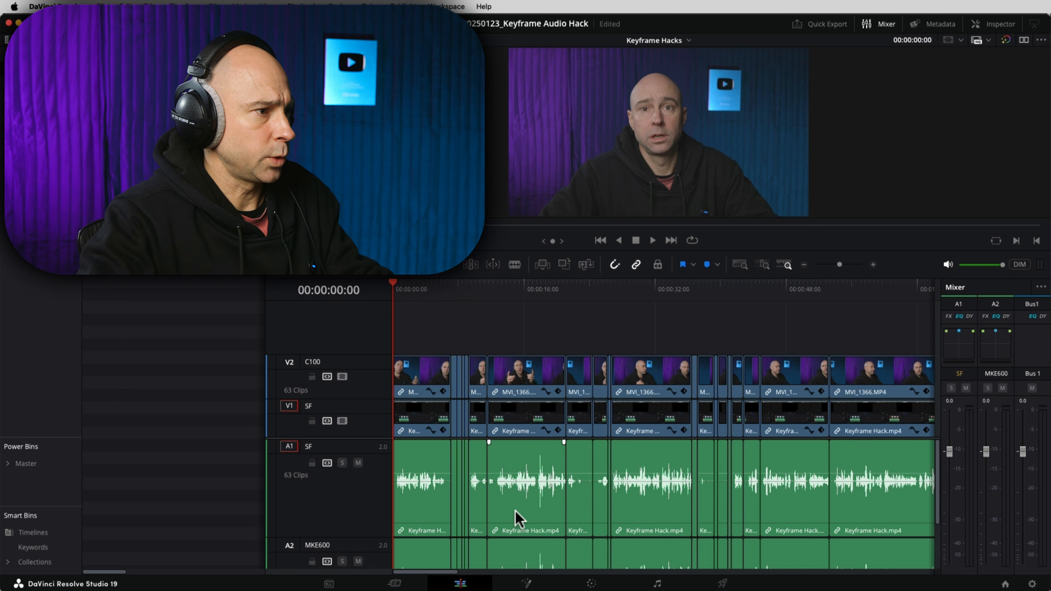
pyautogui.keyDown('shift'); pyautogui.scroll(-3, 519, 520); pyautogui.keyUp('shift')
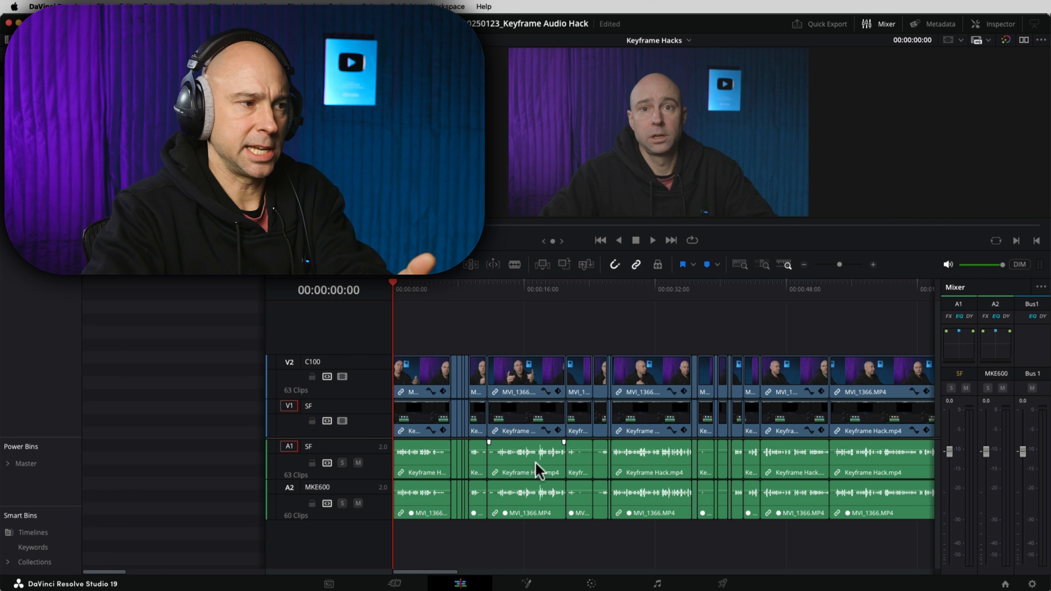
pyautogui.hscroll(5, 605, 542)
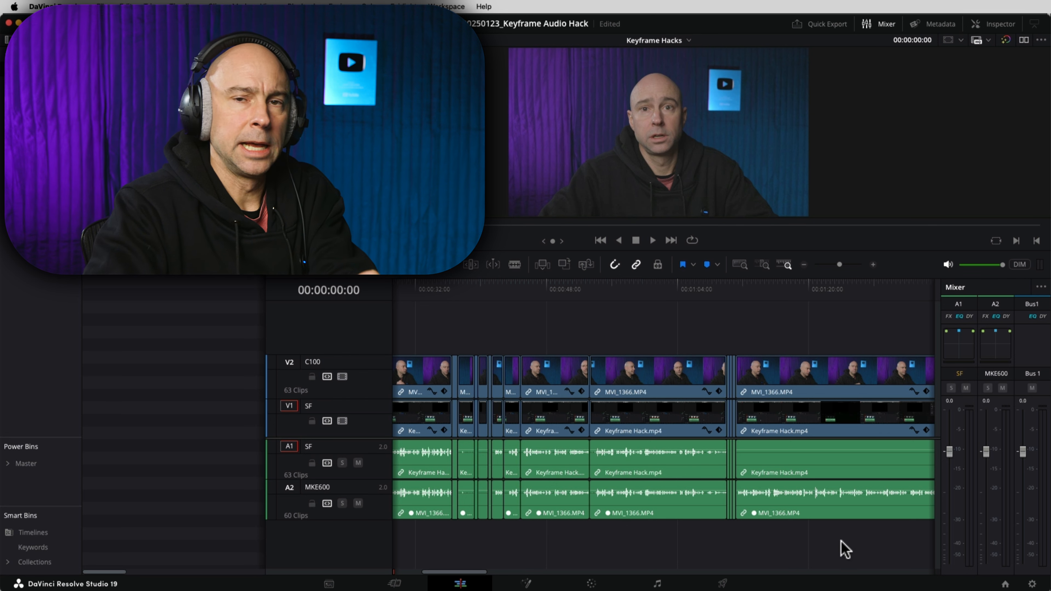
pyautogui.hscroll(5, 696, 543)
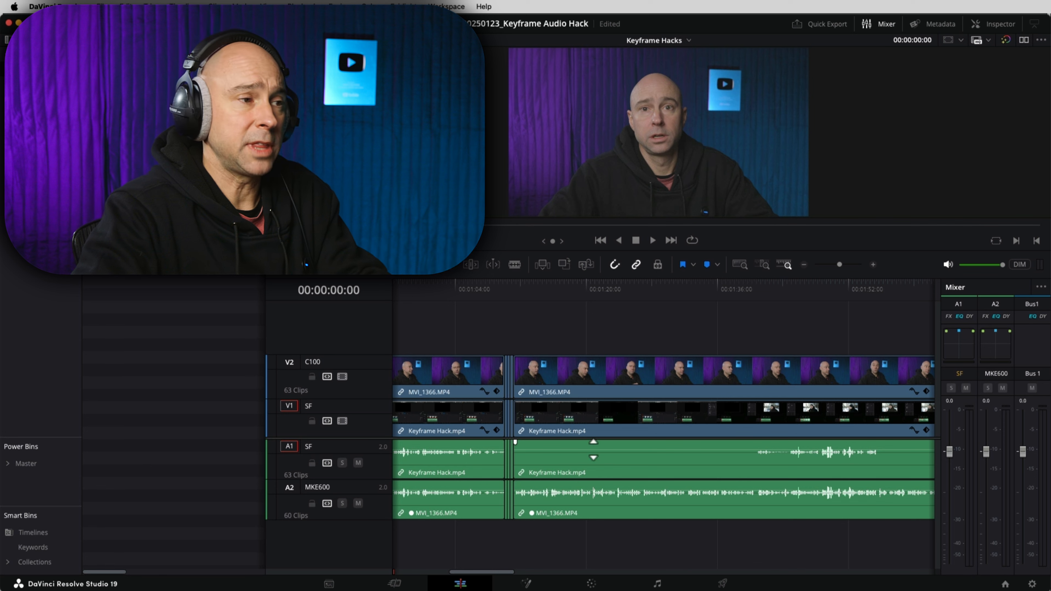
pyautogui.click(551, 473)
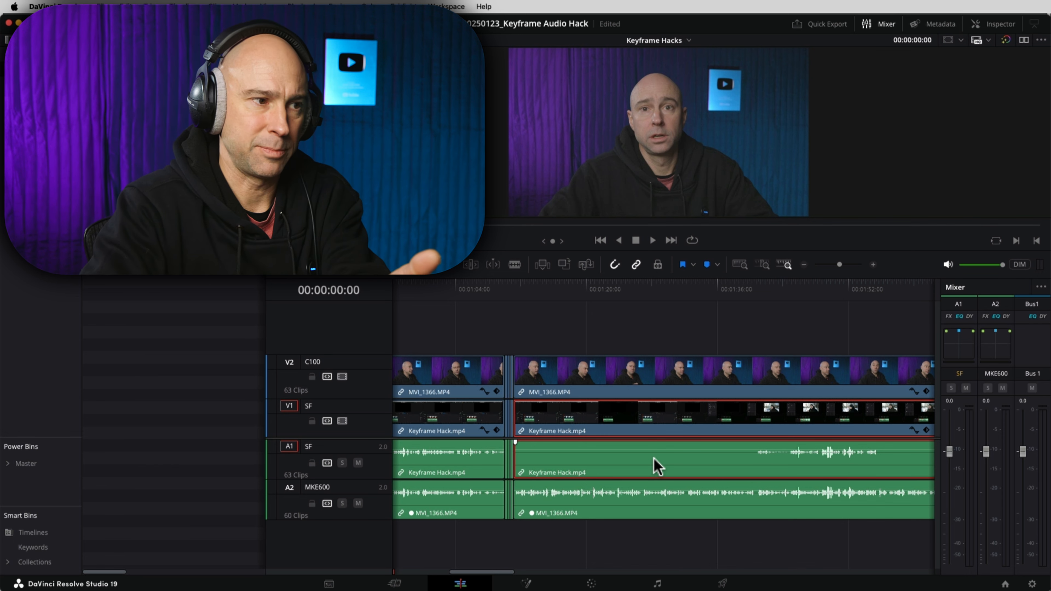
pyautogui.click(826, 471)
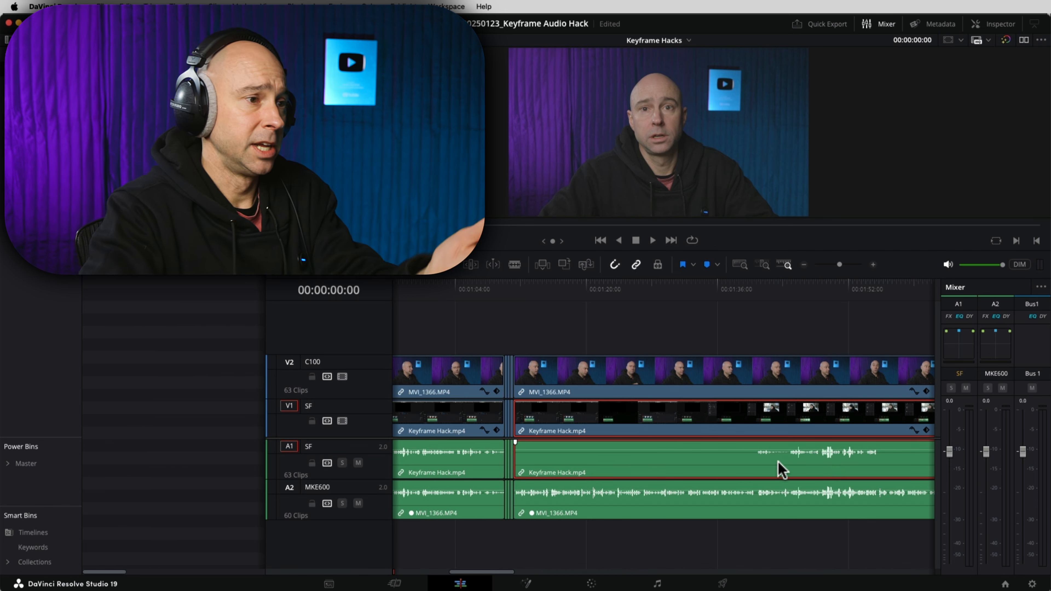
pyautogui.click(835, 507)
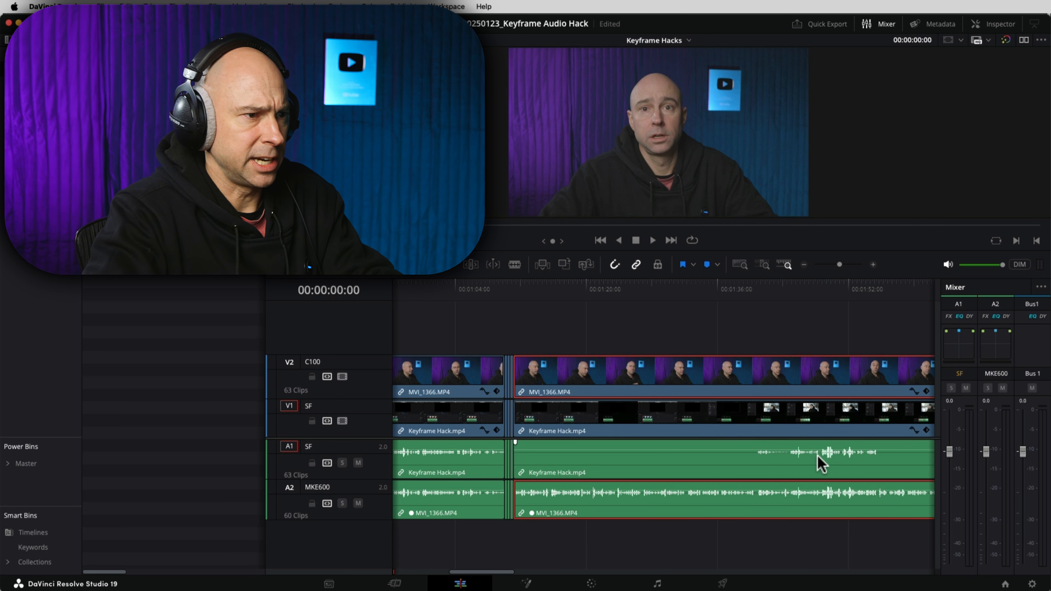
pyautogui.hscroll(5, 710, 481)
pyautogui.click(713, 482)
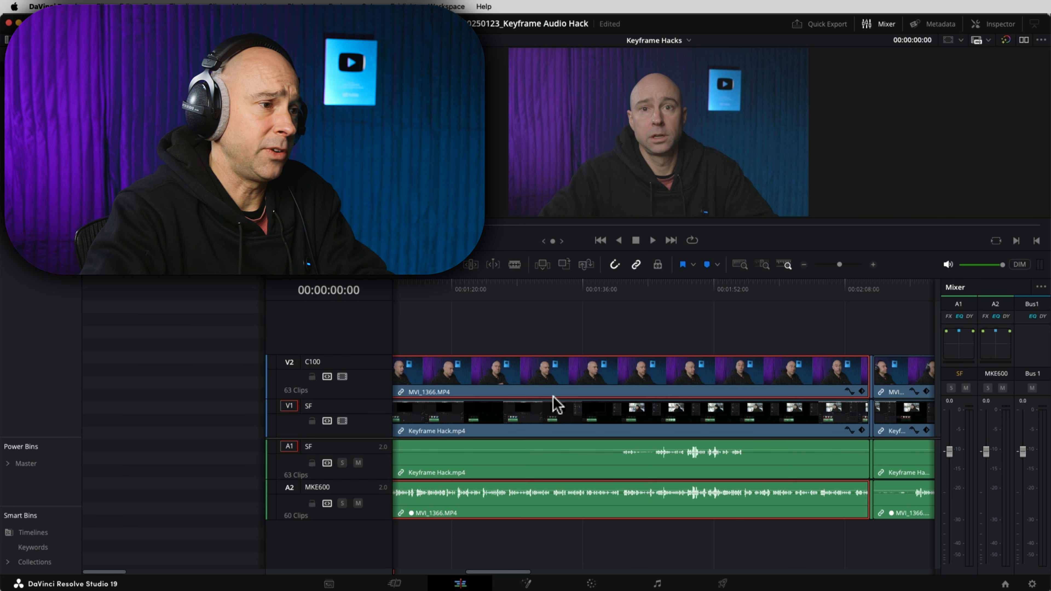
pyautogui.moveTo(541, 546); pyautogui.dragTo(770, 545)
pyautogui.moveTo(508, 551); pyautogui.dragTo(752, 547)
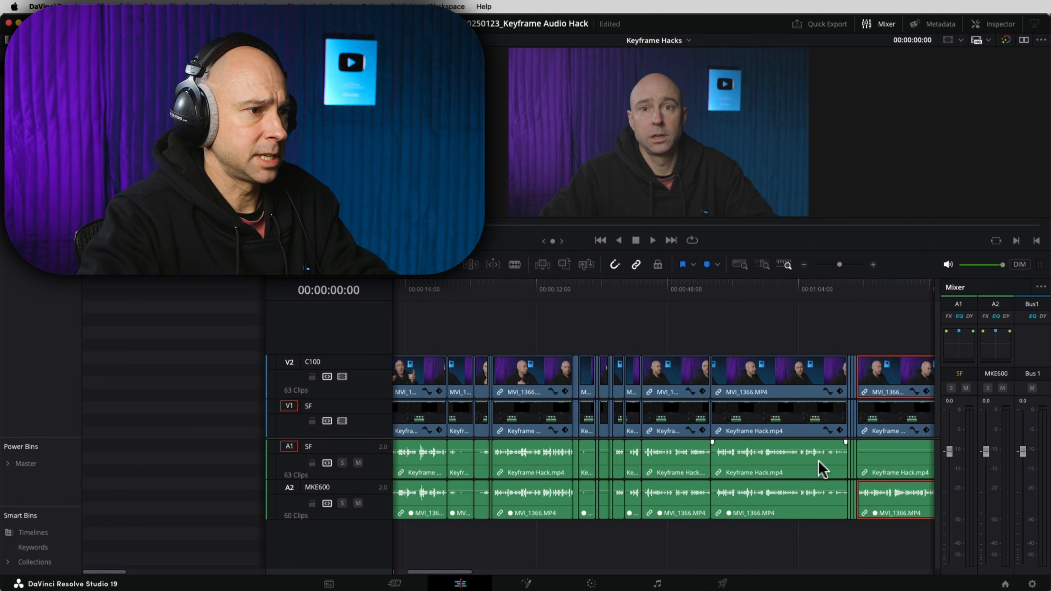
pyautogui.moveTo(565, 555); pyautogui.dragTo(797, 546)
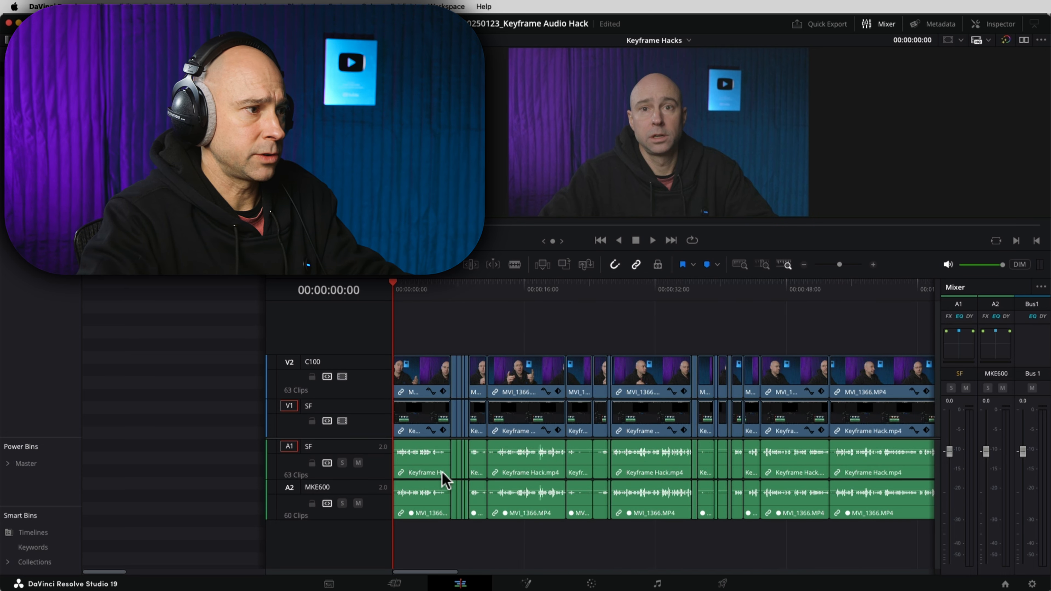
# Step: Select the SF clips on A1 and drag their Inspector volume to minimum
pyautogui.click(412, 471)
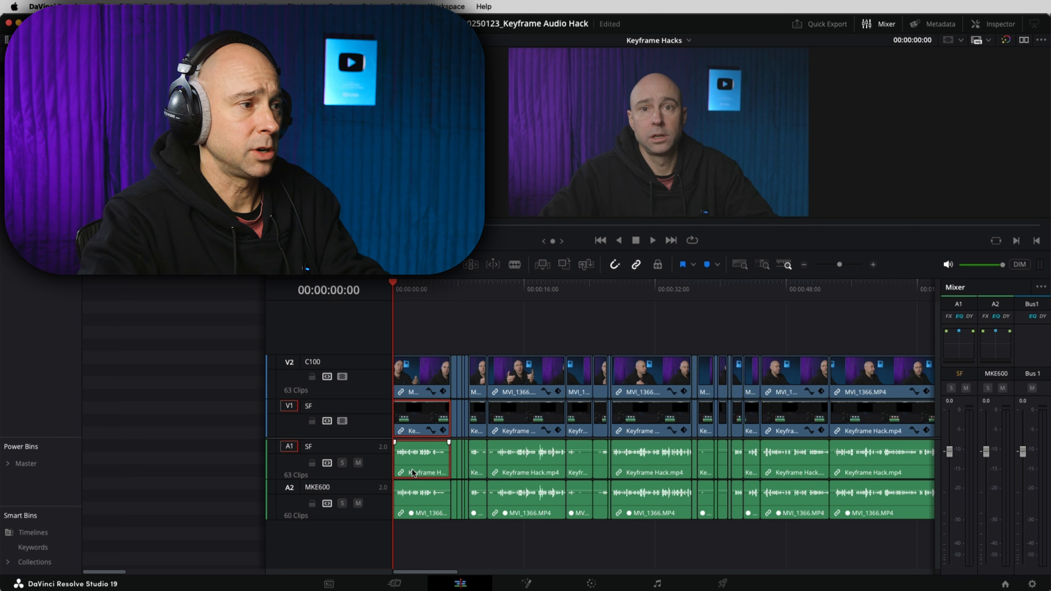
pyautogui.hscroll(5, 786, 475)
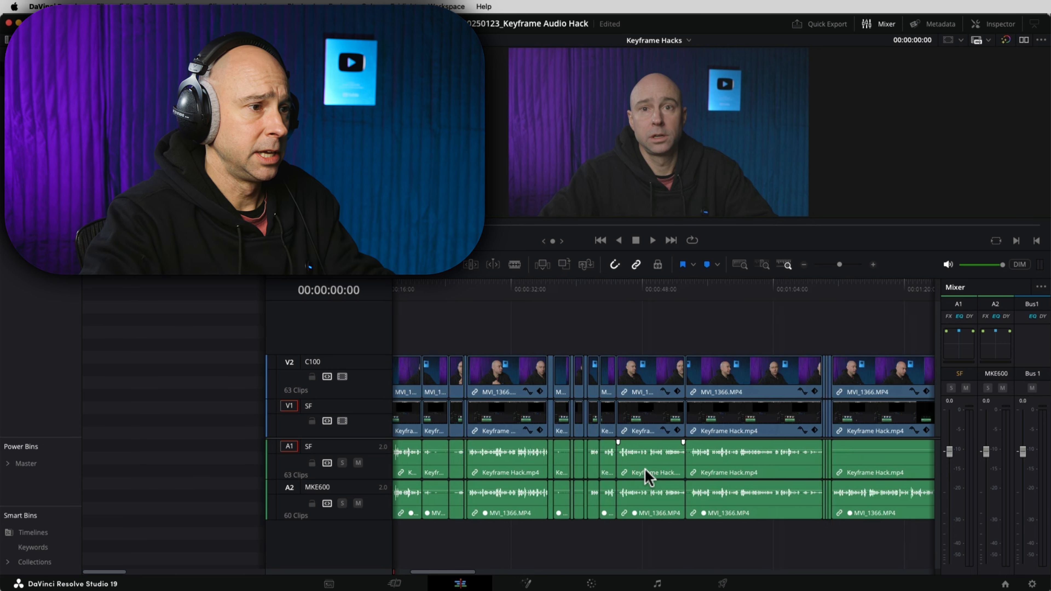
pyautogui.keyDown('shift'); pyautogui.click(718, 474); pyautogui.keyUp('shift')
pyautogui.click(1000, 25)
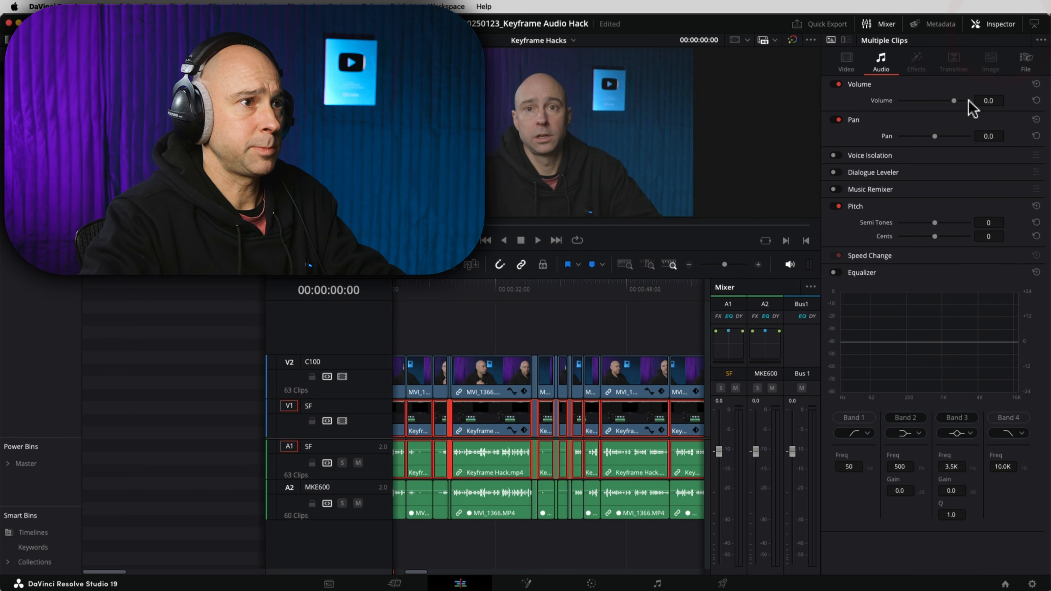
pyautogui.moveTo(956, 101); pyautogui.dragTo(745, 101)
pyautogui.click(569, 543)
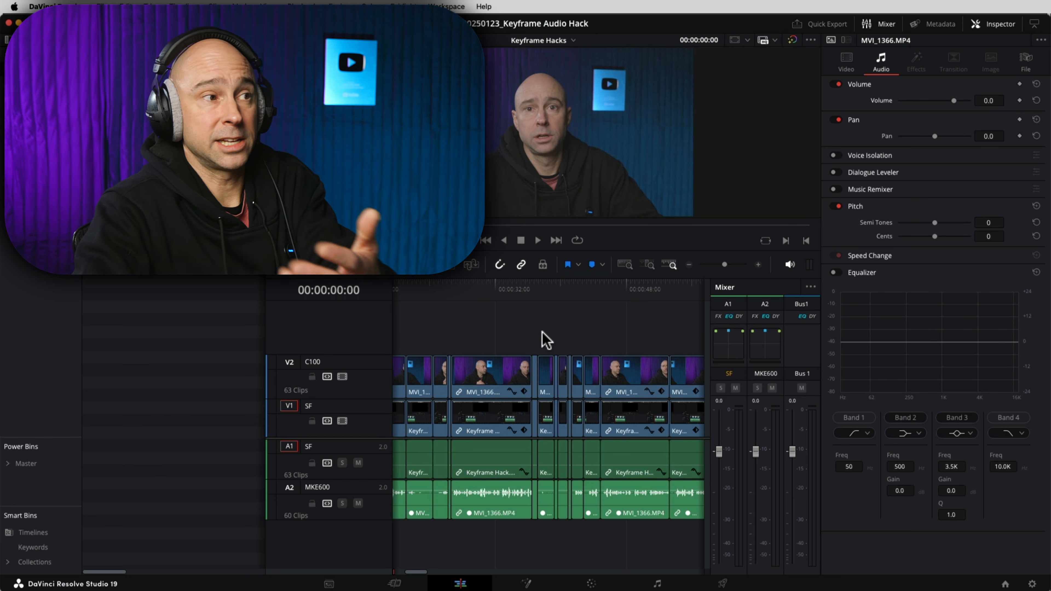
pyautogui.click(1000, 24)
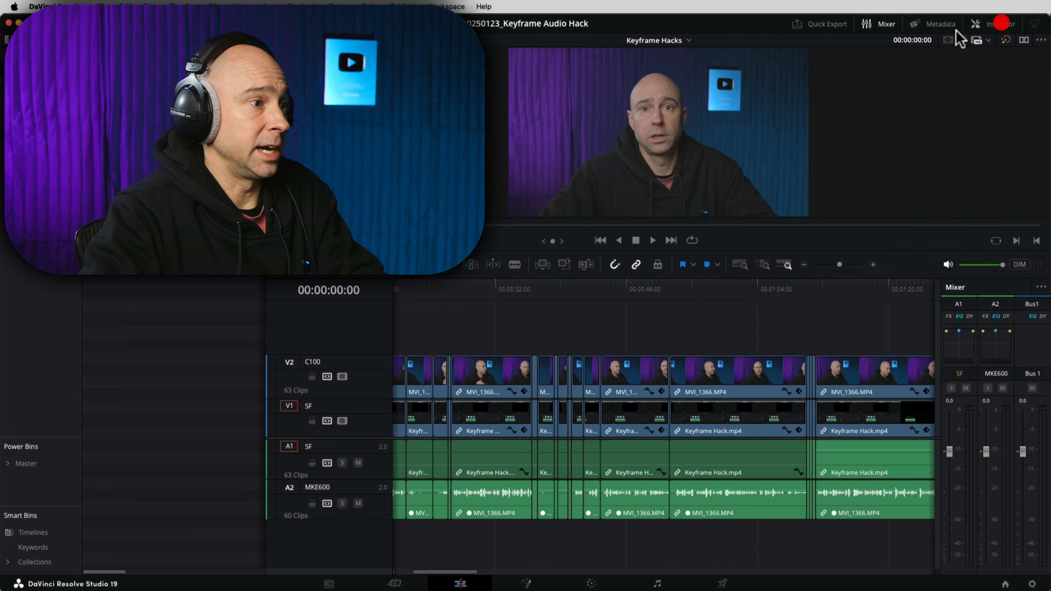
pyautogui.click(680, 334)
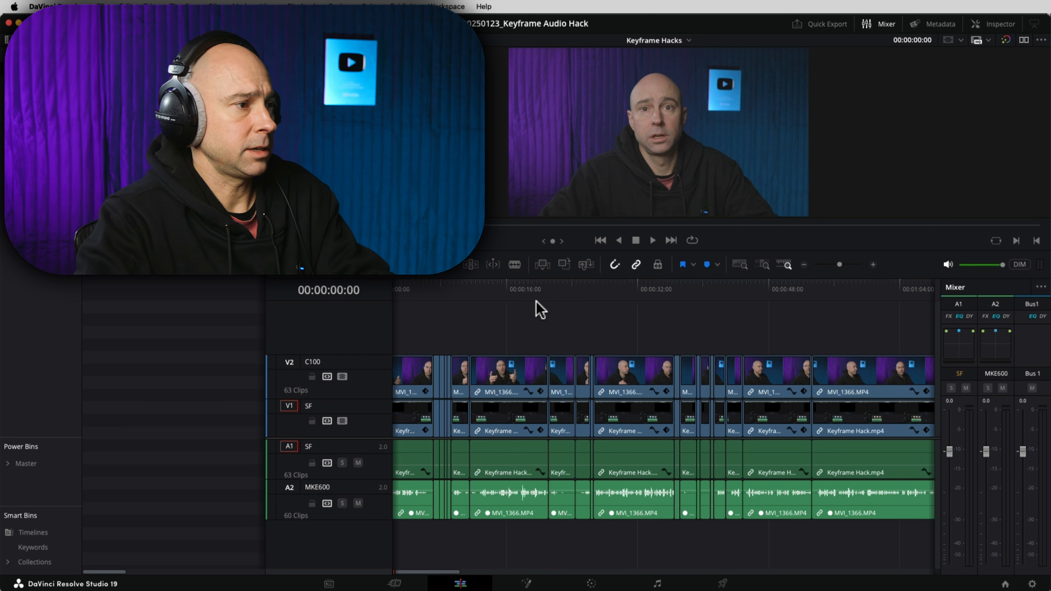
# Step: Scrub the timeline and play back the edit from about 00:01:11 and 00:00:53
pyautogui.moveTo(624, 333); pyautogui.dragTo(934, 319)
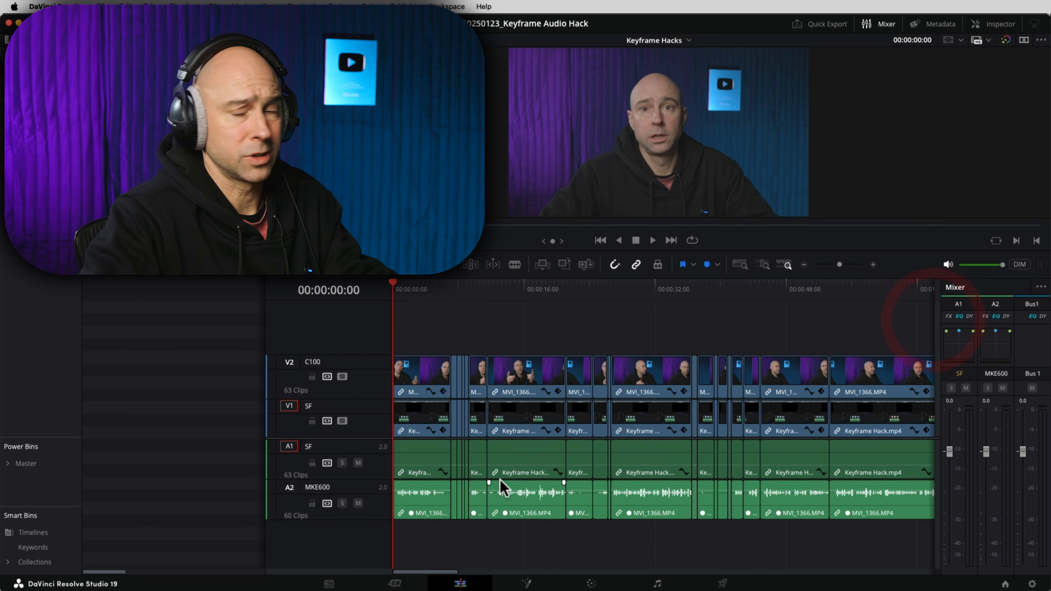
pyautogui.moveTo(868, 454); pyautogui.dragTo(678, 461)
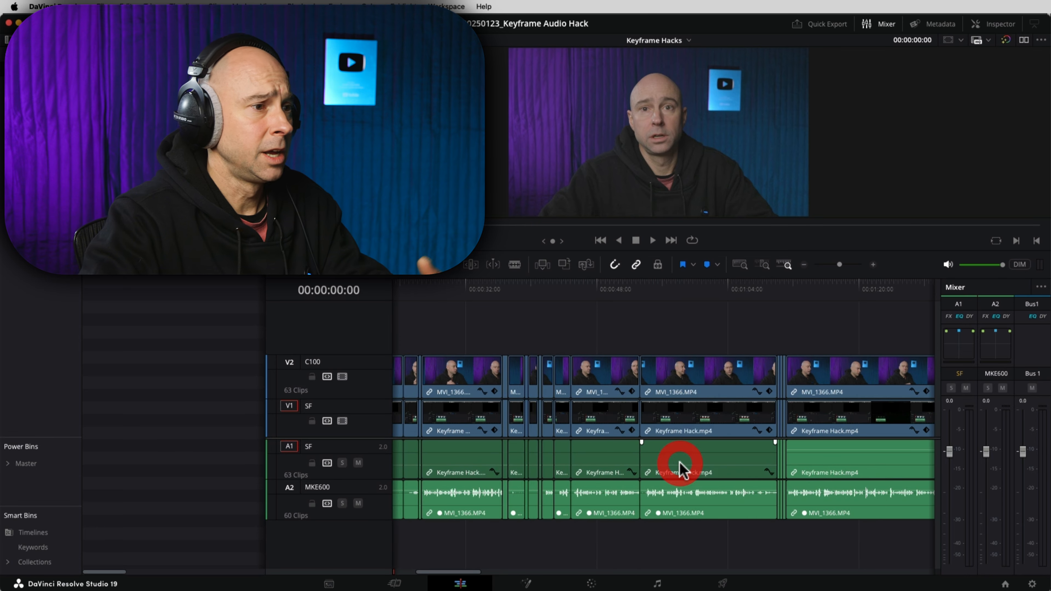
pyautogui.moveTo(818, 360); pyautogui.dragTo(760, 339)
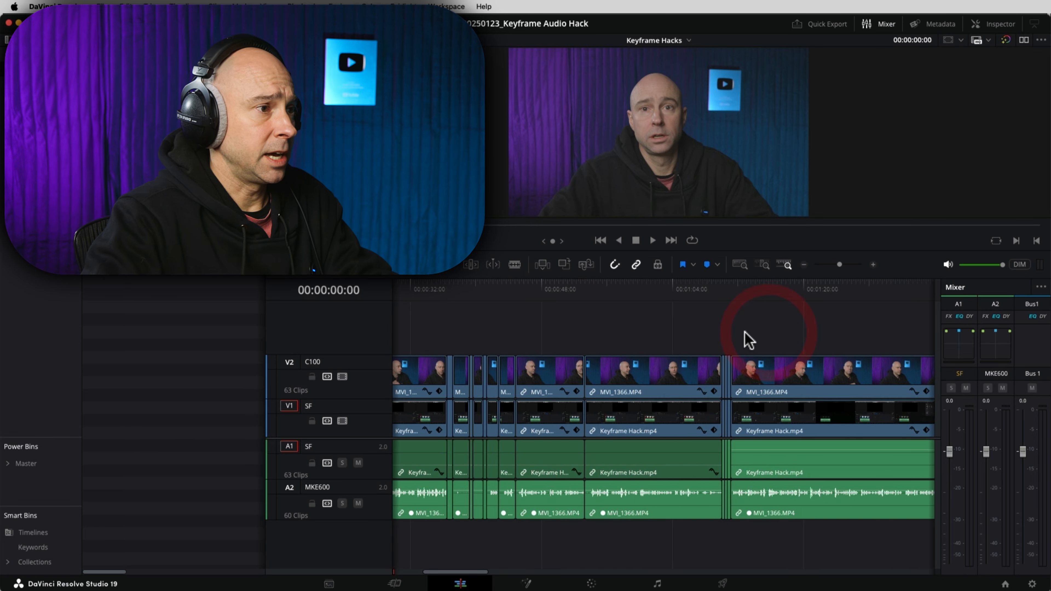
pyautogui.moveTo(662, 288); pyautogui.dragTo(731, 298)
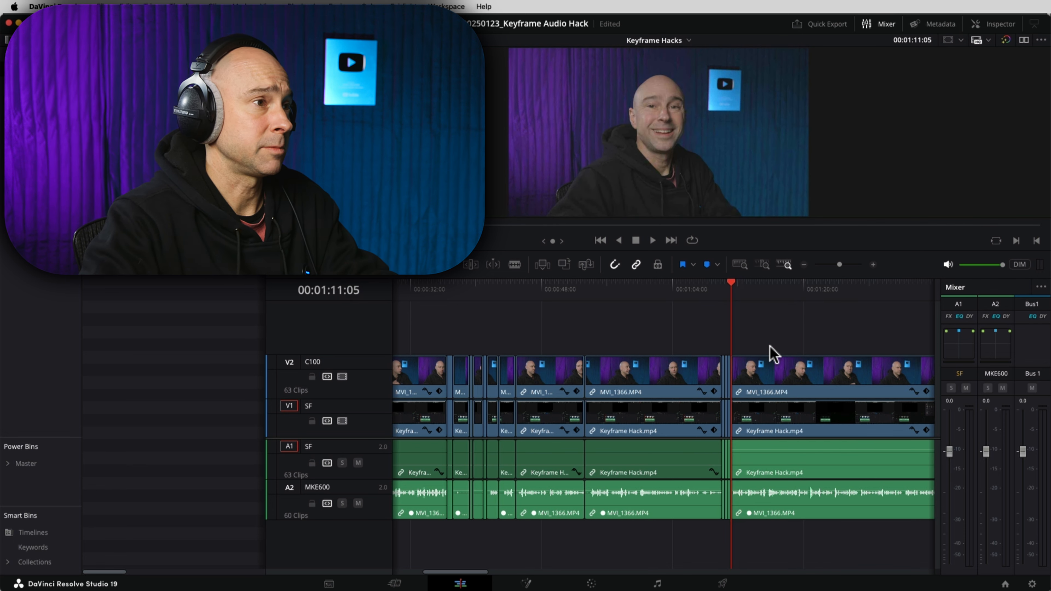
pyautogui.press('space')
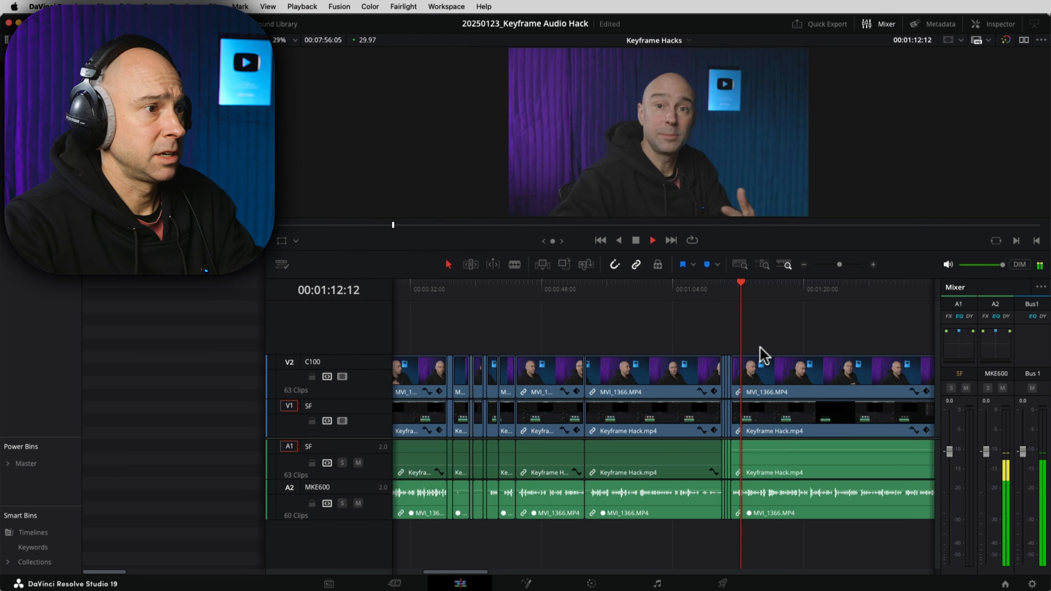
pyautogui.press('space')
pyautogui.click(584, 289)
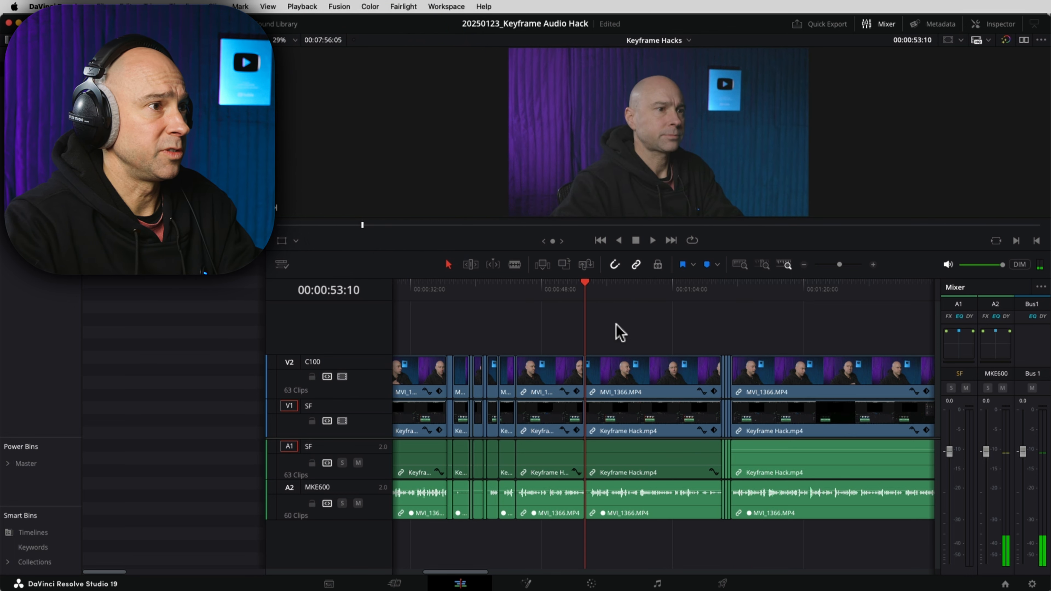
pyautogui.press('space')
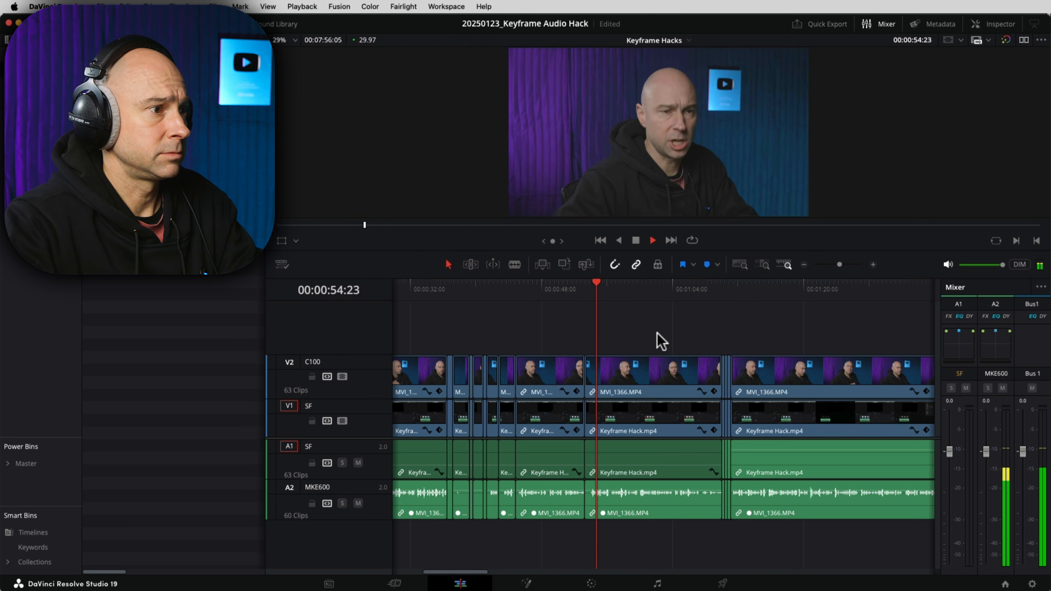
# Step: Play the edit from 00:00:44 and 00:00:26 while enlarging the viewer above the timeline
pyautogui.hscroll(-5, 650, 343)
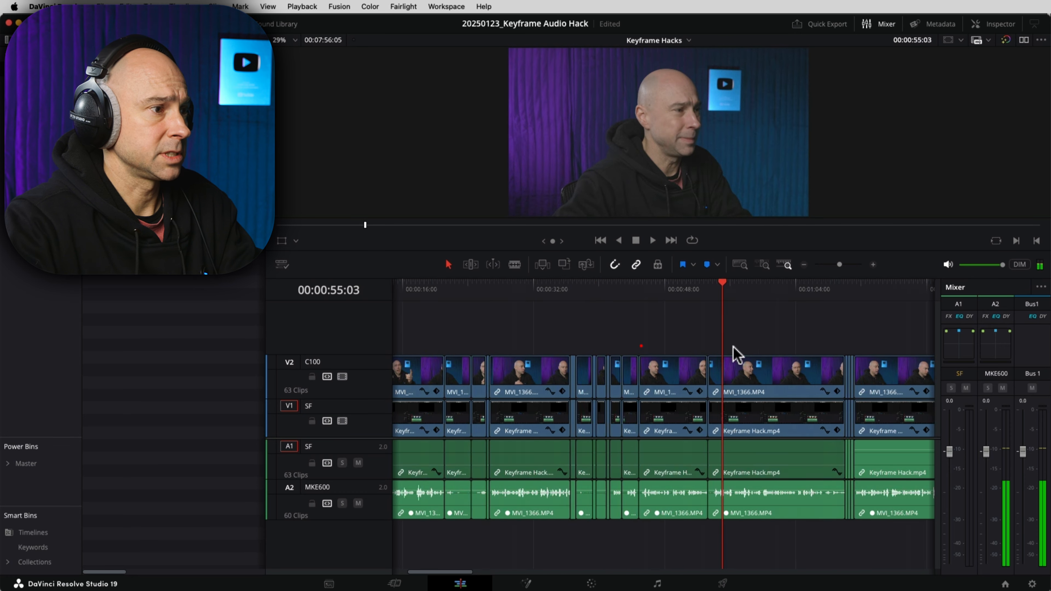
pyautogui.click(652, 290)
pyautogui.press('space')
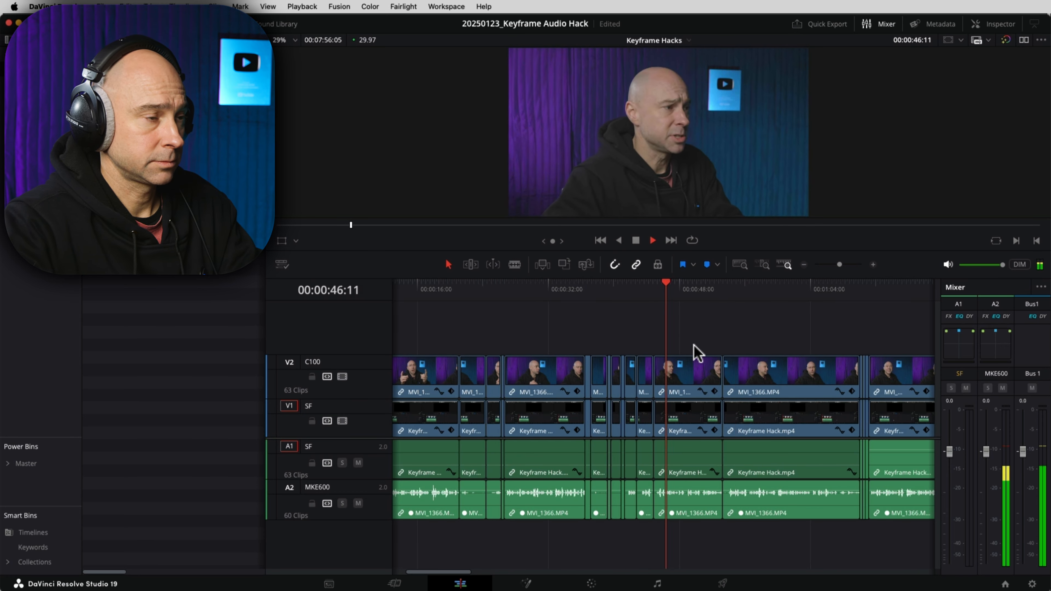
pyautogui.press('space')
pyautogui.click(505, 290)
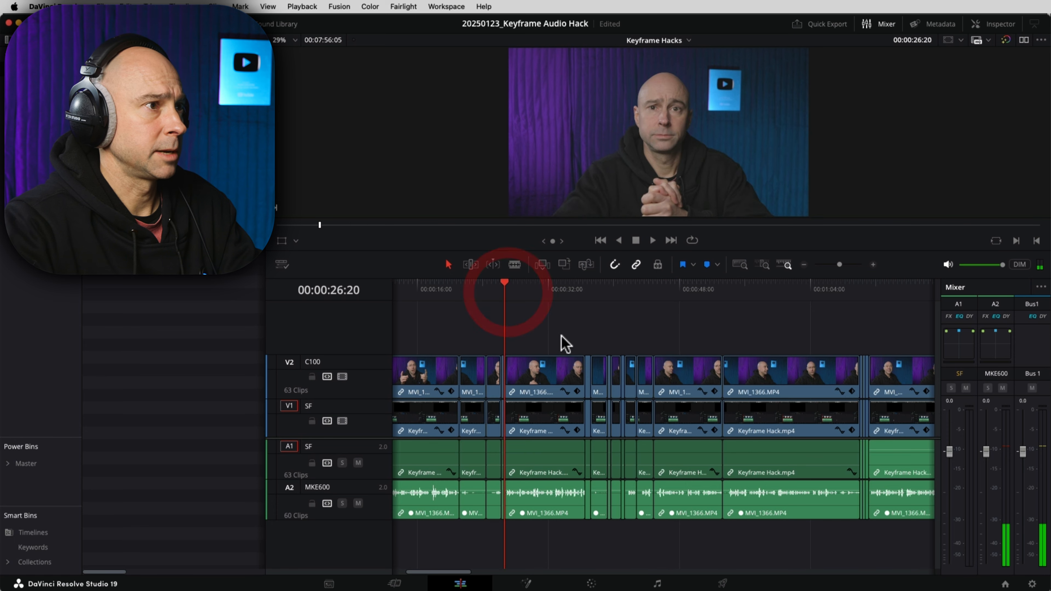
pyautogui.hscroll(-4, 650, 344)
pyautogui.click(744, 360)
pyautogui.press('space')
pyautogui.moveTo(750, 251); pyautogui.dragTo(766, 334)
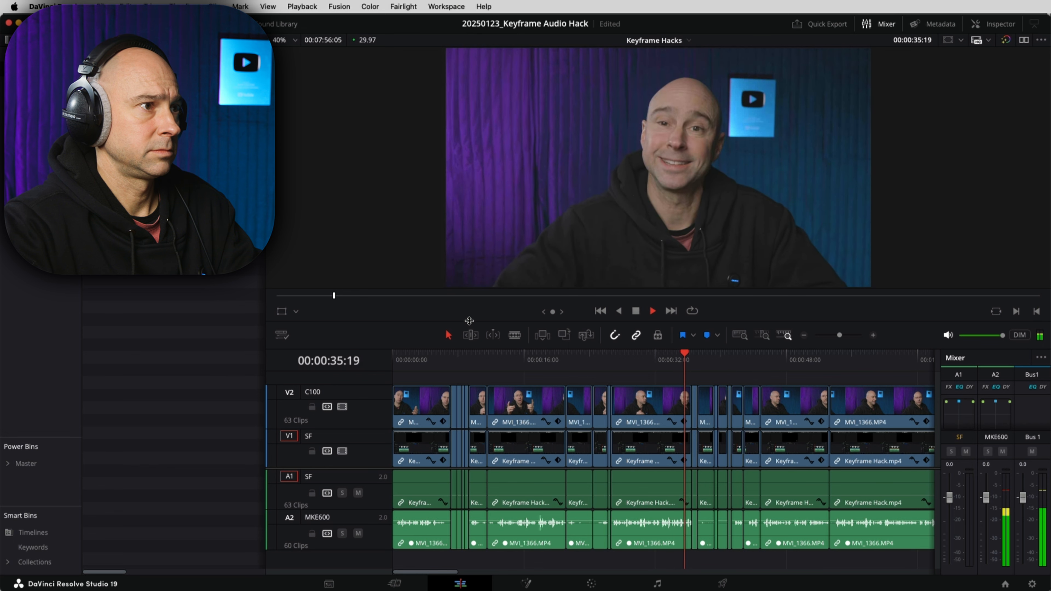
pyautogui.press('space')
# Step: Review from about 00:00:27 to 00:00:35, then marquee-select all opening clips up to about 00:00:26
pyautogui.click(490, 356)
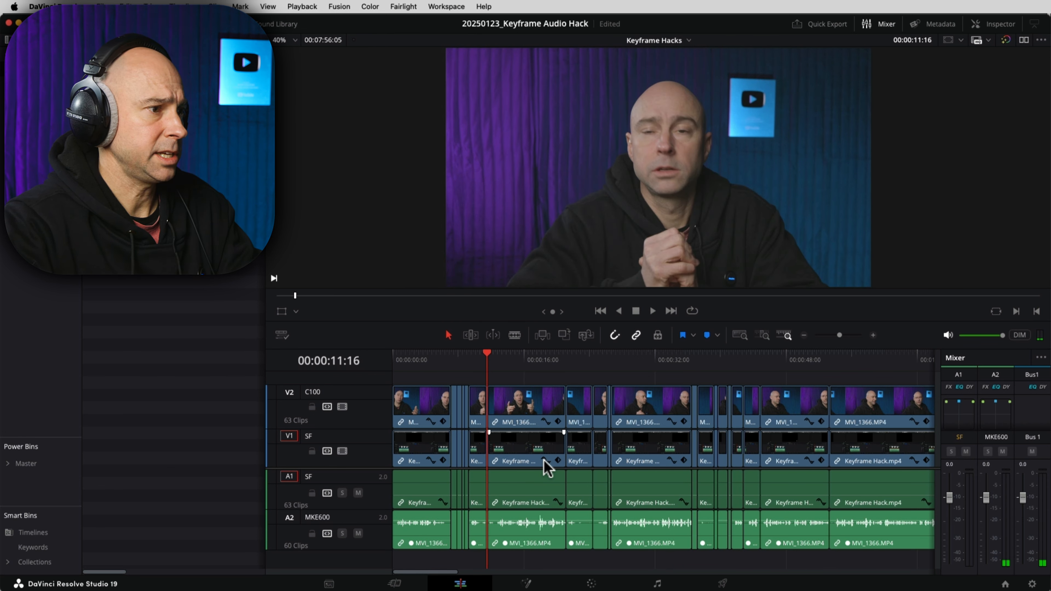
pyautogui.click(615, 361)
pyautogui.press('space')
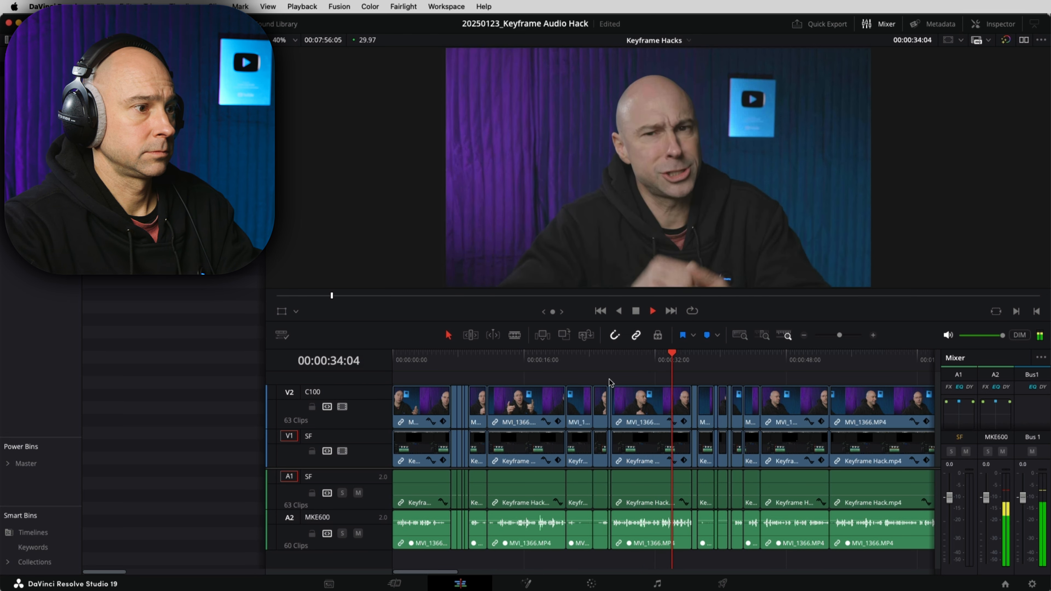
pyautogui.press('space')
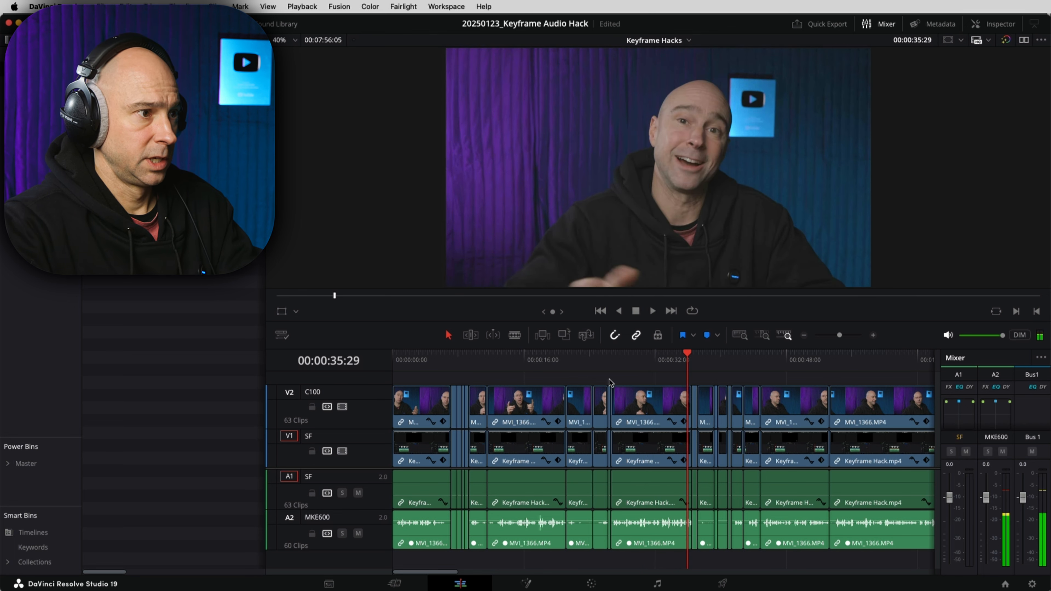
pyautogui.moveTo(608, 379); pyautogui.dragTo(292, 588)
# Step: Ripple-delete the opening clips, then the next run of unwanted clips across all tracks
pyautogui.press('BackSpace')
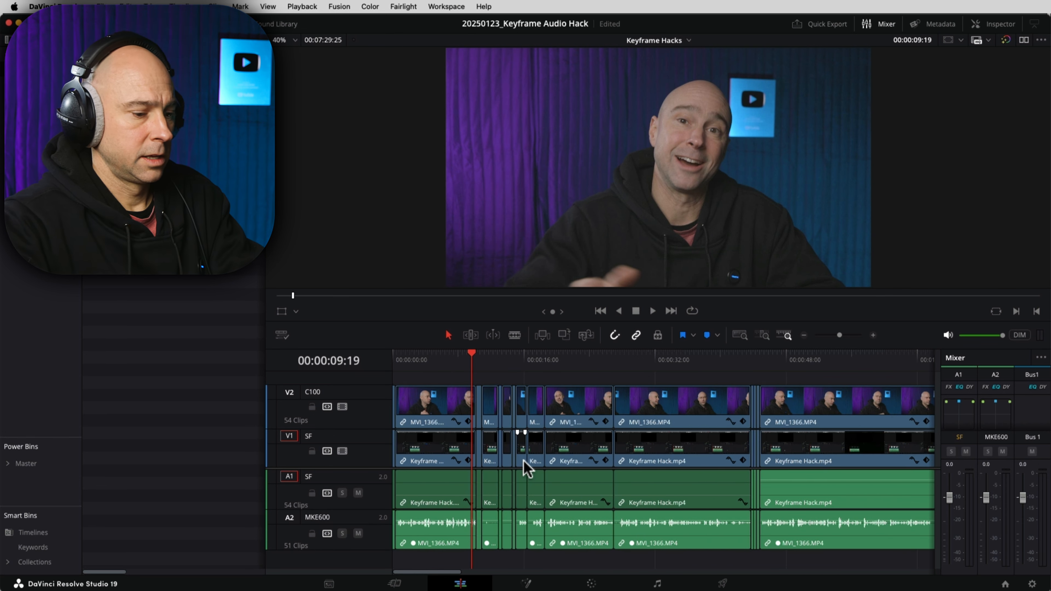
pyautogui.press('super+equal')
pyautogui.press('super+equal')
pyautogui.moveTo(735, 476); pyautogui.dragTo(554, 477)
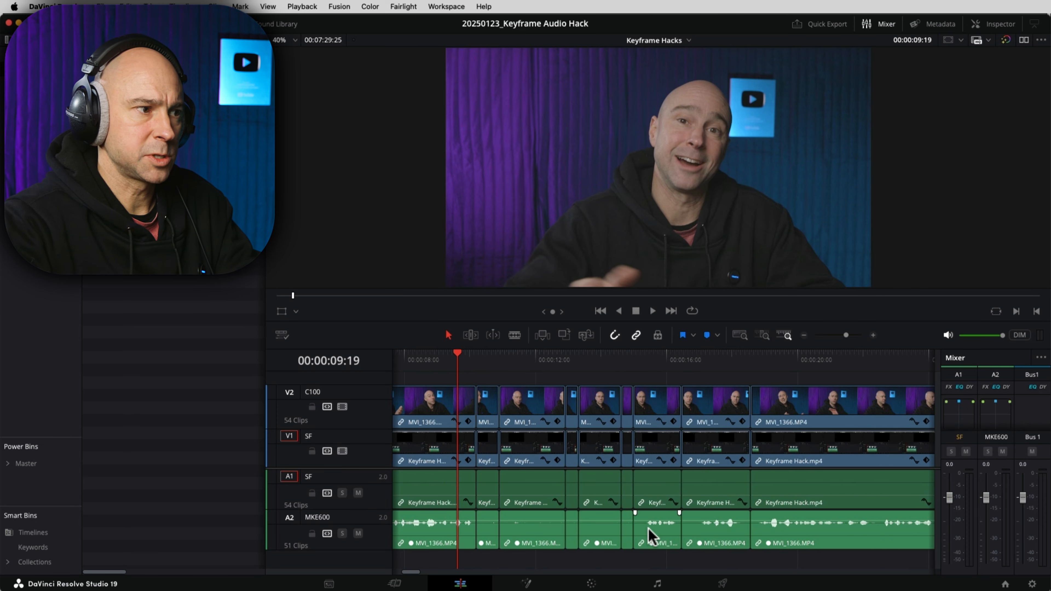
pyautogui.click(489, 496)
pyautogui.click(528, 493)
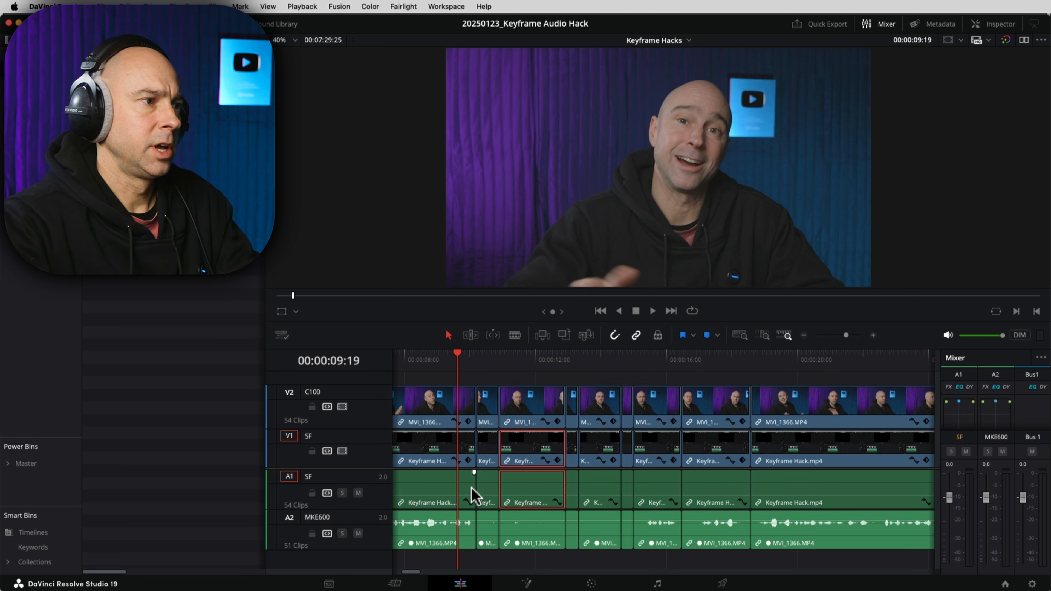
pyautogui.moveTo(628, 551); pyautogui.dragTo(488, 418)
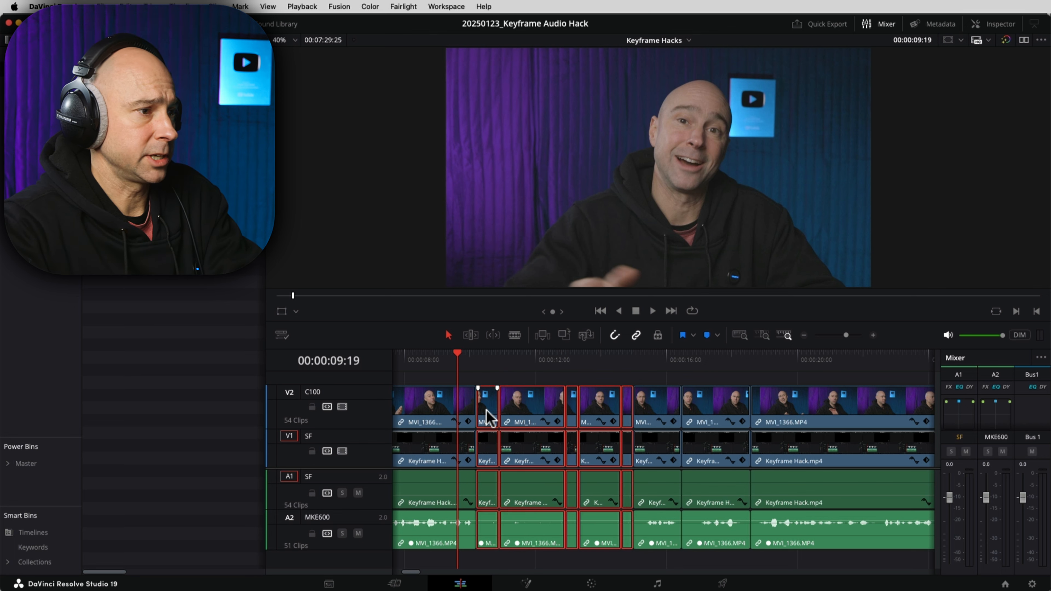
pyautogui.press('BackSpace')
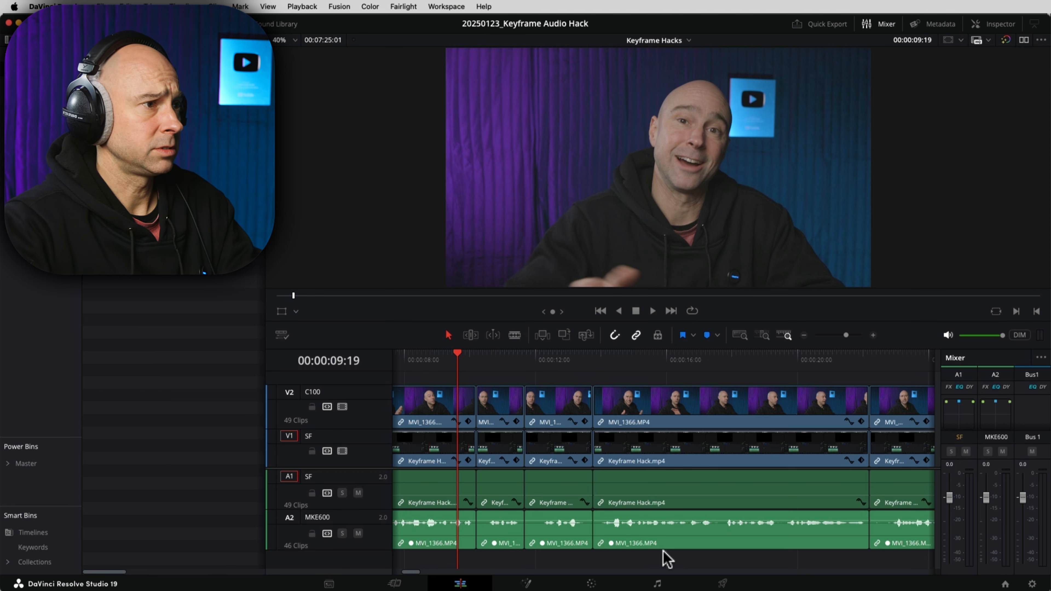
# Step: Play to the next unwanted section, ripple-delete two adjacent clips, and replay at double speed
pyautogui.press('space')
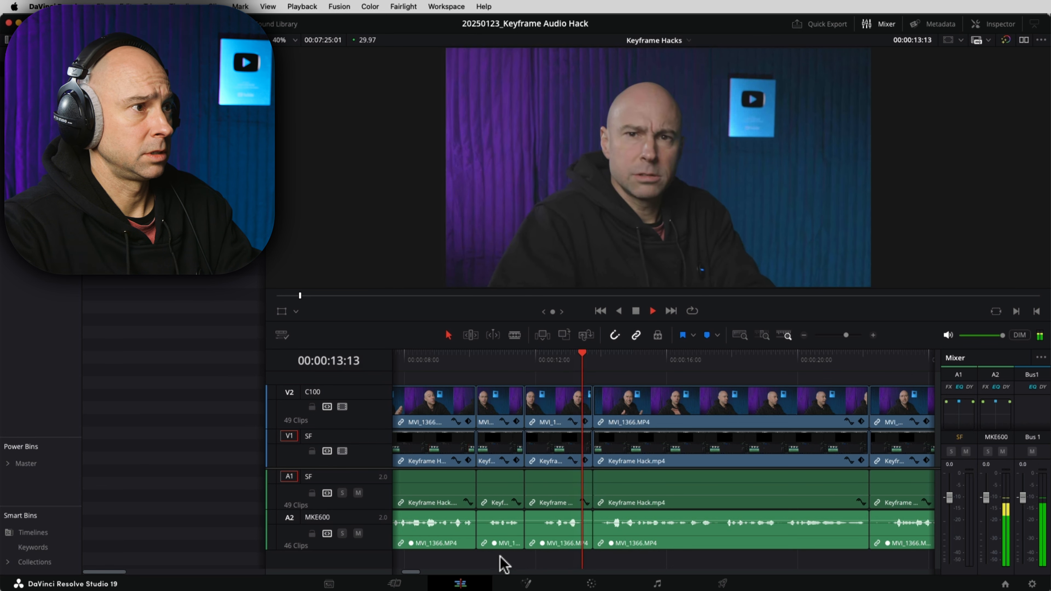
pyautogui.press('space')
pyautogui.moveTo(500, 559); pyautogui.dragTo(539, 419)
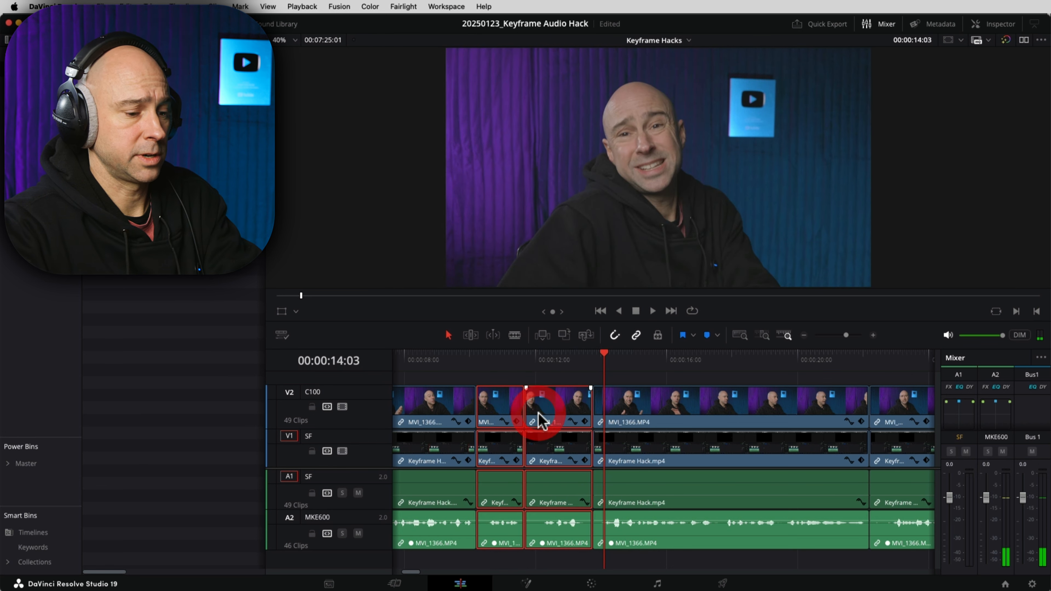
pyautogui.press('BackSpace')
pyautogui.press('Up')
pyautogui.press('space')
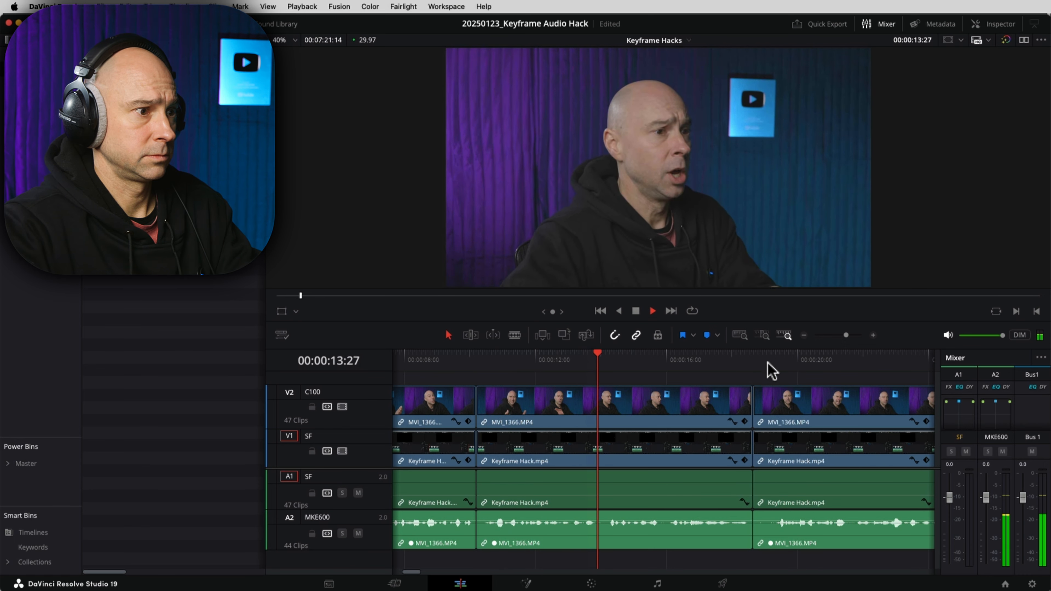
pyautogui.press('l')
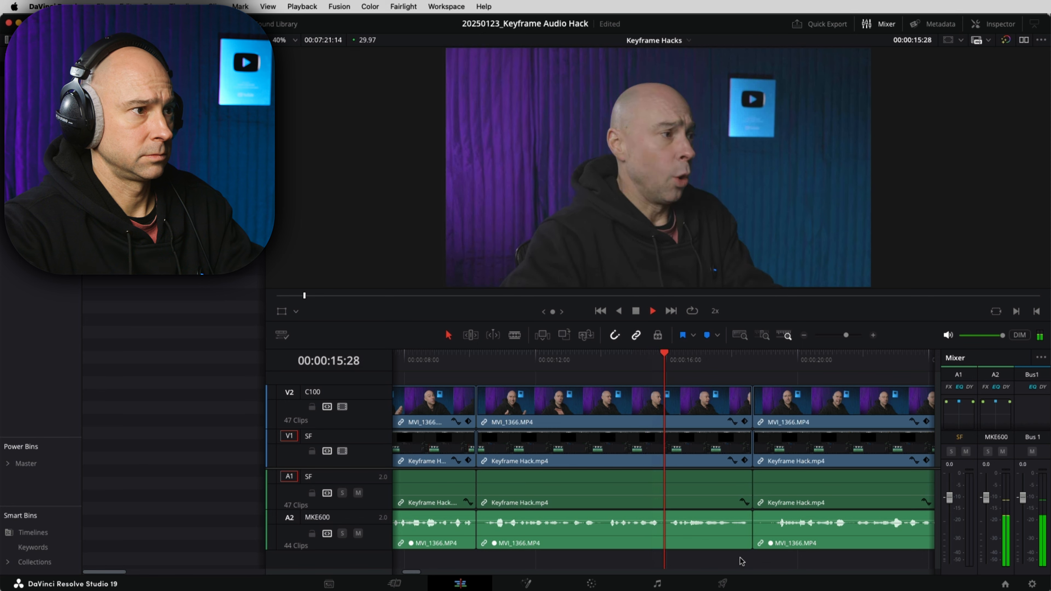
pyautogui.press('space')
# Step: Remove the middle clip group and ripple-trim the clip start to 00:00:10:24, then review
pyautogui.click(670, 447)
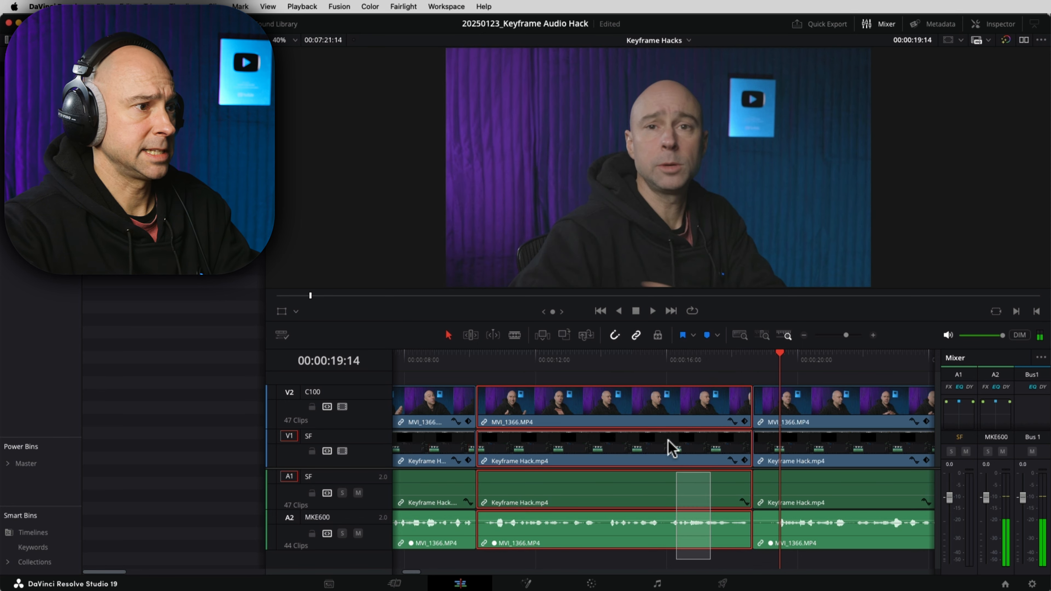
pyautogui.press('BackSpace')
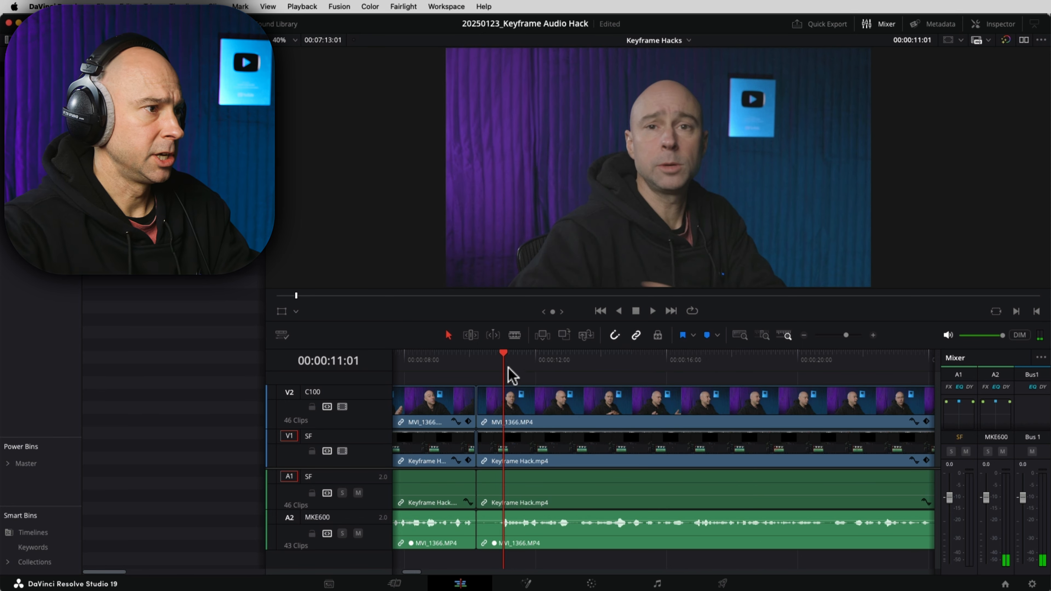
pyautogui.click(496, 357)
pyautogui.press('super+shift+[')
pyautogui.press('l')
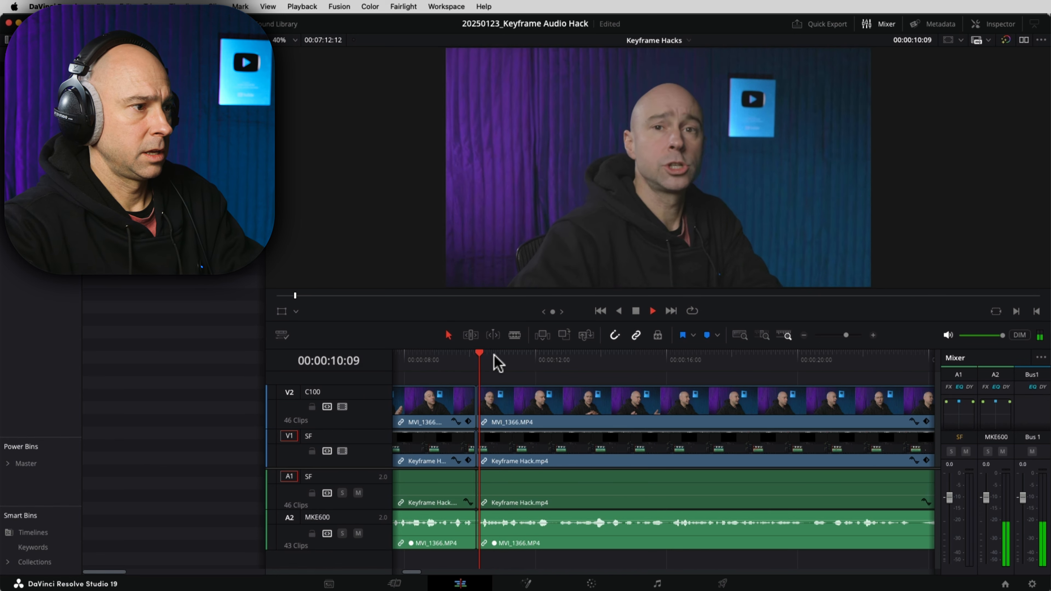
pyautogui.press('l')
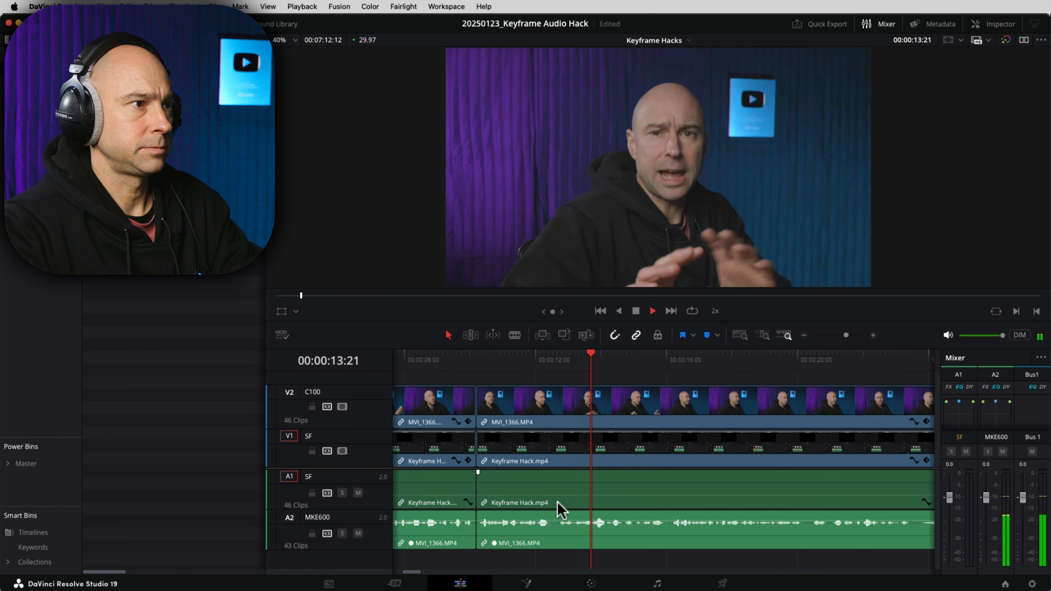
pyautogui.press('space')
# Step: Ripple-delete the three short leftover clips at 00:00:17:01
pyautogui.moveTo(729, 556); pyautogui.dragTo(751, 398)
pyautogui.press('Delete')
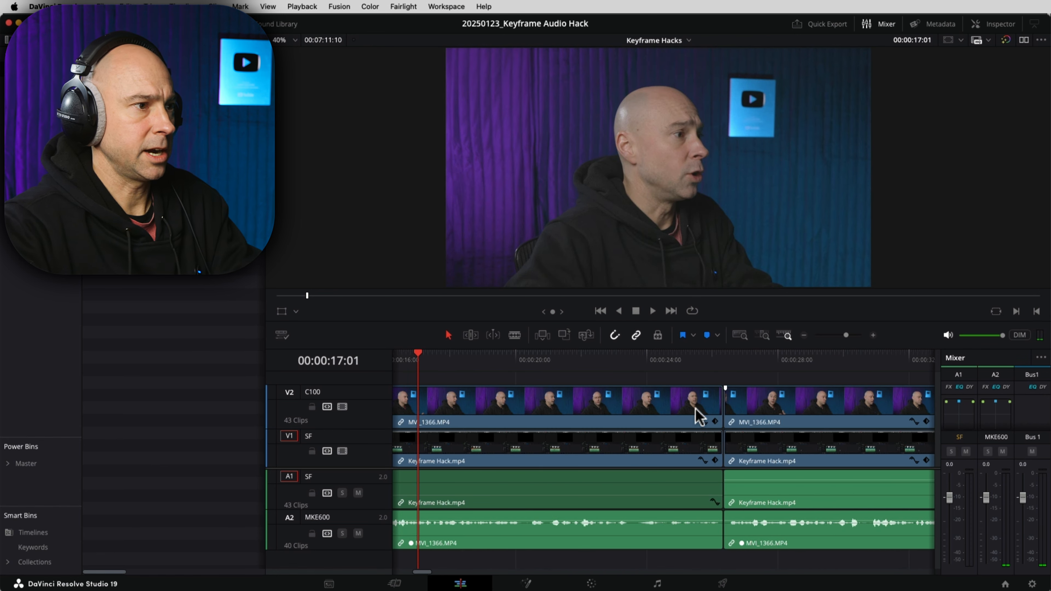
pyautogui.hscroll(-10, 759, 435)
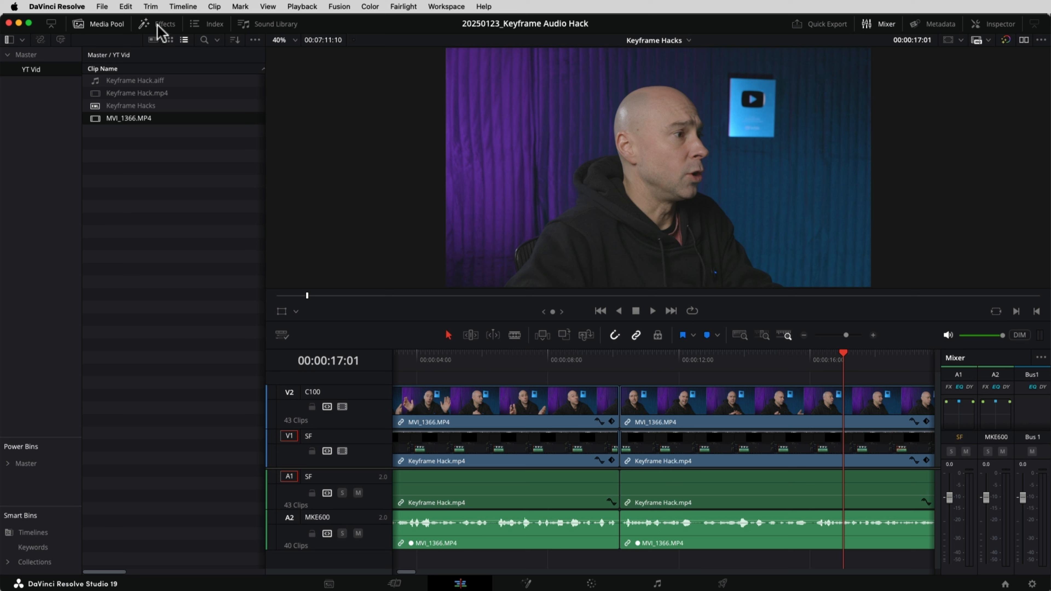
# Step: Drag WippCam from Toolbox > Effects onto the second MVI_1366 clip on V2
pyautogui.click(159, 25)
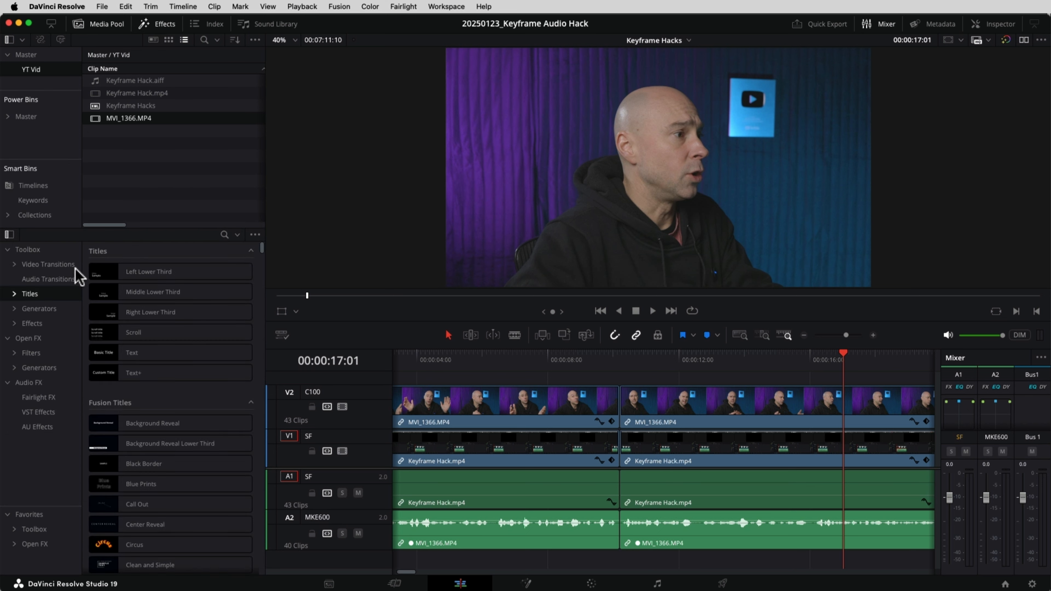
pyautogui.click(38, 324)
pyautogui.scroll(-5, 146, 336)
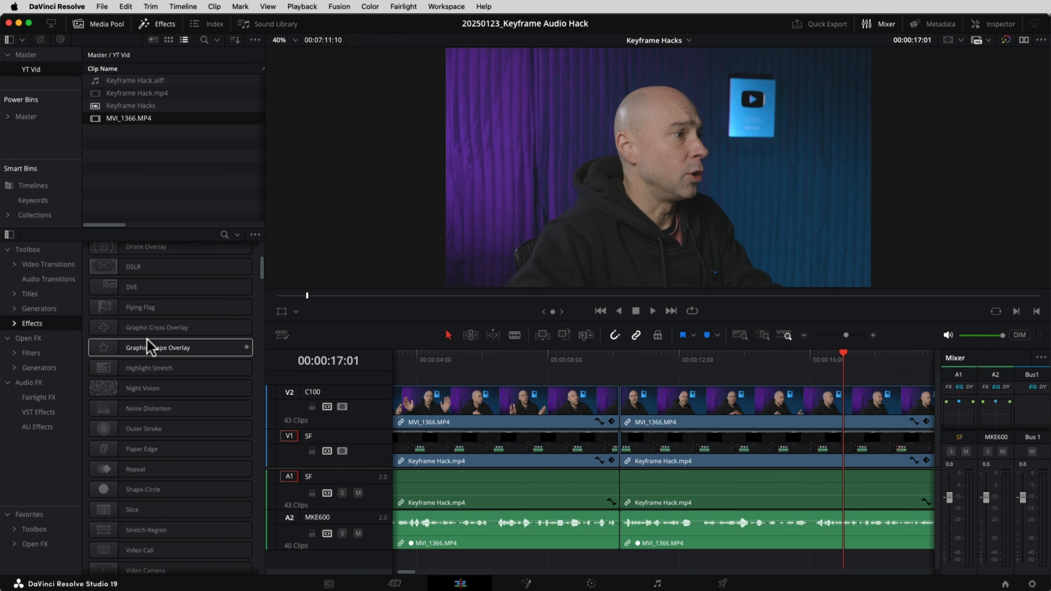
pyautogui.scroll(-6, 146, 345)
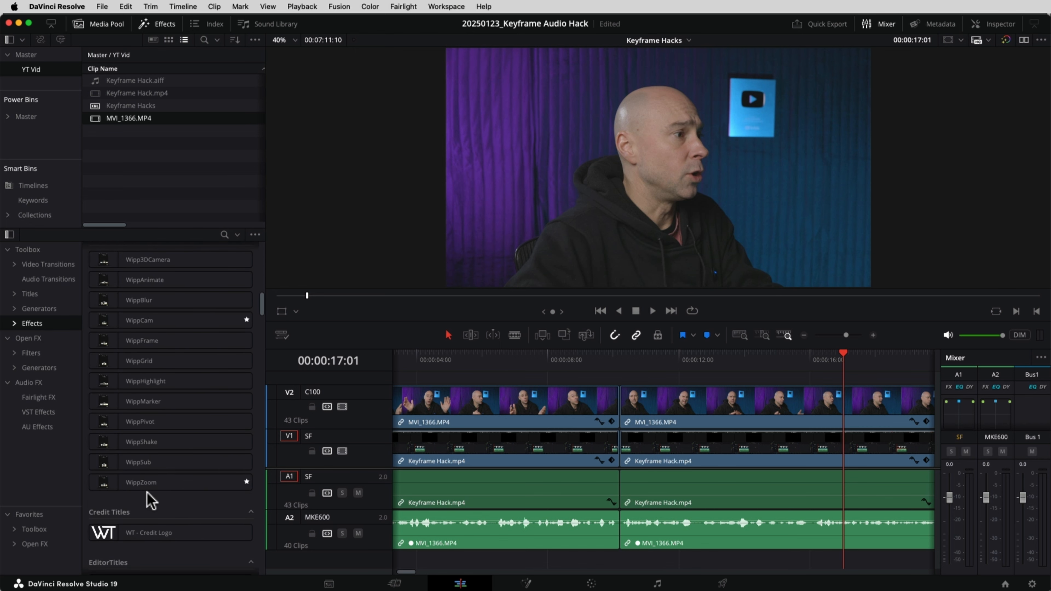
pyautogui.moveTo(140, 321); pyautogui.dragTo(679, 411)
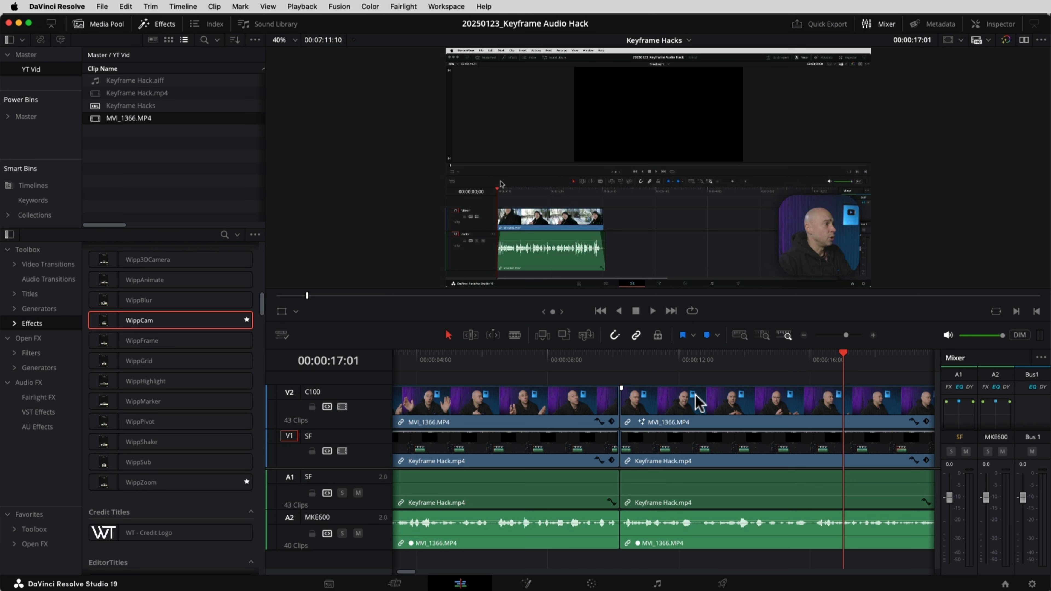
# Step: Place the WippCam facecam at Top Left and reduce Camera Size to 0.323
pyautogui.click(684, 408)
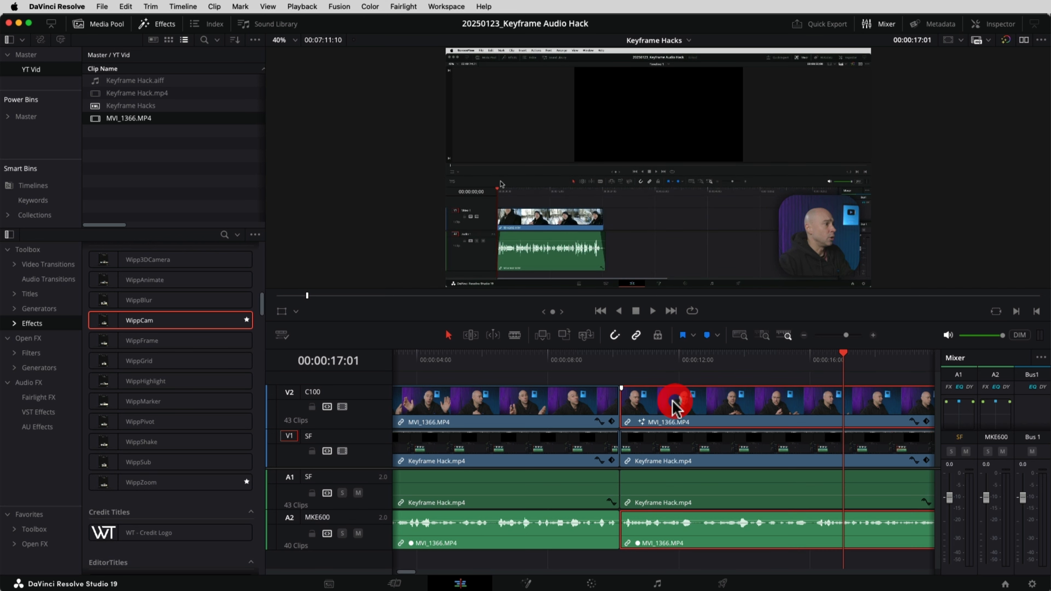
pyautogui.click(995, 24)
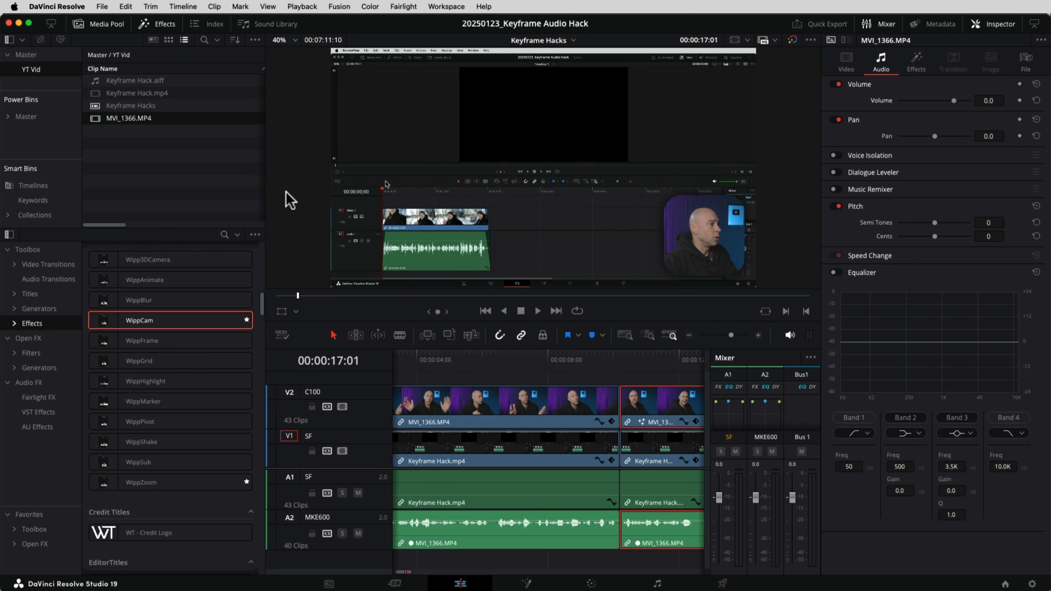
pyautogui.moveTo(265, 211); pyautogui.dragTo(221, 213)
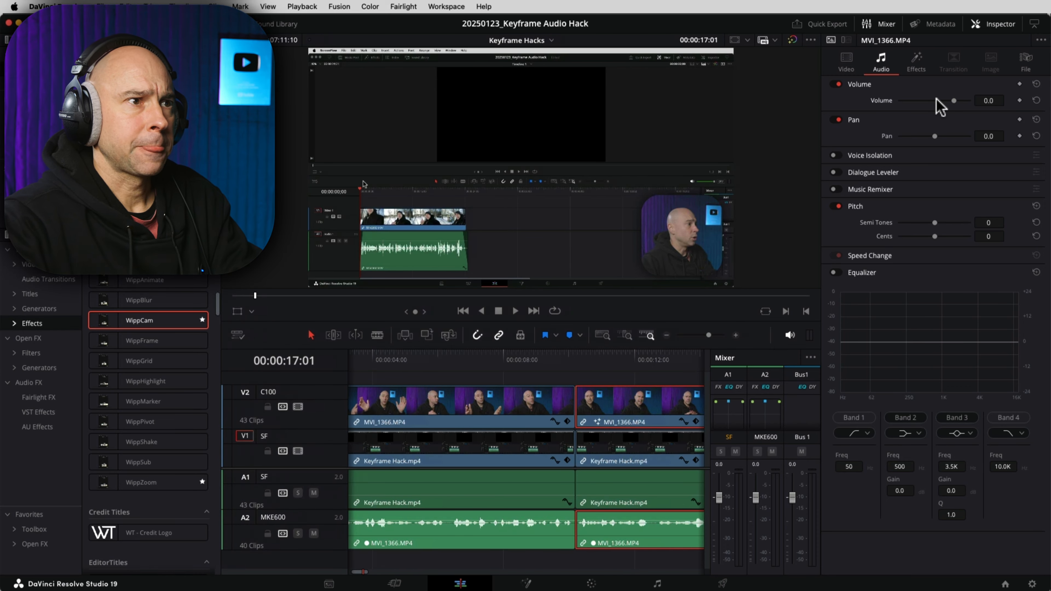
pyautogui.click(913, 62)
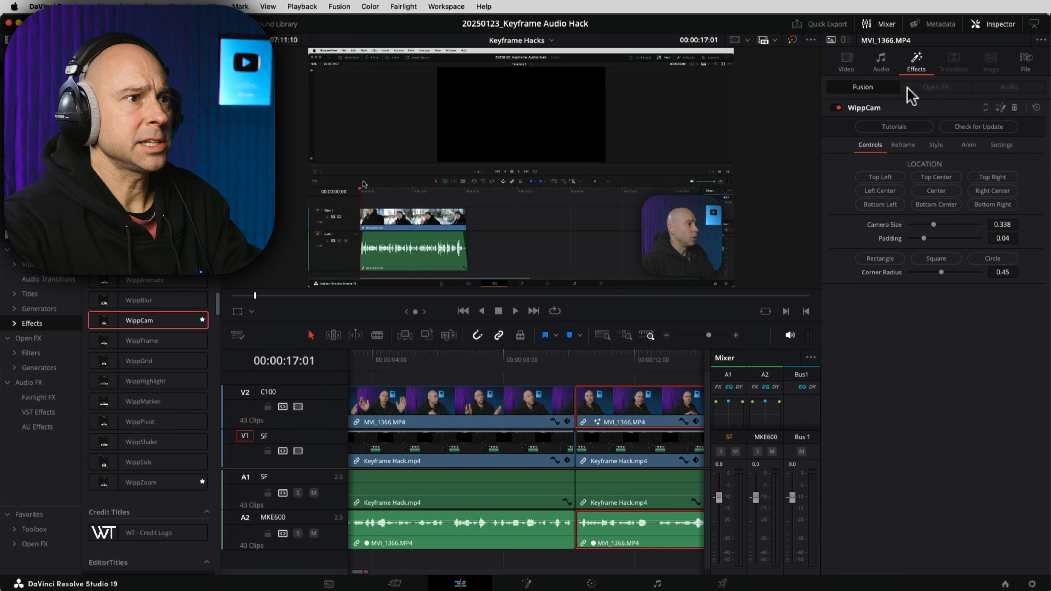
pyautogui.click(882, 178)
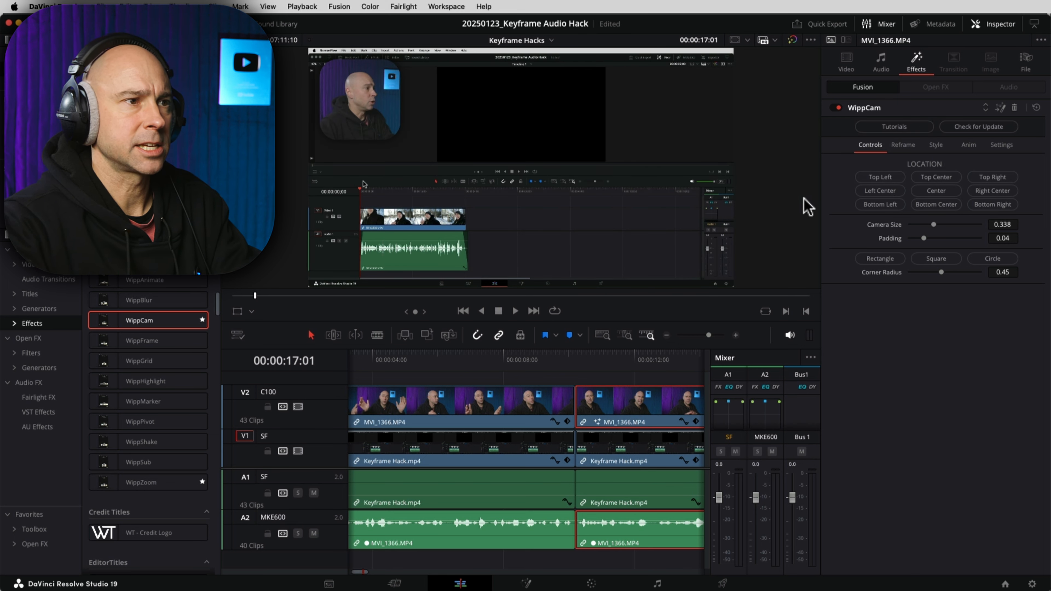
pyautogui.moveTo(933, 224); pyautogui.dragTo(915, 240)
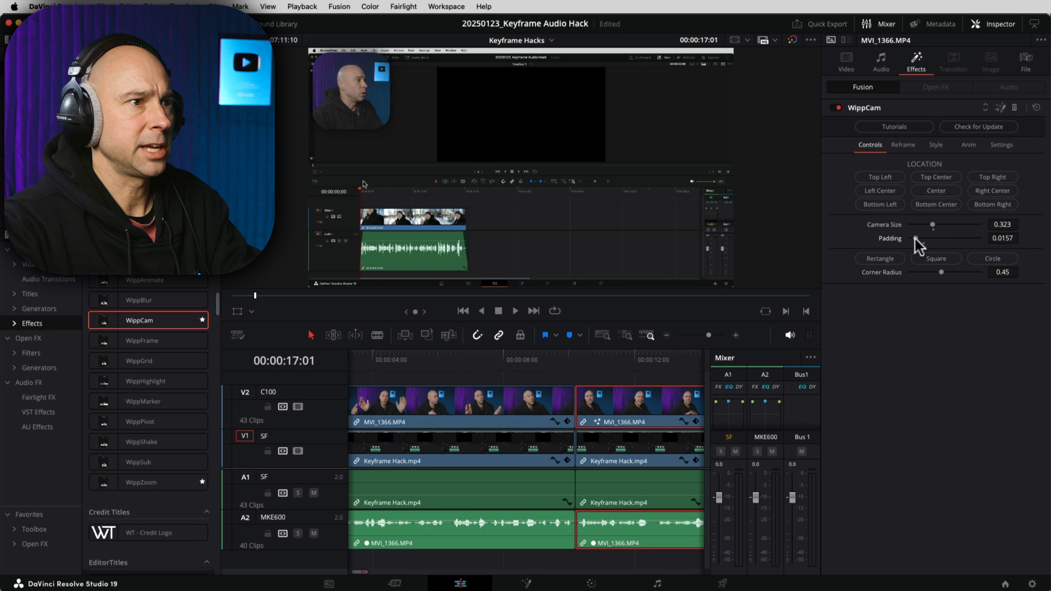
# Step: Uncheck the WippCam Anim In and Anim Out options
pyautogui.click(904, 144)
pyautogui.click(933, 147)
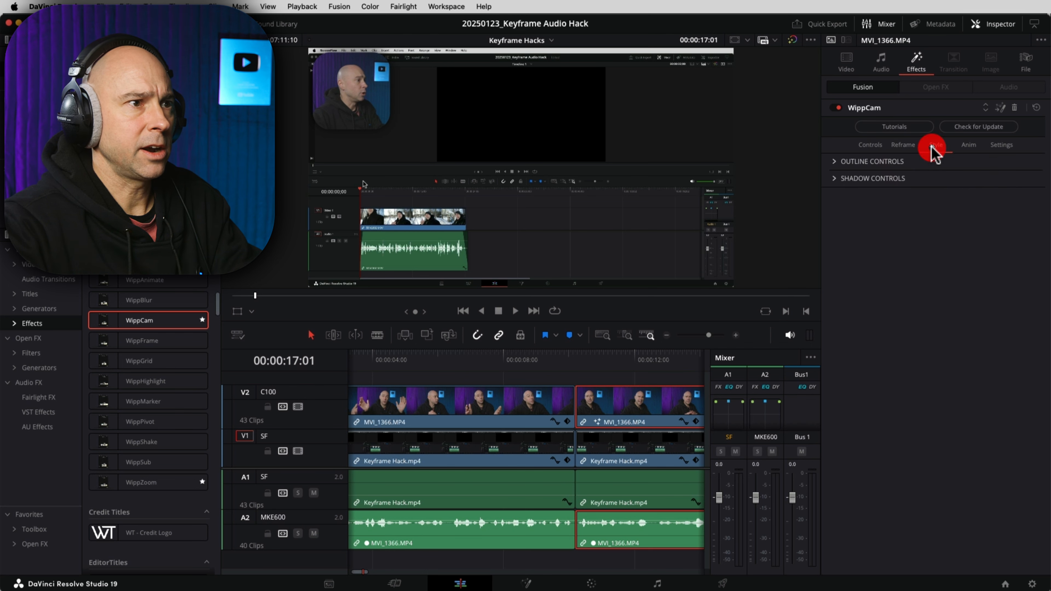
pyautogui.click(968, 146)
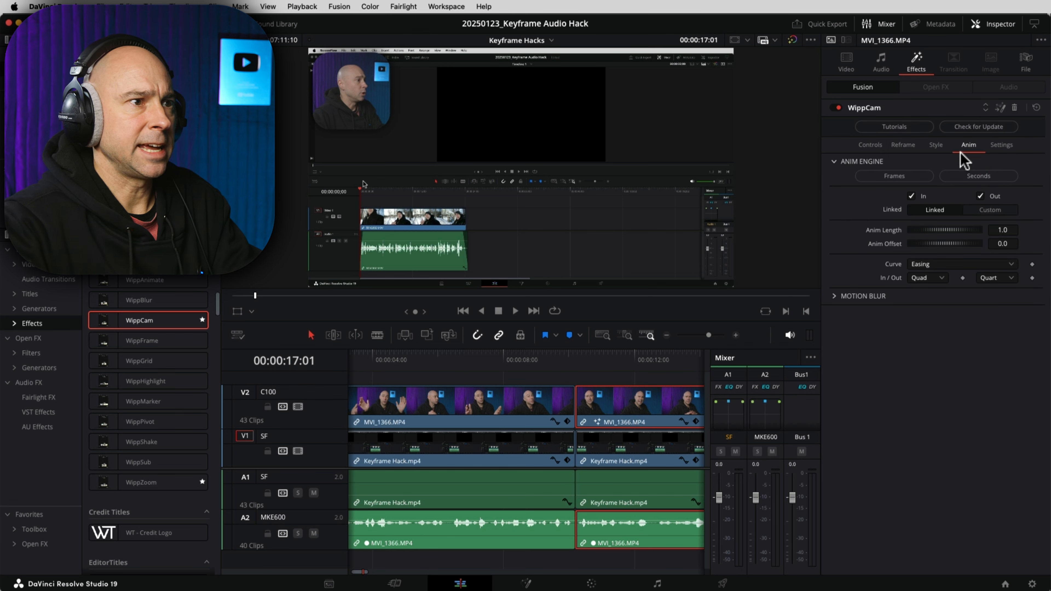
pyautogui.click(912, 197)
pyautogui.click(980, 197)
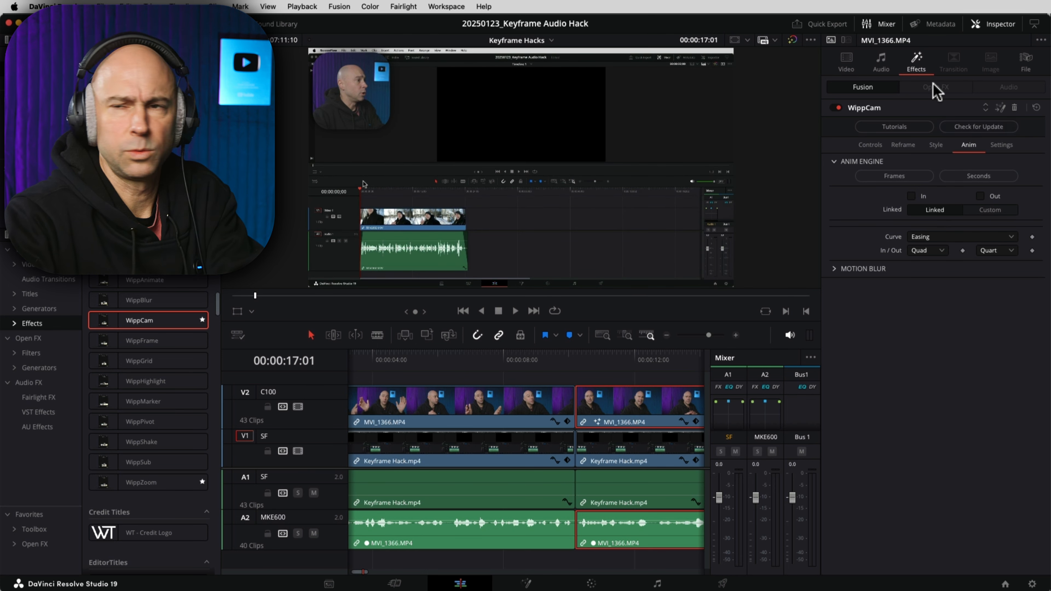
pyautogui.click(846, 62)
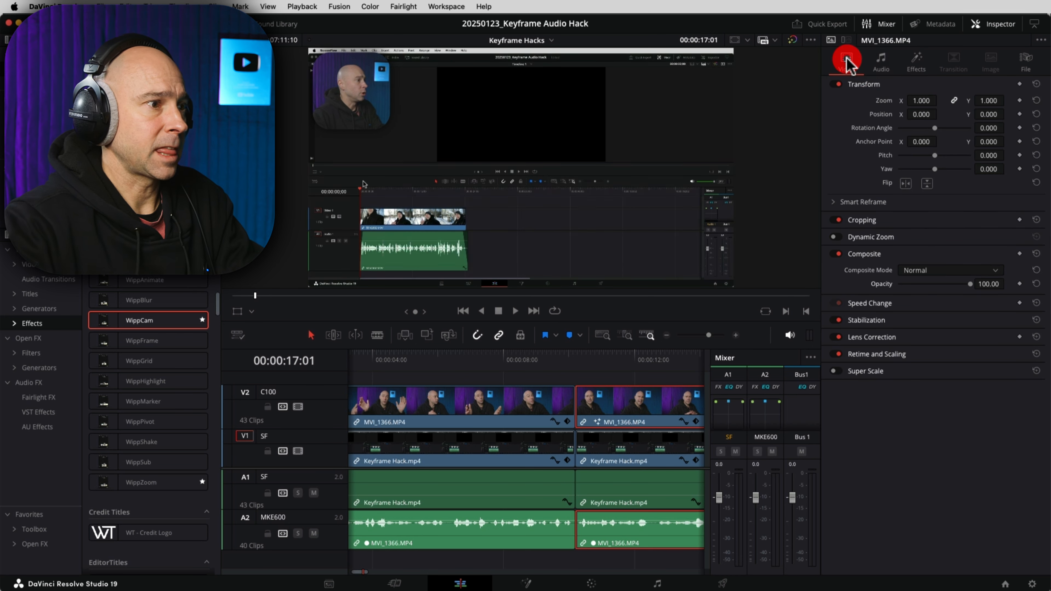
# Step: Paste the MVI_1366.MP4 video attributes onto all 56 clips with Option+V
pyautogui.click(1002, 24)
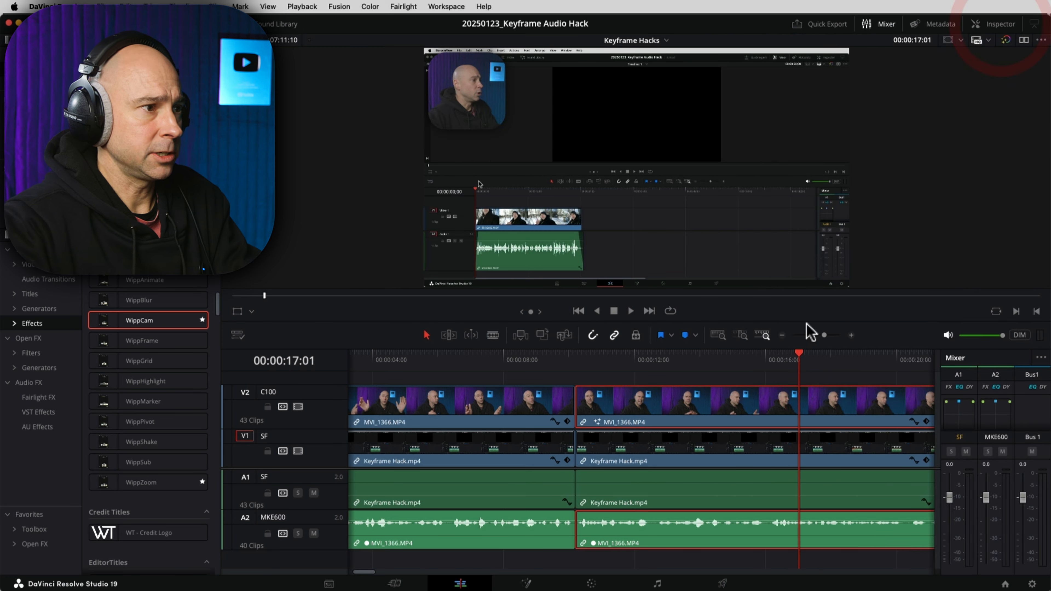
pyautogui.hotkey('shift', 'z')
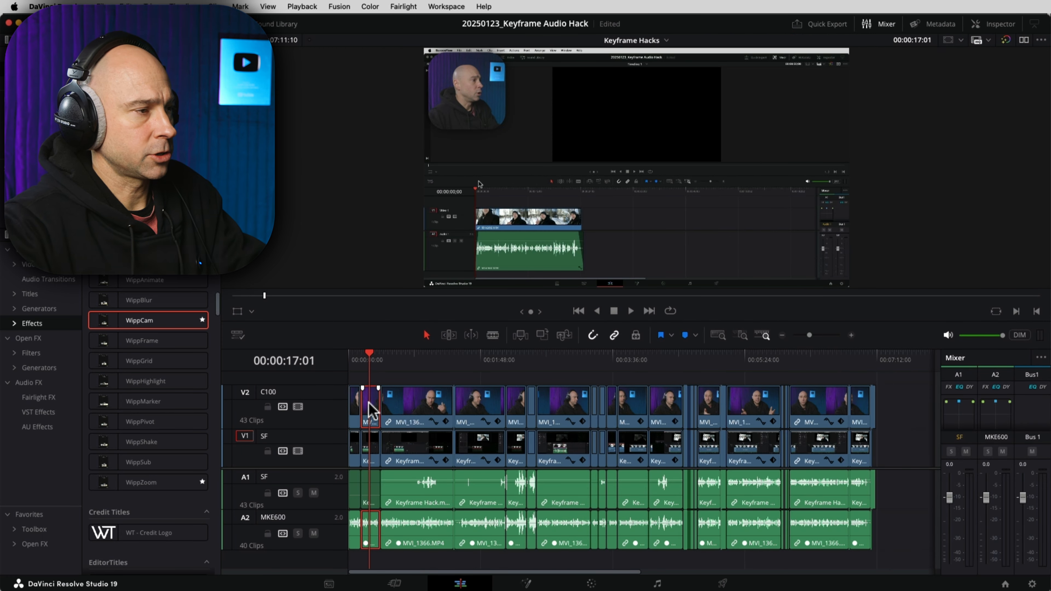
pyautogui.moveTo(395, 384); pyautogui.dragTo(763, 404)
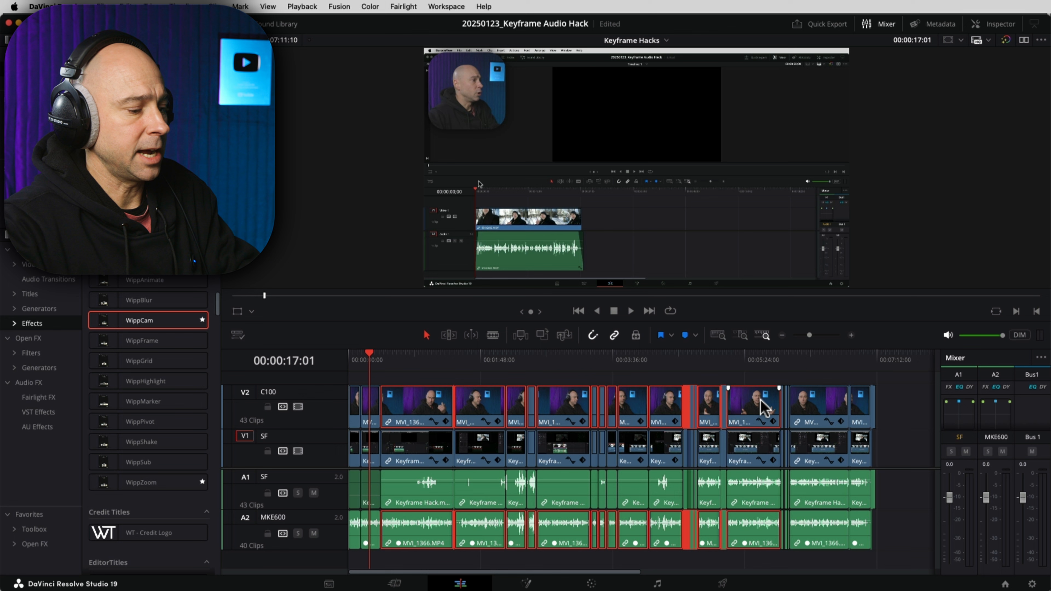
pyautogui.hotkey('alt', 'v')
pyautogui.moveTo(898, 258); pyautogui.dragTo(615, 62)
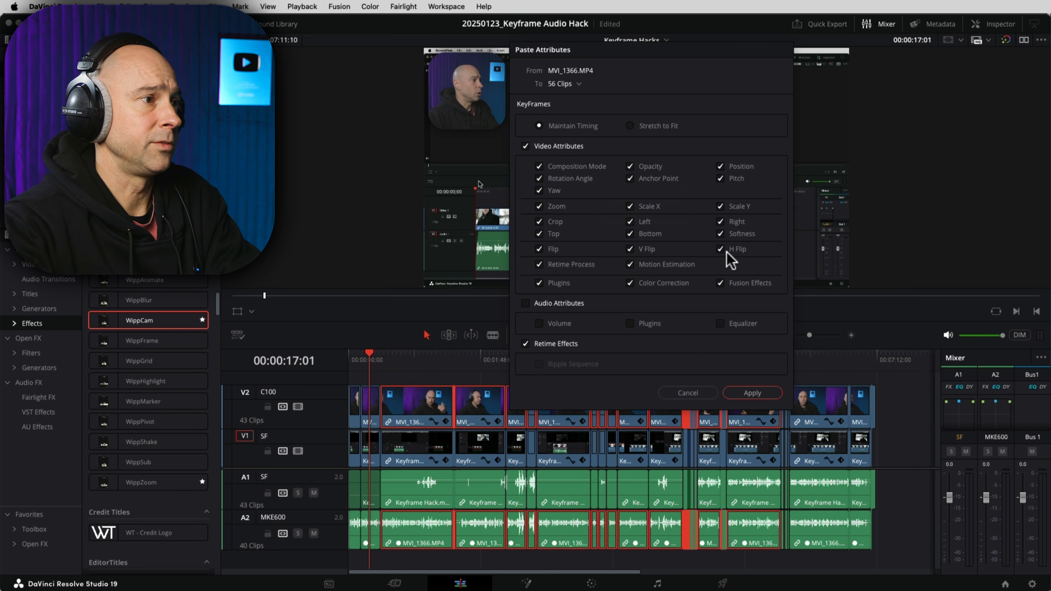
pyautogui.click(752, 393)
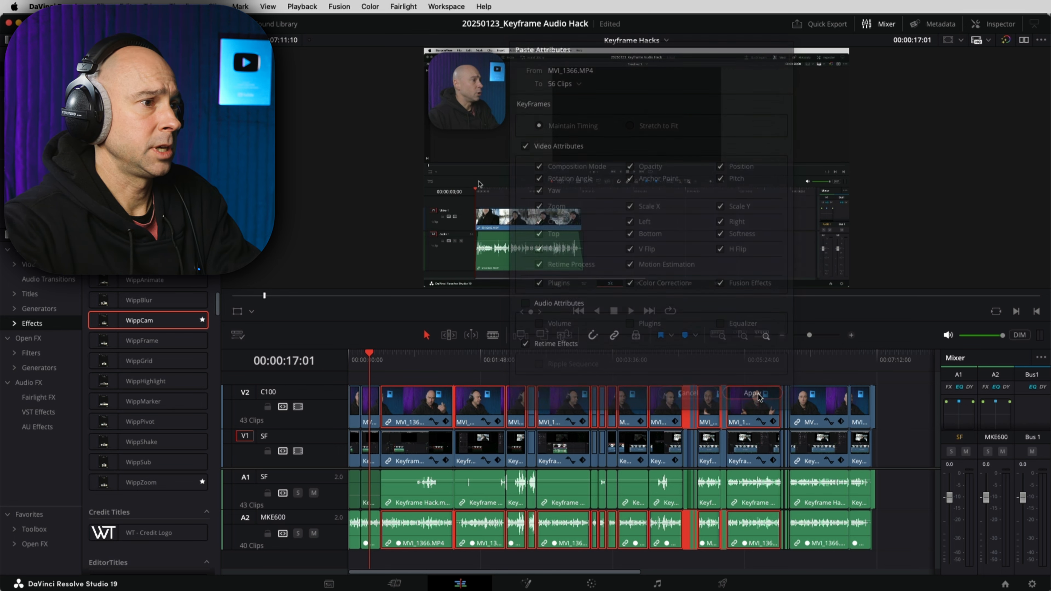
pyautogui.moveTo(473, 359); pyautogui.dragTo(557, 359)
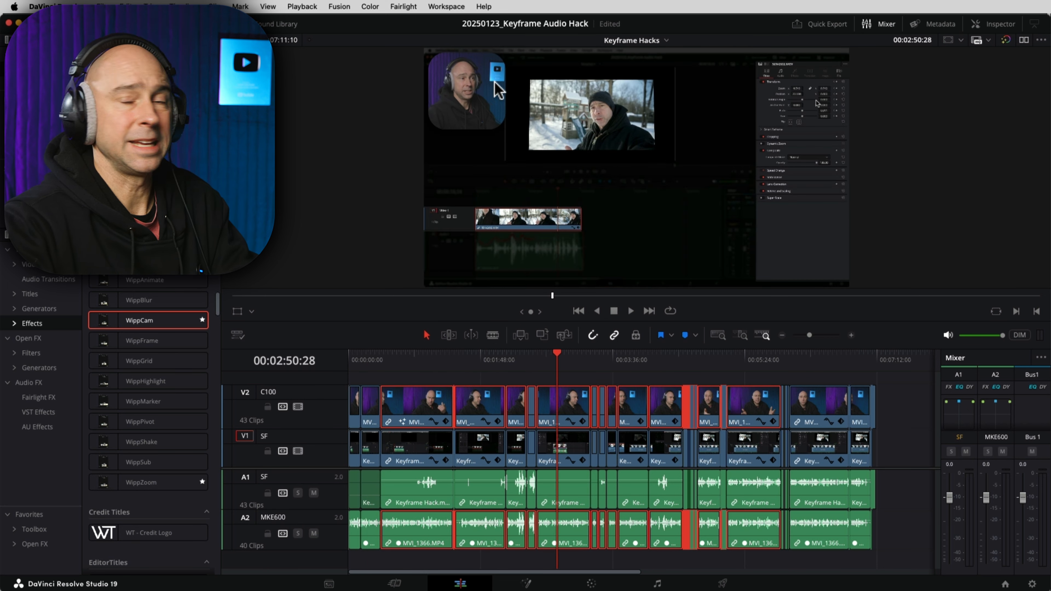
# Step: Zoom the timeline in around 00:00:24–00:00:26 and play that section to review it
pyautogui.click(380, 360)
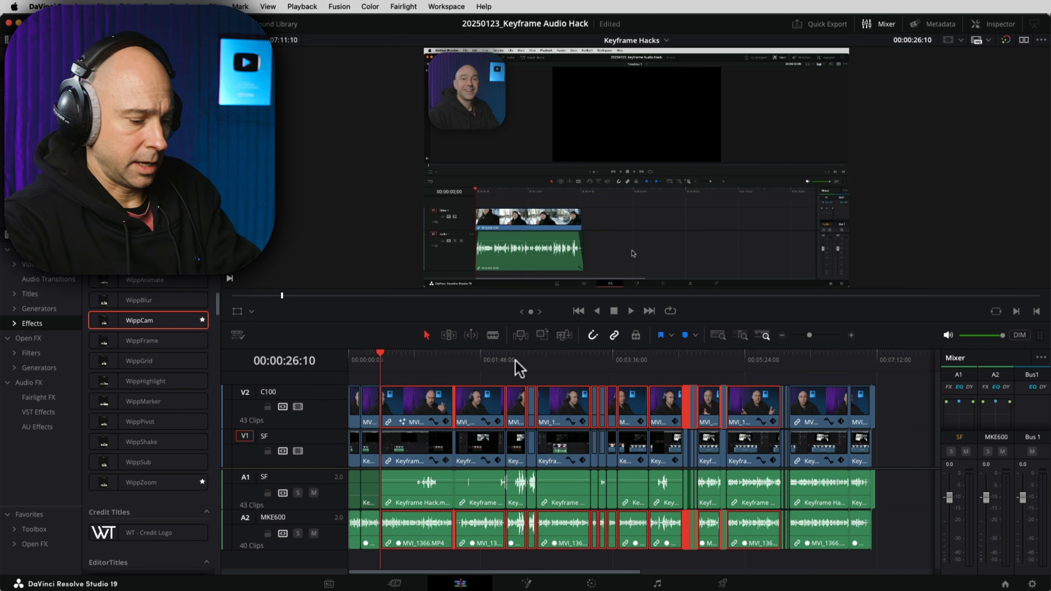
pyautogui.press('super+equal')
pyautogui.press('super+equal')
pyautogui.press('super+equal')
pyautogui.click(564, 376)
pyautogui.moveTo(667, 380); pyautogui.dragTo(546, 381)
pyautogui.click(469, 365)
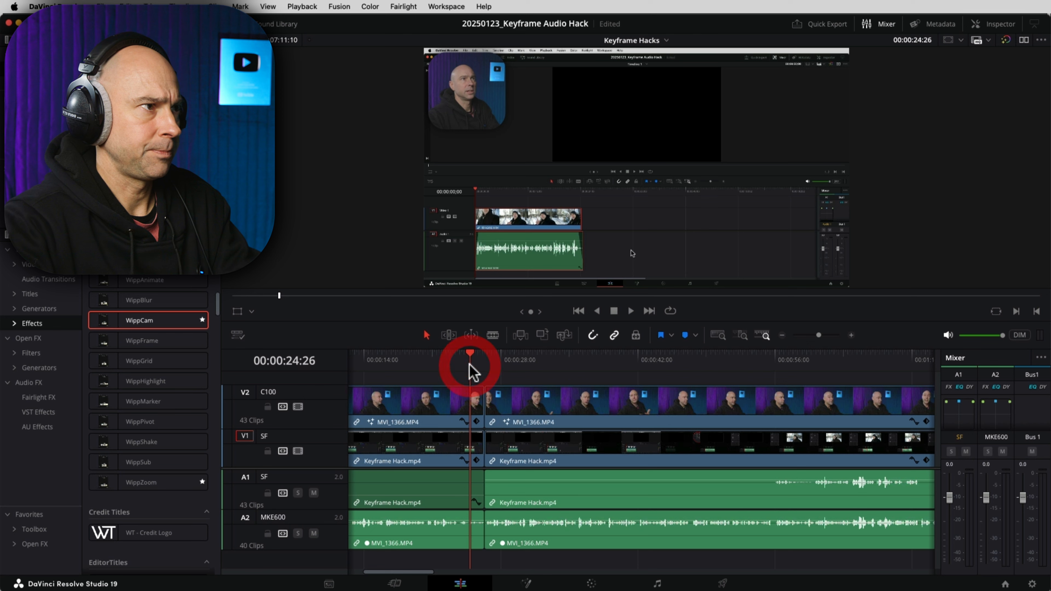
pyautogui.press('space')
pyautogui.moveTo(449, 450); pyautogui.dragTo(610, 449)
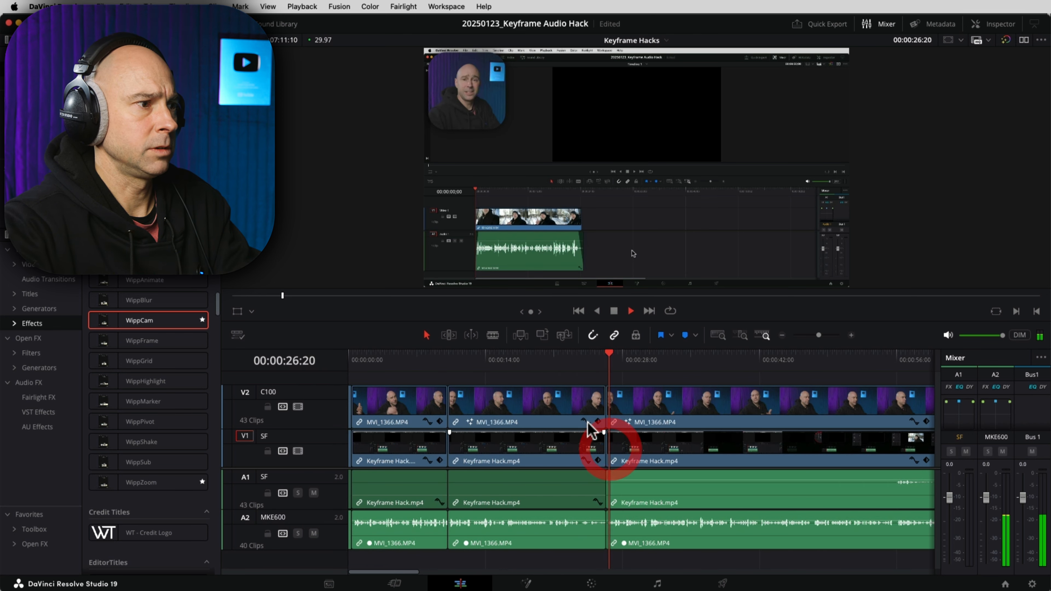
pyautogui.click(571, 364)
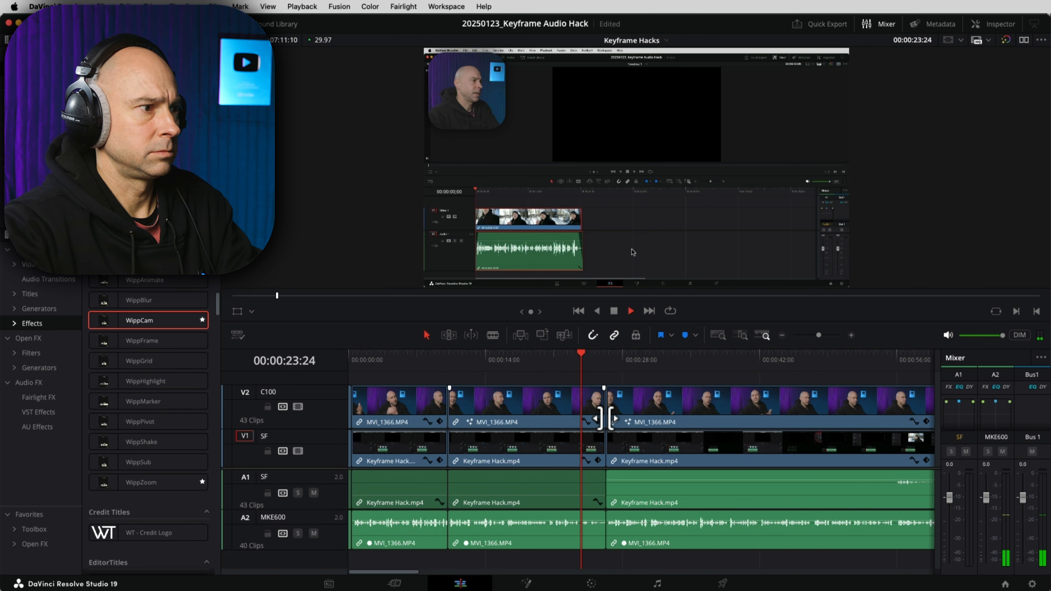
pyautogui.press('space')
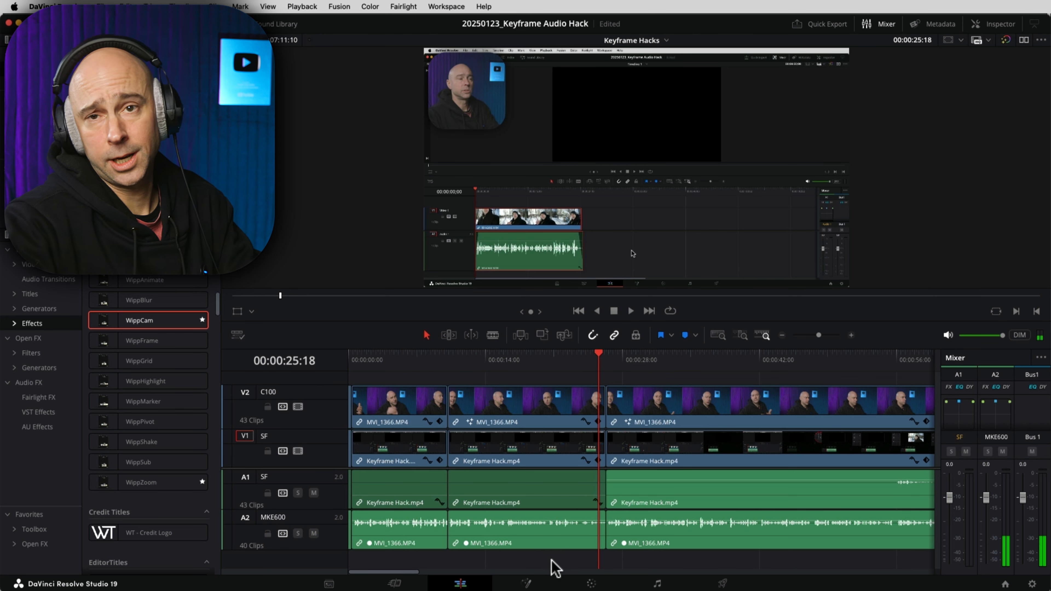
# Step: Ripple-delete the middle clips on all tracks, then replay the new edit at double speed
pyautogui.moveTo(550, 548); pyautogui.dragTo(512, 398)
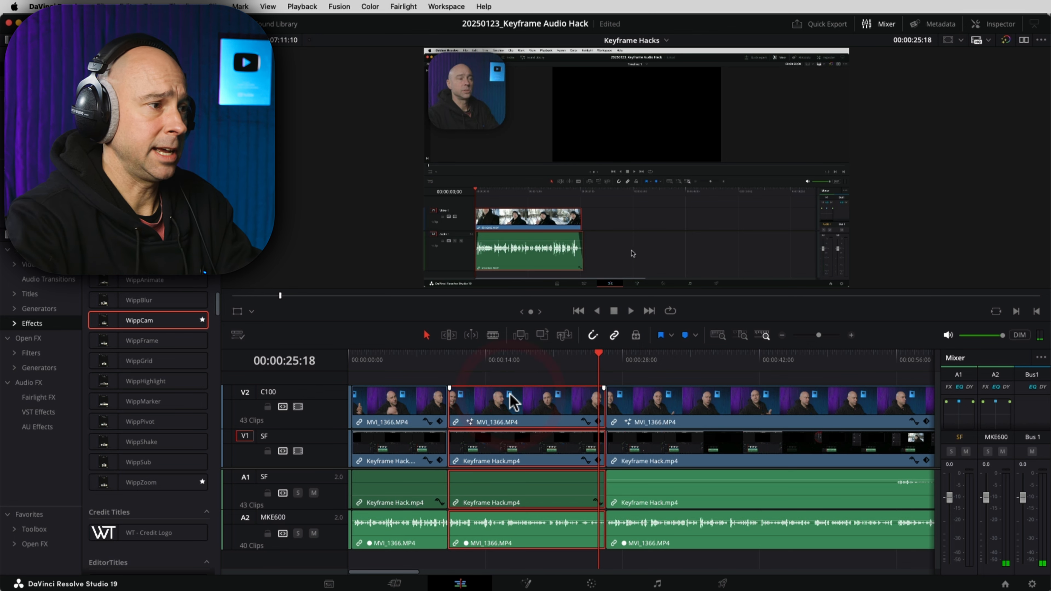
pyautogui.press('BackSpace')
pyautogui.click(444, 359)
pyautogui.press('space')
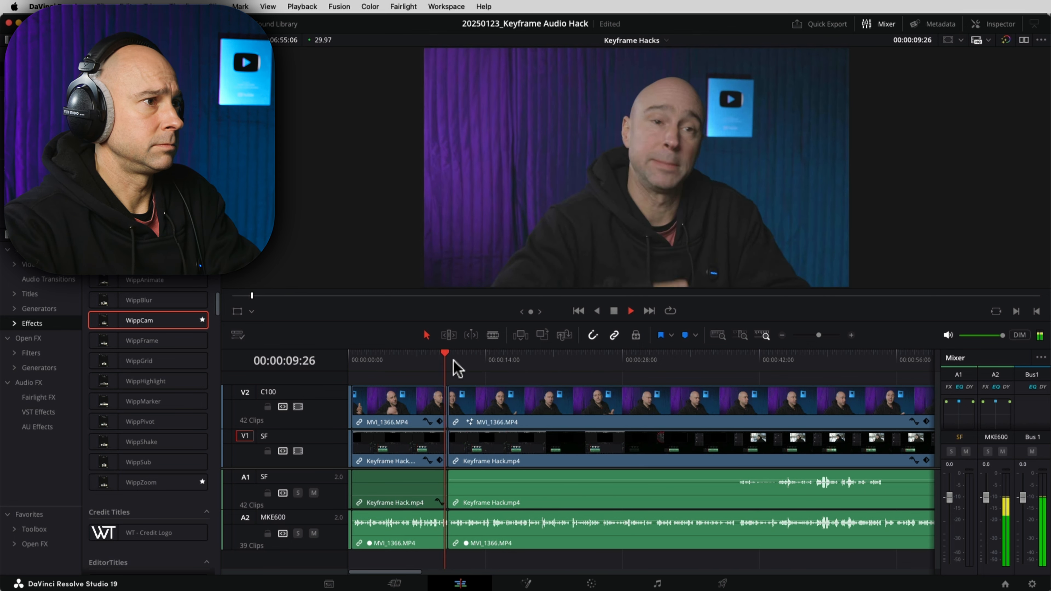
pyautogui.press('l')
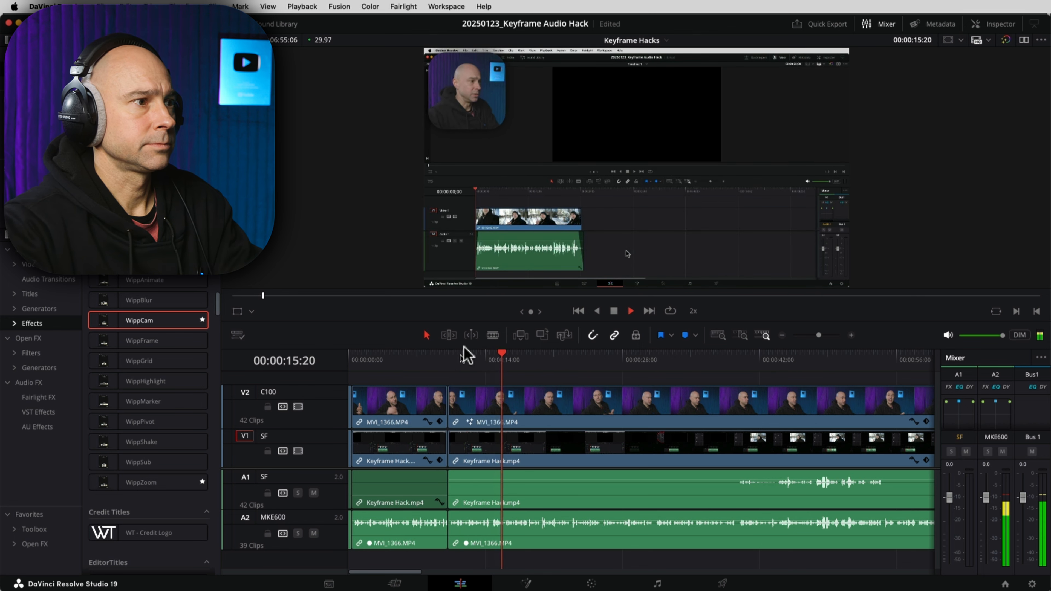
# Step: Shrink the video and audio track areas and enlarge the viewer above the timeline
pyautogui.moveTo(549, 321); pyautogui.dragTo(549, 335)
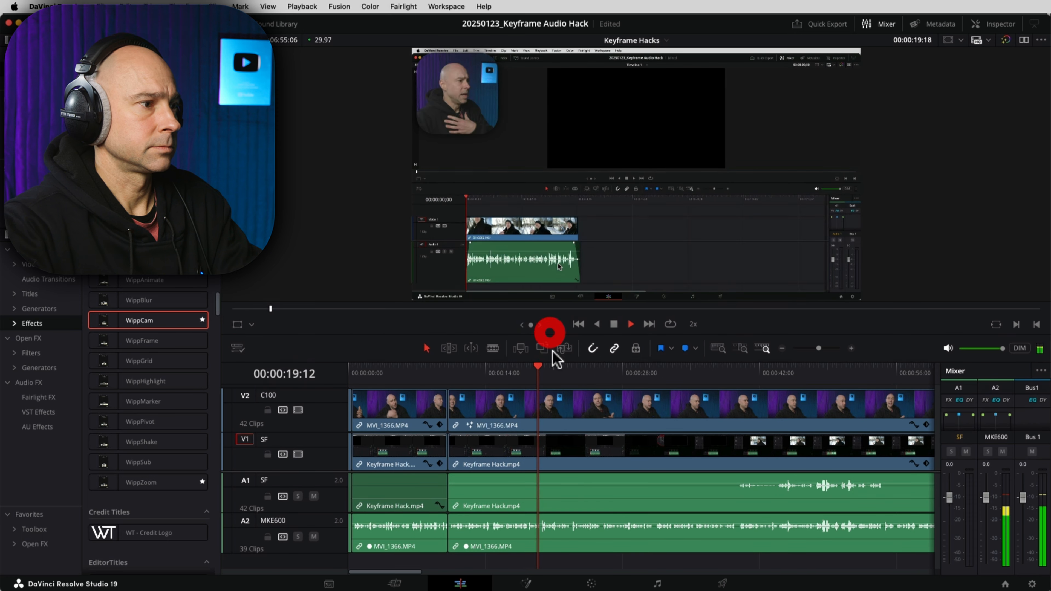
pyautogui.keyDown('shift'); pyautogui.scroll(-2, 591, 555); pyautogui.keyUp('shift')
pyautogui.keyDown('shift'); pyautogui.scroll(-2, 590, 443); pyautogui.keyUp('shift')
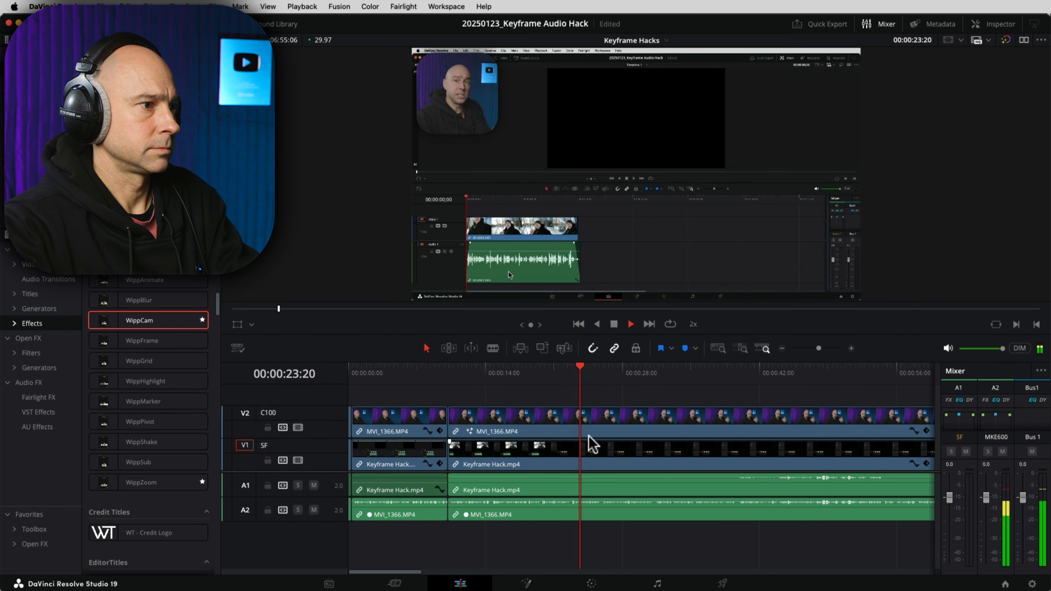
pyautogui.moveTo(600, 472); pyautogui.dragTo(588, 490)
pyautogui.moveTo(606, 335); pyautogui.dragTo(605, 374)
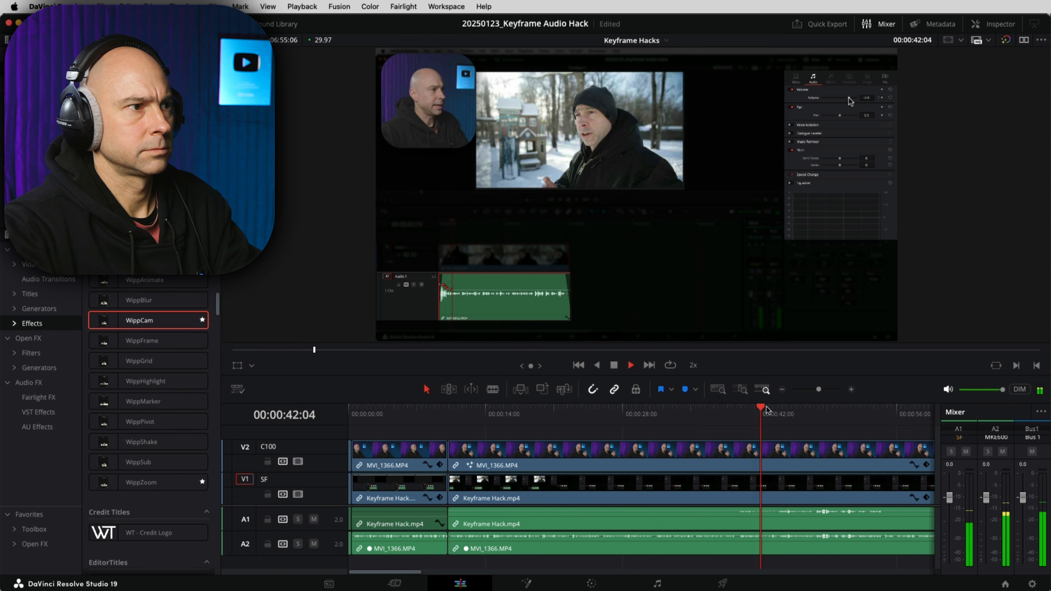
pyautogui.moveTo(871, 545); pyautogui.dragTo(828, 537)
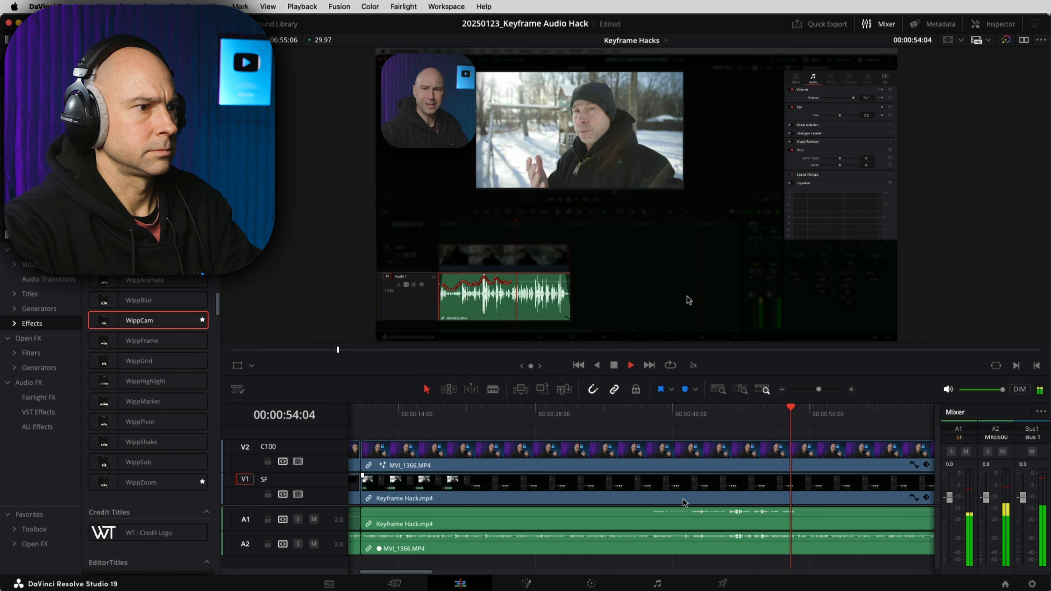
# Step: Park the playhead at 00:00:39:04 and bring up the marker colour choices
pyautogui.press('space')
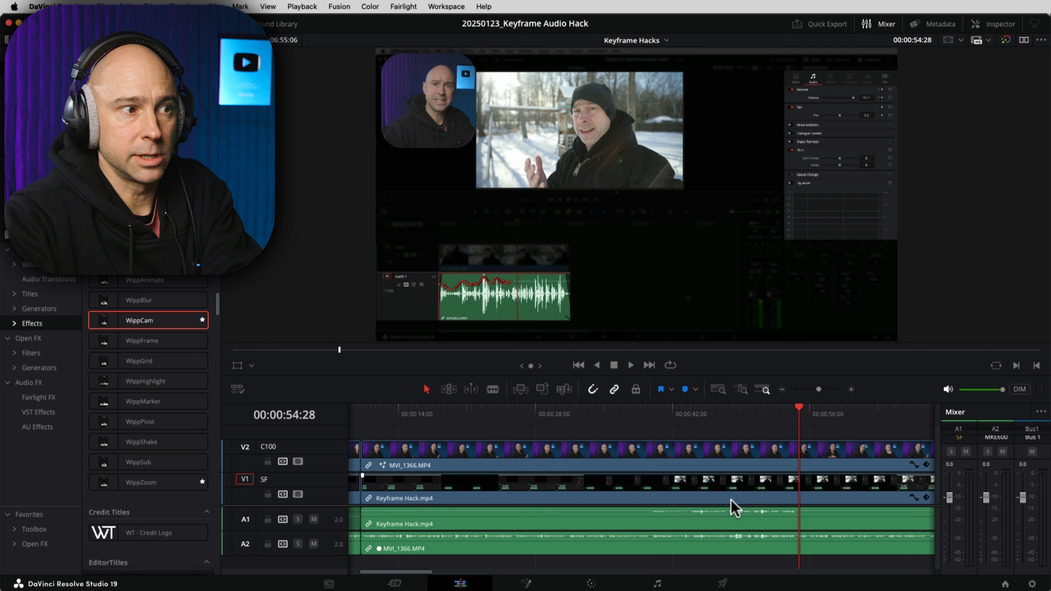
pyautogui.moveTo(729, 512); pyautogui.dragTo(728, 512)
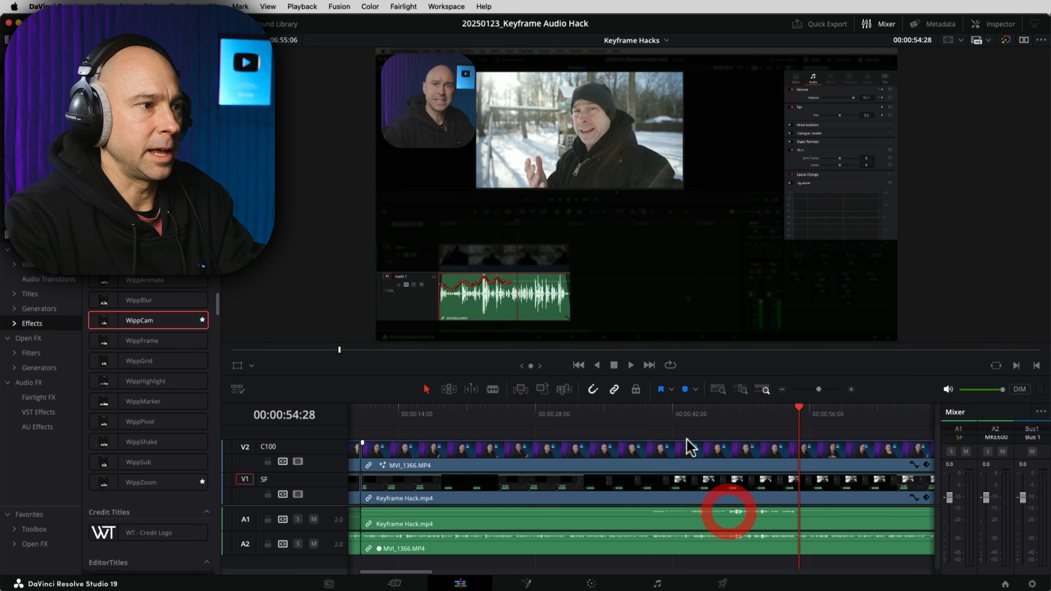
pyautogui.click(644, 409)
pyautogui.click(695, 390)
# Step: Add a red marker named 'Reexport Good audio', then resume double-speed playback from 00:00:56:00
pyautogui.click(740, 469)
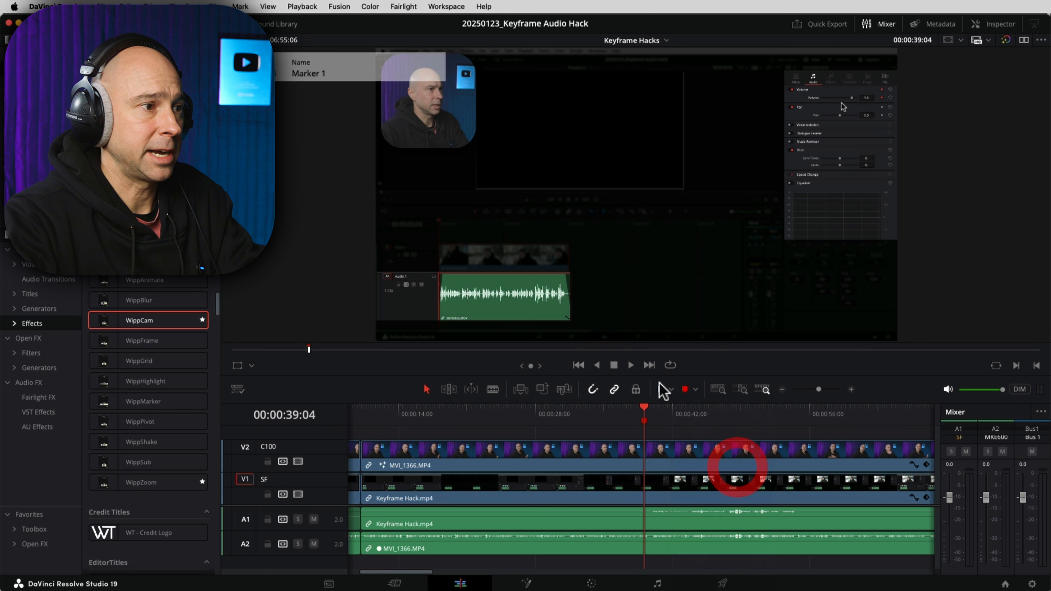
pyautogui.doubleClick(644, 420)
pyautogui.write('Reexport')
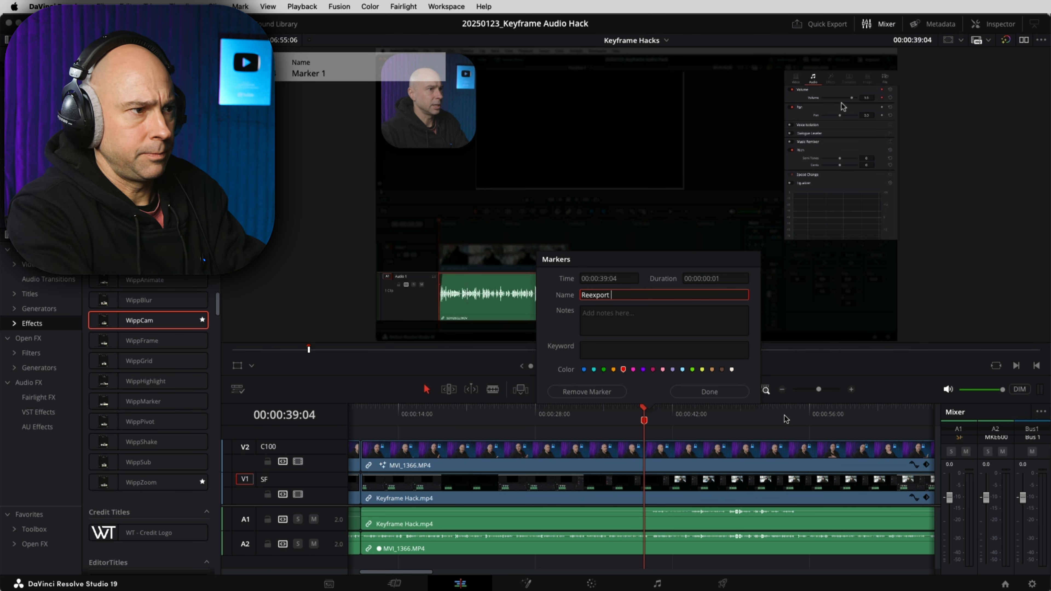
pyautogui.write('Good audio')
pyautogui.press('Return')
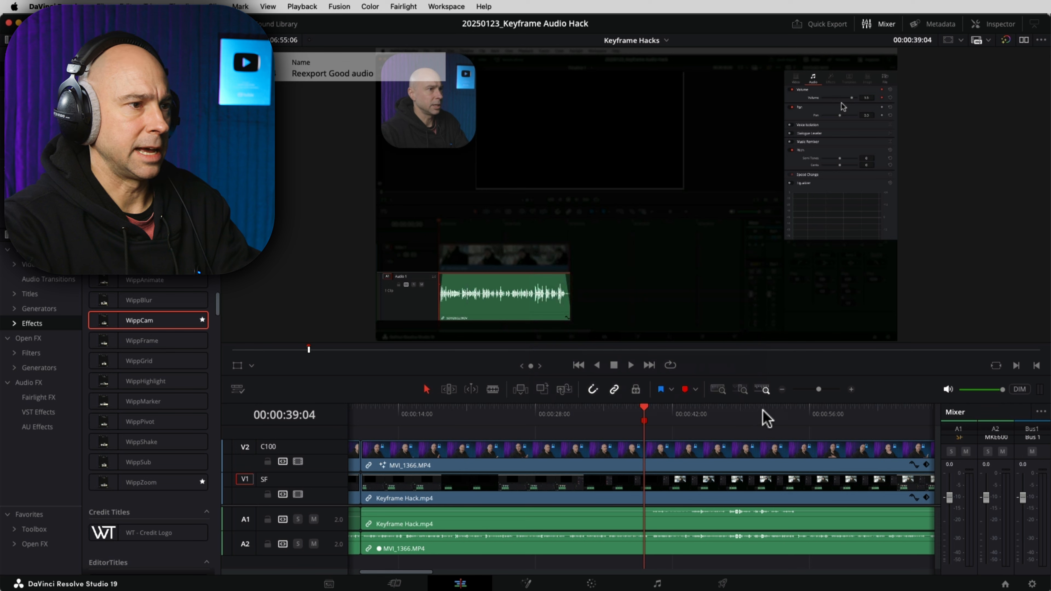
pyautogui.click(808, 413)
pyautogui.press('l')
pyautogui.press('l')
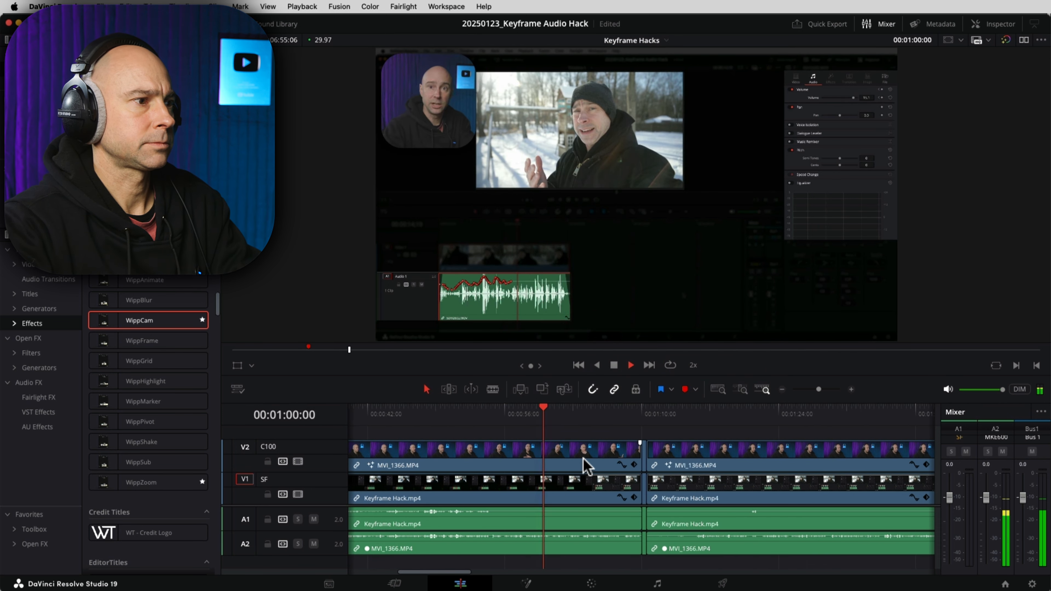
# Step: Ripple-delete the short clip near 00:01:10, closing the gap
pyautogui.click(851, 389)
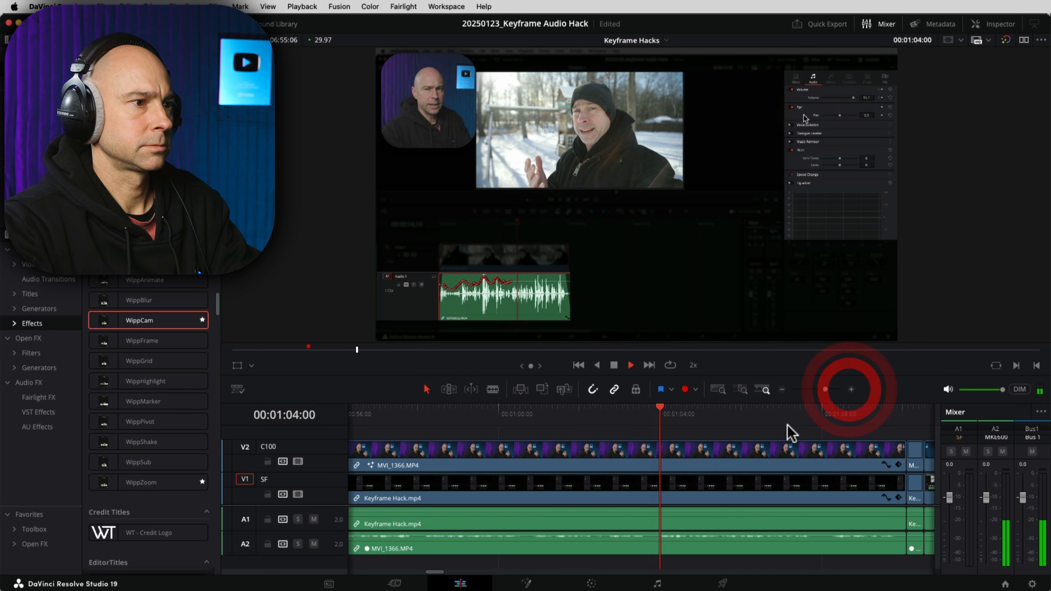
pyautogui.click(692, 411)
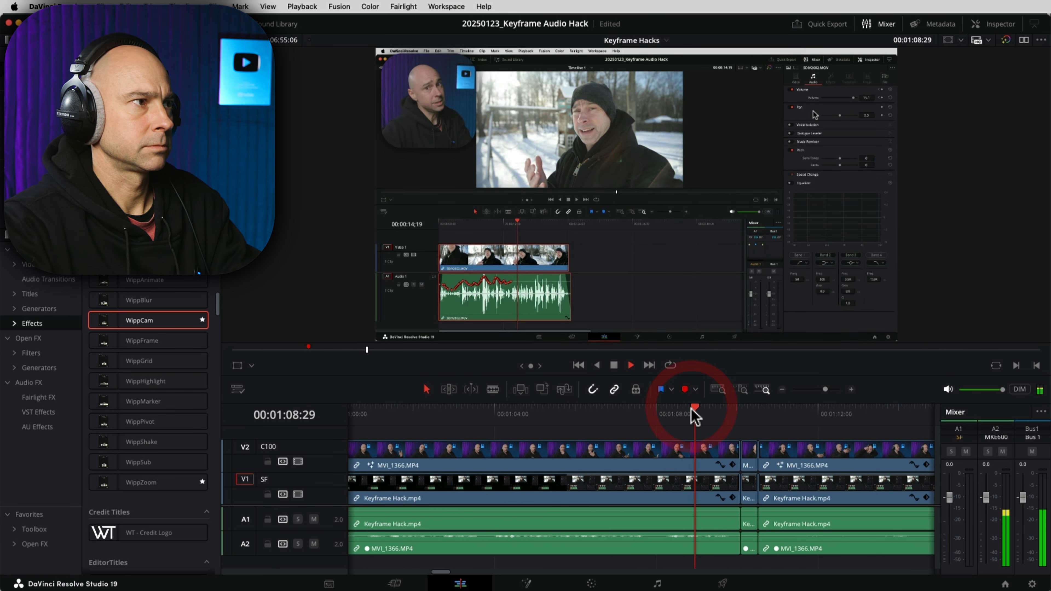
pyautogui.press('space')
pyautogui.click(750, 493)
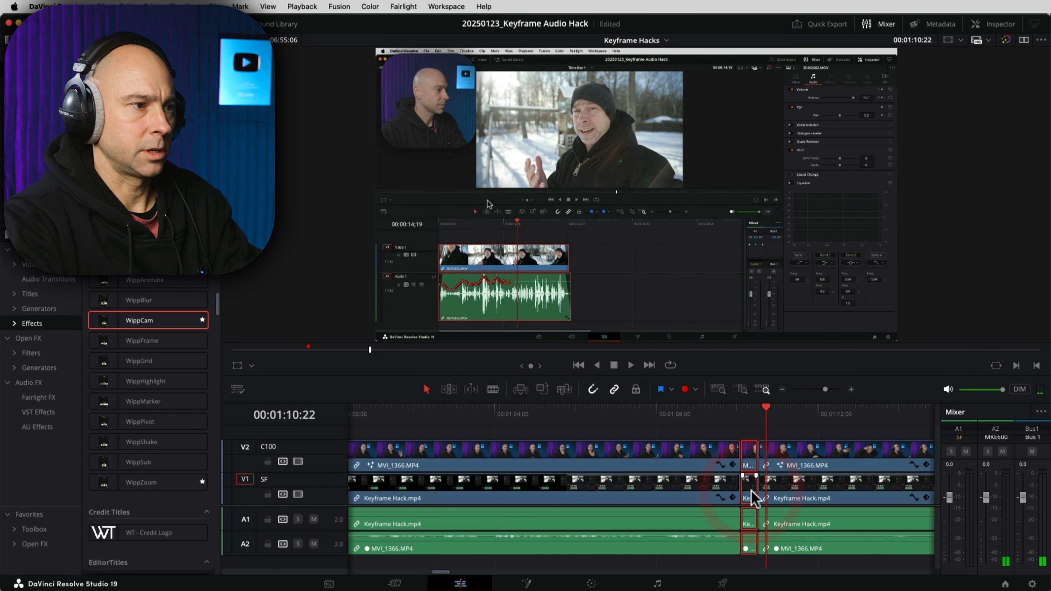
pyautogui.press('Delete')
# Step: Split the V2 MVI_1366 clip and its audio at 00:00:55:23 and inspect the later part
pyautogui.hscroll(-3, 582, 501)
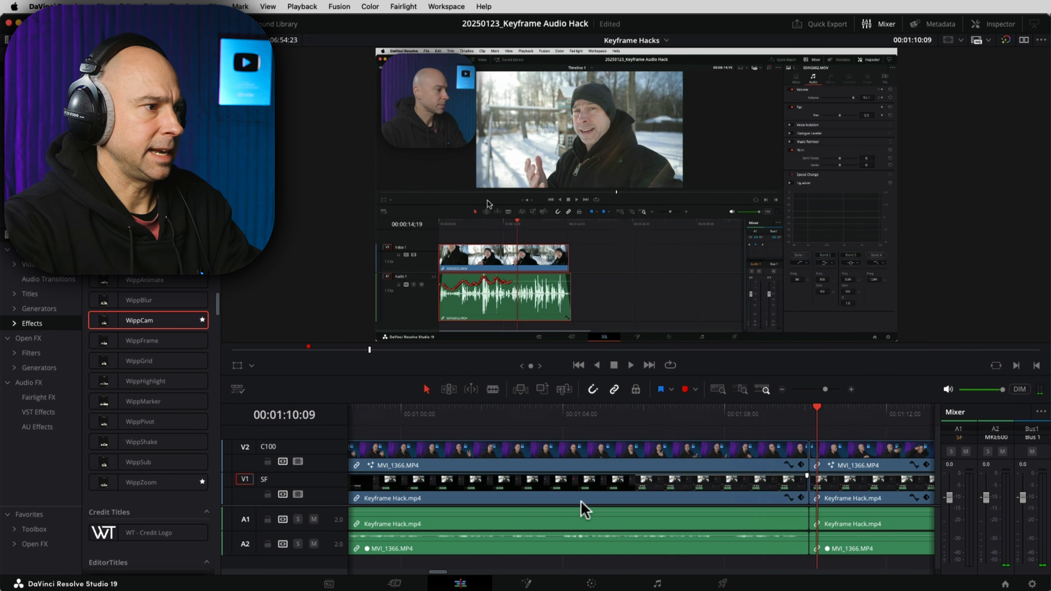
pyautogui.click(382, 407)
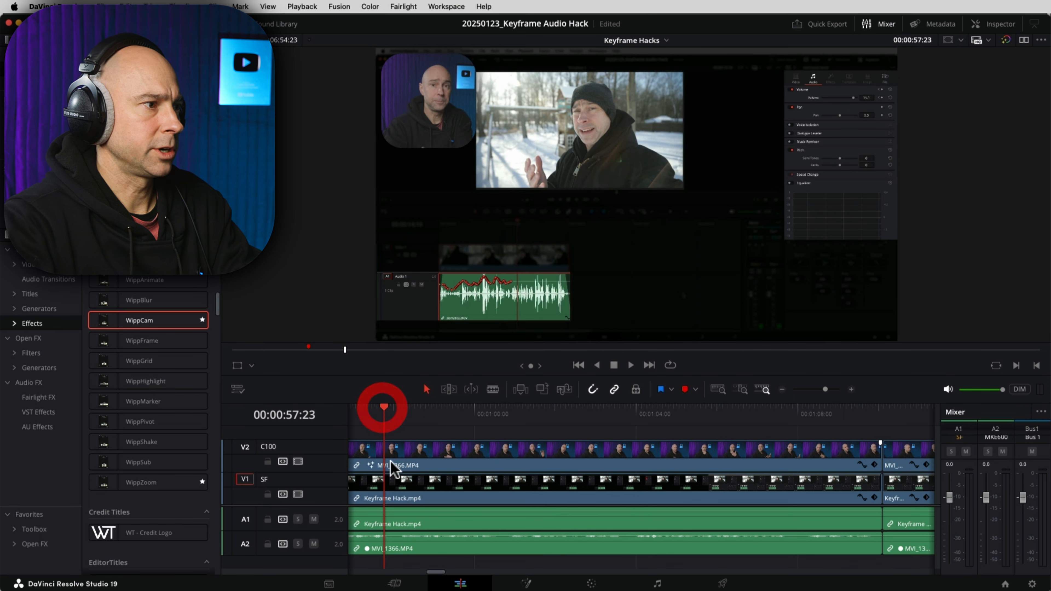
pyautogui.click(394, 412)
pyautogui.press('space')
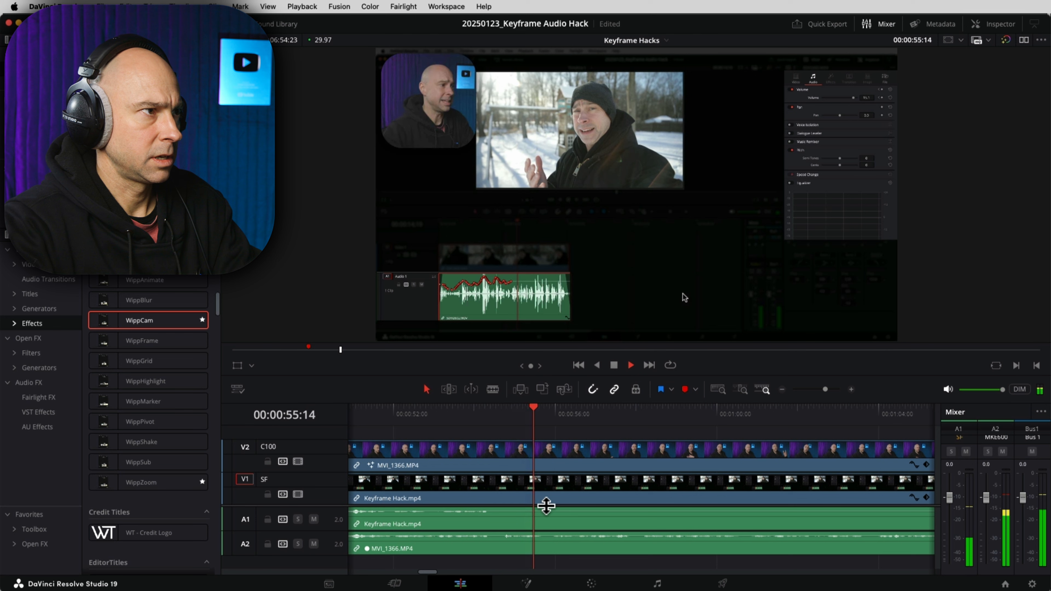
pyautogui.press('space')
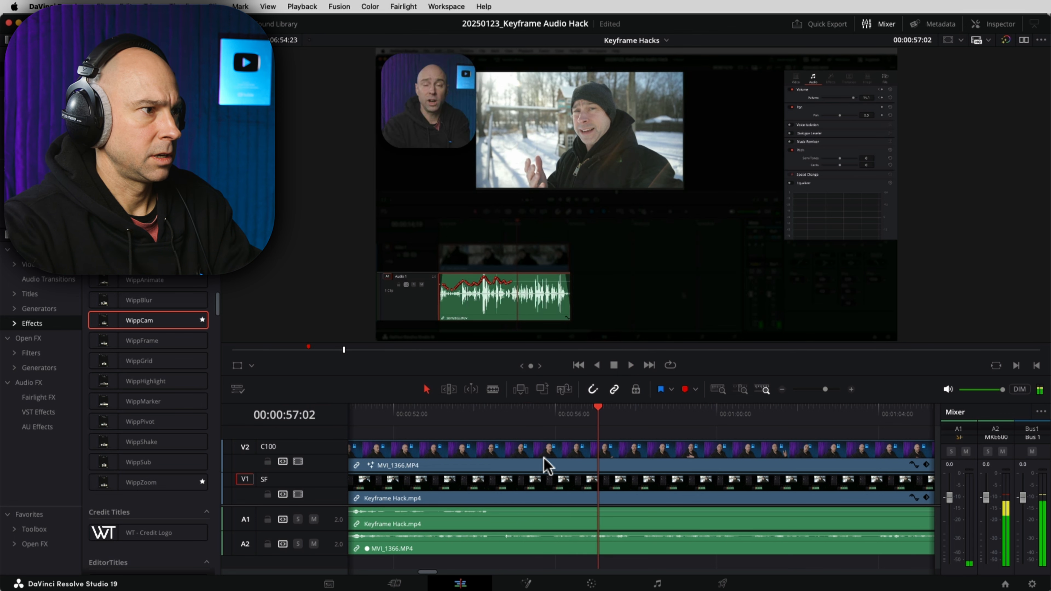
pyautogui.click(546, 411)
pyautogui.click(563, 446)
pyautogui.press('super+b')
pyautogui.click(583, 461)
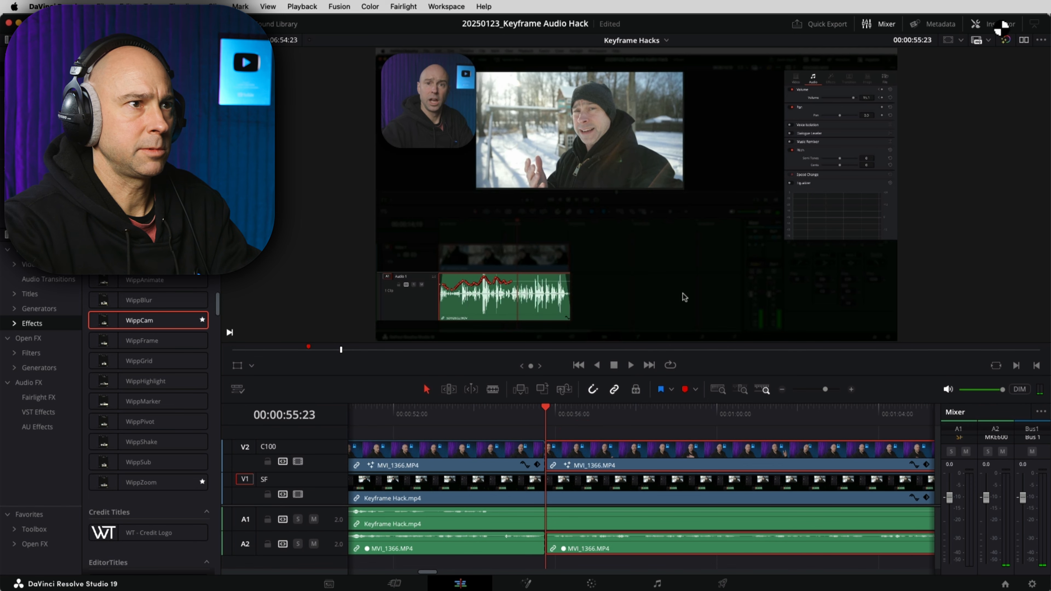
pyautogui.click(993, 21)
# Step: Disable WippCam on the clip after the cut and add a Slide Up - 12 Frames transition there
pyautogui.click(916, 62)
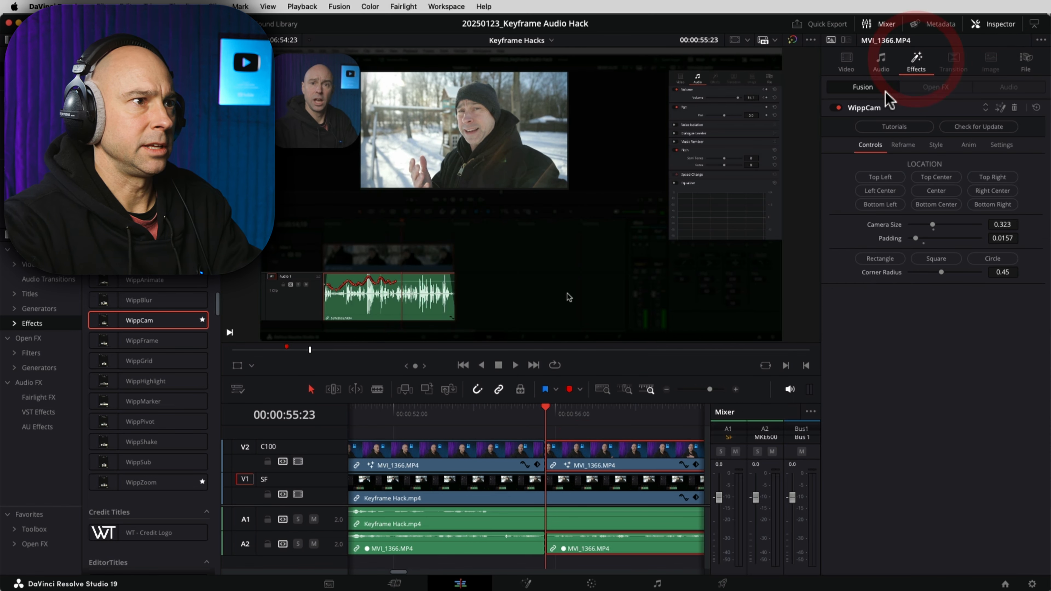
pyautogui.click(837, 108)
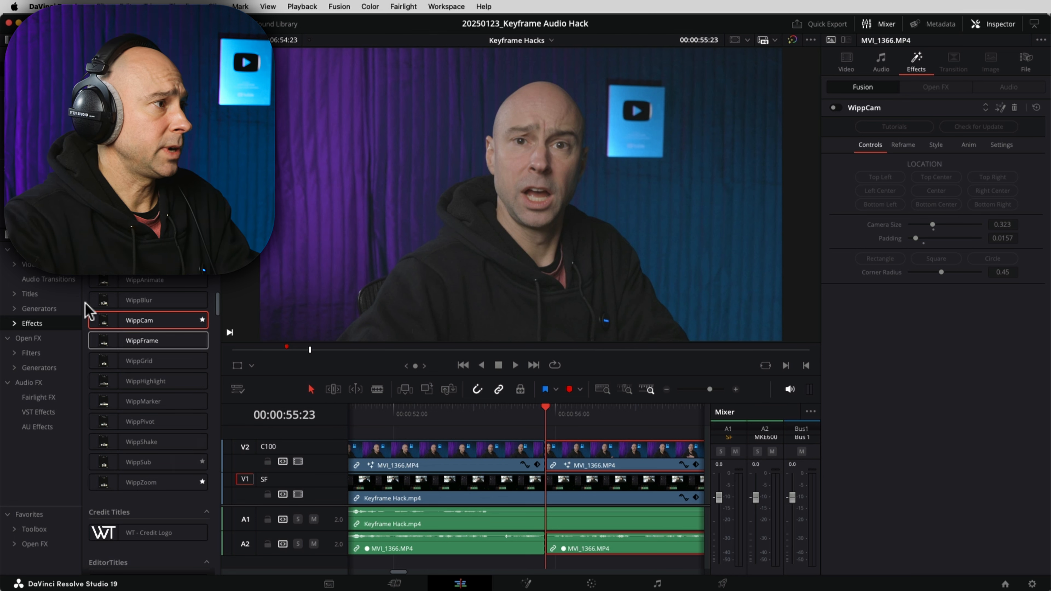
pyautogui.click(49, 267)
pyautogui.scroll(-5, 122, 364)
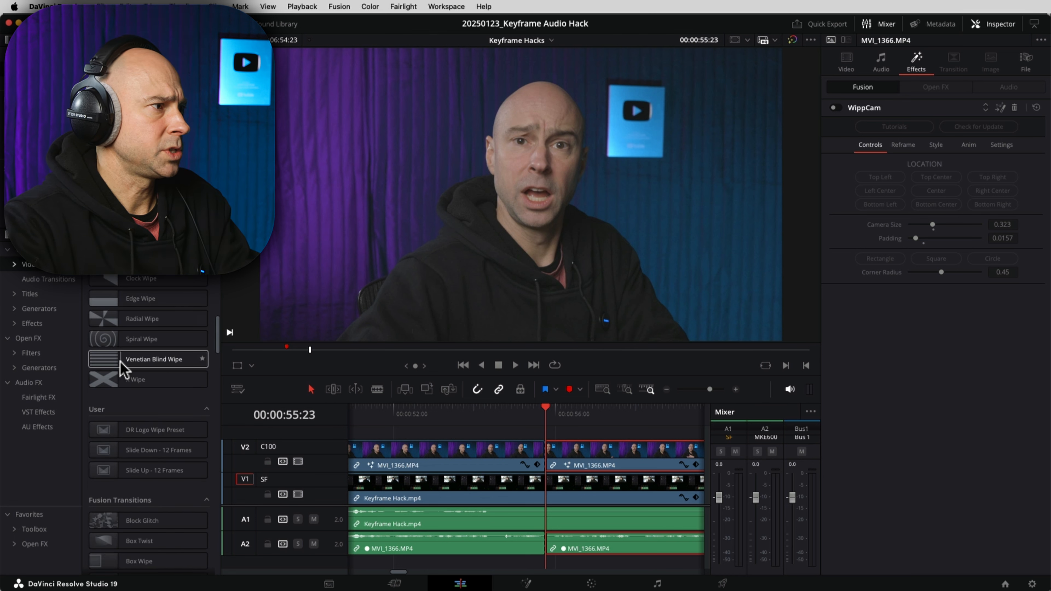
pyautogui.scroll(3, 124, 367)
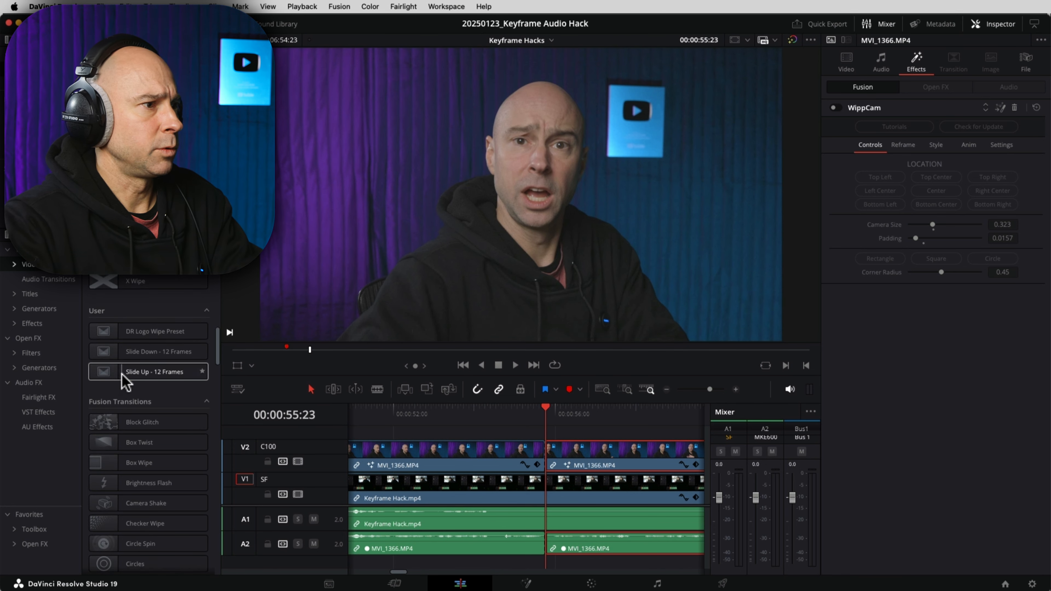
pyautogui.moveTo(547, 457); pyautogui.dragTo(546, 455)
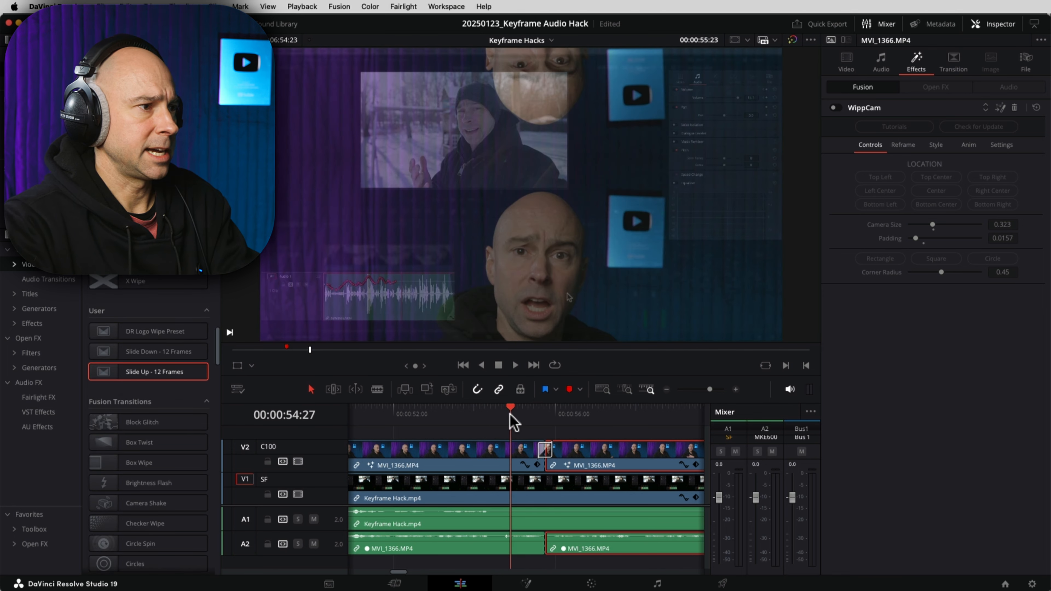
pyautogui.press('space')
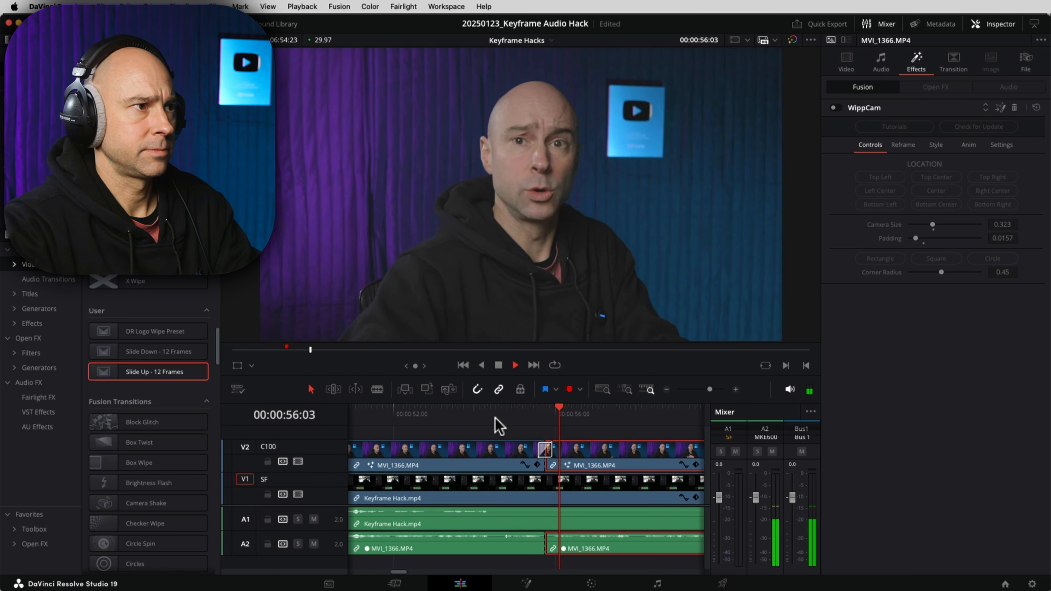
# Step: Split the MVI_1366 clip on V2 and A2 at 00:01:00:22
pyautogui.click(664, 391)
pyautogui.click(882, 24)
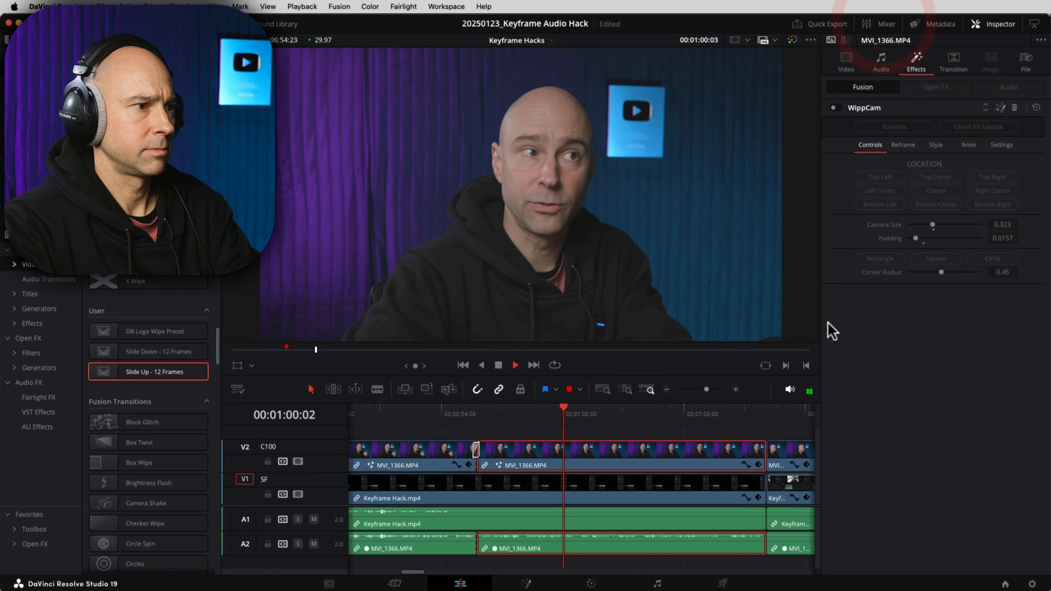
pyautogui.click(821, 136)
pyautogui.press('space')
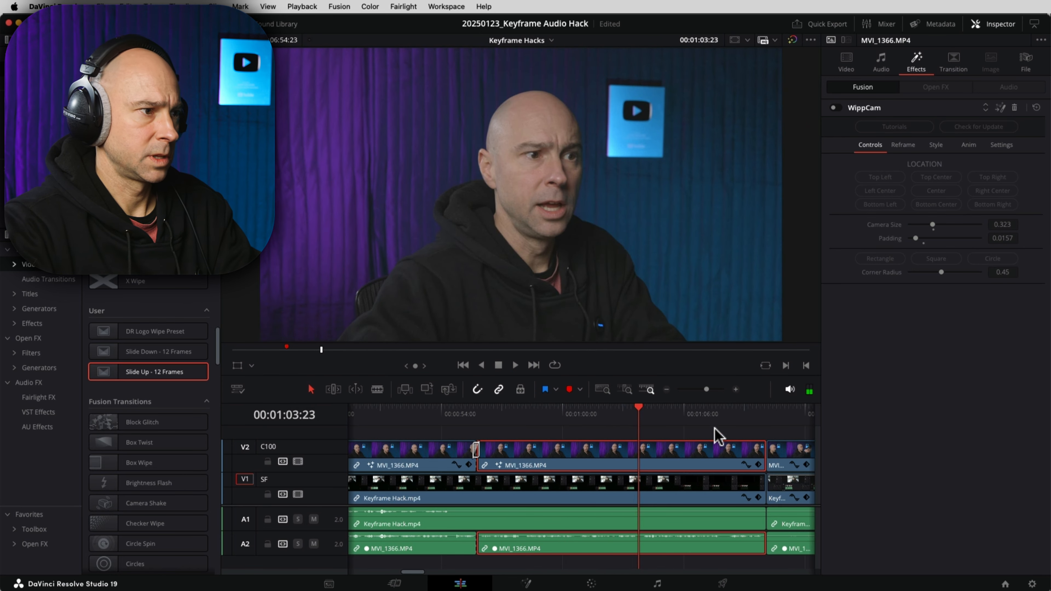
pyautogui.press('space')
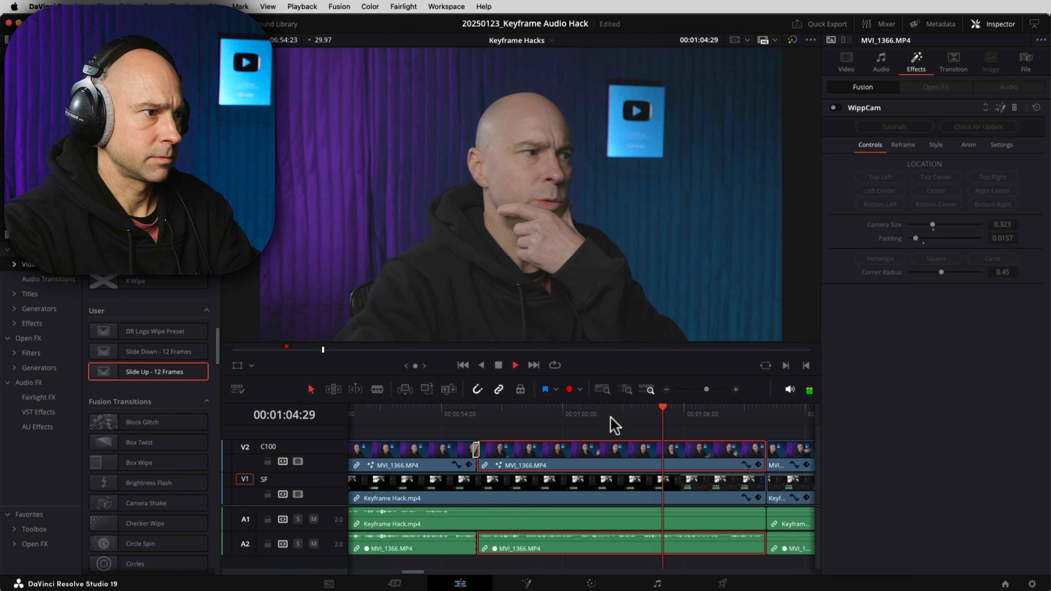
pyautogui.click(579, 411)
pyautogui.click(578, 412)
pyautogui.press('space')
pyautogui.click(616, 449)
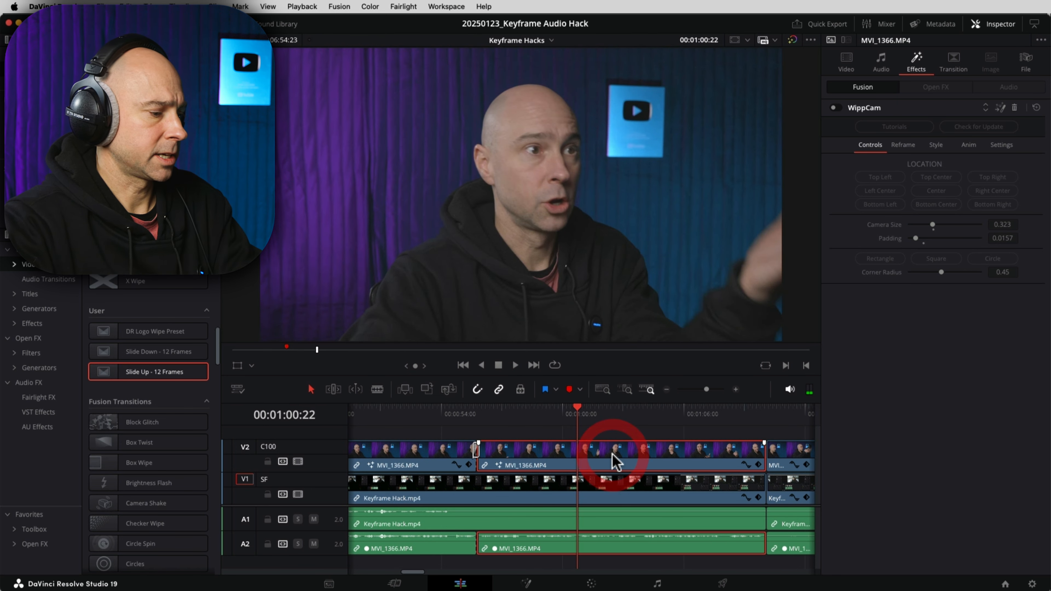
pyautogui.press('super+b')
pyautogui.click(658, 449)
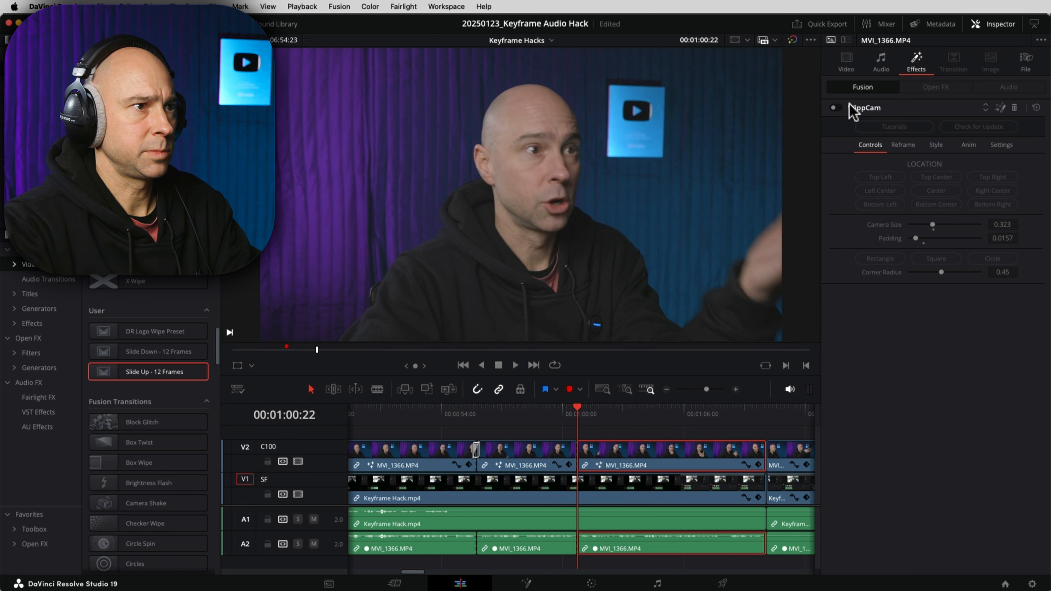
# Step: Enable WippCam on the piece from 01:00:22 and add a Slide Down transition at its cut
pyautogui.click(835, 109)
pyautogui.moveTo(146, 356); pyautogui.dragTo(576, 449)
pyautogui.click(555, 415)
pyautogui.press('space')
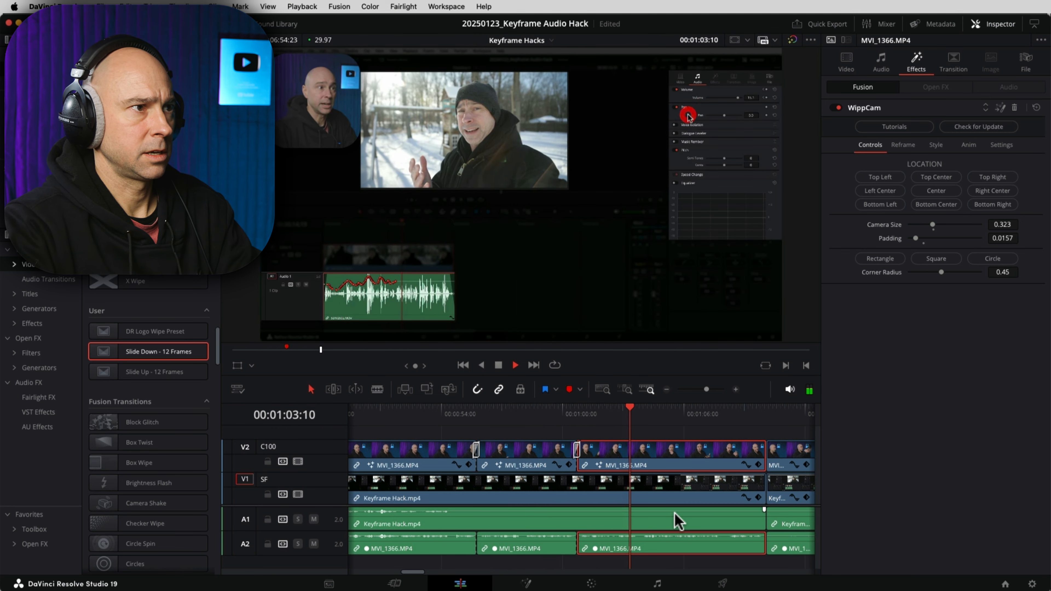
pyautogui.press('space')
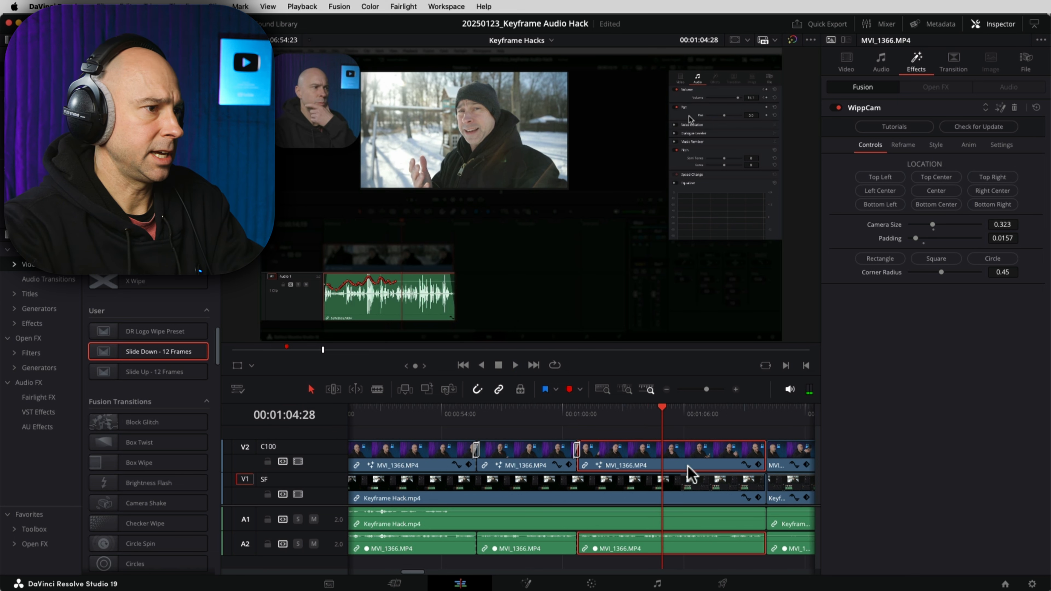
# Step: Split at 00:01:04:28, turn WippCam off on the next piece, and add Slide Up - 12 Frames
pyautogui.press('super+b')
pyautogui.click(719, 456)
pyautogui.click(834, 107)
pyautogui.moveTo(120, 377); pyautogui.dragTo(703, 386)
pyautogui.moveTo(662, 449); pyautogui.dragTo(661, 449)
pyautogui.click(643, 408)
pyautogui.press('space')
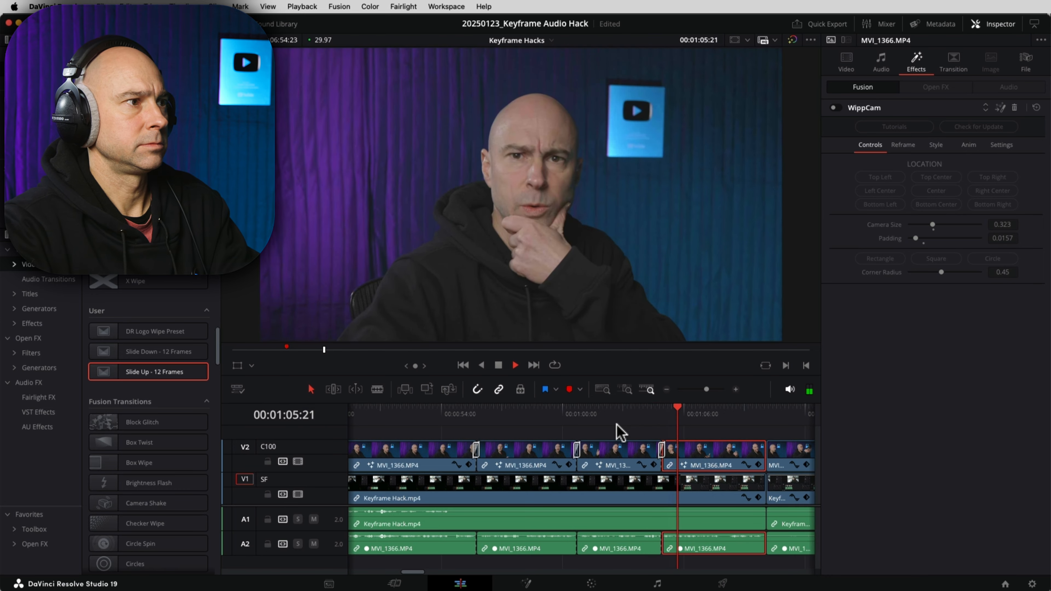
pyautogui.moveTo(750, 492); pyautogui.dragTo(522, 494)
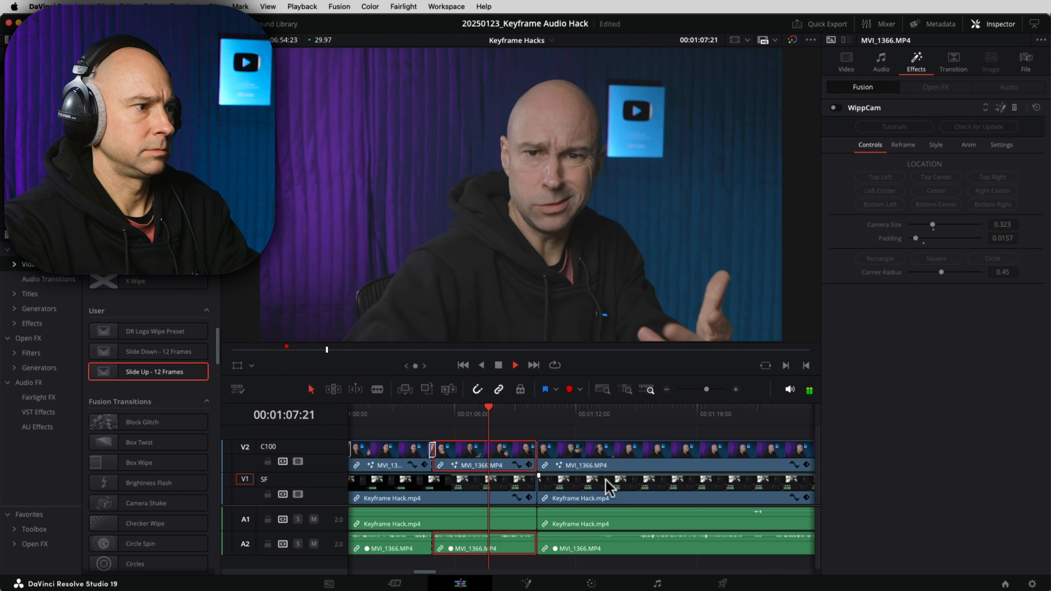
pyautogui.press('space')
pyautogui.press('space')
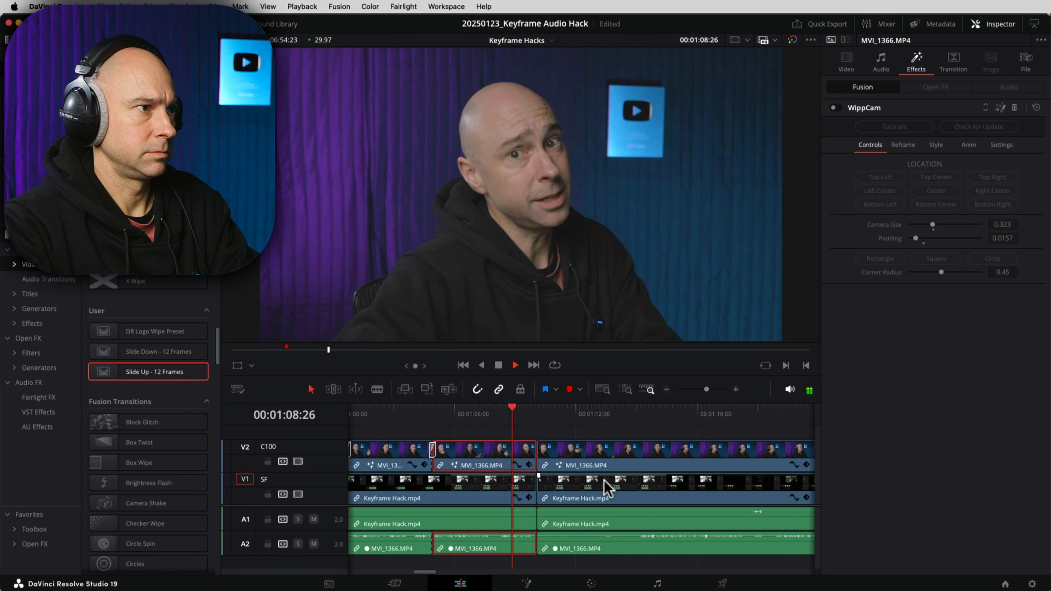
pyautogui.click(516, 414)
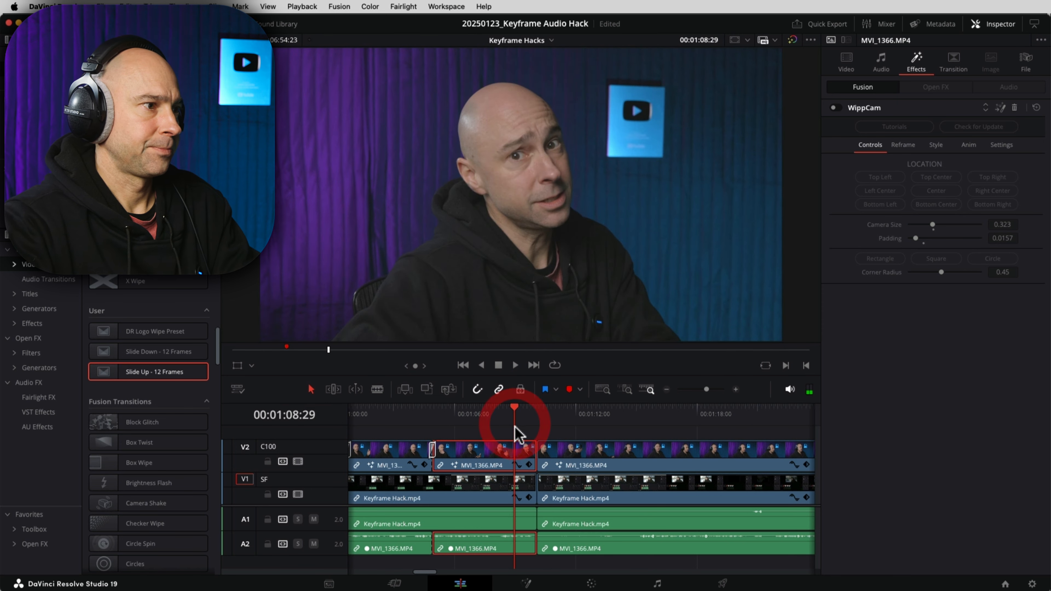
pyautogui.click(498, 412)
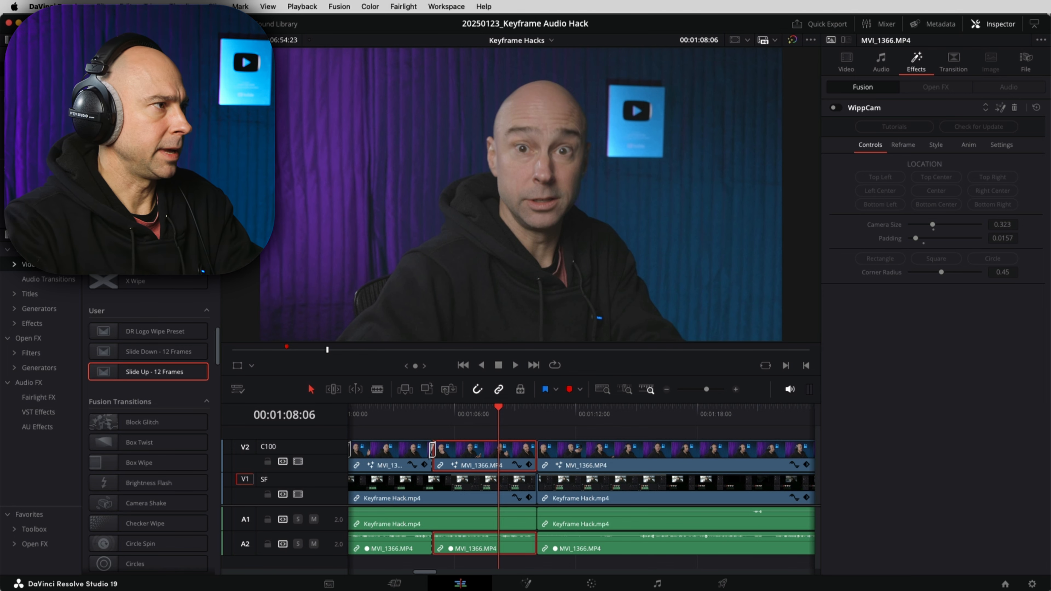
# Step: Add a Video 3 track and place a shortened Talk Head Zoom clip from the Zooms bin at 01:08:06
pyautogui.click(168, 22)
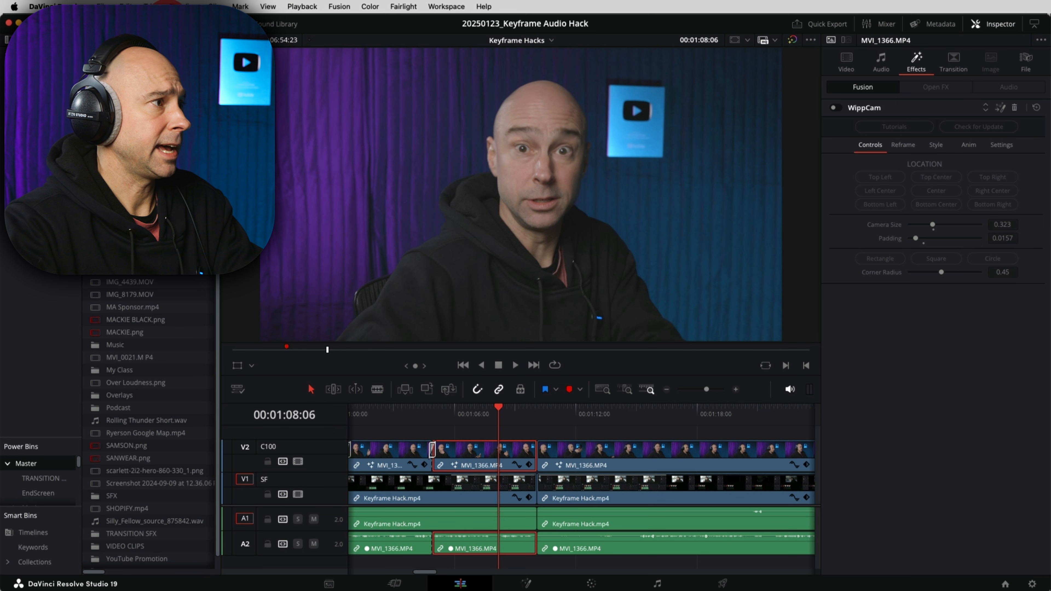
pyautogui.moveTo(39, 435); pyautogui.dragTo(16, 284)
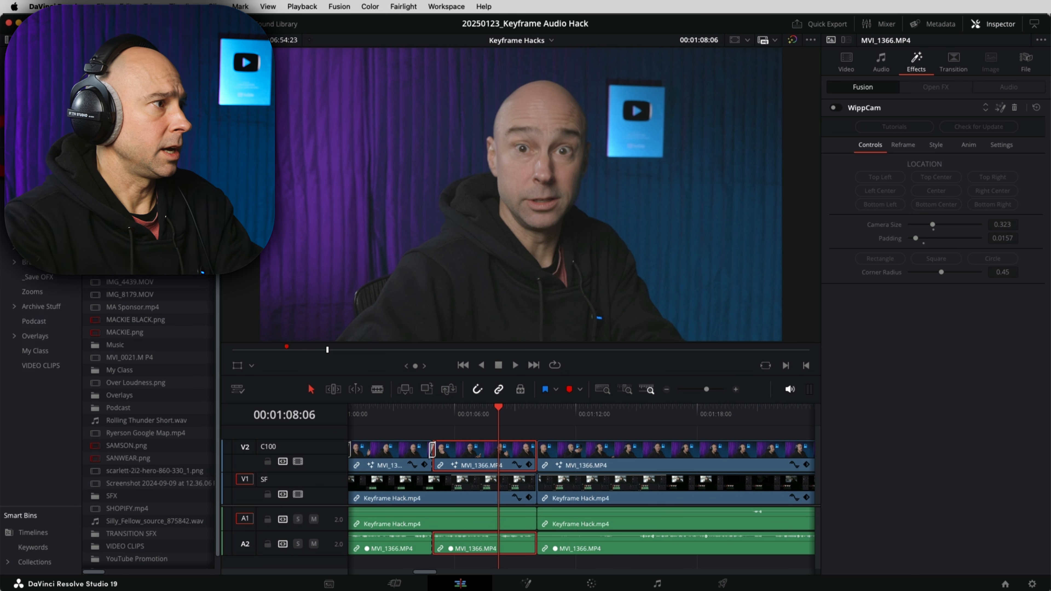
pyautogui.click(33, 291)
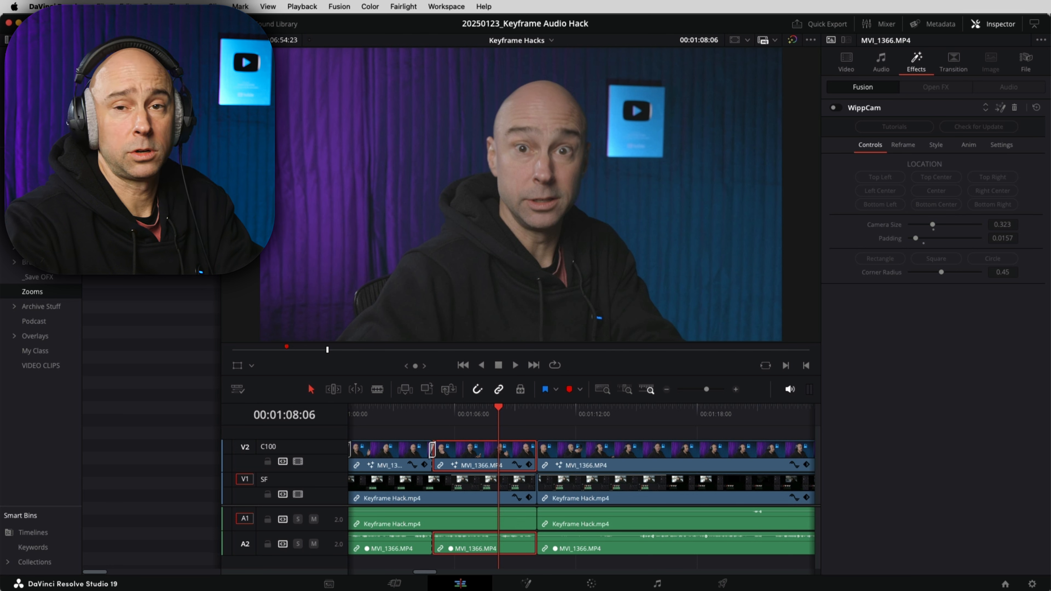
pyautogui.moveTo(231, 216); pyautogui.dragTo(517, 432)
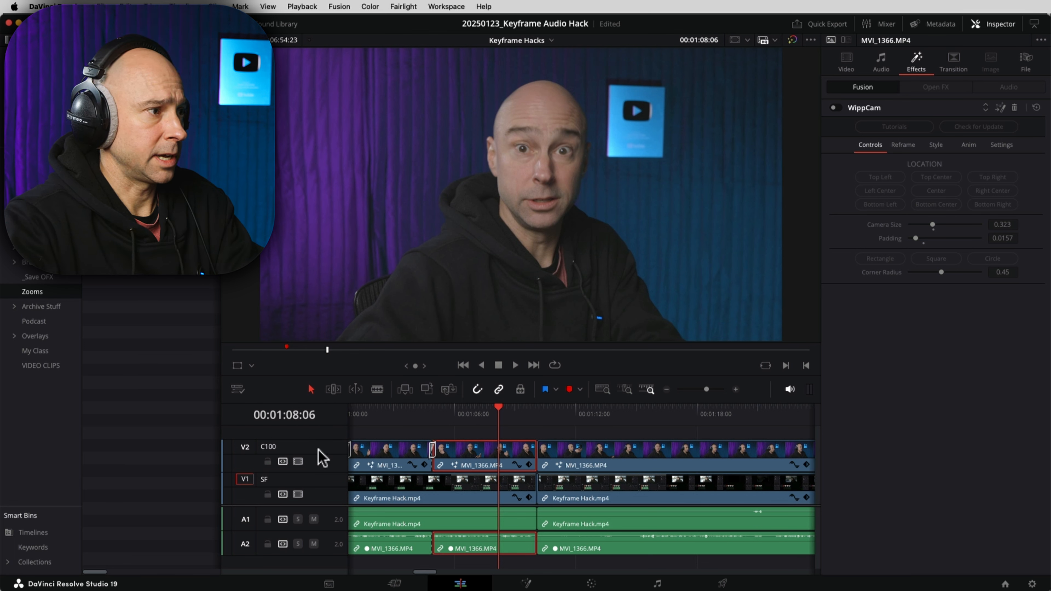
pyautogui.rightClick(325, 453)
pyautogui.click(352, 462)
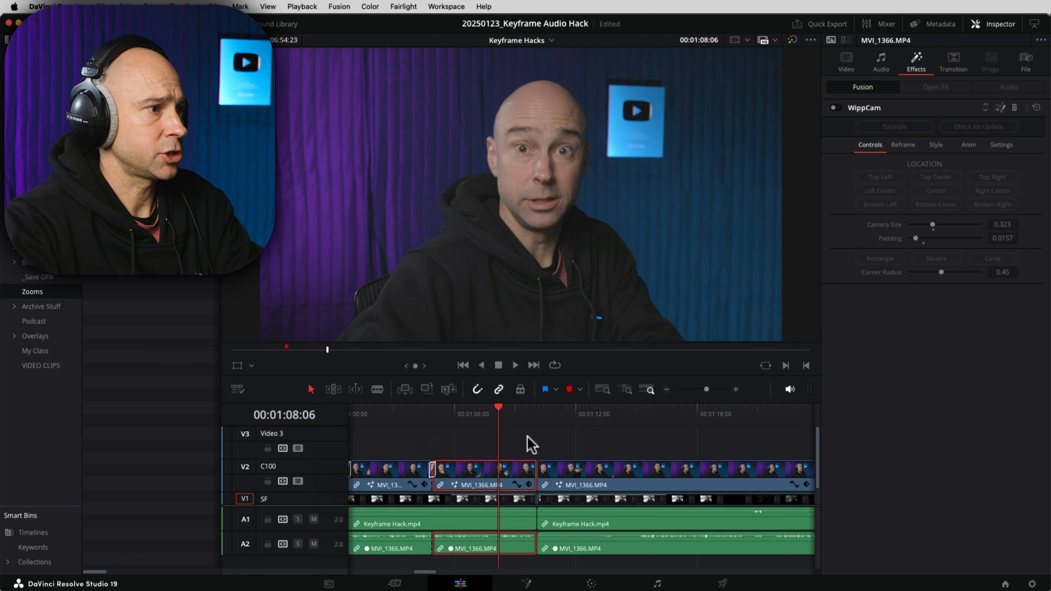
pyautogui.moveTo(137, 178); pyautogui.dragTo(496, 453)
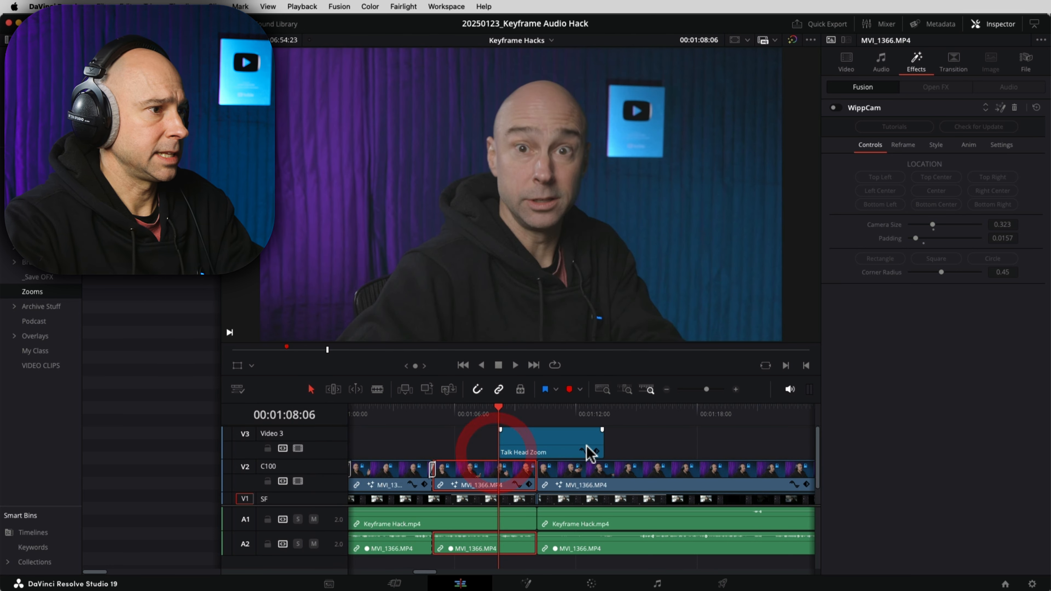
pyautogui.moveTo(597, 442); pyautogui.dragTo(535, 443)
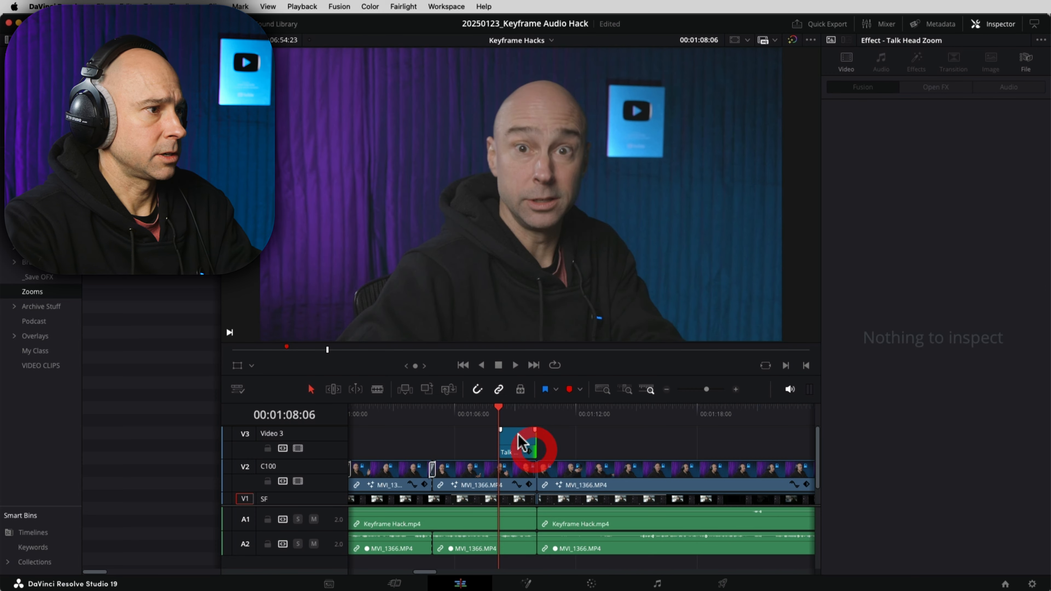
pyautogui.click(478, 414)
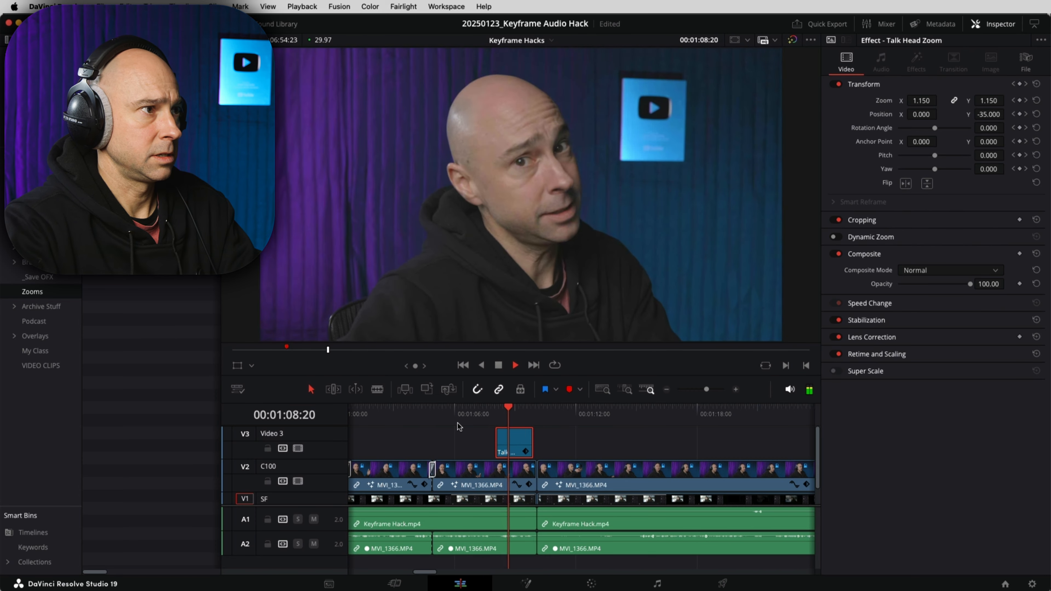
# Step: Play through the timeline from the edit near 01:15 to locate the unwanted stretch
pyautogui.click(534, 442)
pyautogui.moveTo(586, 415); pyautogui.dragTo(627, 416)
pyautogui.click(639, 418)
pyautogui.click(685, 449)
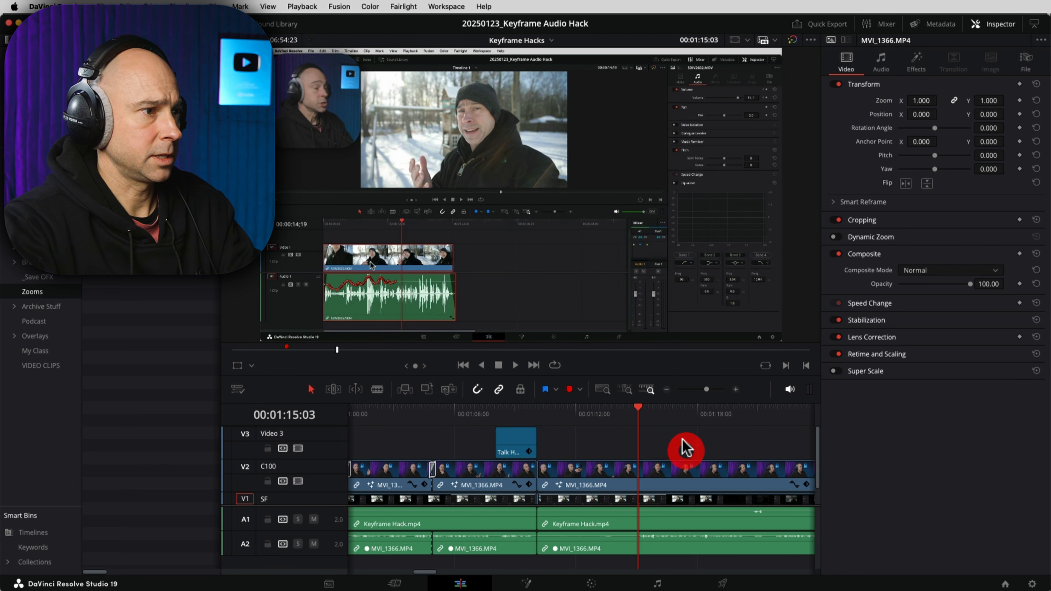
pyautogui.press('Up')
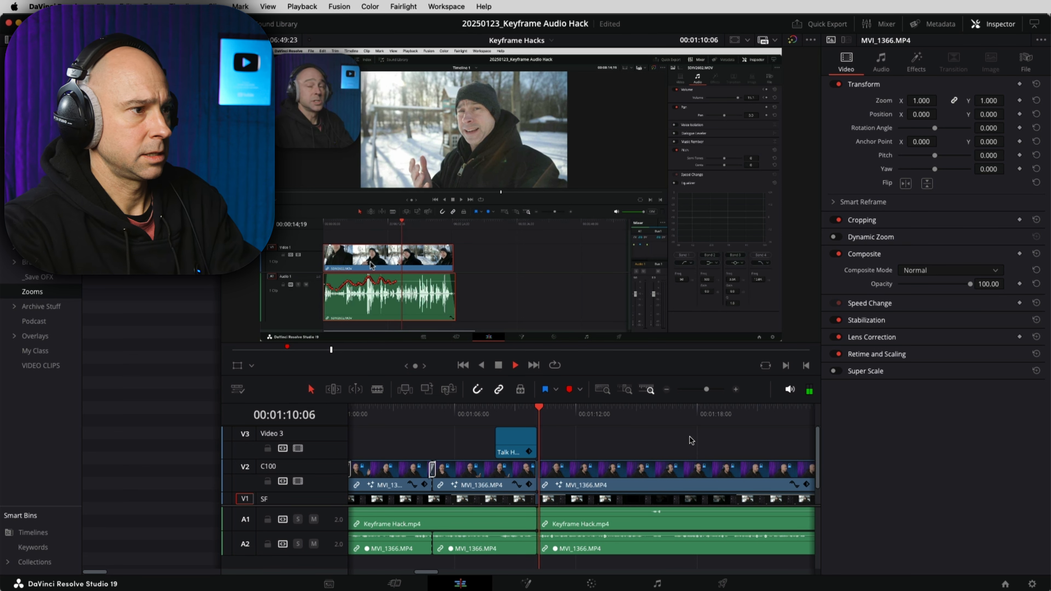
pyautogui.press('space')
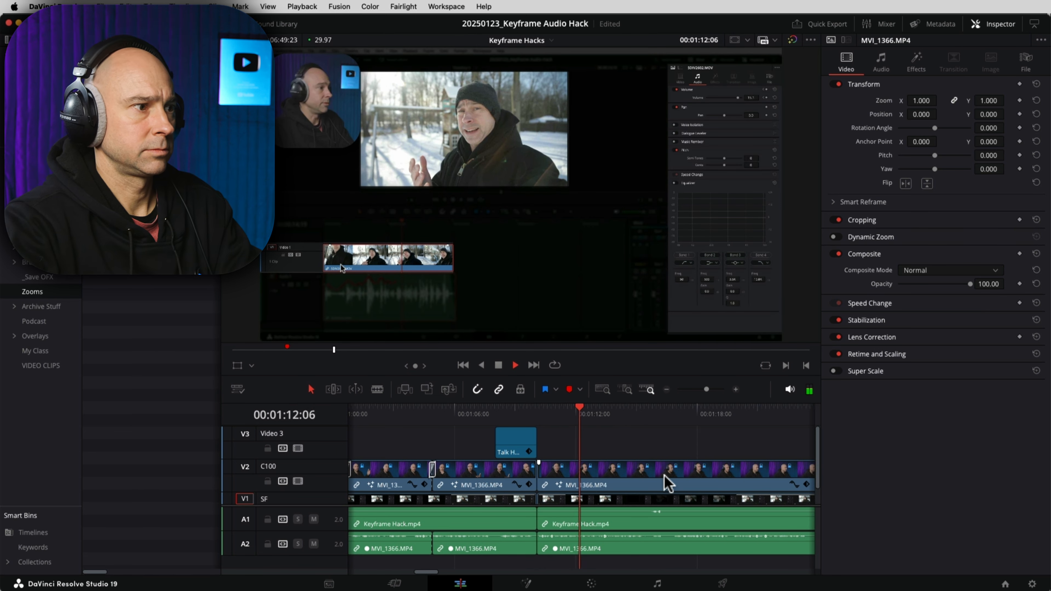
pyautogui.moveTo(707, 446); pyautogui.dragTo(509, 444)
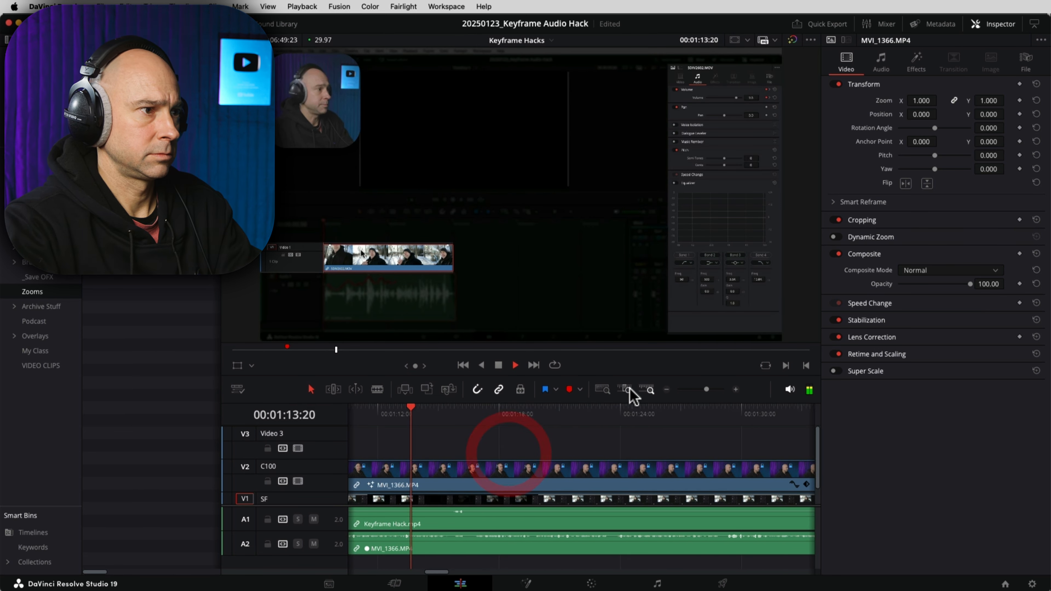
pyautogui.click(668, 389)
pyautogui.moveTo(757, 501); pyautogui.dragTo(557, 488)
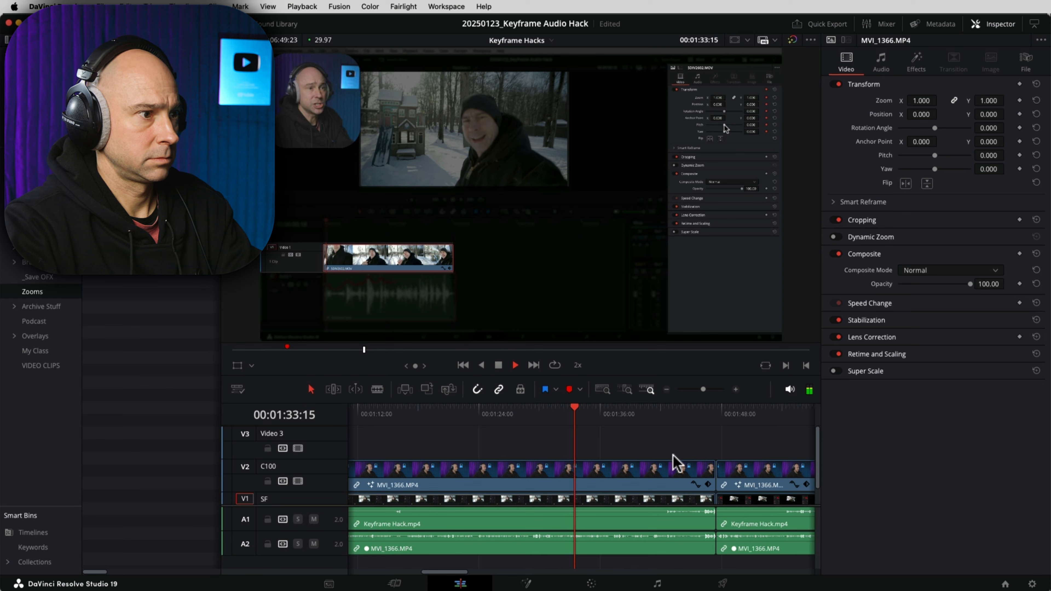
pyautogui.moveTo(672, 459); pyautogui.dragTo(547, 457)
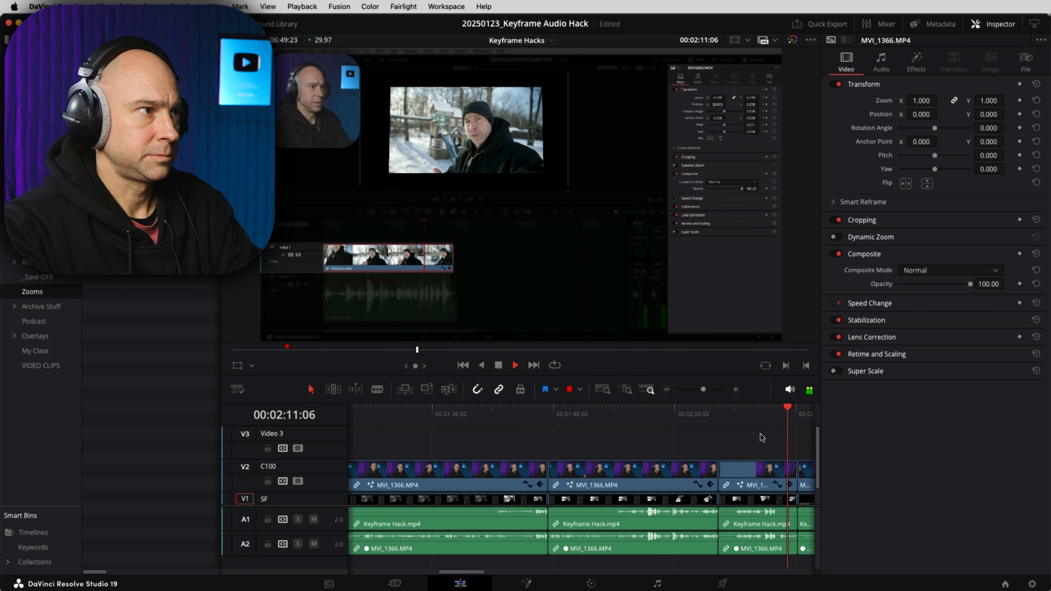
# Step: Review the footage from about 02:10 at double speed to find where the unwanted stretch ends
pyautogui.click(539, 445)
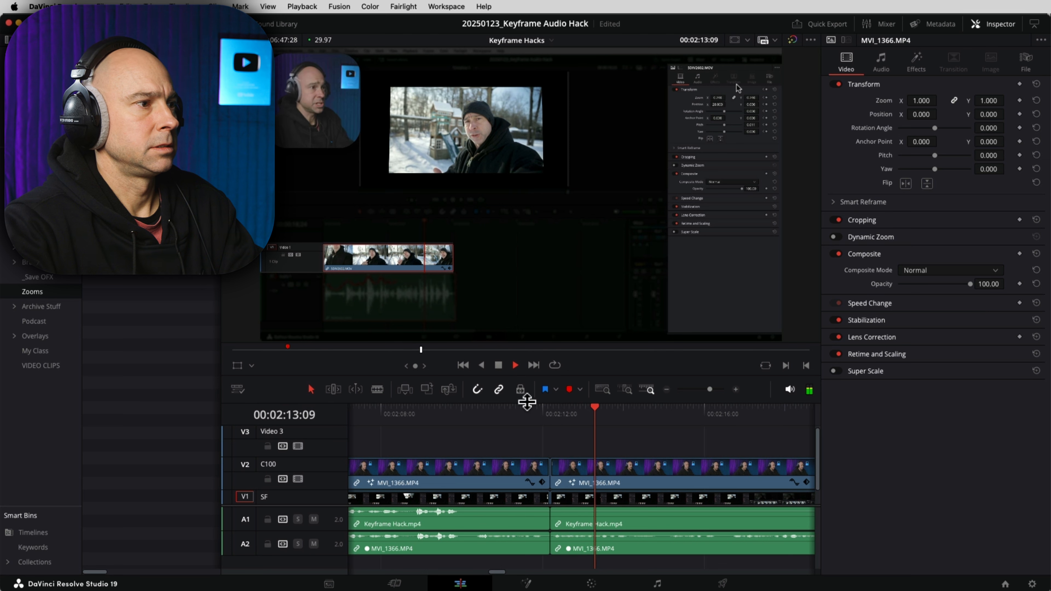
pyautogui.click(528, 413)
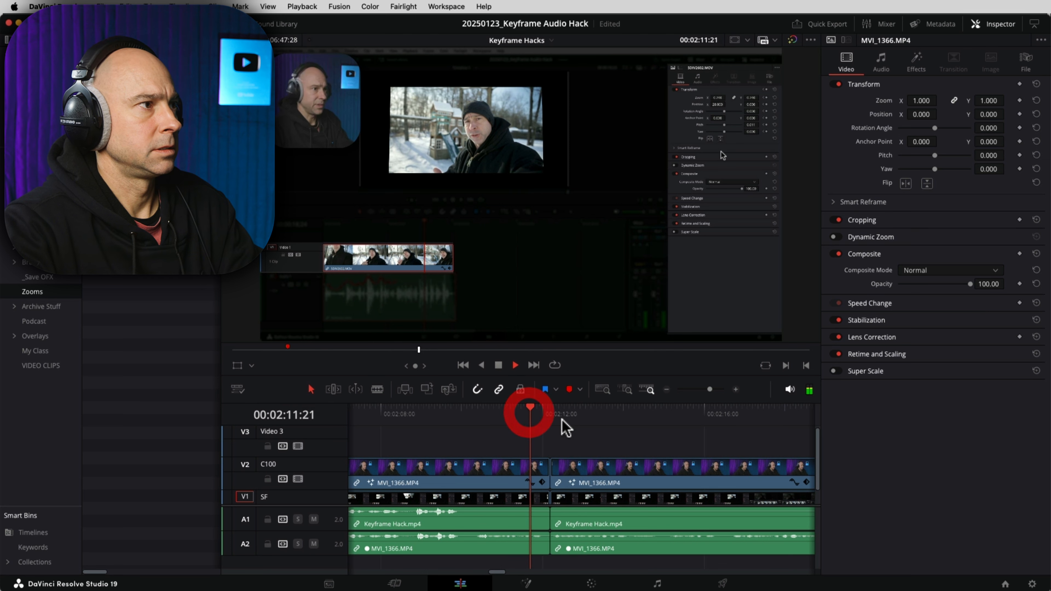
pyautogui.click(447, 414)
pyautogui.press('space')
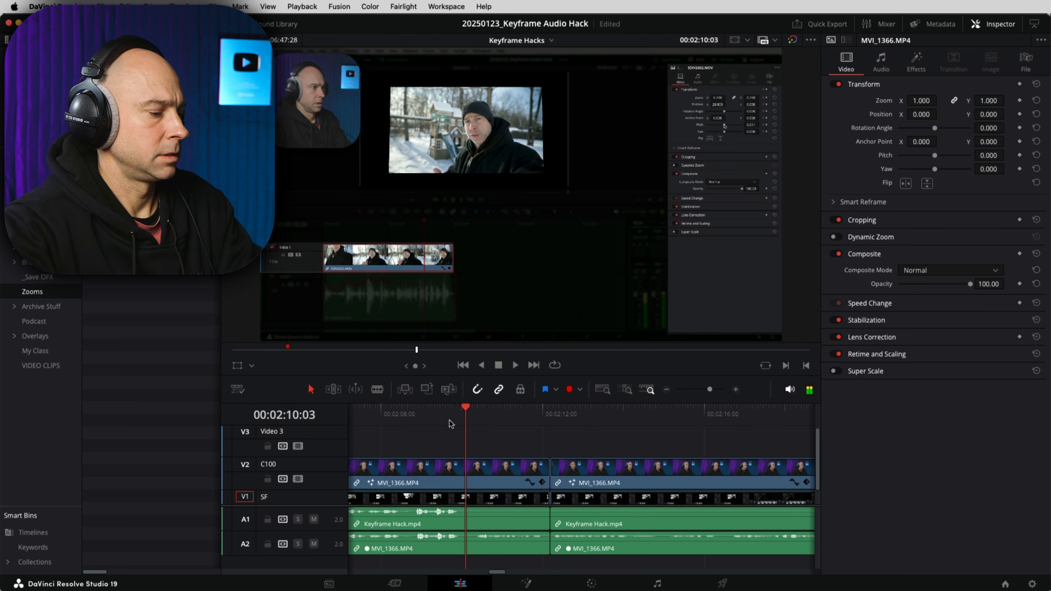
pyautogui.press('space')
pyautogui.click(554, 432)
pyautogui.press('l')
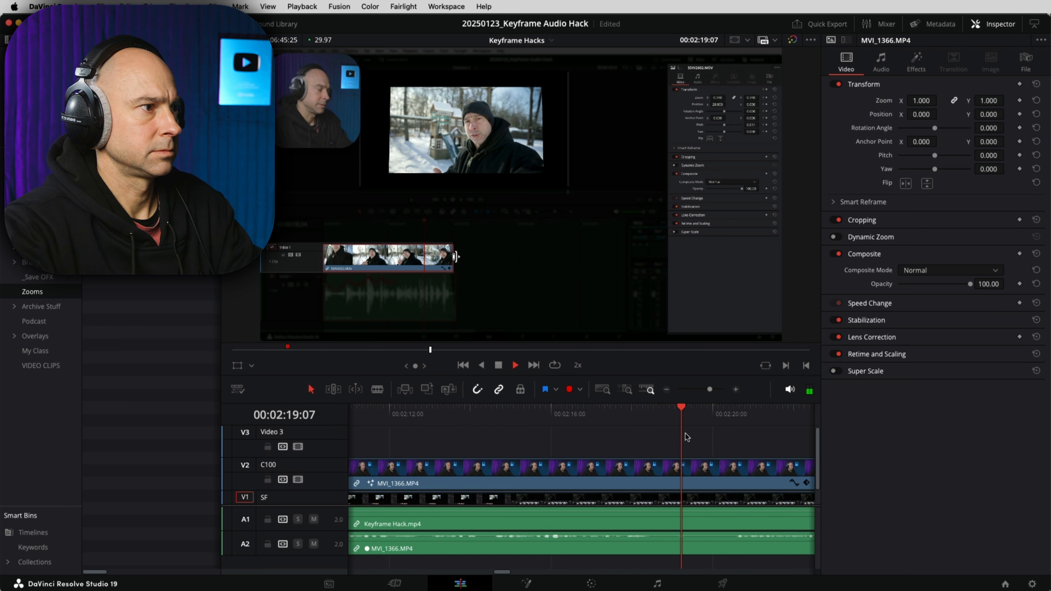
pyautogui.press('space')
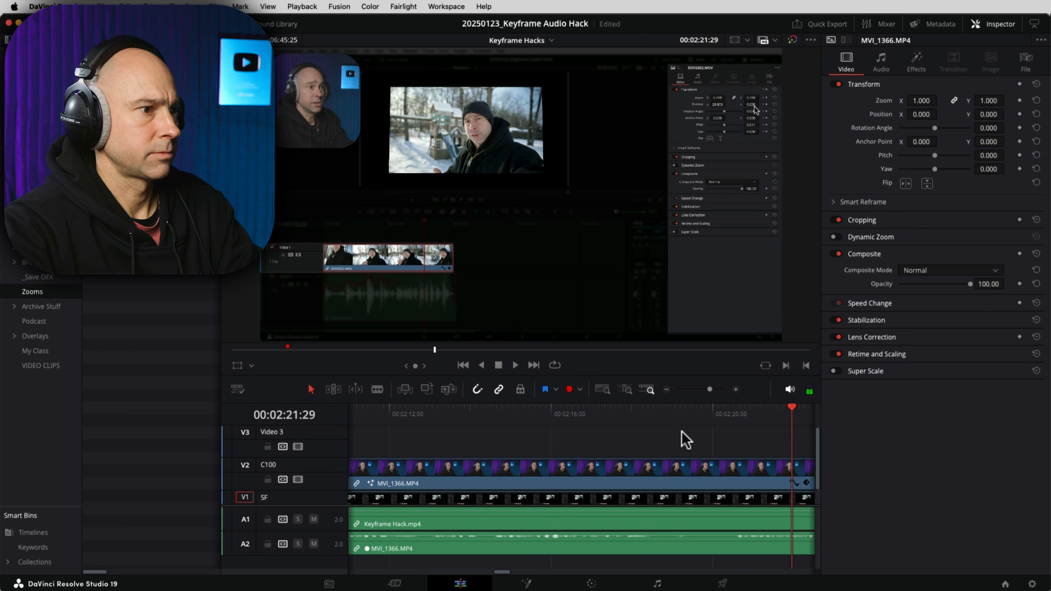
# Step: Ripple-delete the stretch from 02:10:03 to 02:20:14, closing the gap
pyautogui.moveTo(763, 416); pyautogui.dragTo(731, 421)
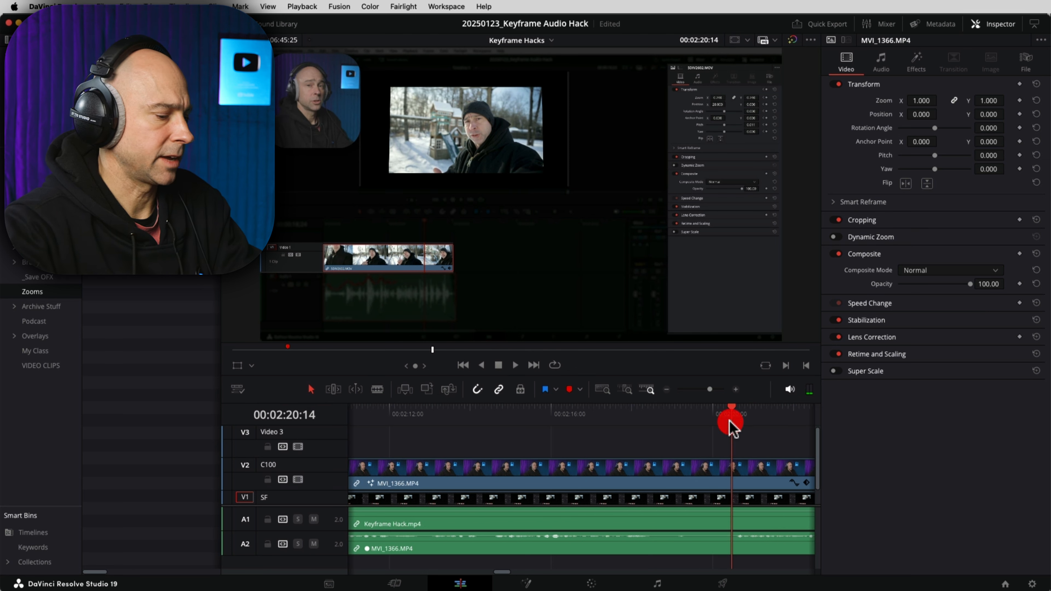
pyautogui.press('super+shift+[')
pyautogui.hscroll(2, 641, 436)
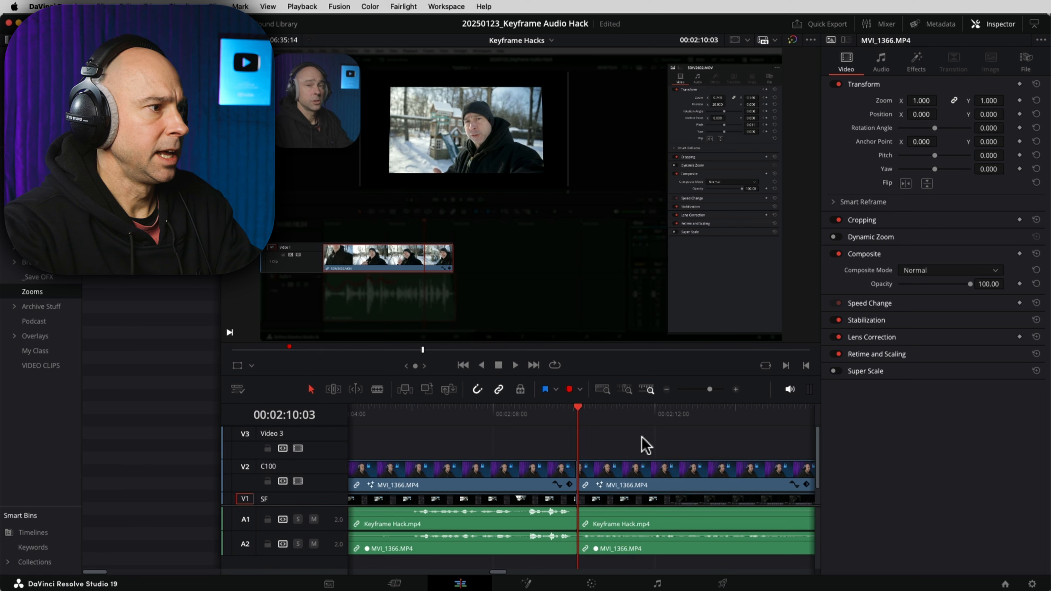
pyautogui.click(642, 436)
pyautogui.scroll(-1, 396, 470)
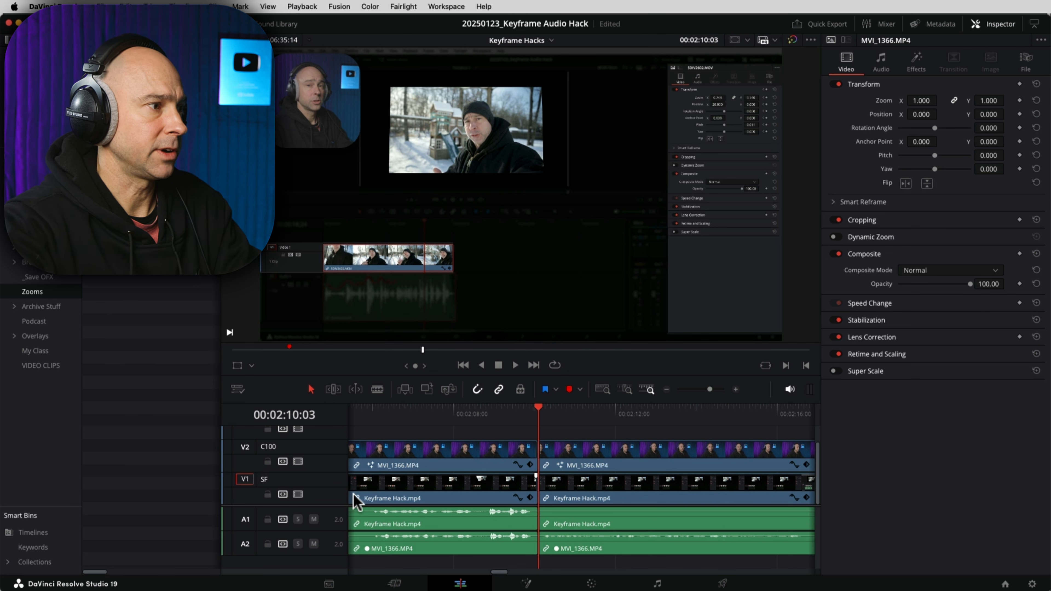
# Step: Add a new video track and drop a Screen Zoom (WIP Zoom) clip onto it
pyautogui.rightClick(312, 481)
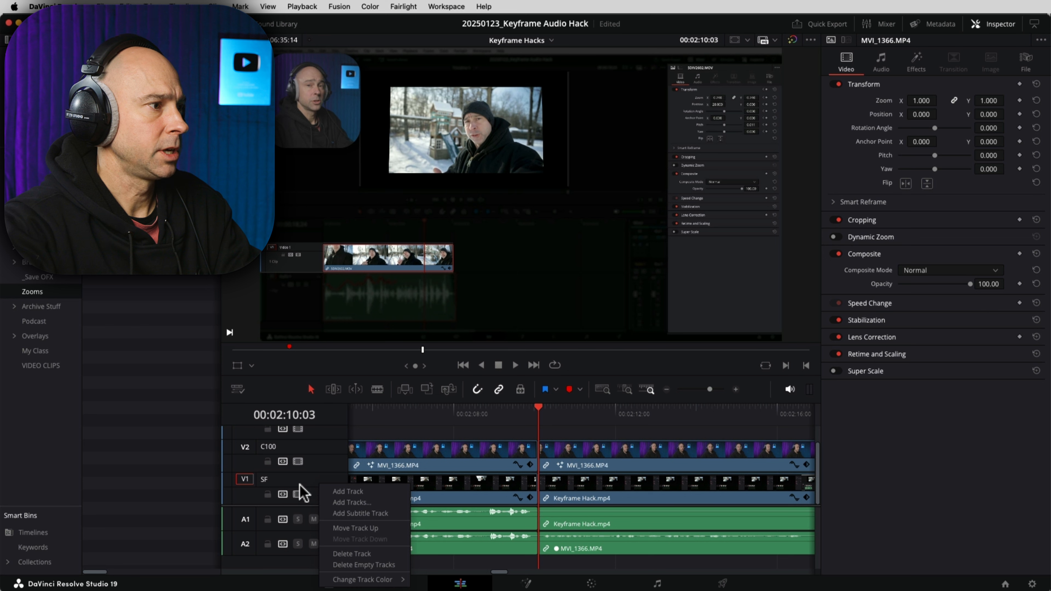
pyautogui.click(349, 492)
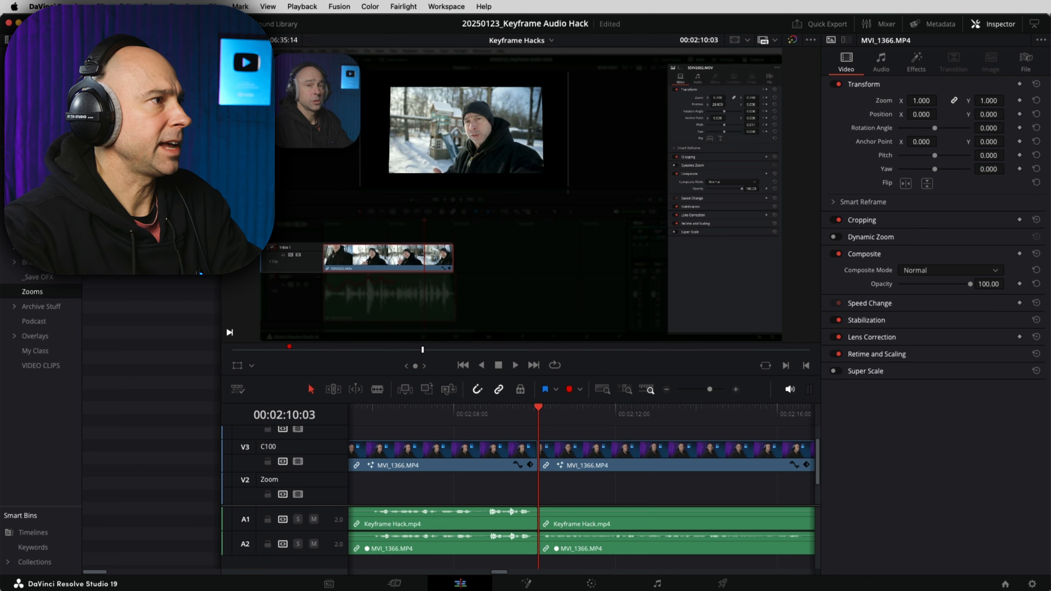
pyautogui.moveTo(186, 186); pyautogui.dragTo(563, 480)
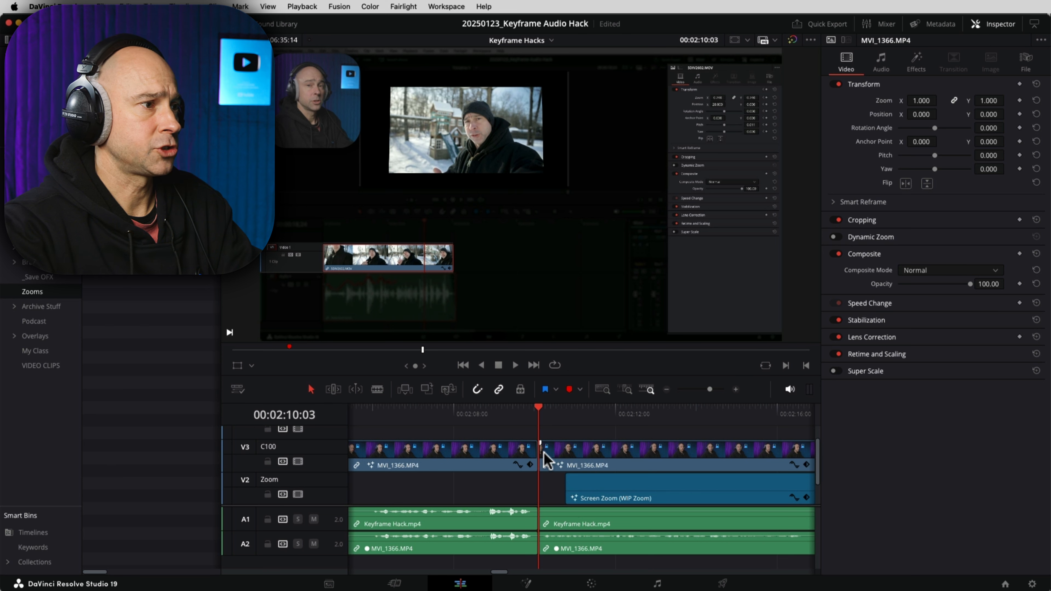
# Step: Trim the Screen Zoom clip so it starts exactly at the 02:10:03 cut
pyautogui.click(482, 415)
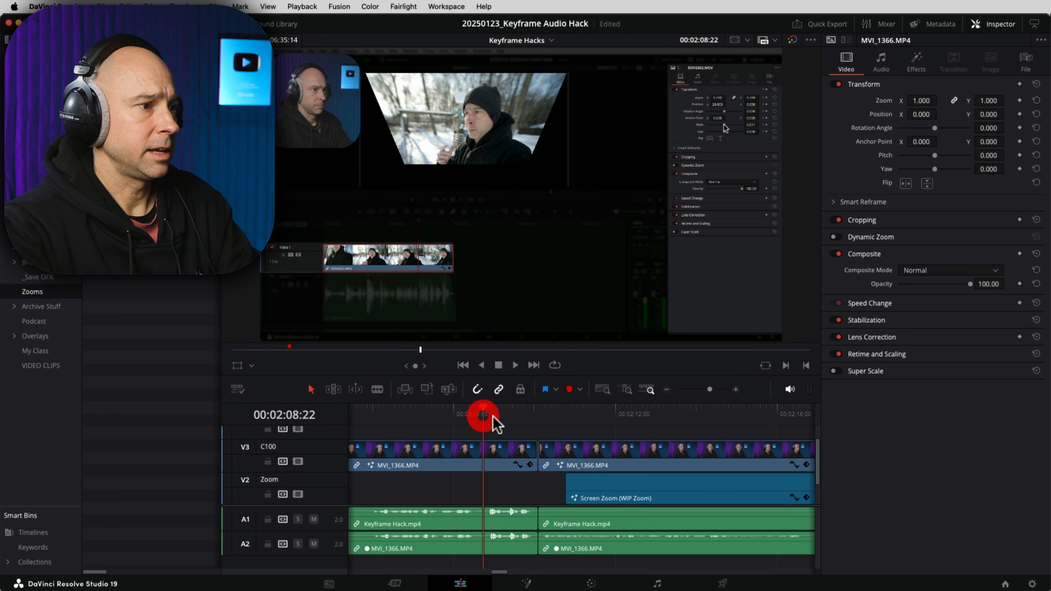
pyautogui.click(537, 408)
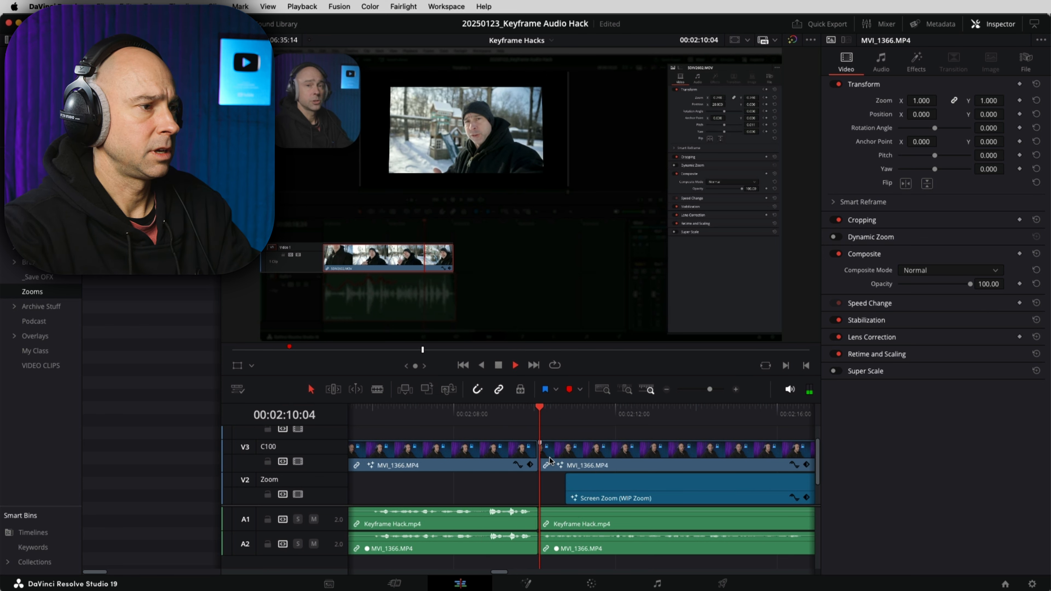
pyautogui.press('space')
pyautogui.moveTo(633, 501); pyautogui.dragTo(606, 499)
pyautogui.click(637, 492)
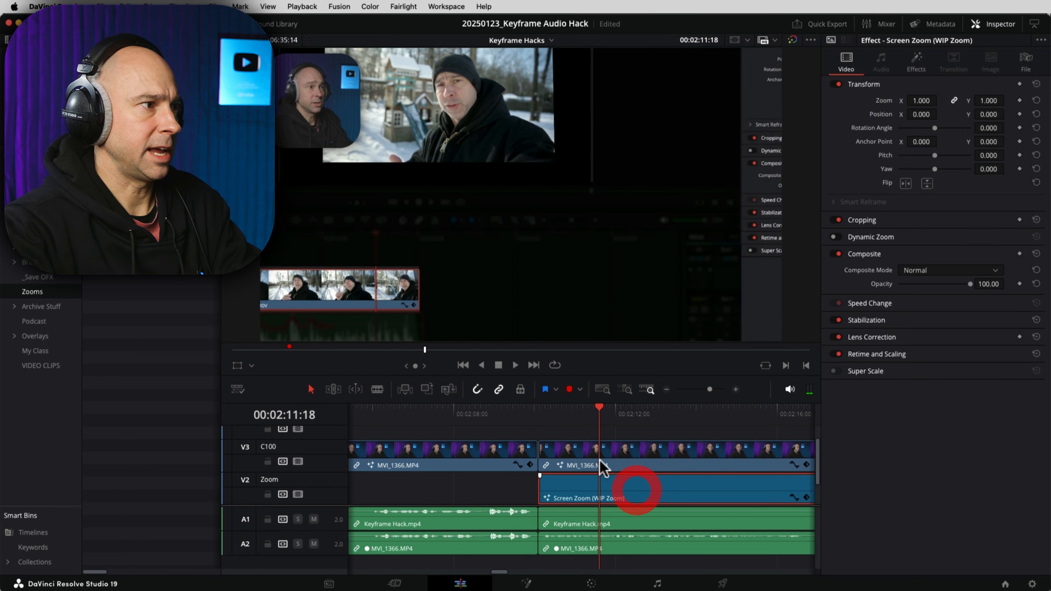
pyautogui.click(545, 423)
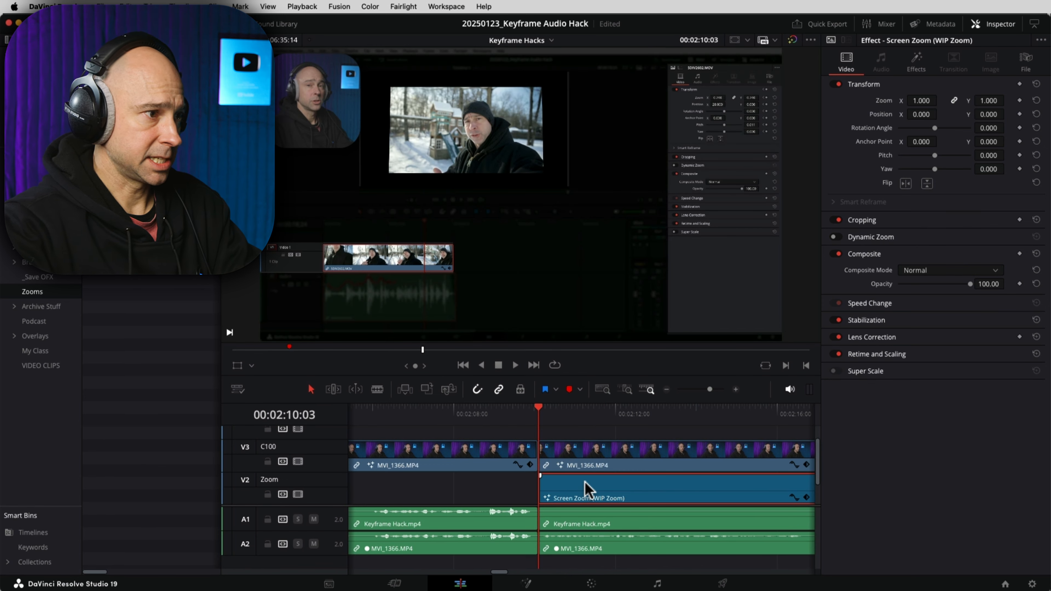
# Step: Switch the viewer to Fusion Overlay and play the zoomed section from about 02:09:13
pyautogui.click(251, 365)
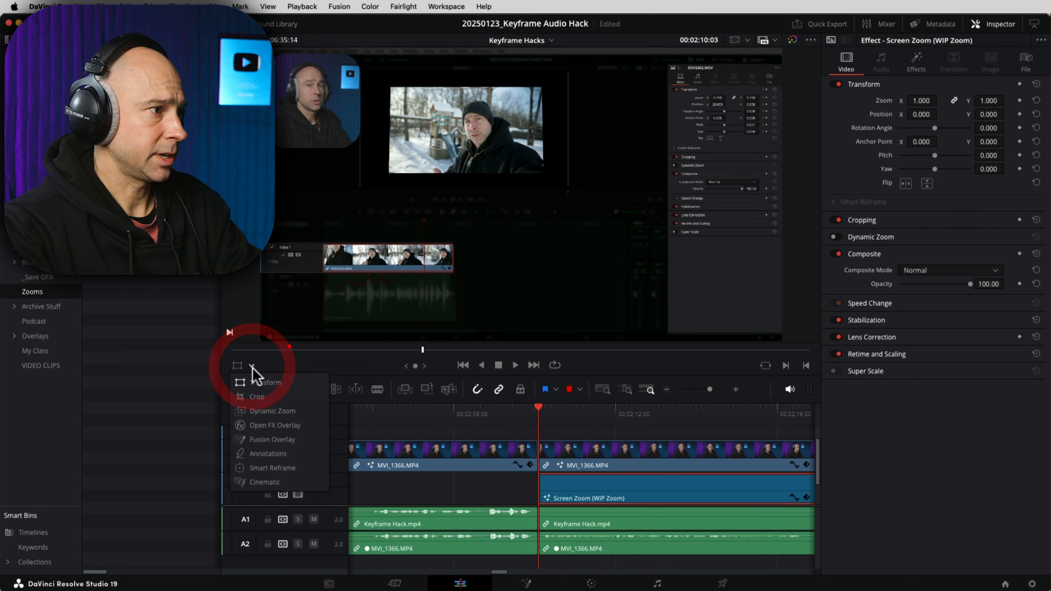
pyautogui.click(272, 439)
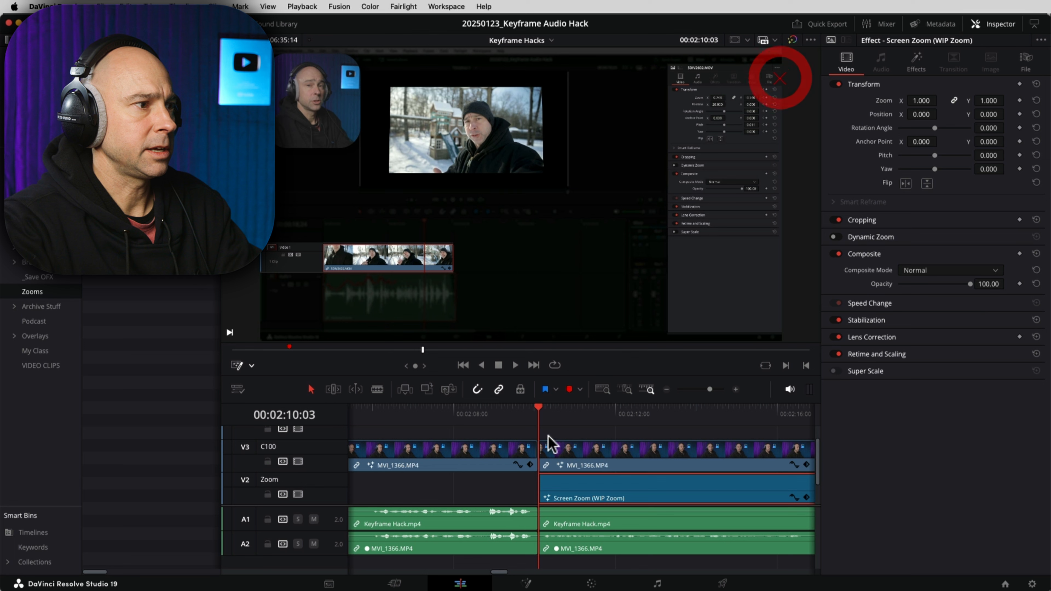
pyautogui.click(511, 409)
pyautogui.press('space')
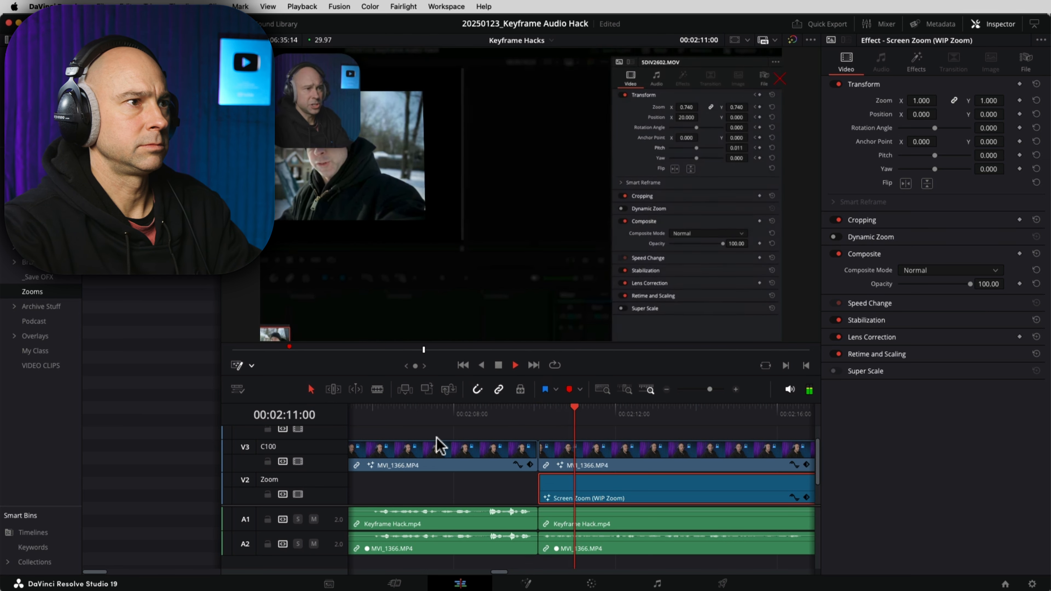
pyautogui.hscroll(5, 703, 476)
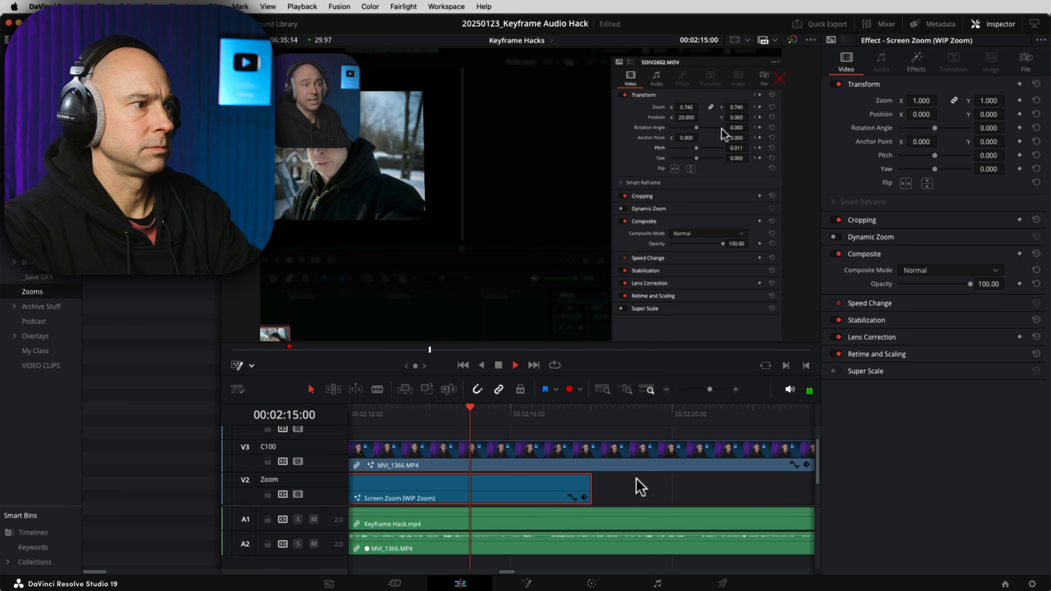
# Step: Trim the first Screen Zoom clip to end at 02:16:27 and replay from 02:15:27 to check it
pyautogui.press('space')
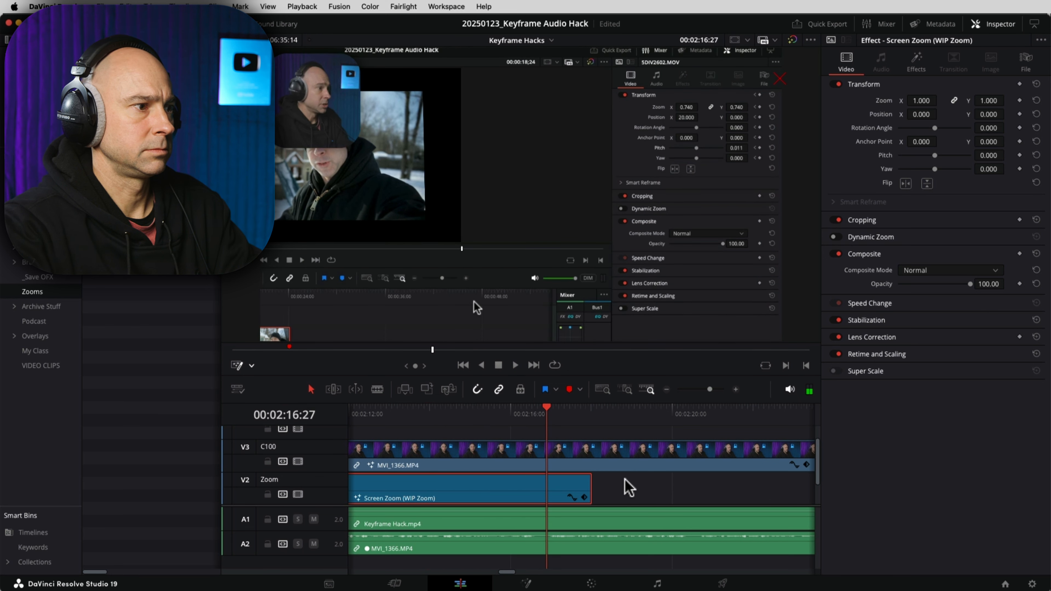
pyautogui.moveTo(584, 486); pyautogui.dragTo(545, 487)
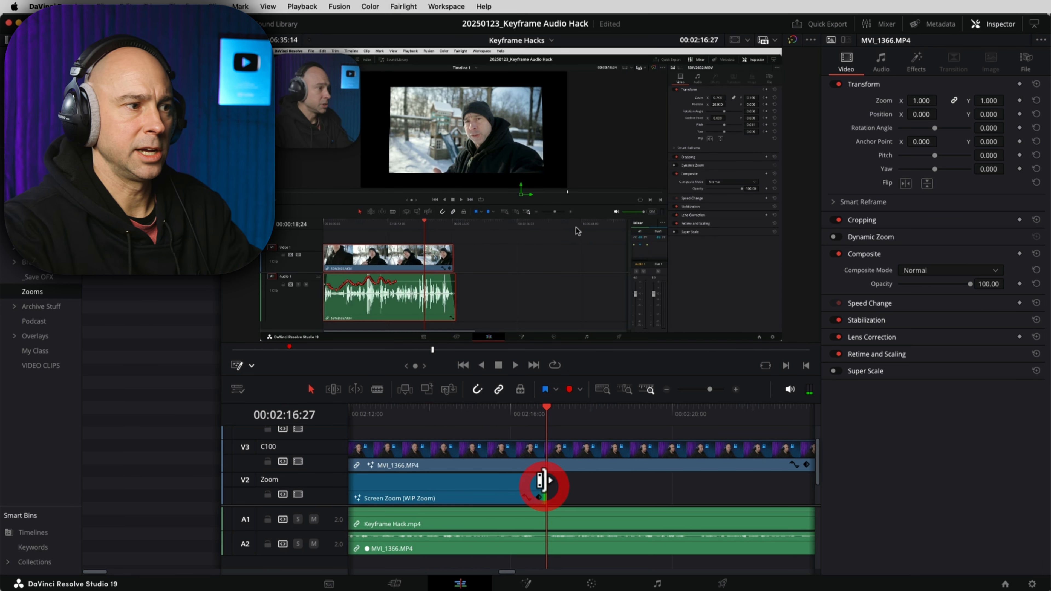
pyautogui.click(509, 415)
pyautogui.press('space')
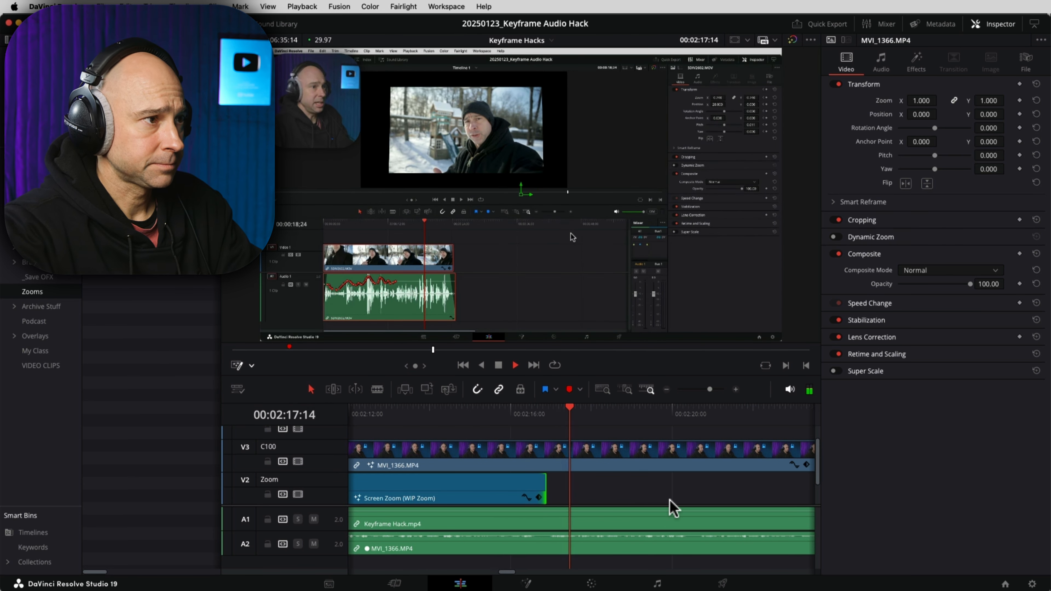
pyautogui.press('l')
pyautogui.press('space')
pyautogui.press('space')
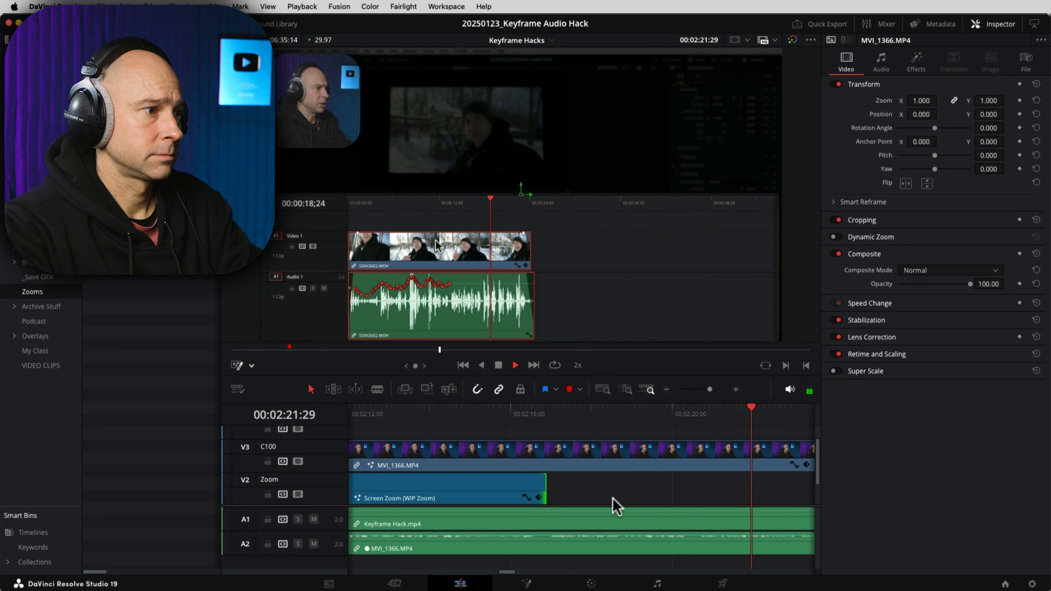
# Step: Stop at 02:22:07, move a Screen Zoom clip later, then delete the misplaced clip
pyautogui.press('space')
pyautogui.click(479, 496)
pyautogui.moveTo(431, 497); pyautogui.dragTo(463, 474)
pyautogui.press('BackSpace')
# Step: Drag a new Screen Zoom clip onto the Zoom track starting just before 00:02:22
pyautogui.hscroll(-10, 807, 497)
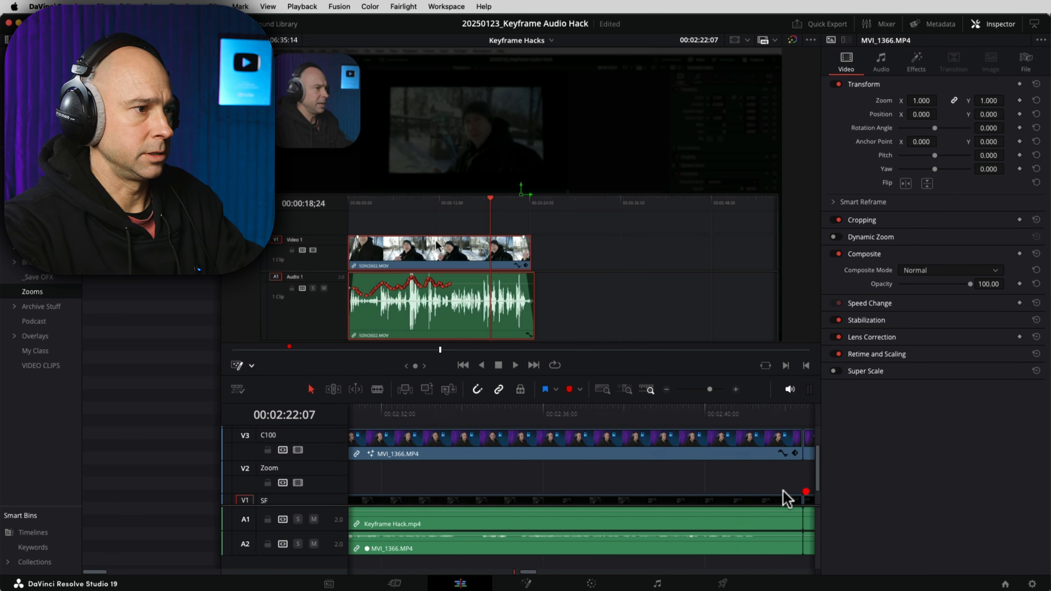
pyautogui.press('space')
pyautogui.press('space')
pyautogui.moveTo(133, 99); pyautogui.dragTo(516, 485)
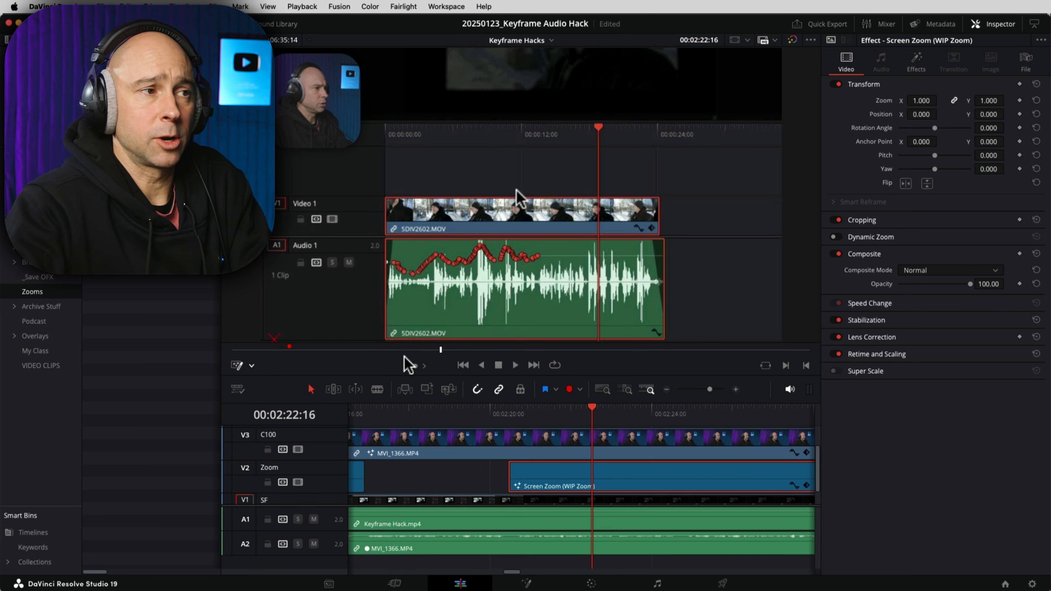
# Step: Review the second Screen Zoom from 02:19:21 and extend it to end around 00:02:51
pyautogui.click(482, 410)
pyautogui.press('l')
pyautogui.press('l')
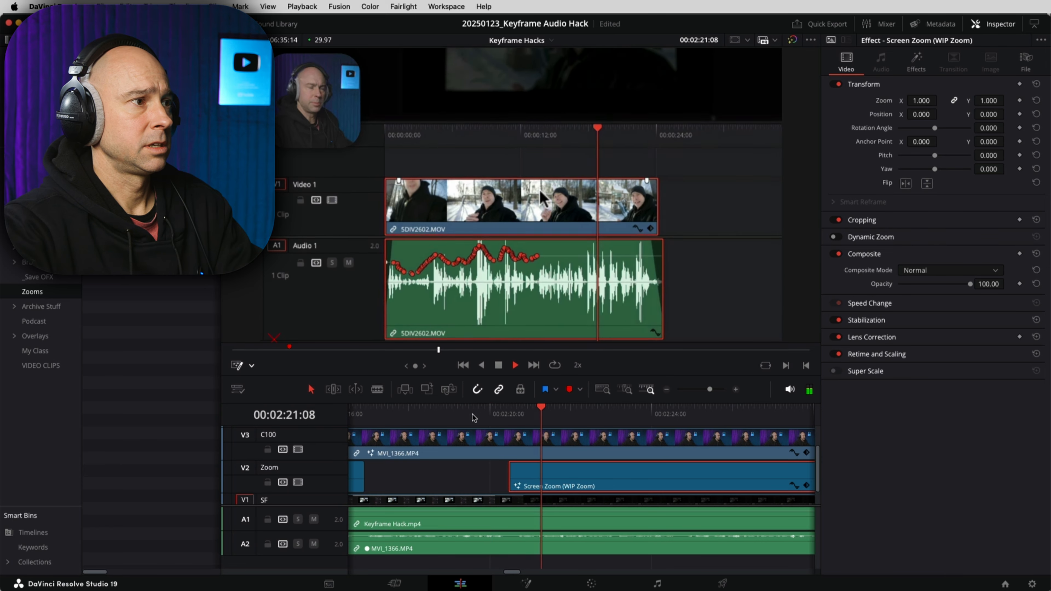
pyautogui.moveTo(727, 474); pyautogui.dragTo(513, 469)
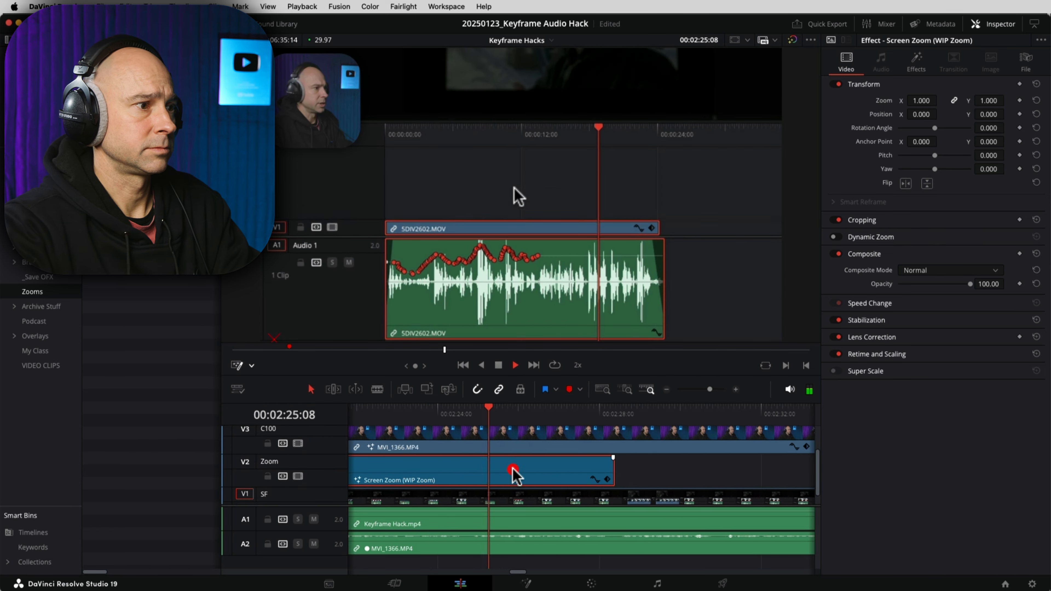
pyautogui.press('space')
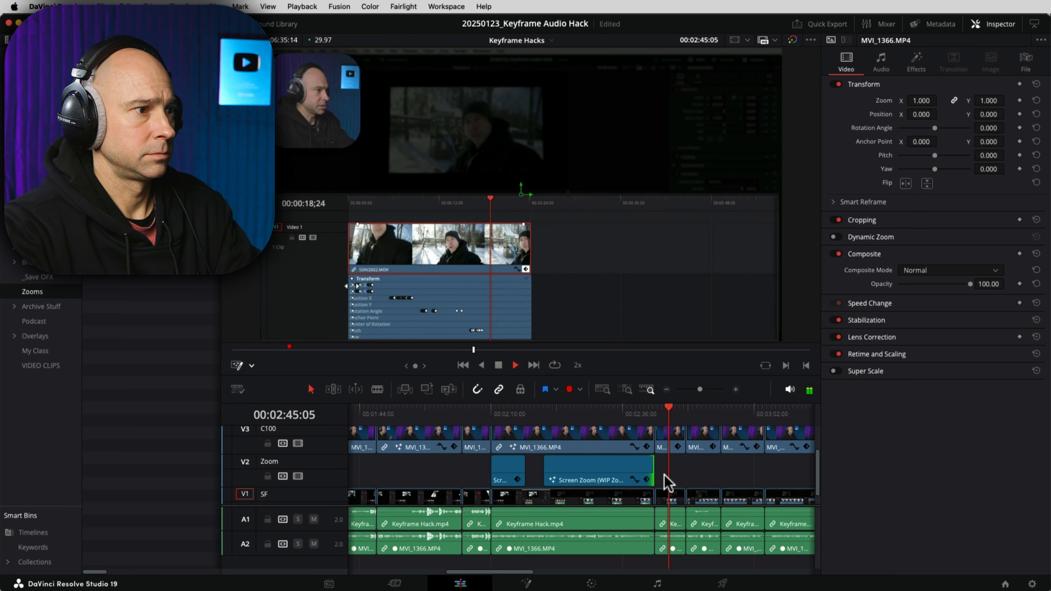
pyautogui.moveTo(644, 470); pyautogui.dragTo(510, 477)
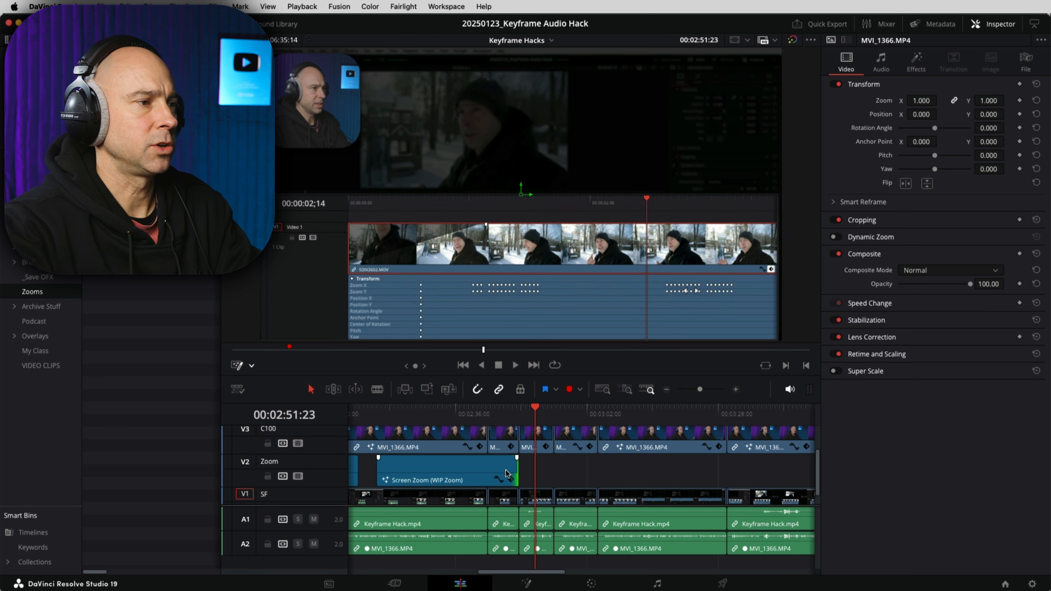
# Step: Park the playhead at 02:57:03 and ripple-trim the interview clip's start to it
pyautogui.press('space')
pyautogui.press('space')
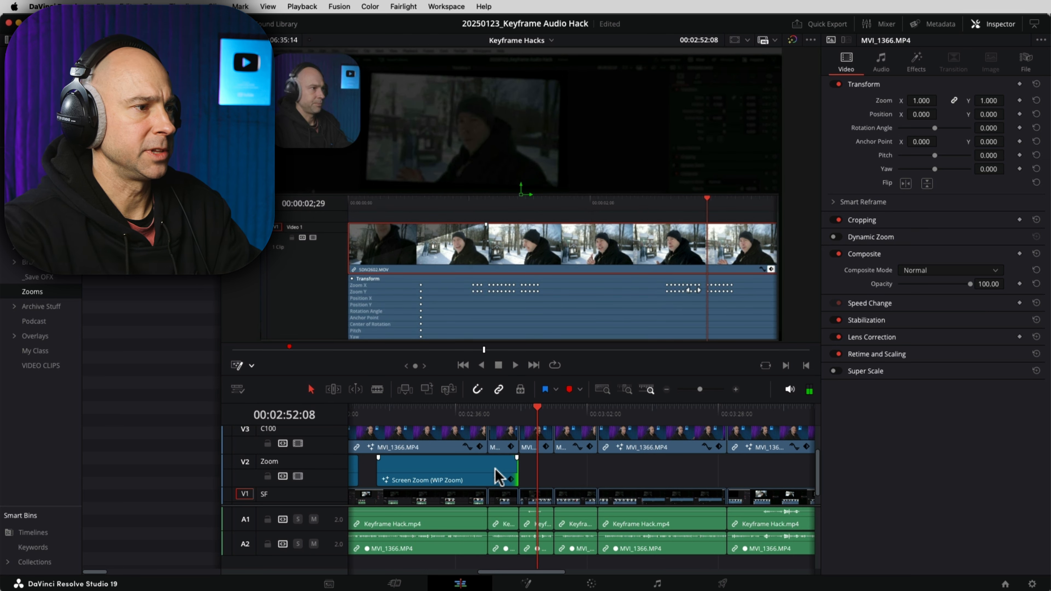
pyautogui.press('l')
pyautogui.press('l')
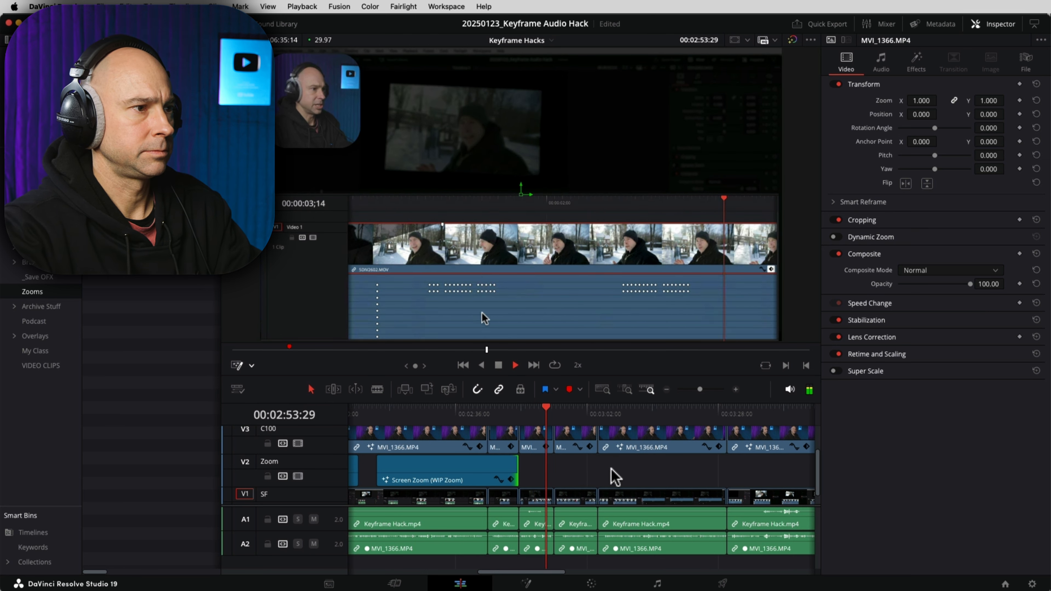
pyautogui.click(736, 389)
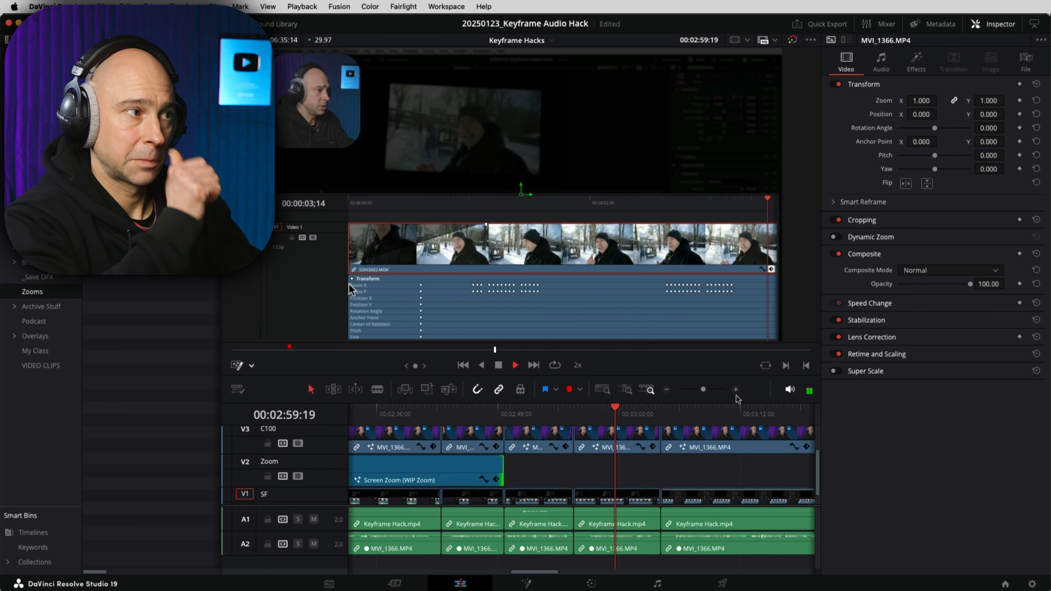
pyautogui.click(584, 411)
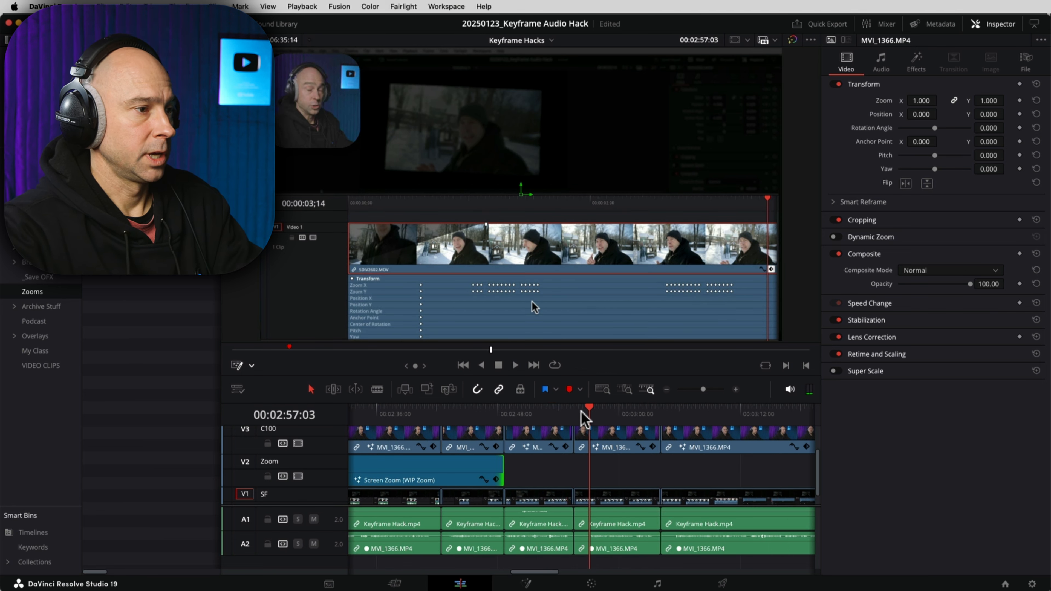
pyautogui.click(621, 468)
pyautogui.press('super+shift+[')
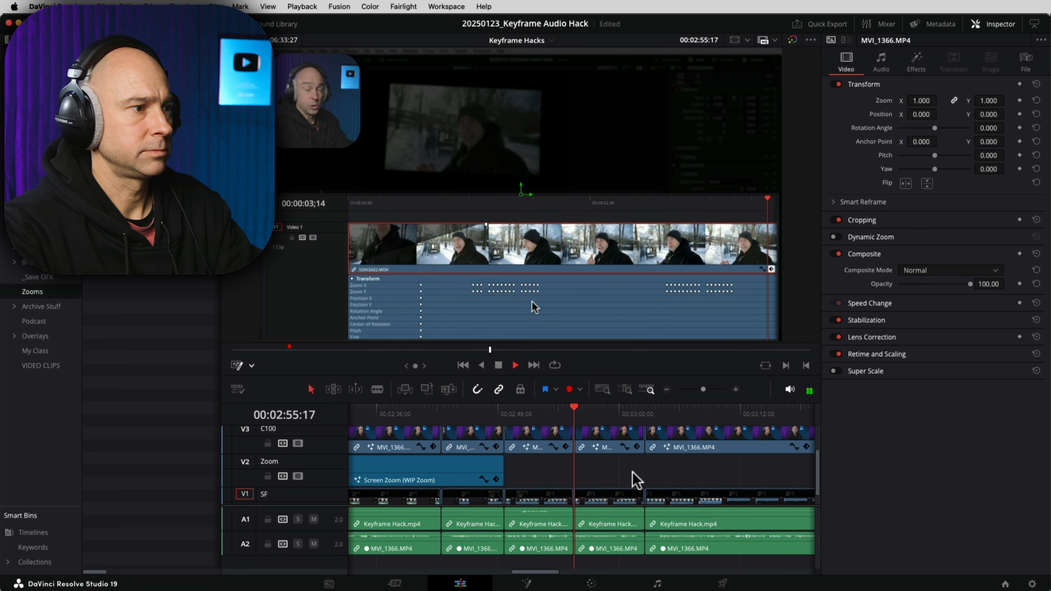
pyautogui.press('l')
pyautogui.press('space')
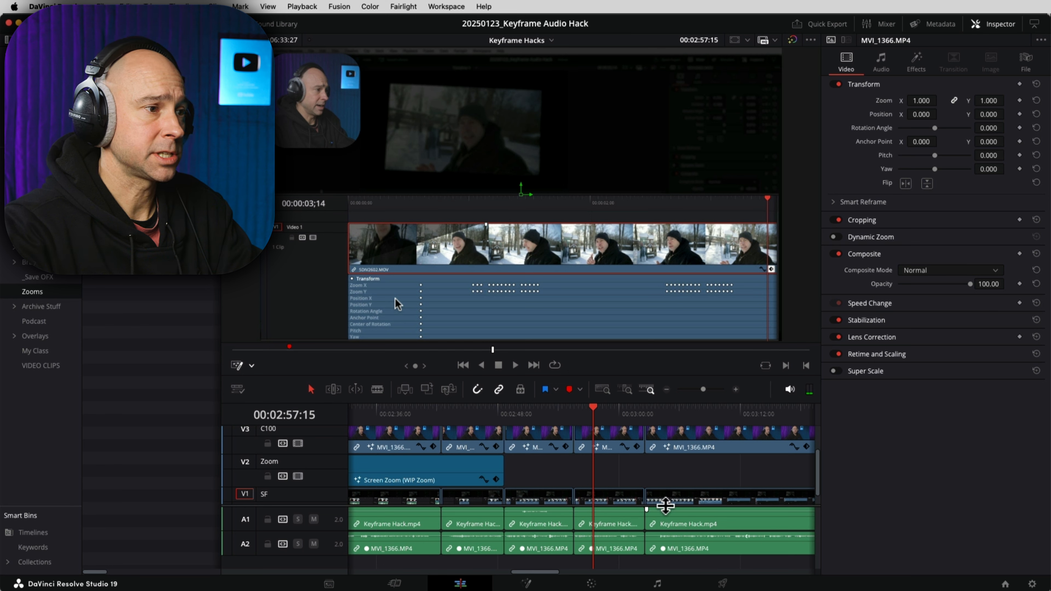
# Step: Drag the video/audio divider up to give the audio tracks more height
pyautogui.moveTo(664, 505); pyautogui.dragTo(664, 462)
pyautogui.press('space')
pyautogui.press('space')
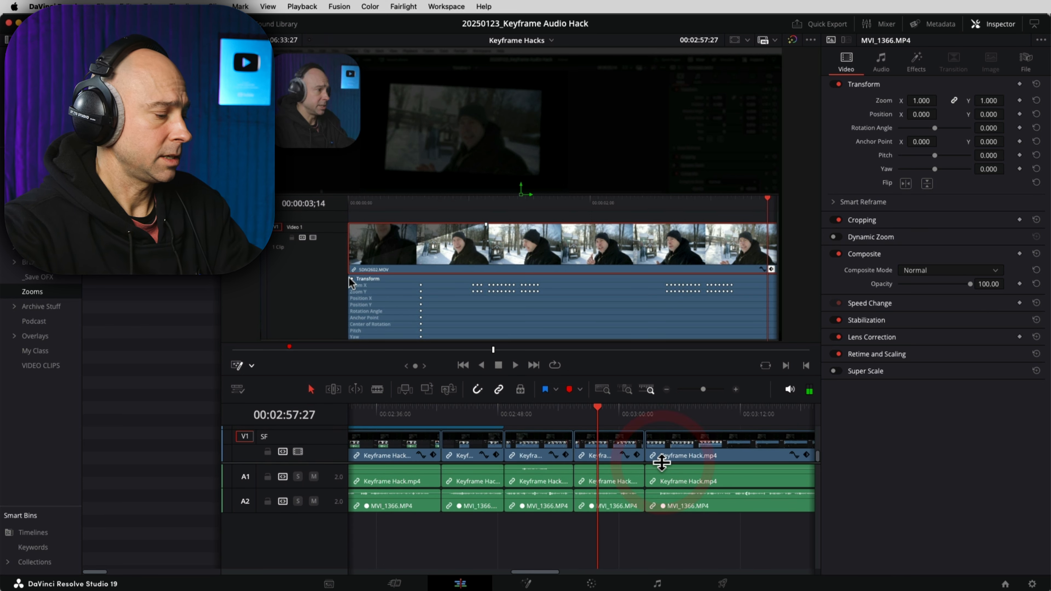
pyautogui.scroll(5, 671, 500)
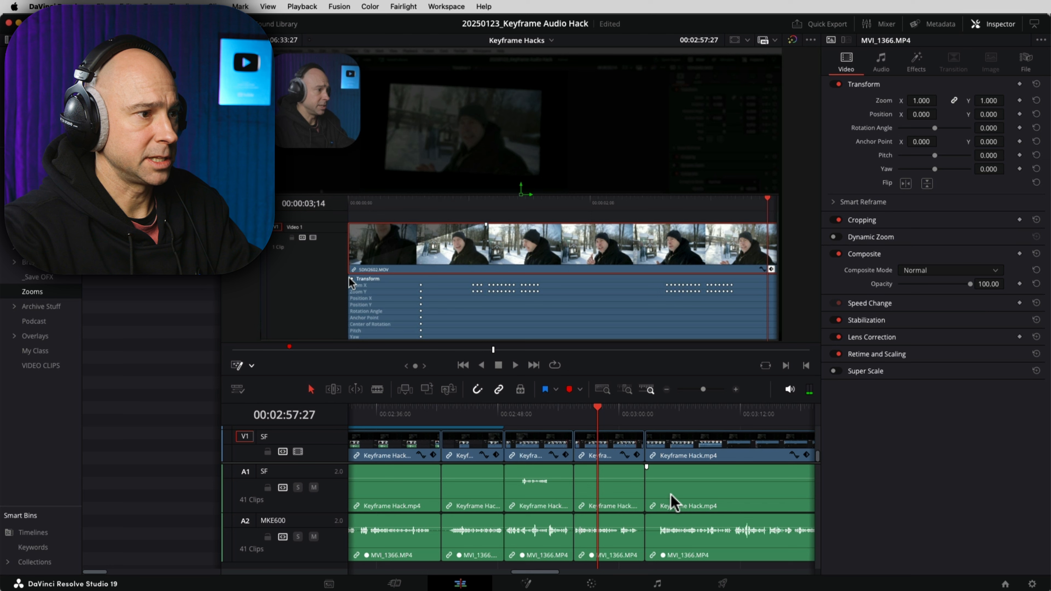
# Step: Scrub and replay the interview around 03:00–03:03 to find the pause near 03:02
pyautogui.click(655, 416)
pyautogui.moveTo(655, 417); pyautogui.dragTo(658, 417)
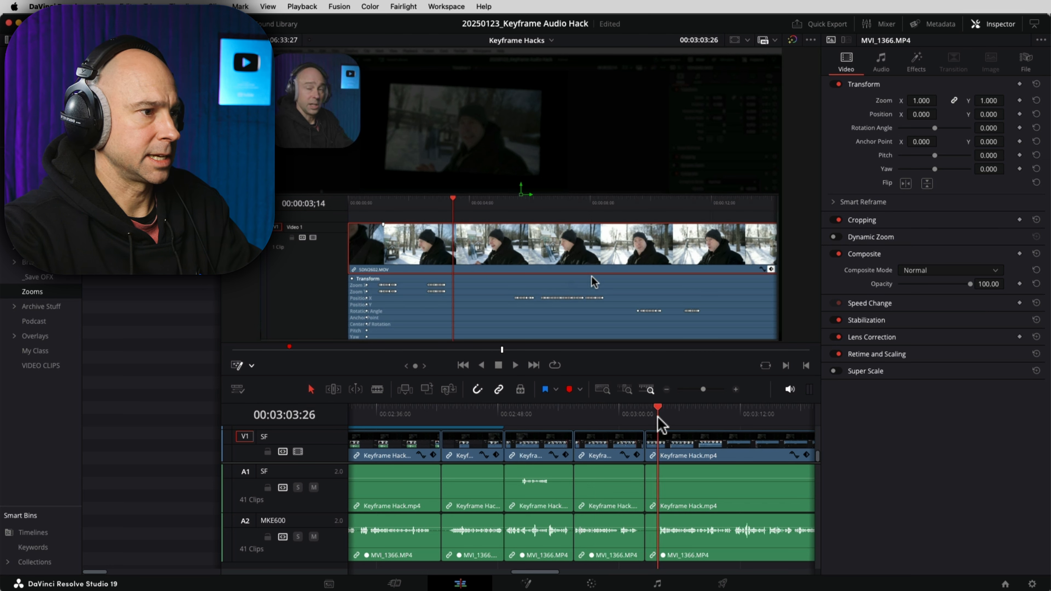
pyautogui.press('Up')
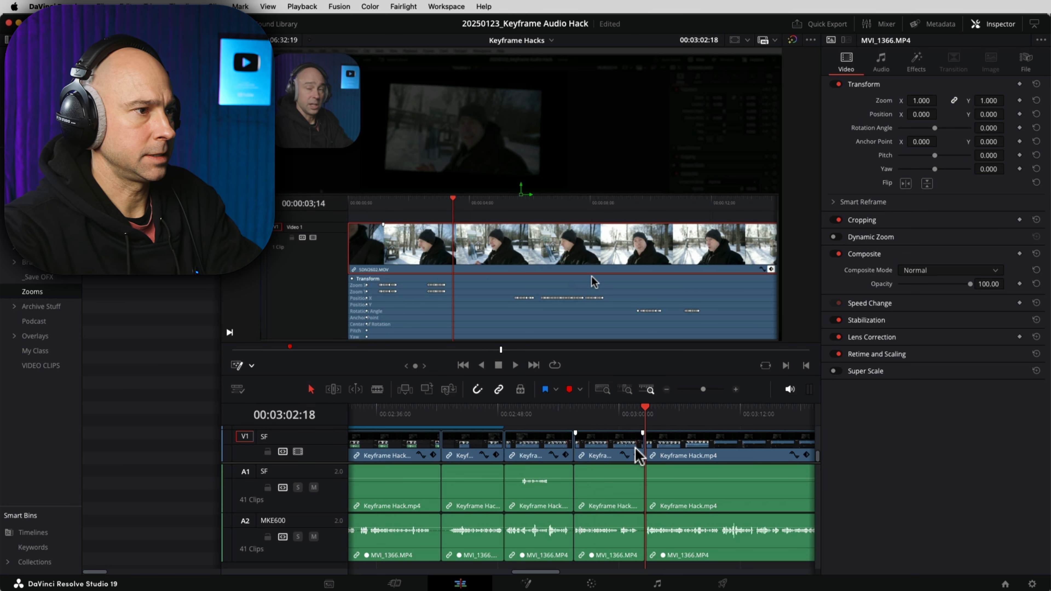
pyautogui.click(624, 422)
pyautogui.press('space')
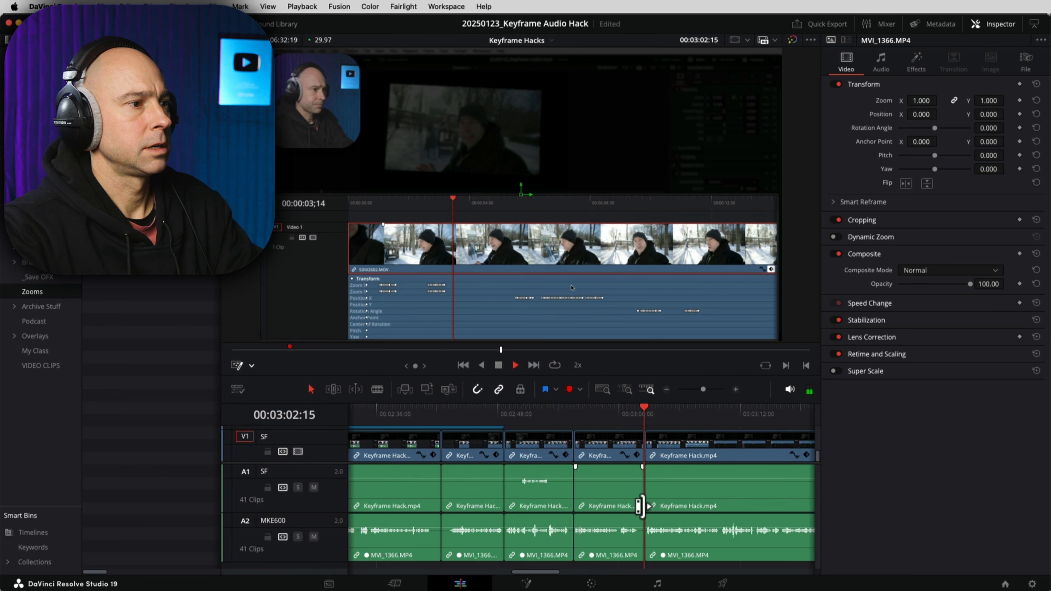
pyautogui.click(623, 410)
pyautogui.press('space')
# Step: Ripple-trim the clip start to the playhead at the pause near 03:26 and review at 2x
pyautogui.press('l')
pyautogui.press('l')
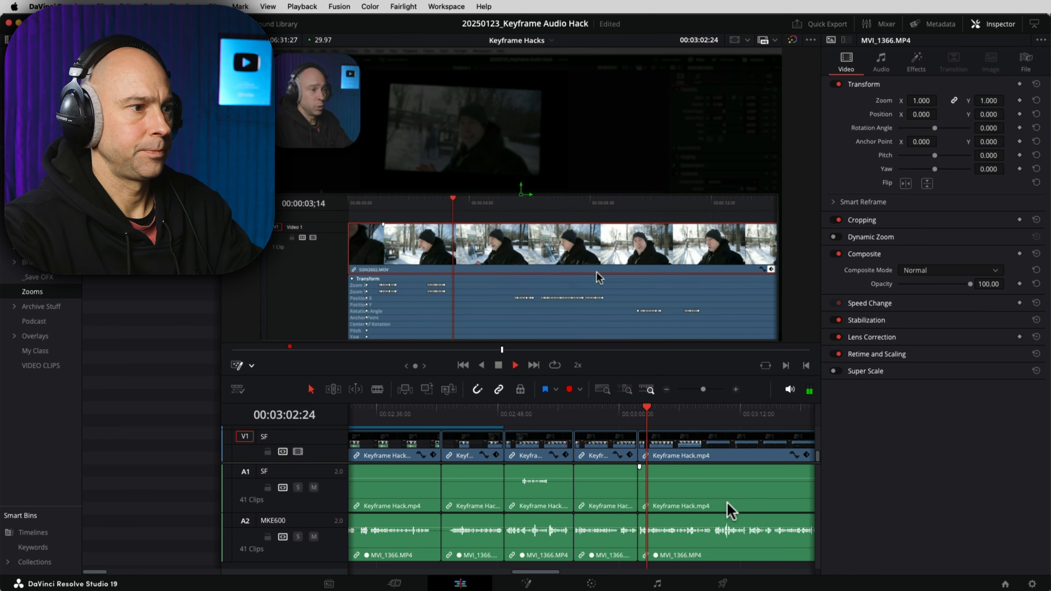
pyautogui.click(557, 546)
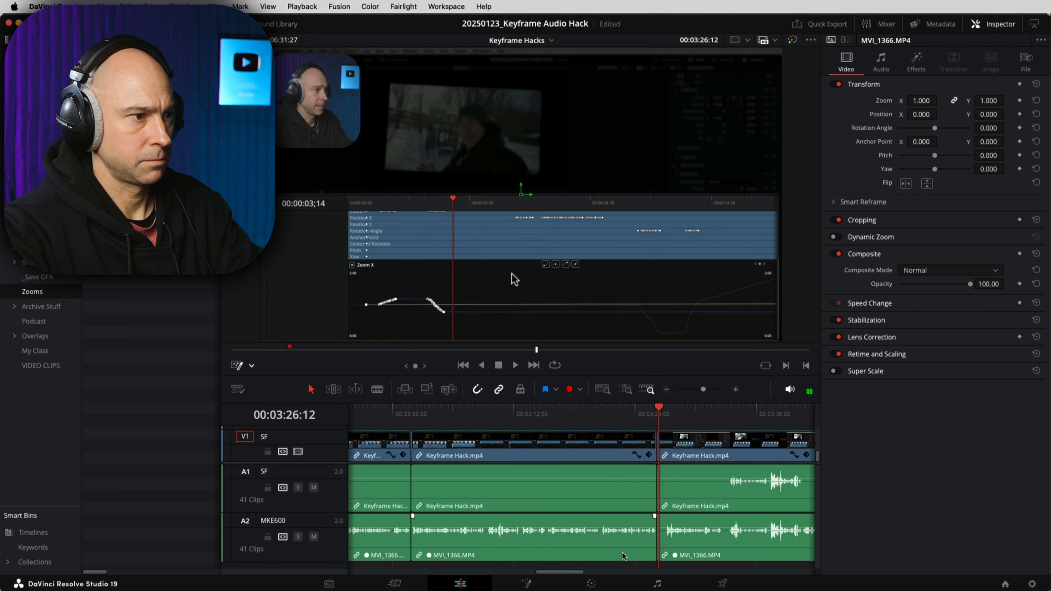
pyautogui.press('space')
pyautogui.press('super+shift+[')
pyautogui.press('l')
pyautogui.press('l')
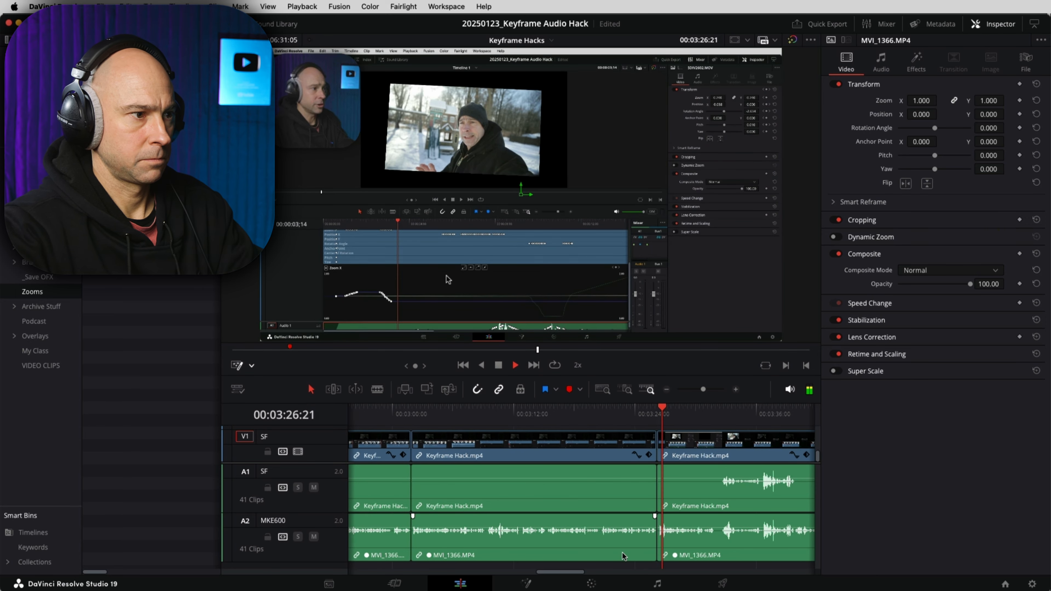
pyautogui.click(675, 454)
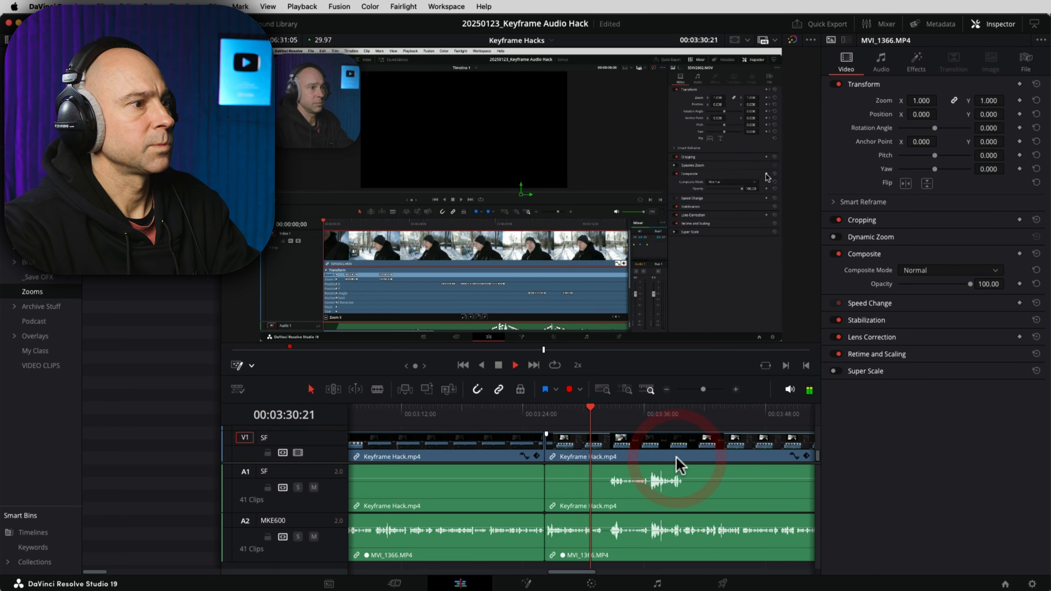
pyautogui.click(521, 483)
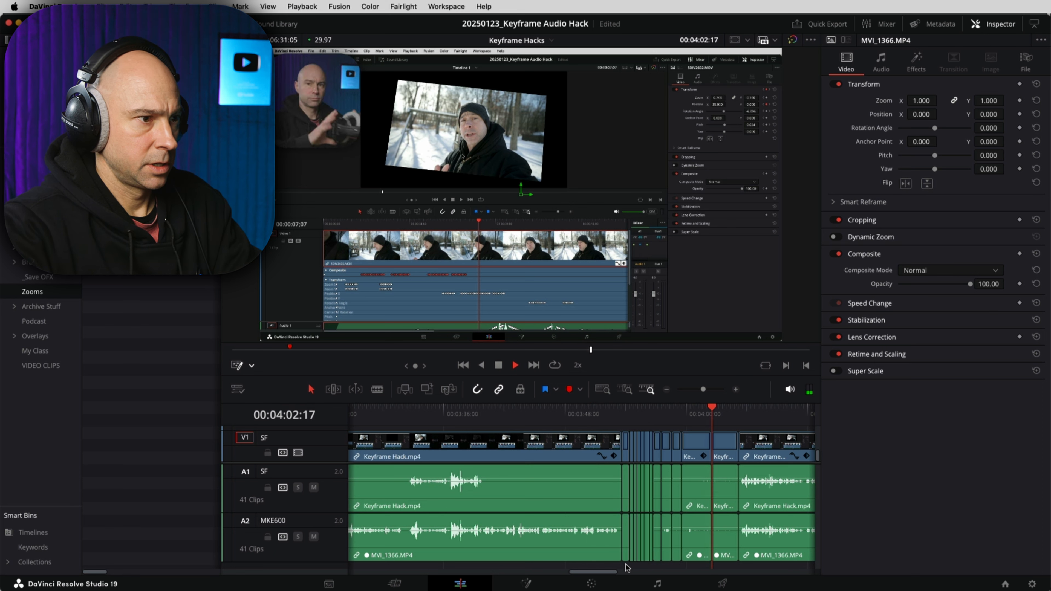
# Step: Ripple-delete the cluster of short clips around 04:00
pyautogui.press('space')
pyautogui.moveTo(627, 567); pyautogui.dragTo(722, 439)
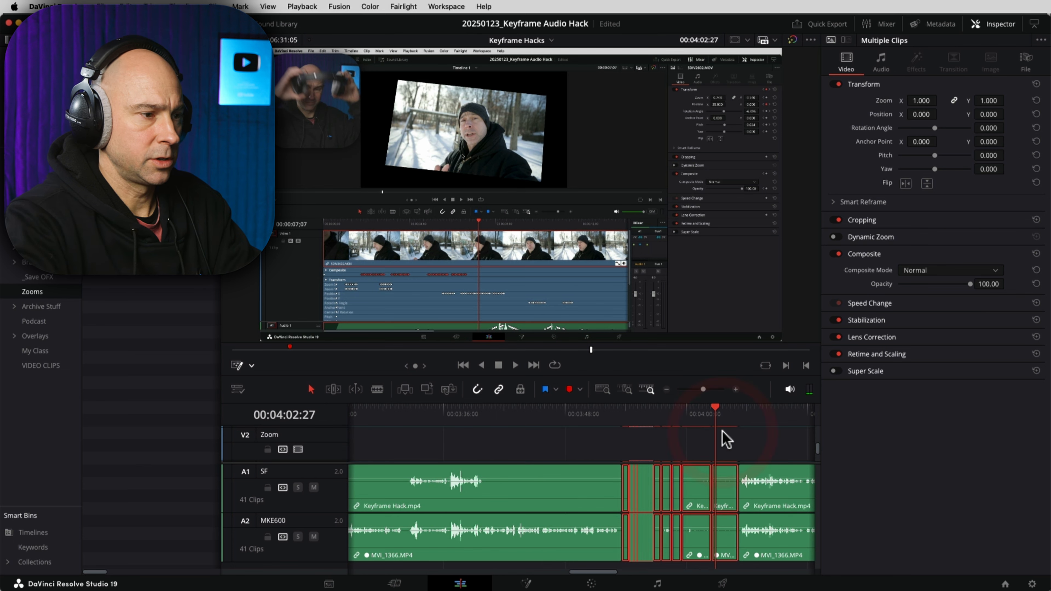
pyautogui.press('BackSpace')
# Step: Delete the middle clips, then the SF video and audio clips after 03:55
pyautogui.moveTo(757, 524); pyautogui.dragTo(576, 477)
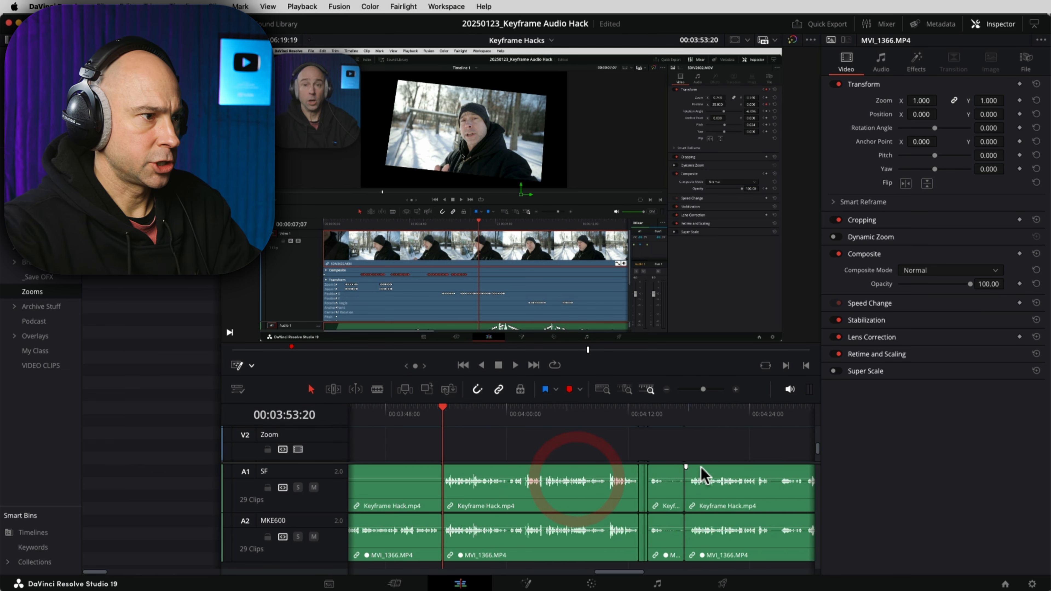
pyautogui.moveTo(609, 418); pyautogui.dragTo(686, 413)
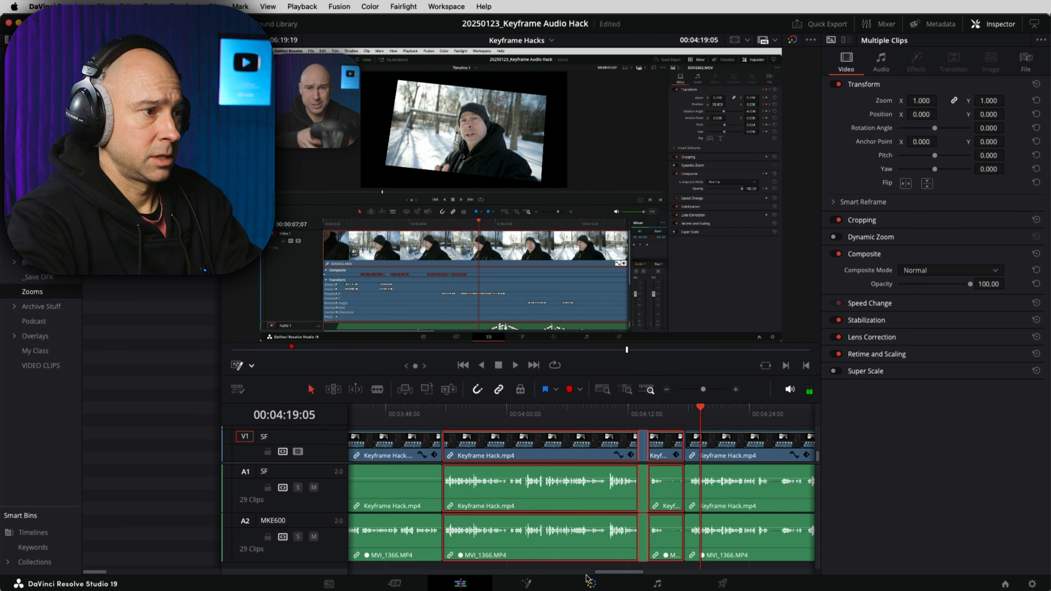
pyautogui.press('BackSpace')
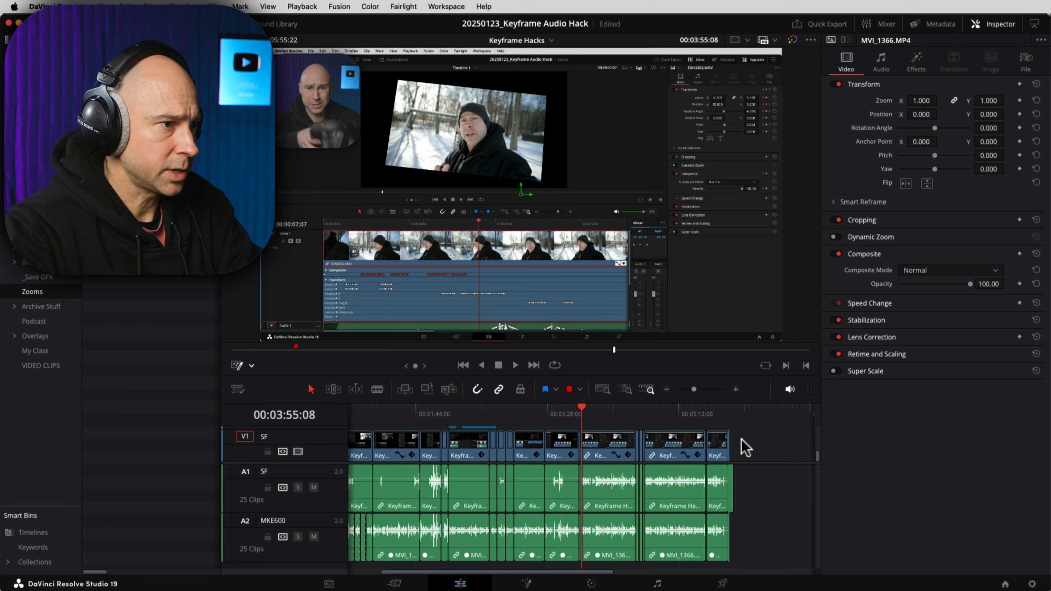
pyautogui.moveTo(757, 500); pyautogui.dragTo(599, 478)
pyautogui.press('Delete')
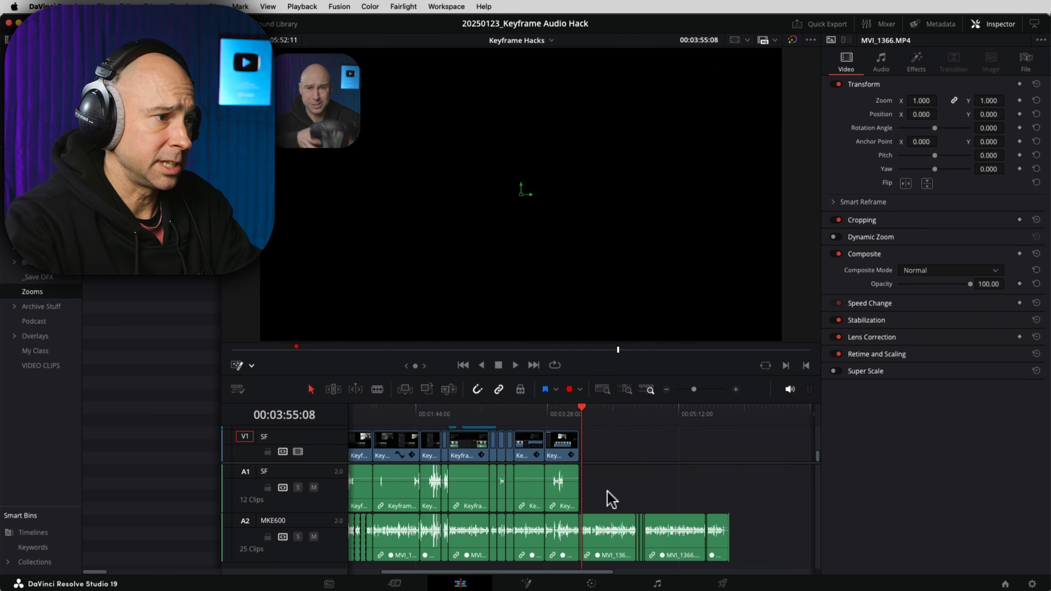
# Step: Enlarge the timeline panel and remove the effect applied to the clip
pyautogui.scroll(2, 624, 449)
pyautogui.scroll(-2, 624, 448)
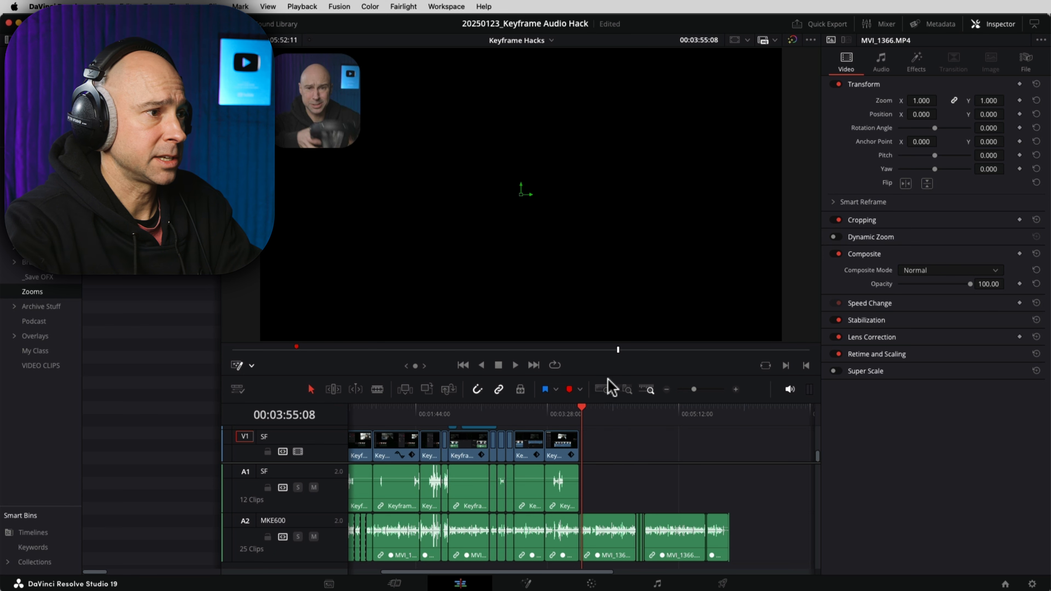
pyautogui.moveTo(606, 376); pyautogui.dragTo(605, 319)
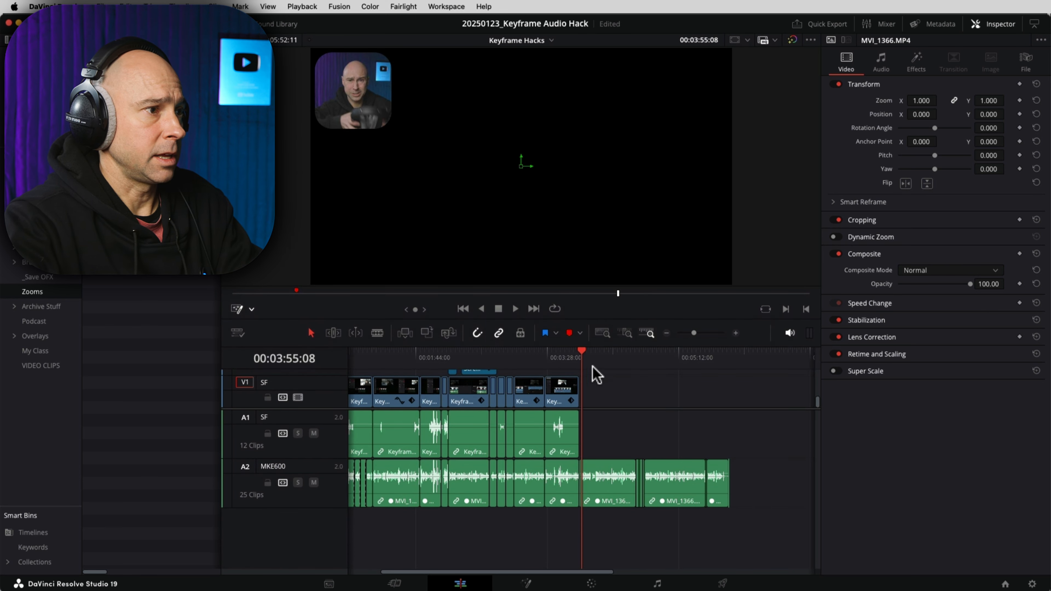
pyautogui.scroll(2, 598, 376)
pyautogui.scroll(-2, 612, 393)
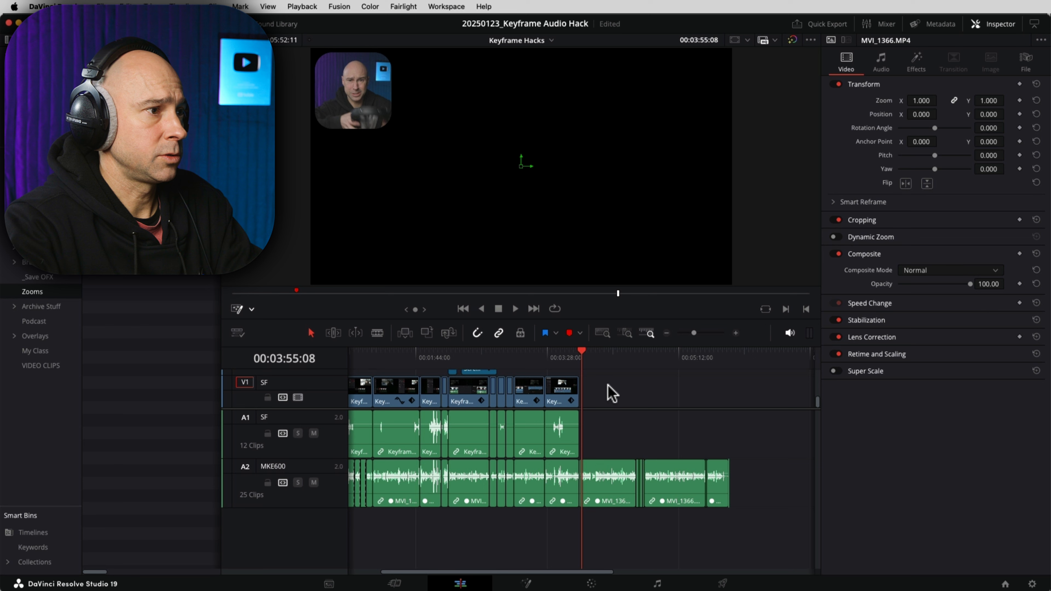
pyautogui.scroll(2, 612, 393)
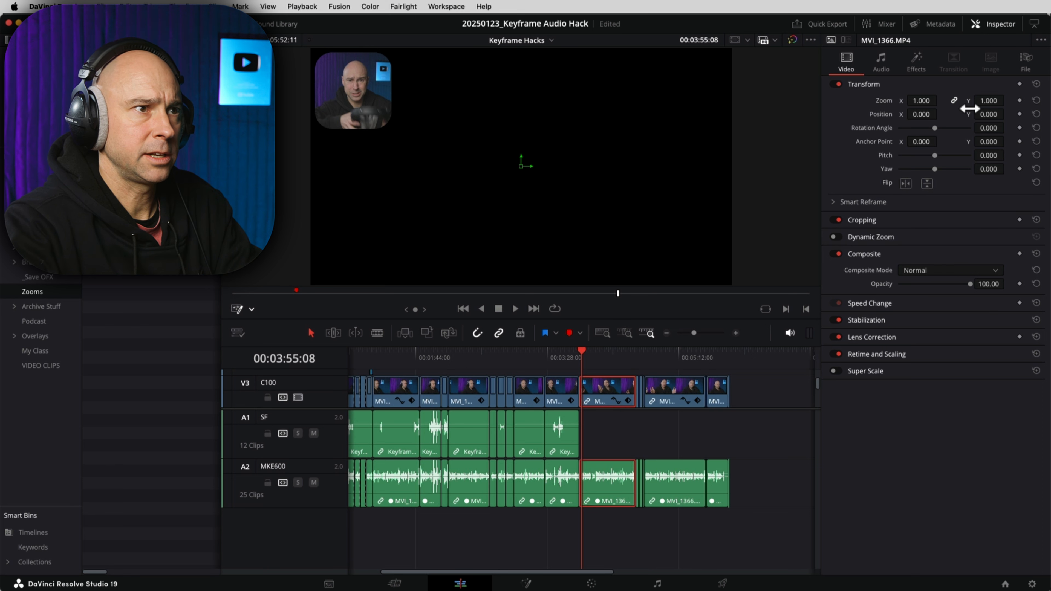
pyautogui.click(917, 62)
pyautogui.click(1015, 109)
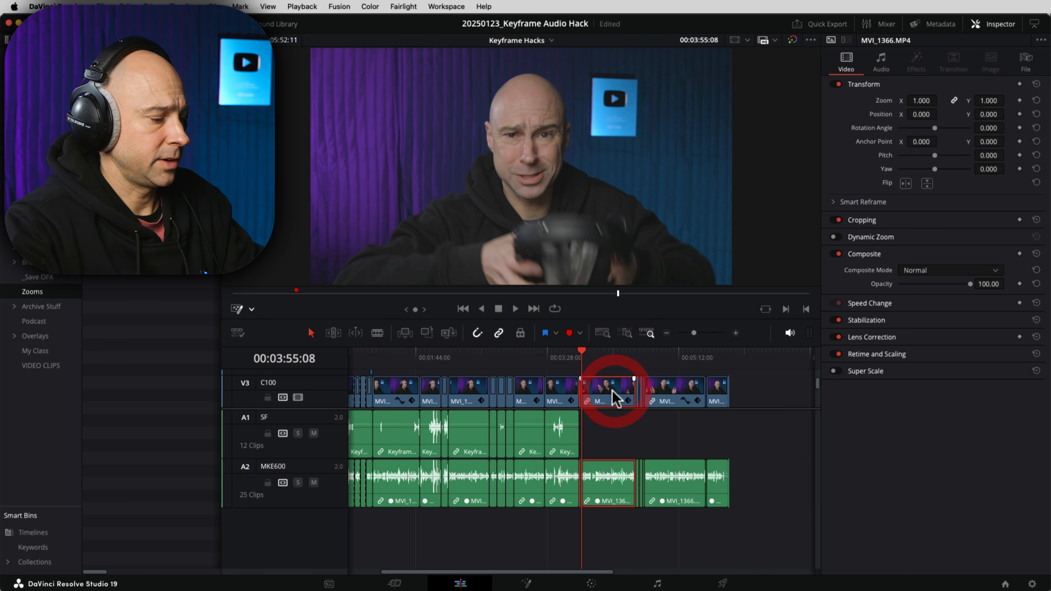
# Step: Paste the copied C100 clip attributes onto the final C100 clips and their audio
pyautogui.moveTo(749, 396); pyautogui.dragTo(641, 398)
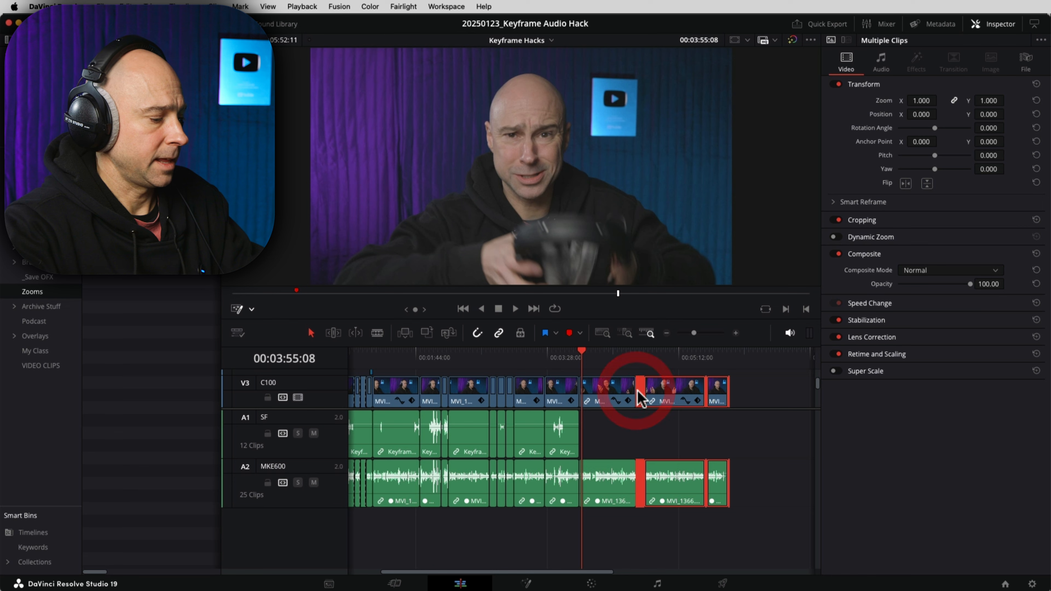
pyautogui.hotkey('alt', 'v')
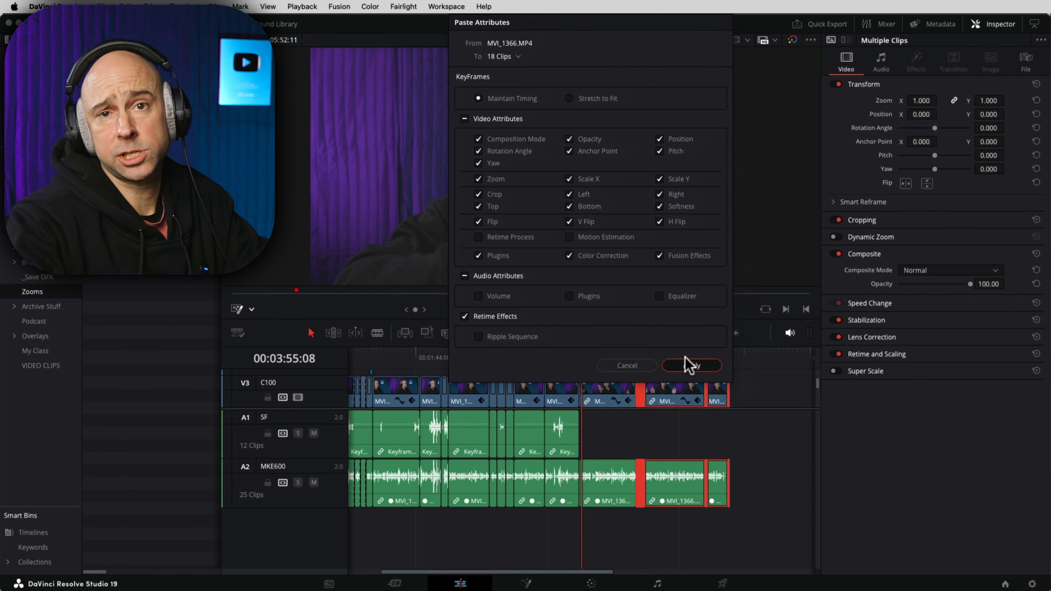
pyautogui.click(691, 366)
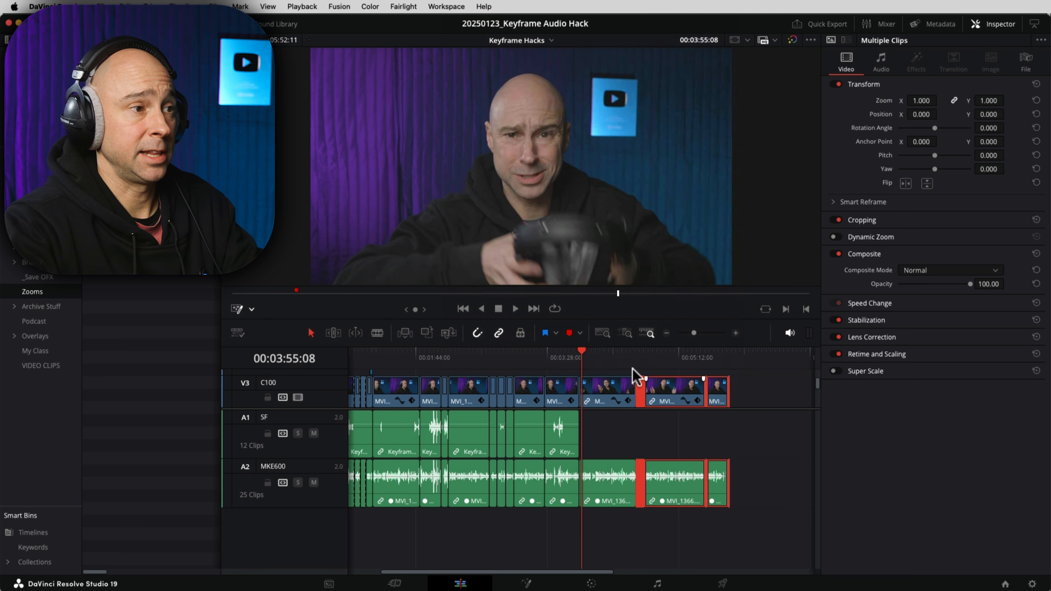
# Step: Ripple-delete the clips between 00:04:28:27 and 00:04:44:27, then drag Talk Head Zoom onto V4
pyautogui.click(670, 354)
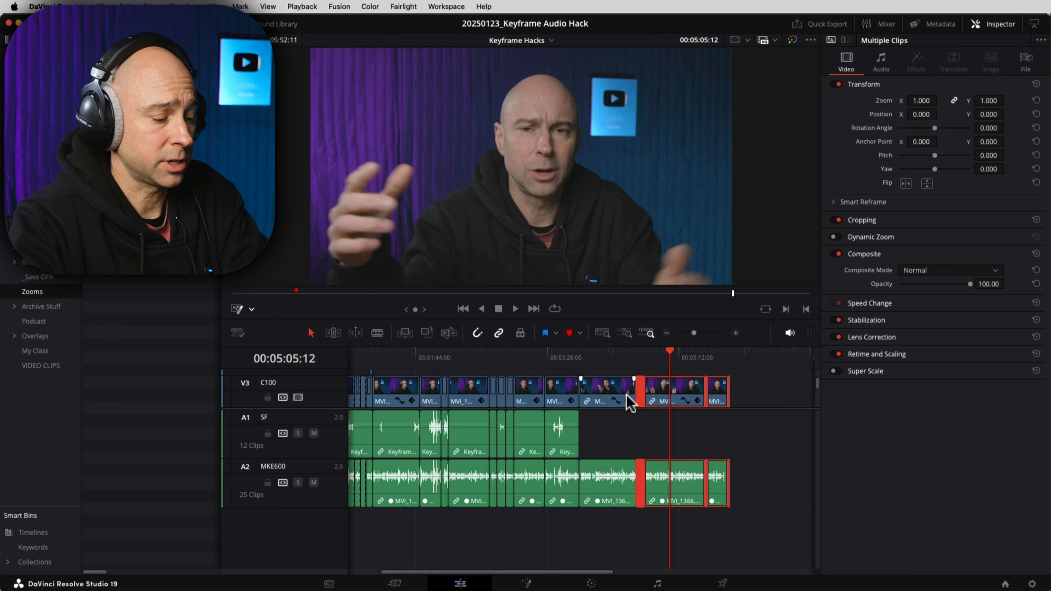
pyautogui.click(772, 396)
pyautogui.press('super+equal')
pyautogui.press('super+equal')
pyautogui.moveTo(433, 431); pyautogui.dragTo(580, 429)
pyautogui.click(545, 353)
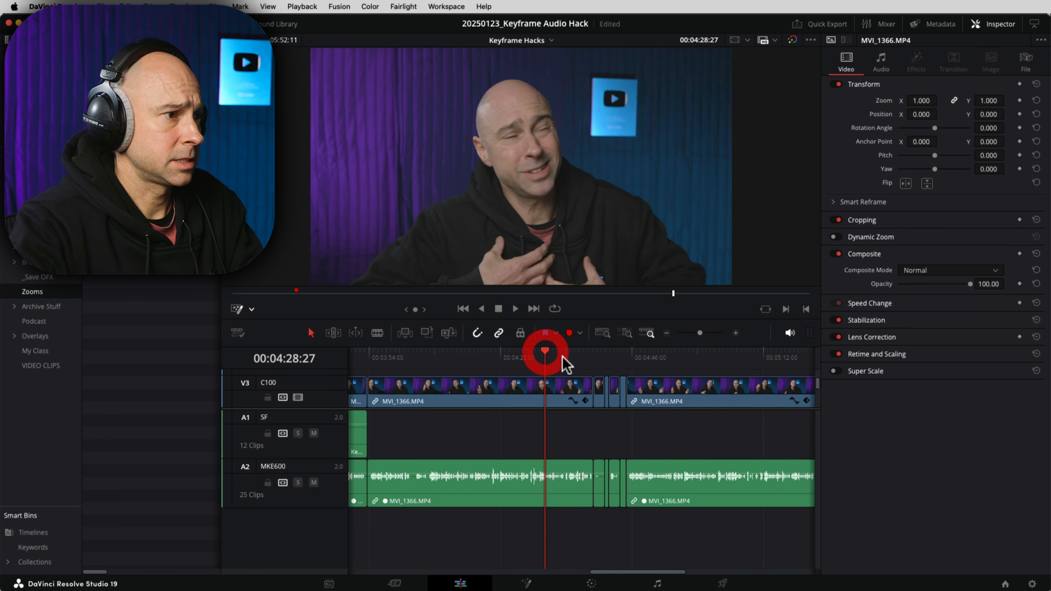
pyautogui.click(626, 356)
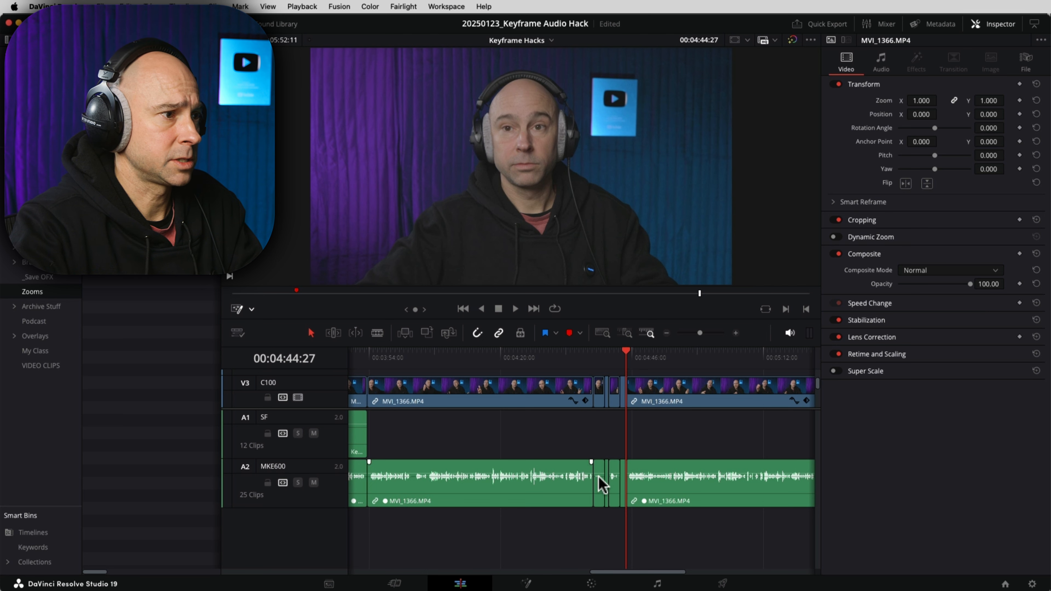
pyautogui.moveTo(610, 514); pyautogui.dragTo(554, 389)
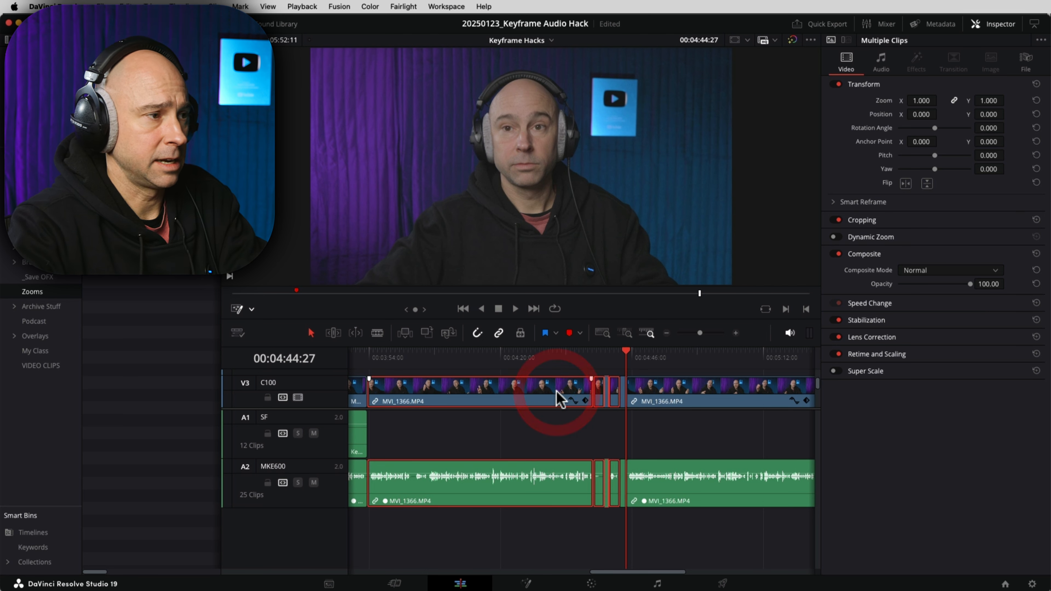
pyautogui.hotkey('shift', 'BackSpace')
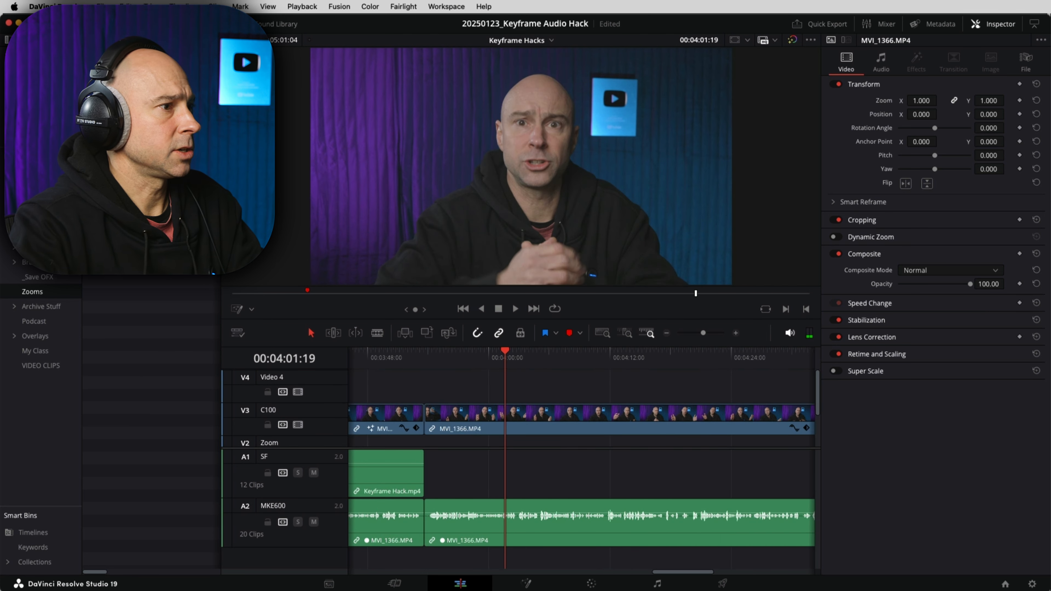
pyautogui.moveTo(140, 100); pyautogui.dragTo(488, 395)
# Step: Drop the Talk Head Zoom clip on V4 and shift it earlier to punch in to 1.150
pyautogui.click(466, 355)
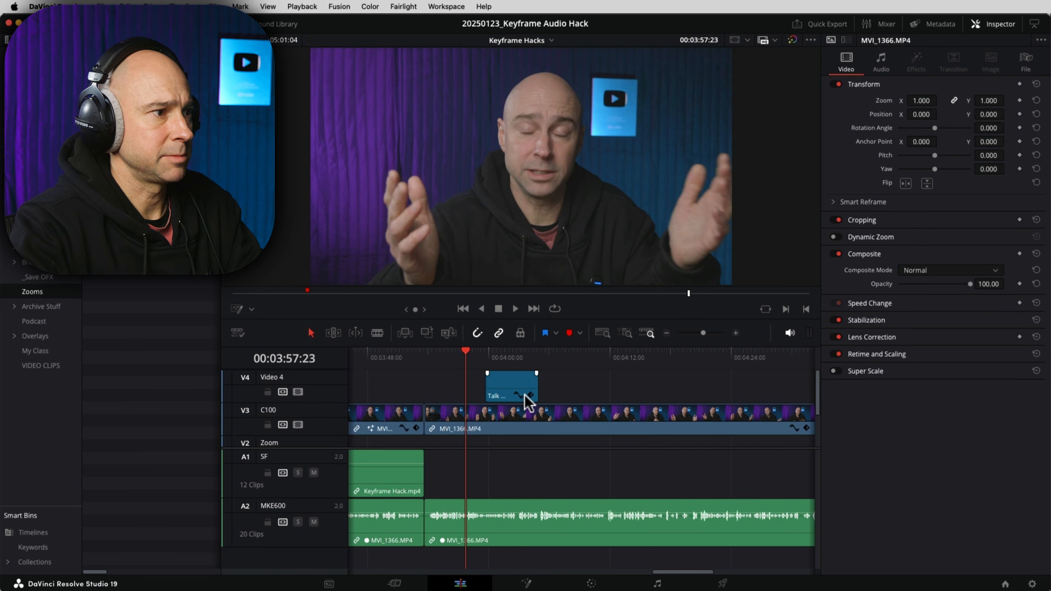
pyautogui.press('space')
pyautogui.press('space')
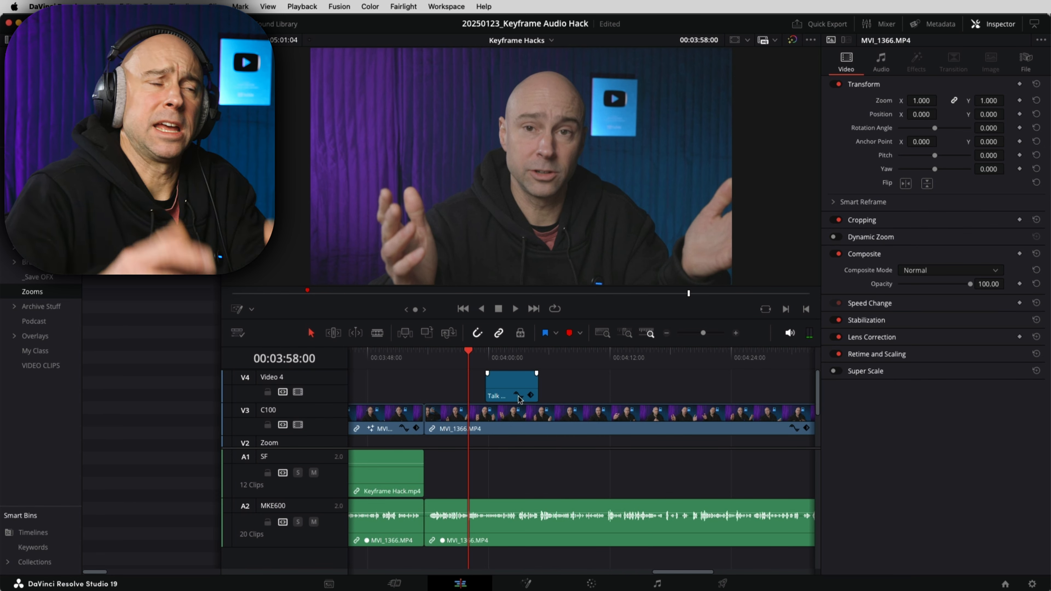
pyautogui.moveTo(501, 379); pyautogui.dragTo(481, 379)
pyautogui.press('space')
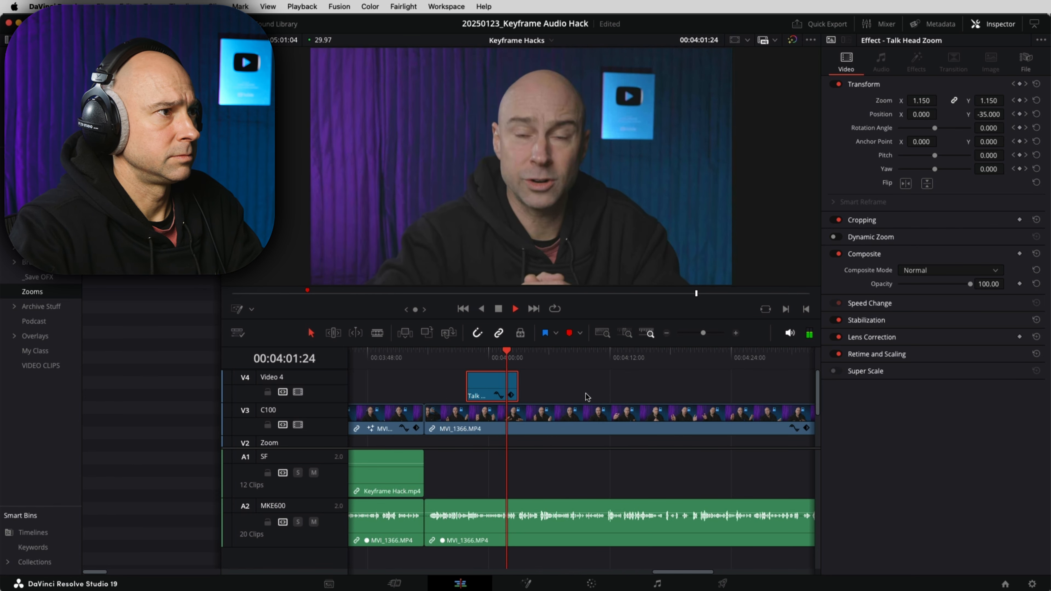
# Step: Play through the later cut to check the edit
pyautogui.moveTo(765, 385); pyautogui.dragTo(620, 385)
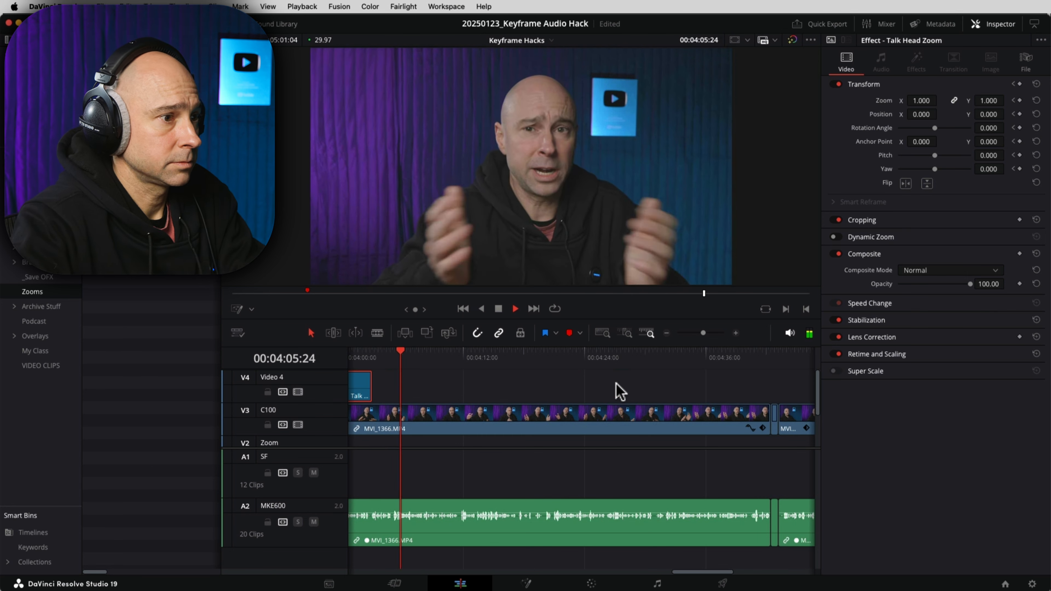
pyautogui.press('space')
pyautogui.moveTo(730, 397); pyautogui.dragTo(519, 397)
pyautogui.click(536, 357)
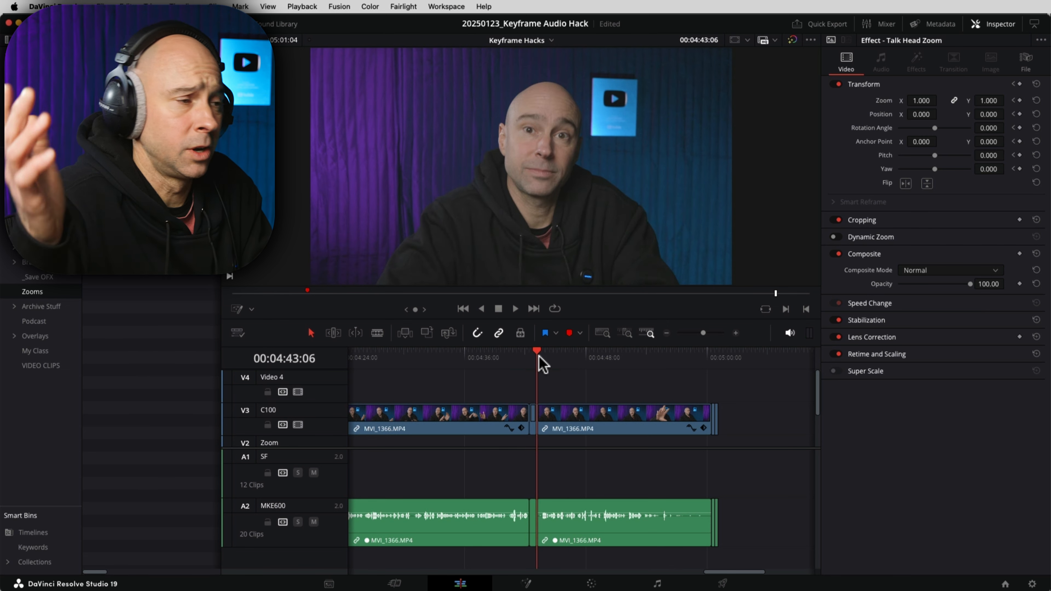
pyautogui.press('space')
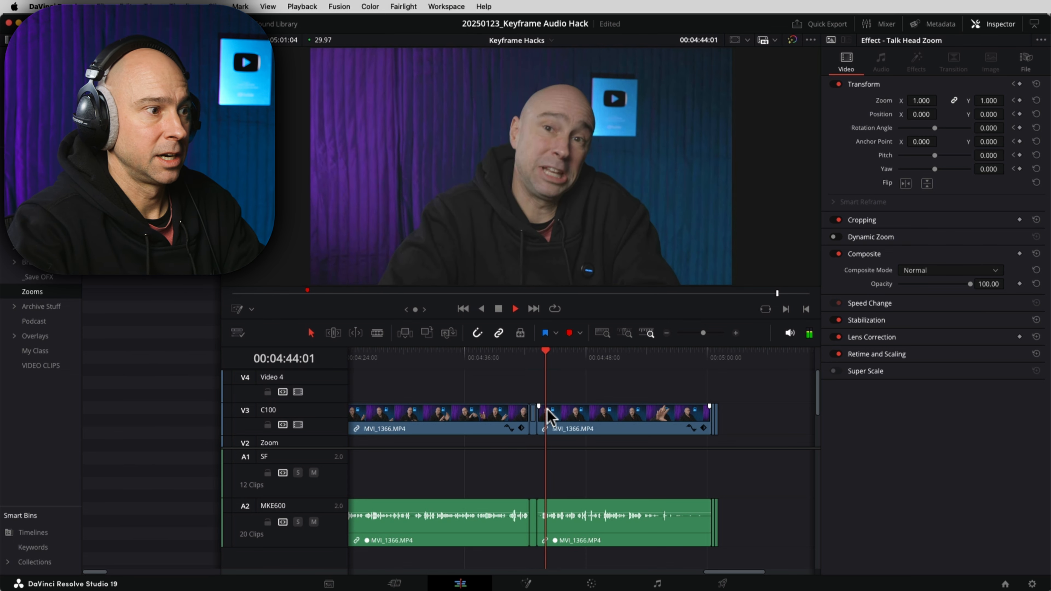
pyautogui.press('space')
# Step: Replay the section under the zoom clip at 2x speed
pyautogui.hscroll(-10, 628, 441)
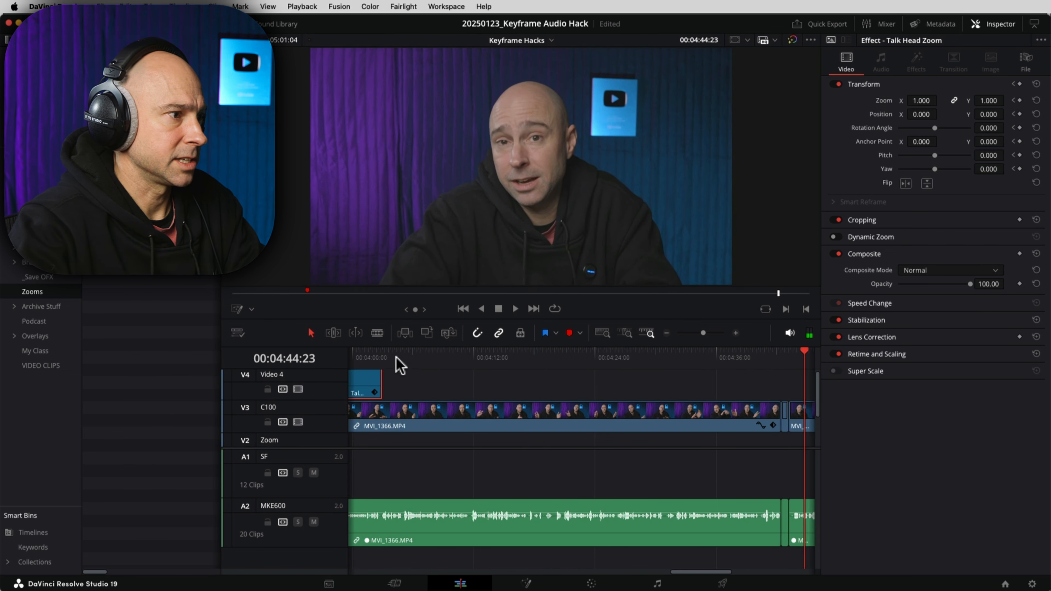
pyautogui.click(397, 365)
pyautogui.press('space')
pyautogui.press('l')
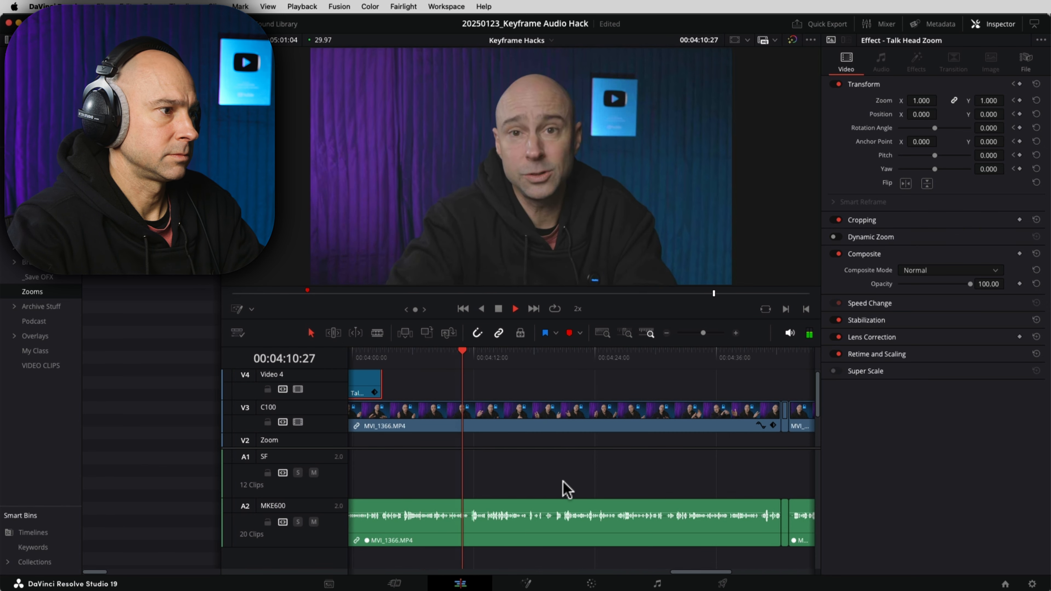
pyautogui.press('space')
pyautogui.hscroll(-7, 638, 479)
# Step: Option-drag a copy of the zoom clip to the playhead, align it, and review at 2x
pyautogui.moveTo(531, 398); pyautogui.dragTo(667, 391)
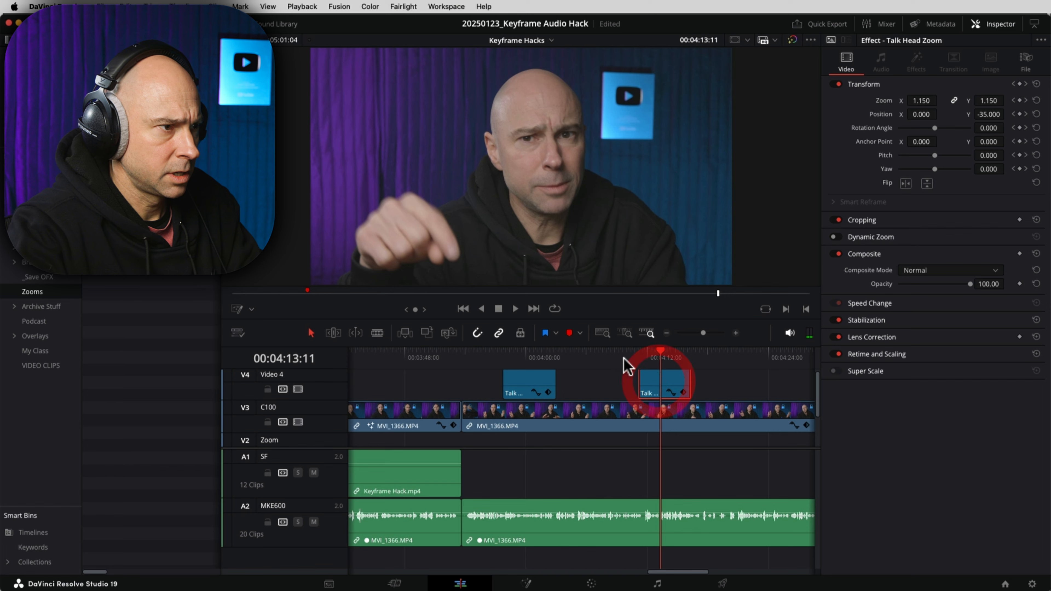
pyautogui.click(635, 358)
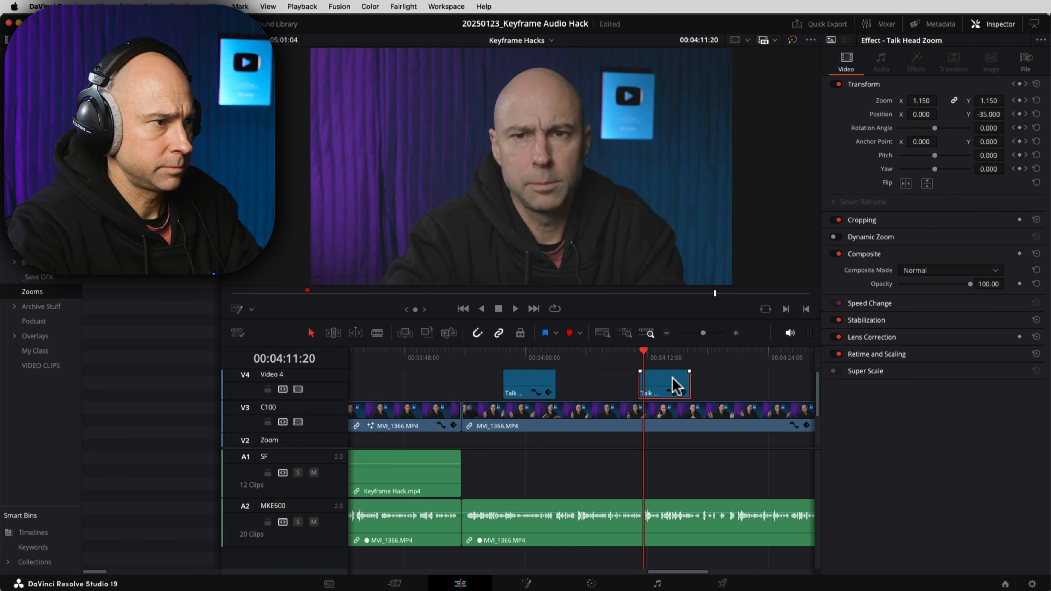
pyautogui.moveTo(673, 378); pyautogui.dragTo(677, 377)
pyautogui.click(630, 365)
pyautogui.press('l')
pyautogui.press('l')
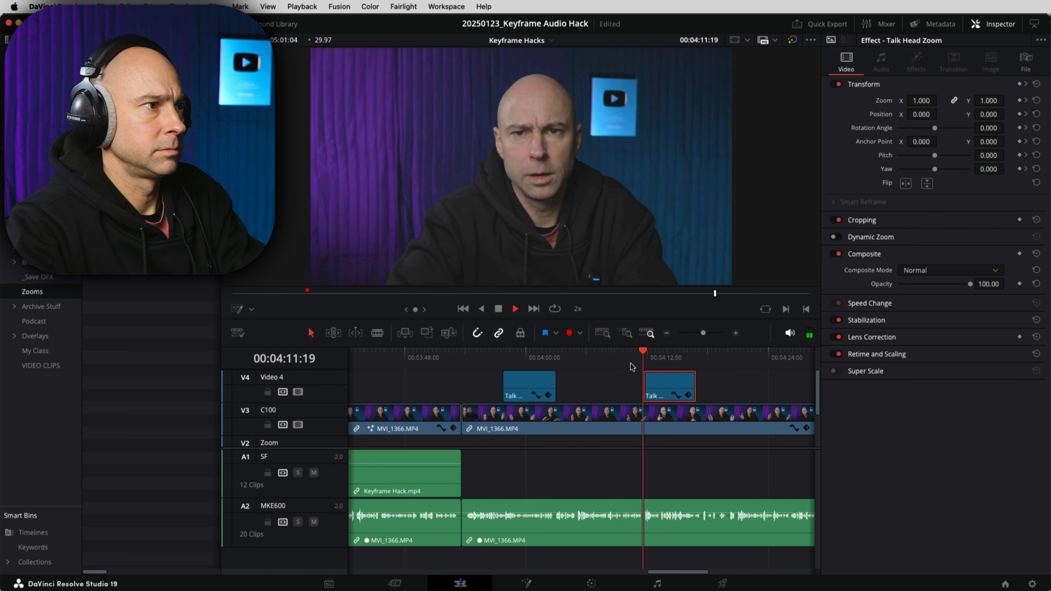
pyautogui.press('space')
pyautogui.press('space')
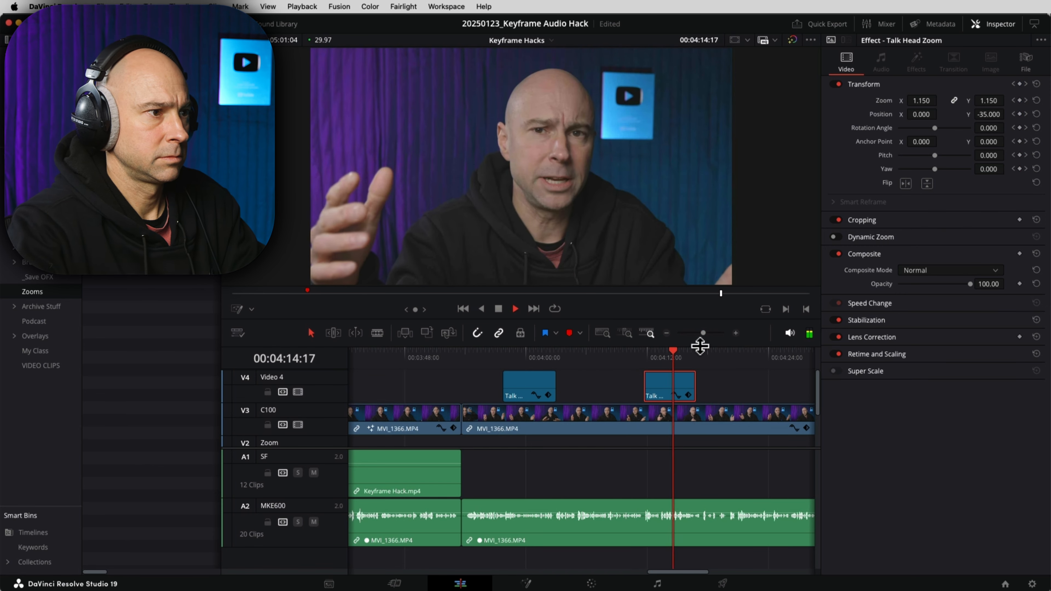
pyautogui.moveTo(750, 387); pyautogui.dragTo(529, 385)
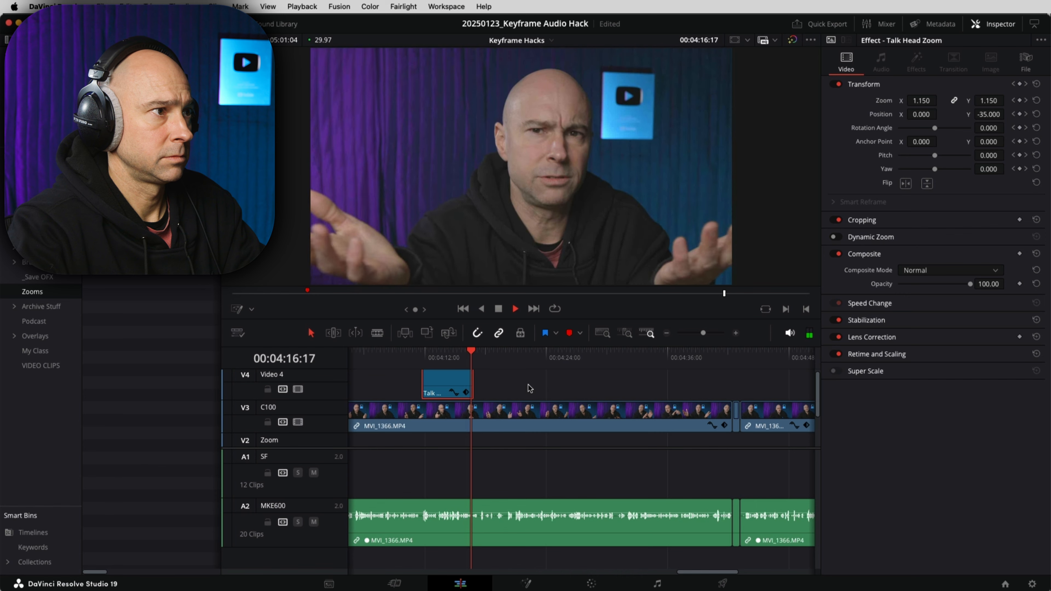
# Step: Extend the second zoom clip's end to 00:04:20:00 and check its Transform keyframes
pyautogui.click(468, 377)
pyautogui.press('space')
pyautogui.moveTo(469, 378); pyautogui.dragTo(504, 381)
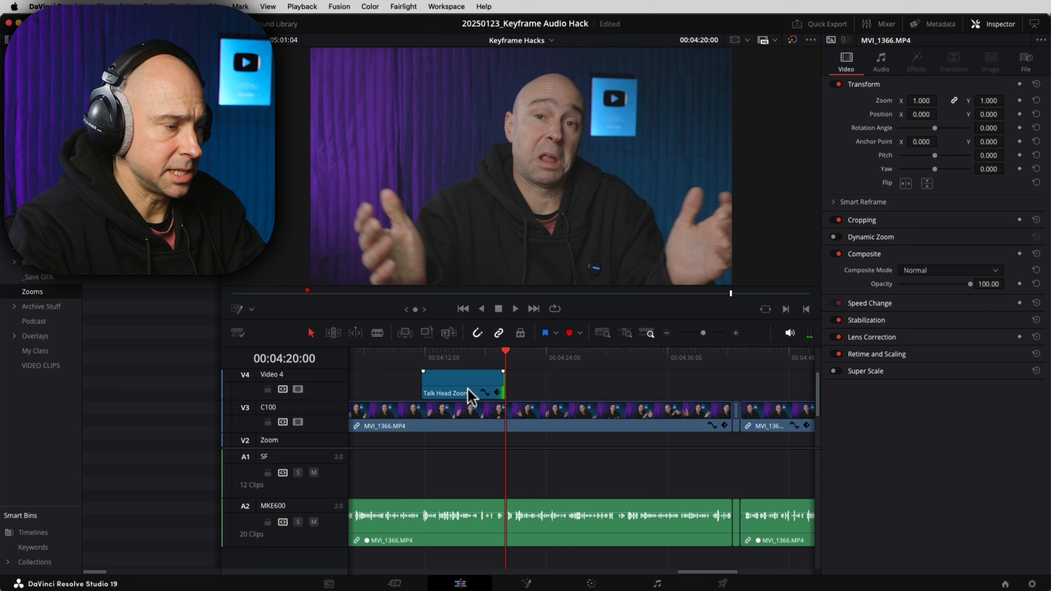
pyautogui.click(497, 393)
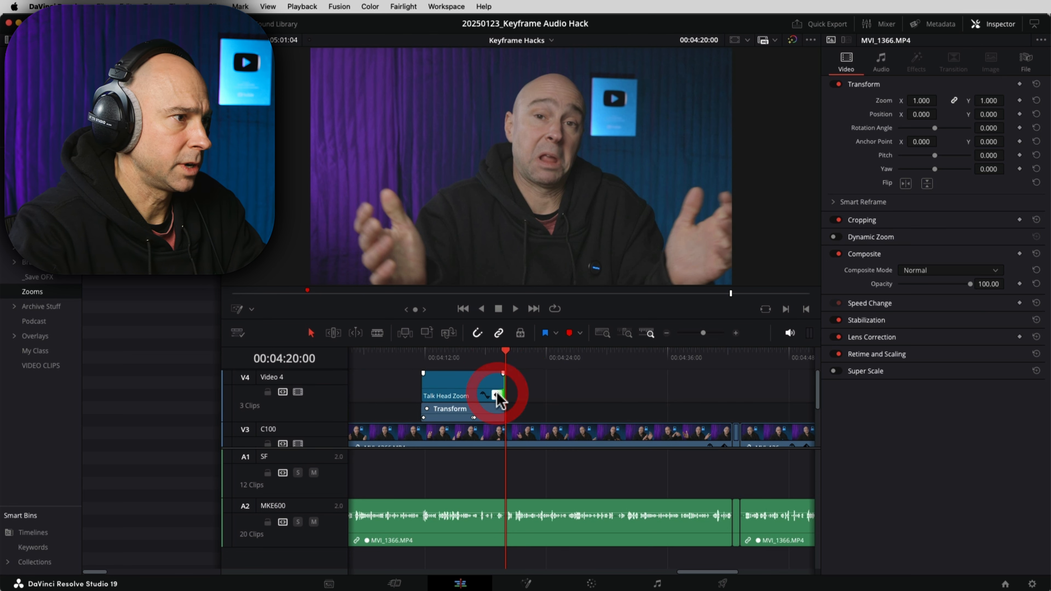
pyautogui.click(473, 418)
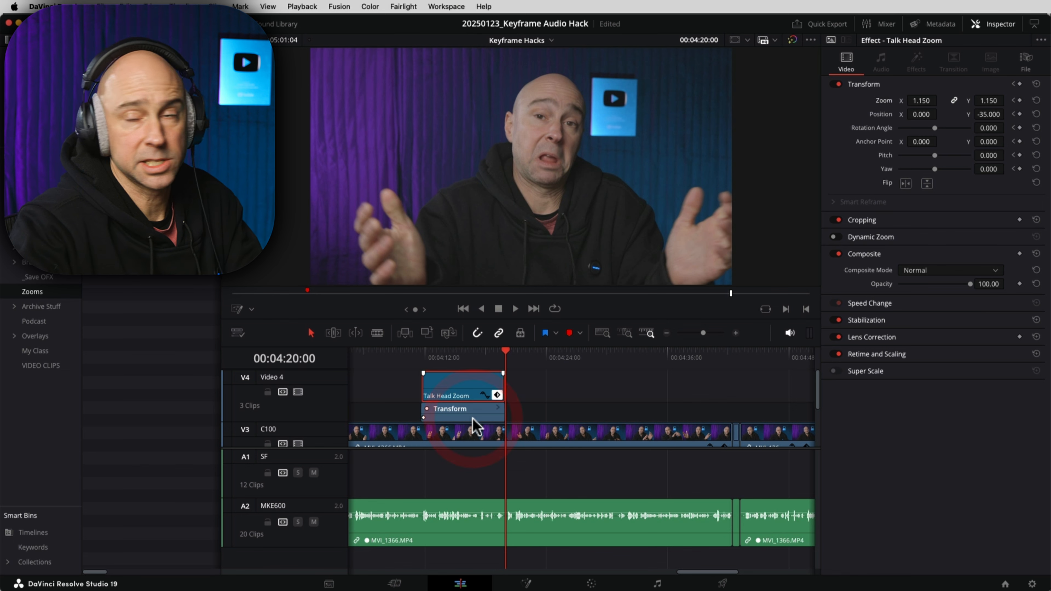
pyautogui.click(497, 394)
# Step: Play back the lengthened zoom at 2x, then switch over to Finder
pyautogui.click(492, 352)
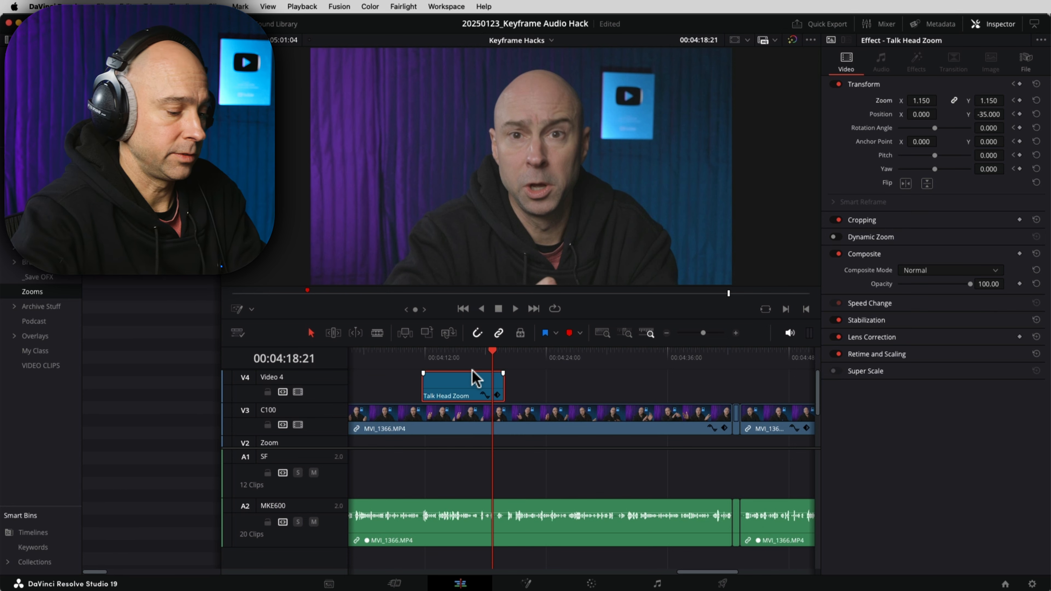
pyautogui.press('space')
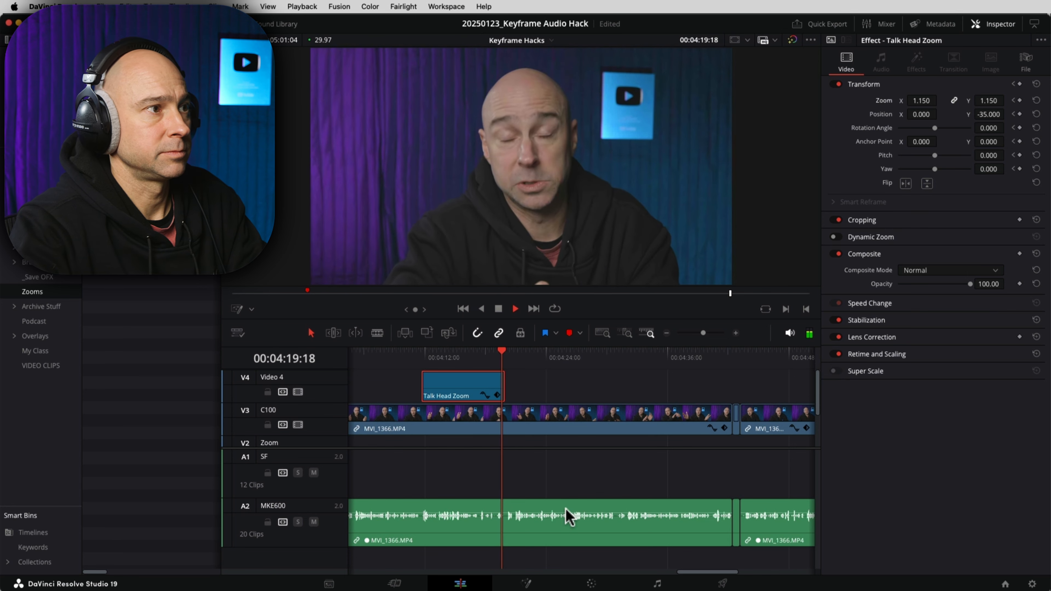
pyautogui.press('l')
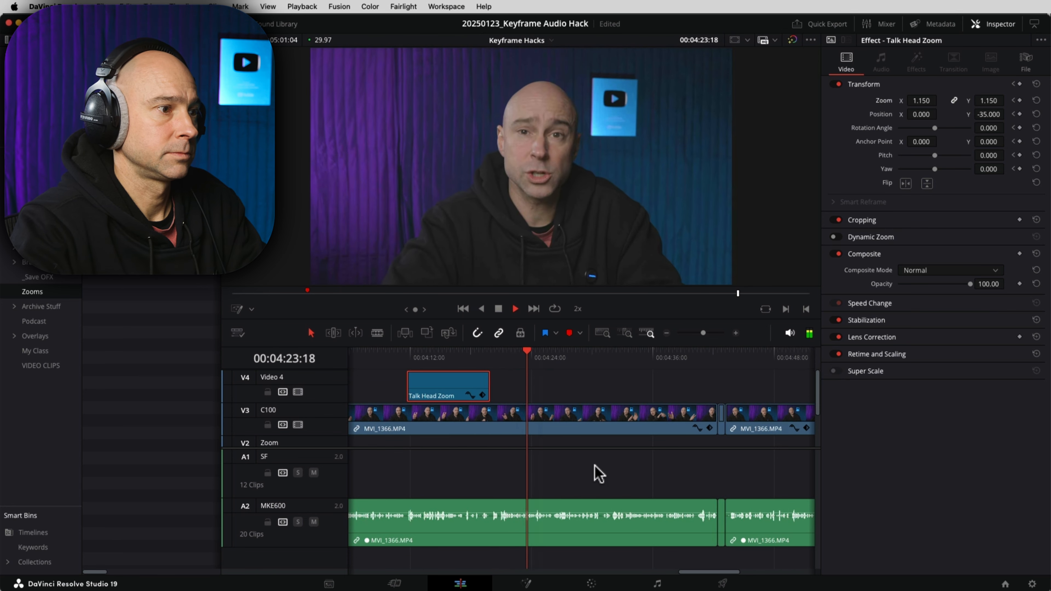
pyautogui.moveTo(594, 465); pyautogui.dragTo(570, 474)
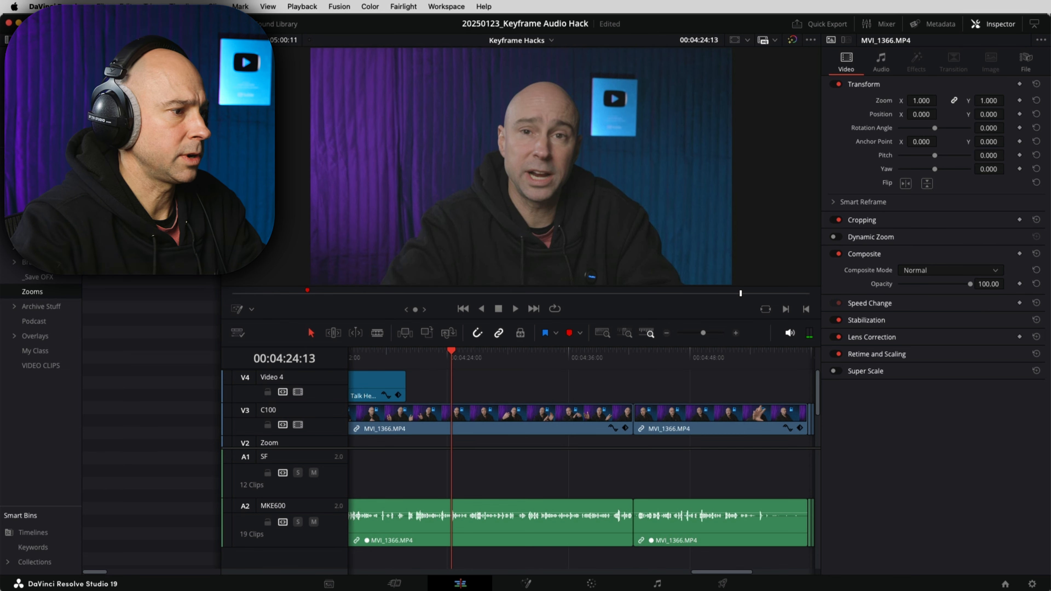
pyautogui.press('super+Tab')
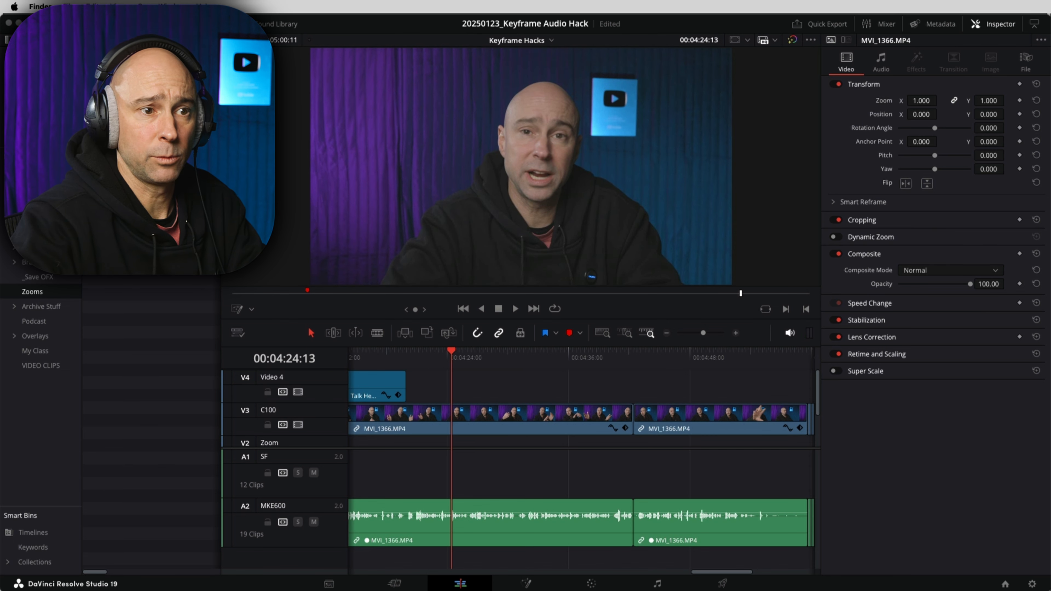
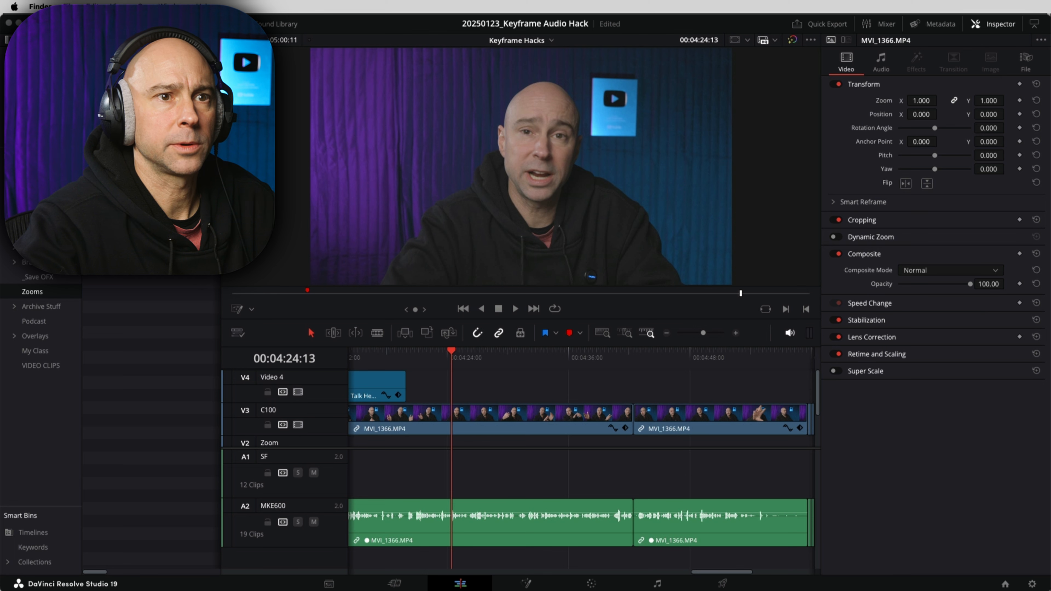
# Step: Import Keyframe Crash Course.png into the Media Pool and drop it on a new Video 5 track at the playhead
pyautogui.moveTo(2, 372); pyautogui.dragTo(12, 67)
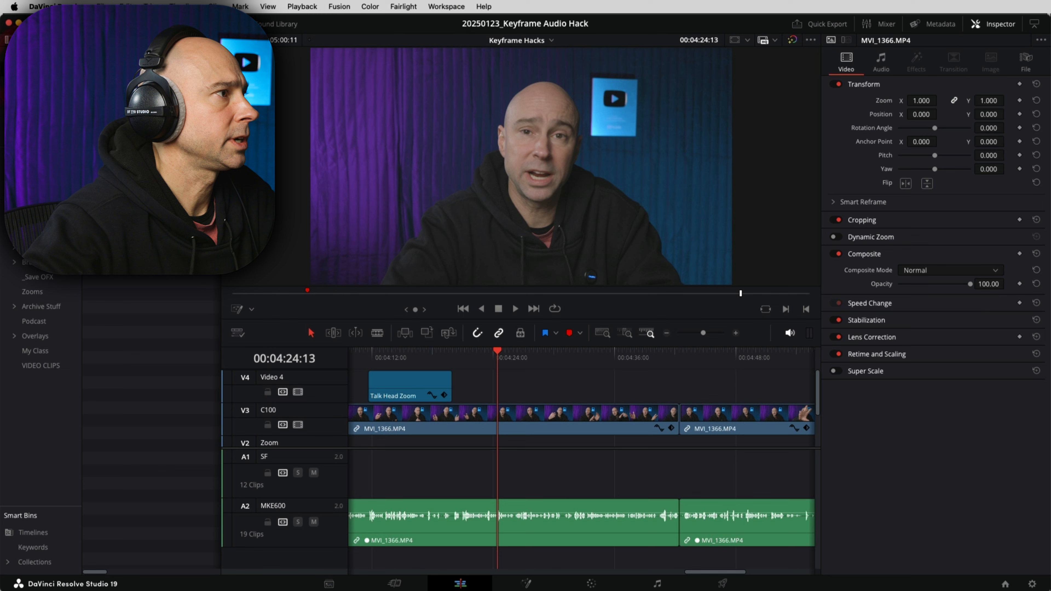
pyautogui.moveTo(120, 87); pyautogui.dragTo(486, 387)
pyautogui.moveTo(161, 86); pyautogui.dragTo(508, 375)
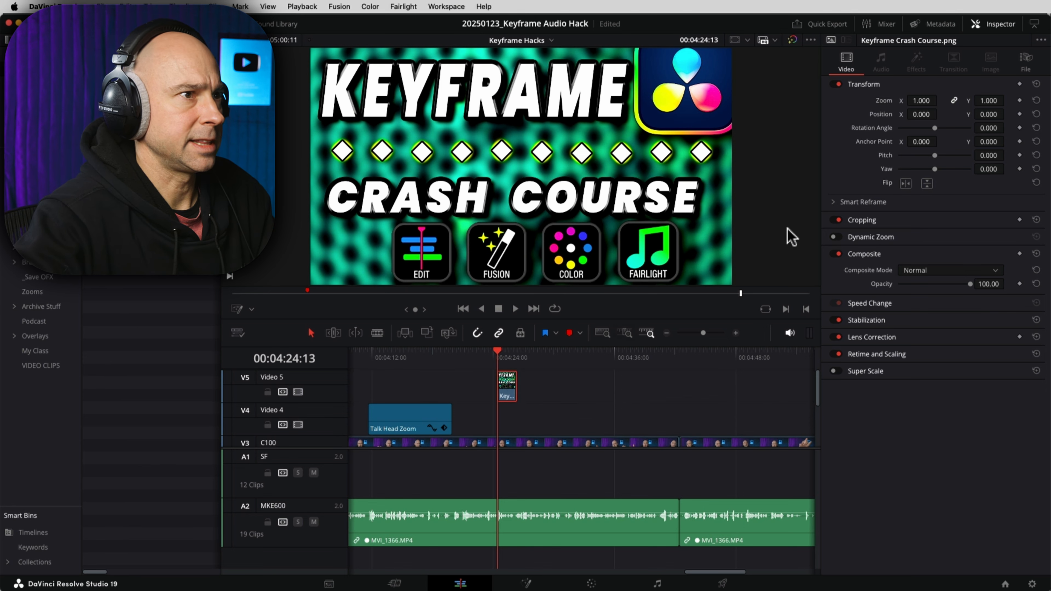
# Step: Scale the image to 0.370 and move it to the frame's top-left corner
pyautogui.moveTo(926, 100); pyautogui.dragTo(891, 100)
pyautogui.click(252, 309)
pyautogui.click(253, 326)
pyautogui.moveTo(464, 179); pyautogui.dragTo(337, 108)
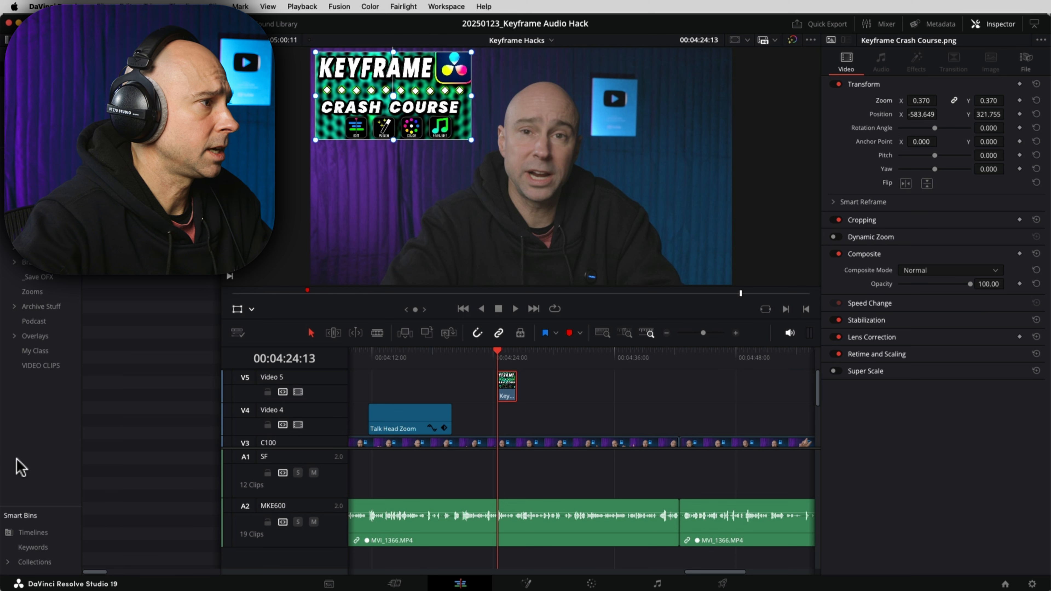
# Step: Apply a Drop Shadow from the favourite effects to the image clip and preview it
pyautogui.click(101, 24)
pyautogui.click(163, 24)
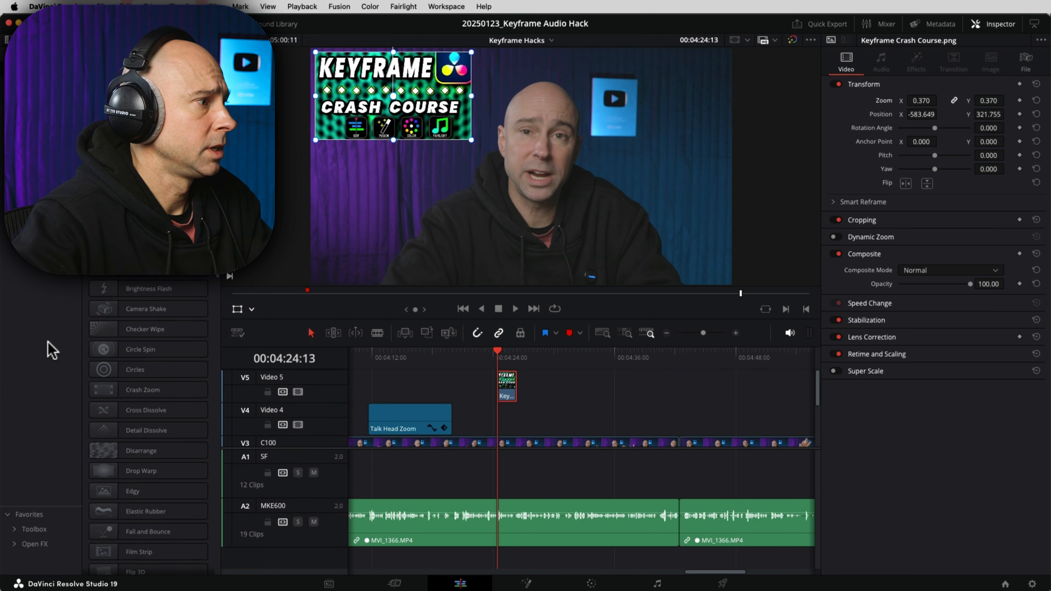
pyautogui.click(31, 514)
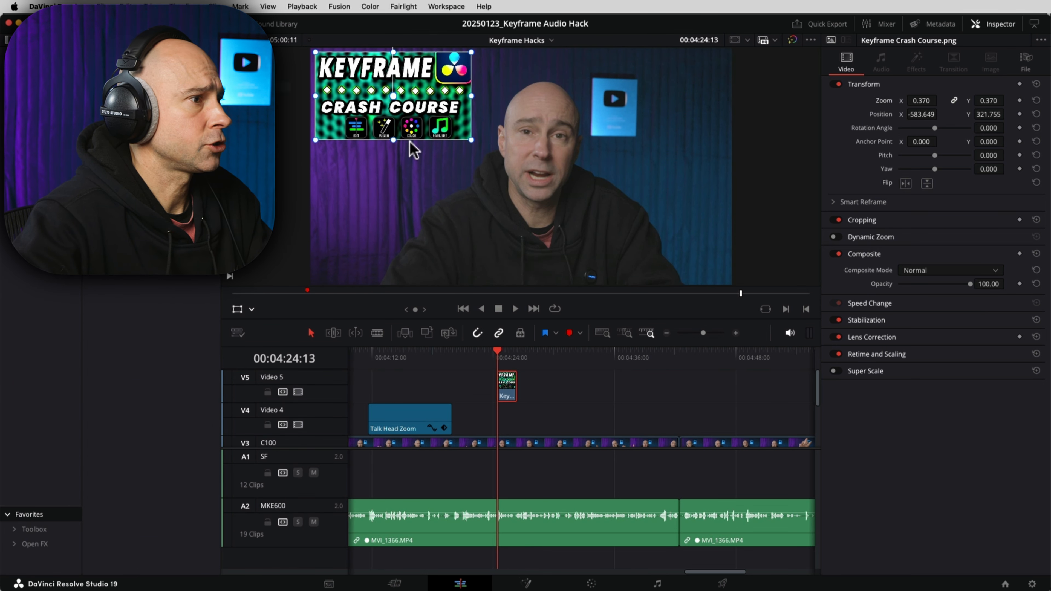
pyautogui.click(505, 385)
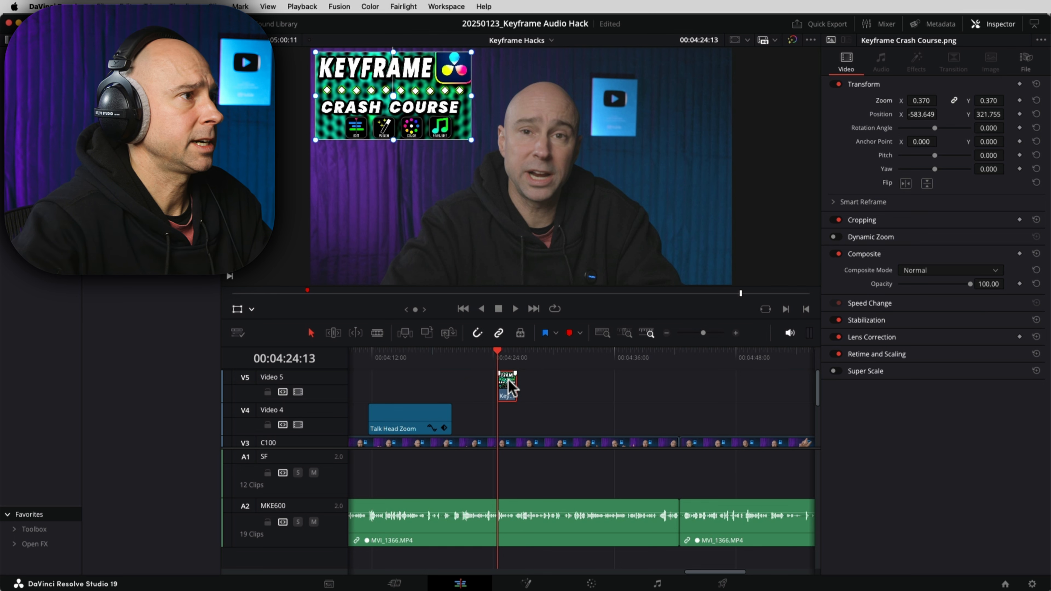
pyautogui.click(509, 381)
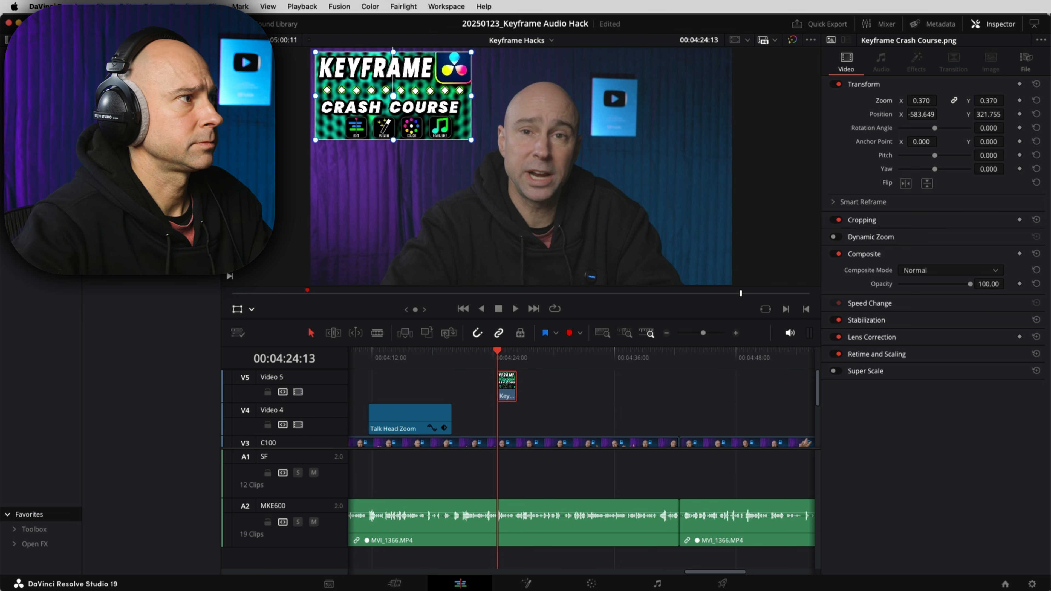
pyautogui.moveTo(149, 174); pyautogui.dragTo(465, 365)
pyautogui.press('super+equal')
pyautogui.press('space')
pyautogui.moveTo(559, 423)
pyautogui.mouseDown()
pyautogui.moveTo(462, 423)
pyautogui.moveTo(546, 423)
pyautogui.mouseUp()
pyautogui.press('space')
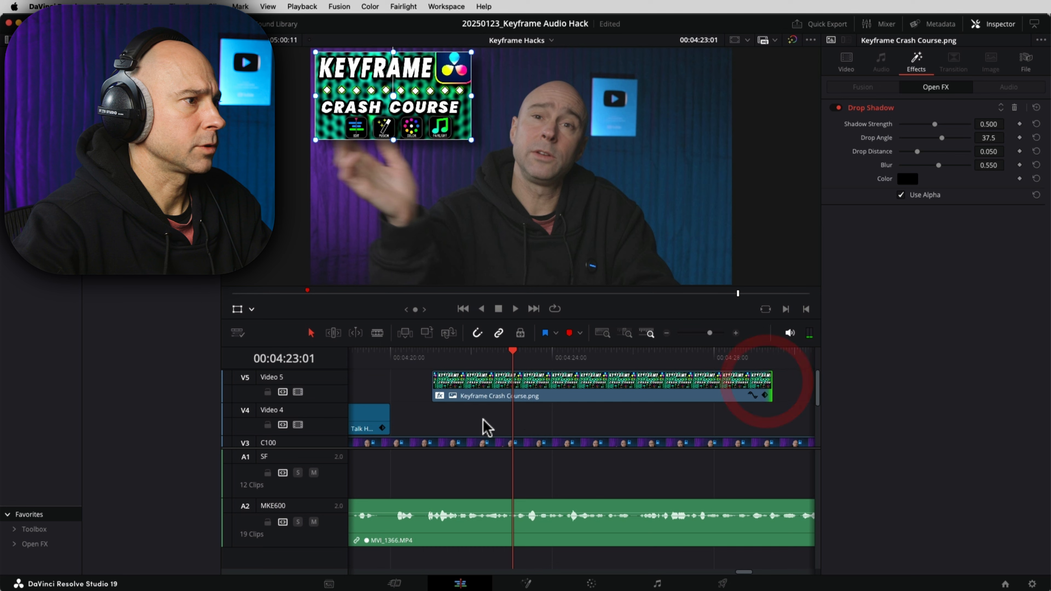
# Step: Browse the video transitions and drop a Glow transition on the image clip's start
pyautogui.click(38, 69)
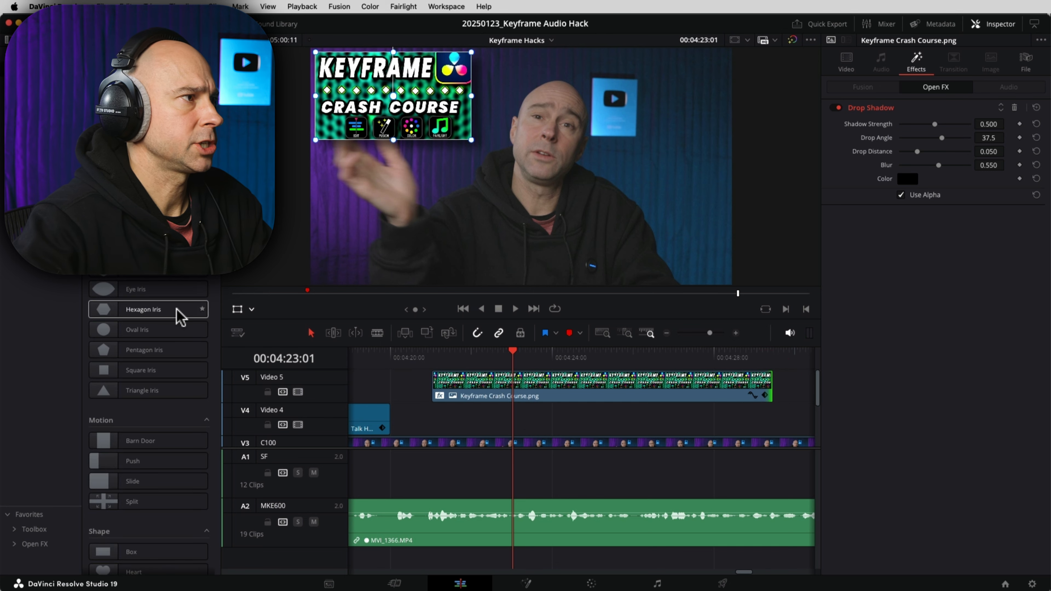
pyautogui.scroll(-15, 165, 315)
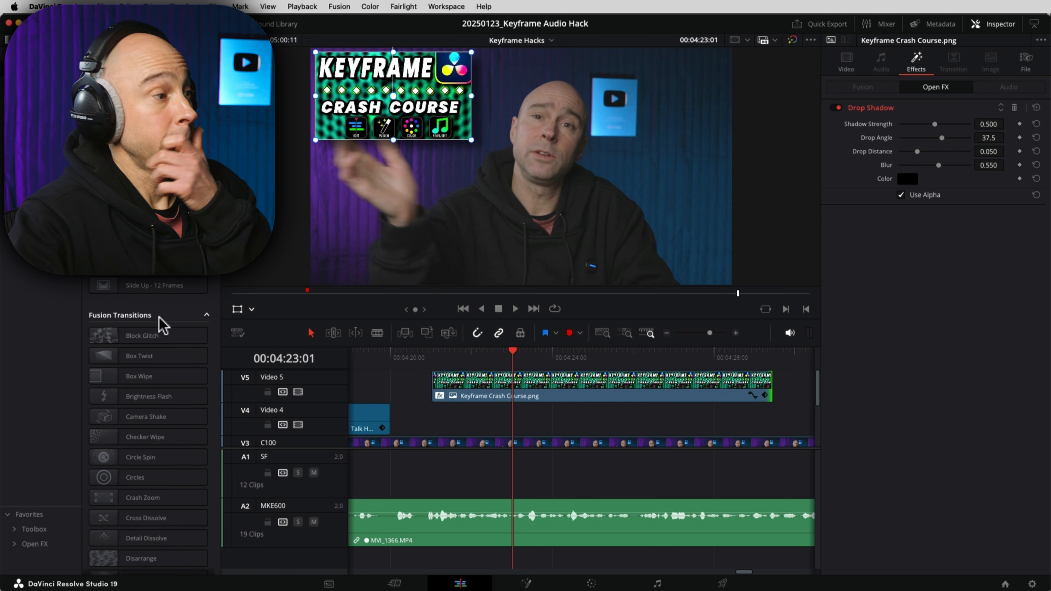
pyautogui.scroll(-4, 163, 327)
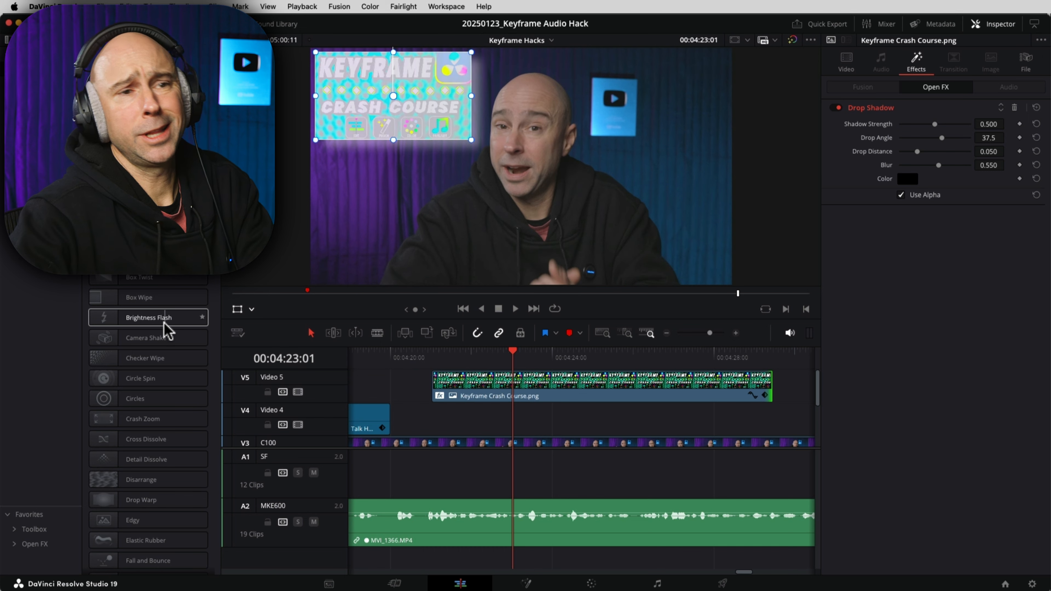
pyautogui.scroll(-8, 166, 364)
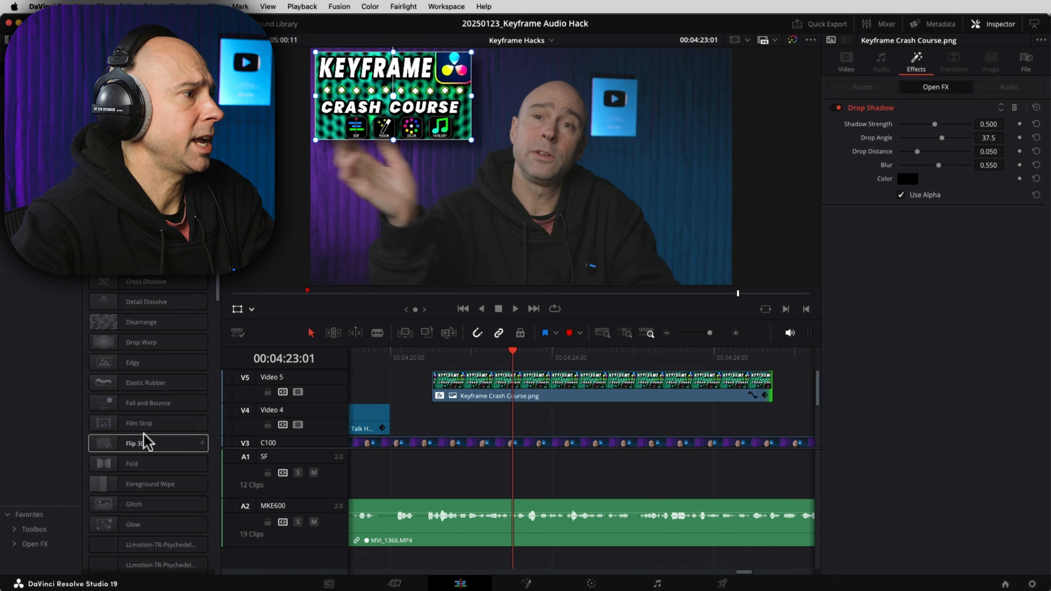
pyautogui.scroll(-4, 144, 442)
pyautogui.moveTo(108, 452); pyautogui.dragTo(439, 389)
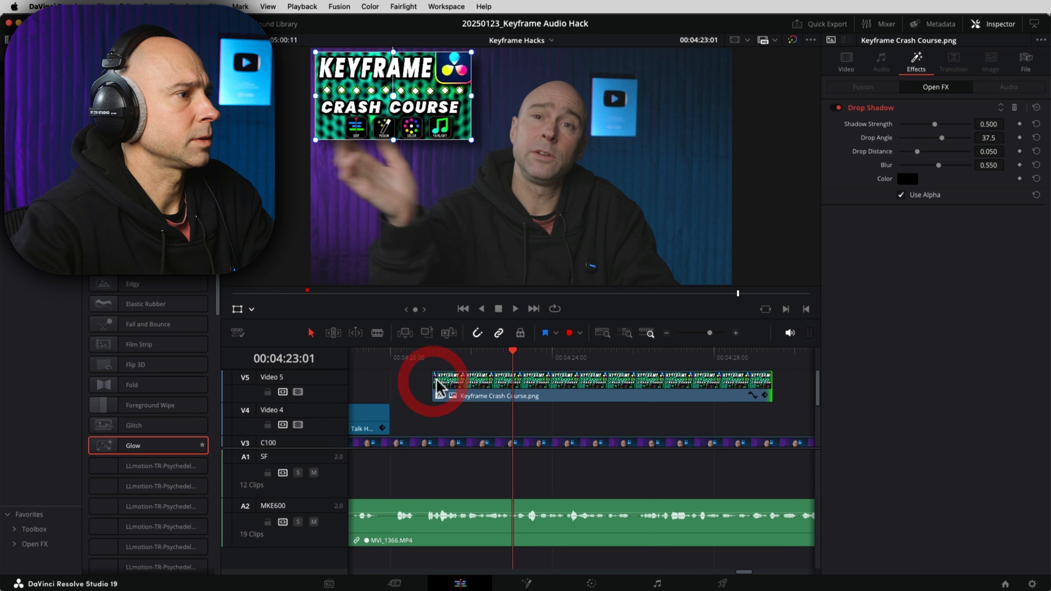
pyautogui.moveTo(359, 404); pyautogui.dragTo(437, 382)
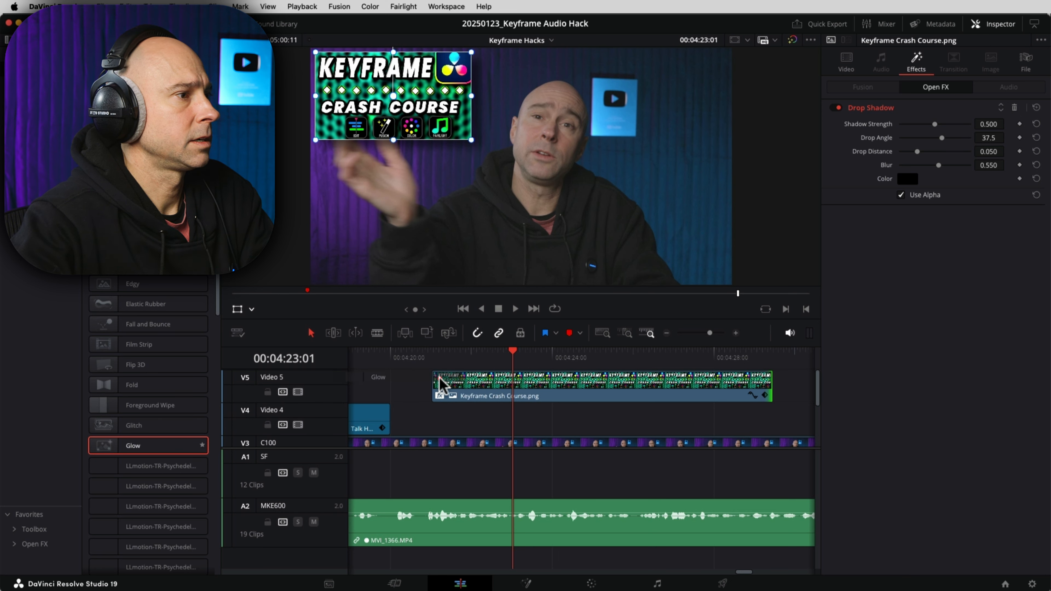
pyautogui.click(434, 360)
pyautogui.press('super+equal')
pyautogui.press('super+equal')
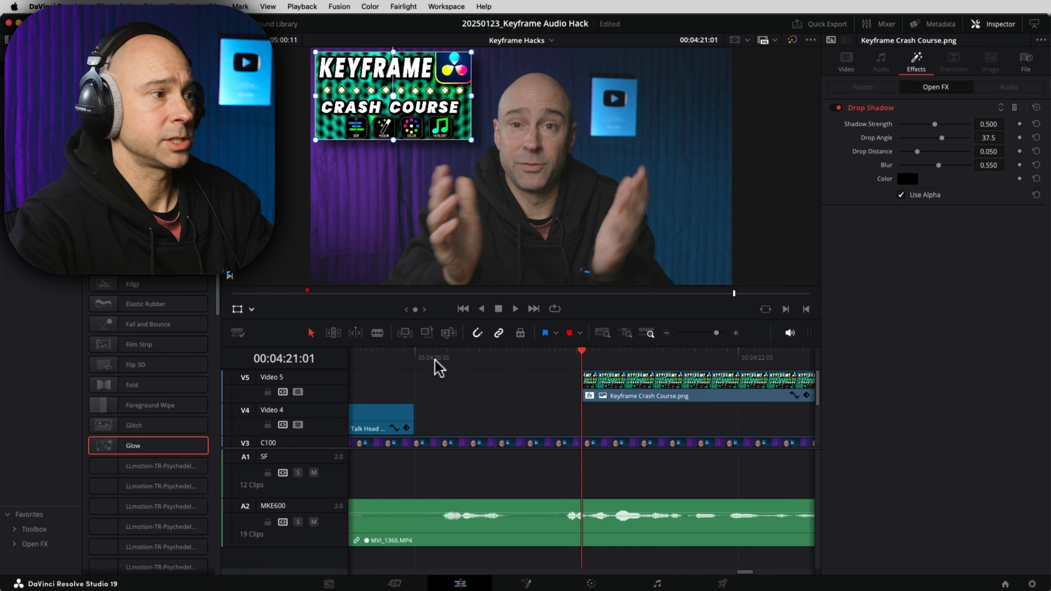
pyautogui.moveTo(103, 446); pyautogui.dragTo(585, 386)
pyautogui.click(876, 357)
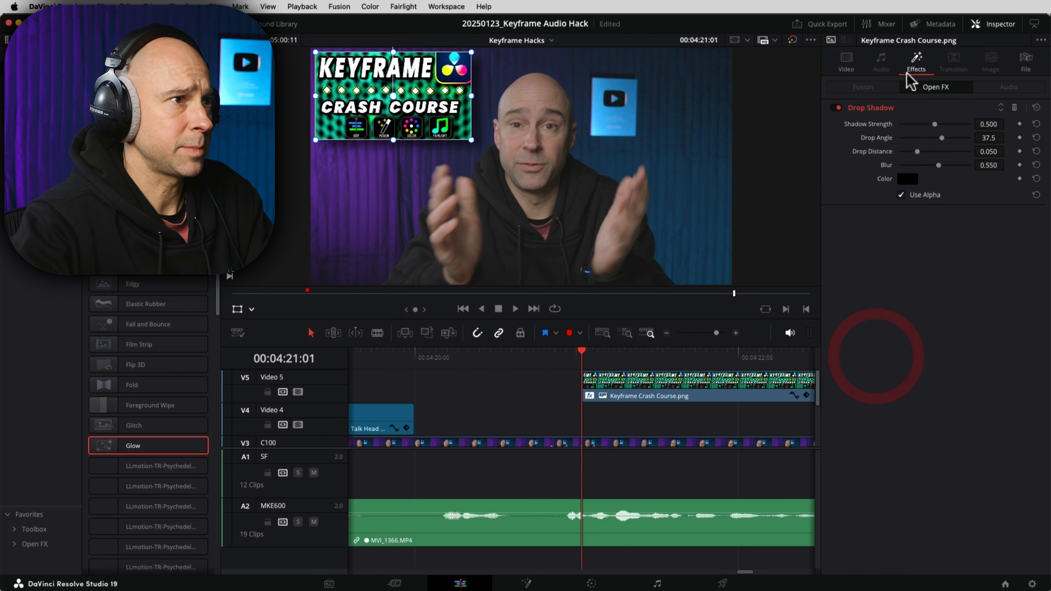
pyautogui.click(846, 61)
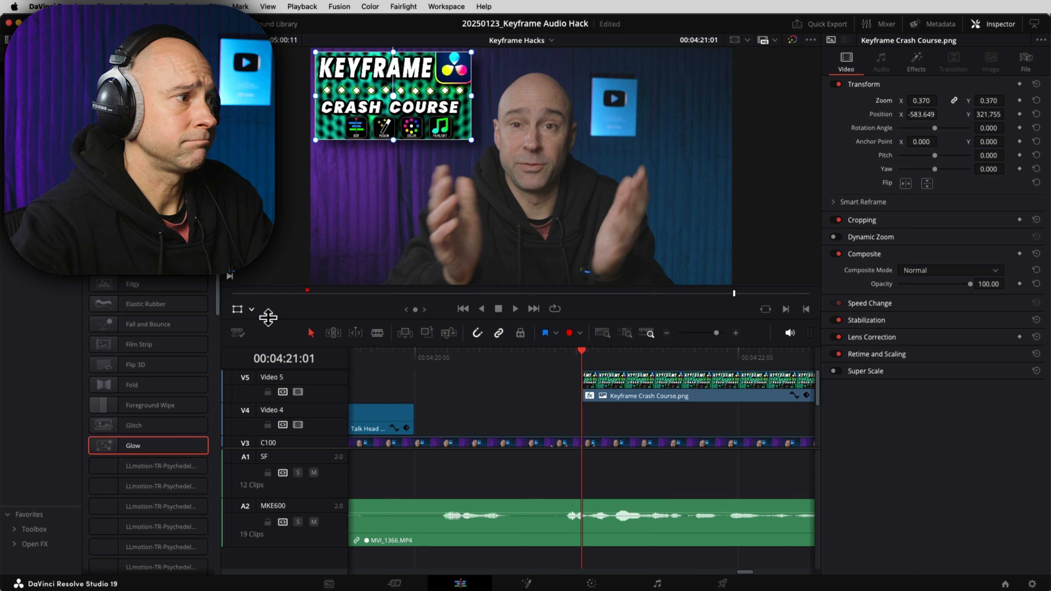
# Step: Replace it with the Glitch transition, lengthen it by 17 frames, and play it back
pyautogui.click(155, 425)
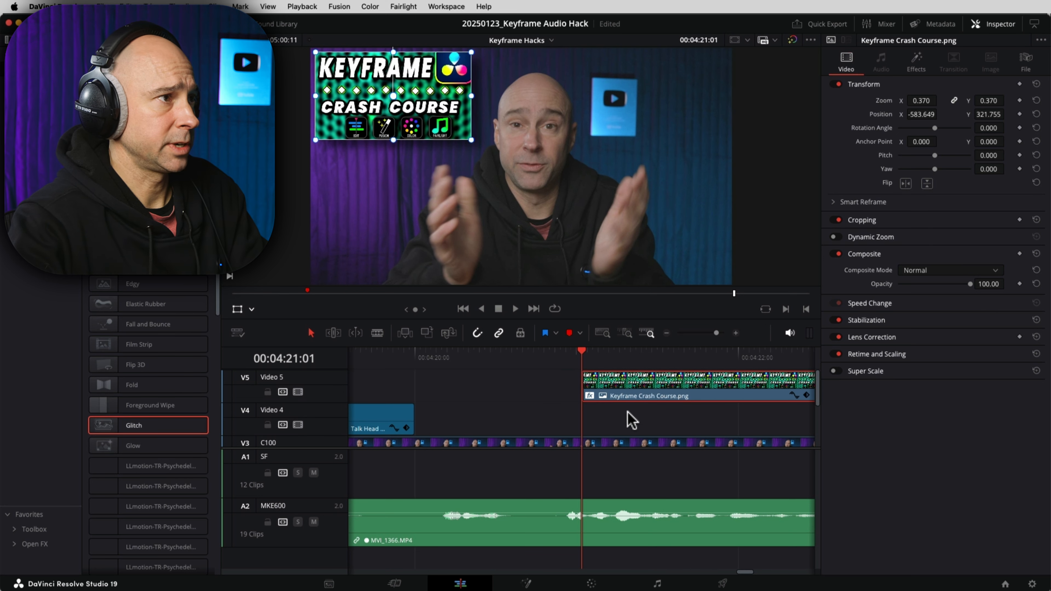
pyautogui.moveTo(591, 372); pyautogui.dragTo(608, 374)
pyautogui.press('space')
pyautogui.press('space')
pyautogui.moveTo(616, 374); pyautogui.dragTo(683, 372)
pyautogui.click(566, 351)
pyautogui.press('space')
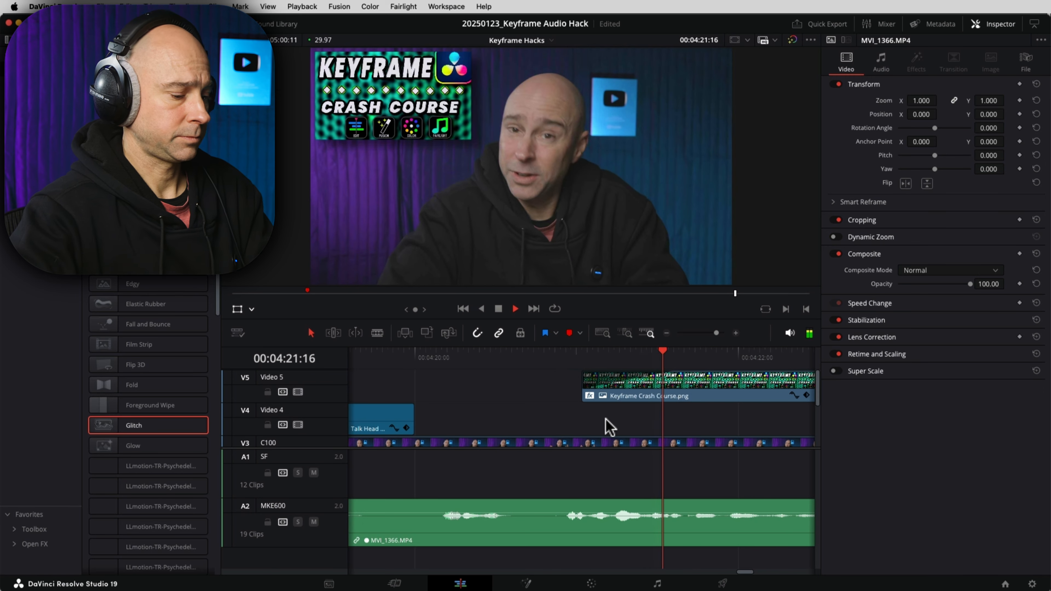
pyautogui.press('space')
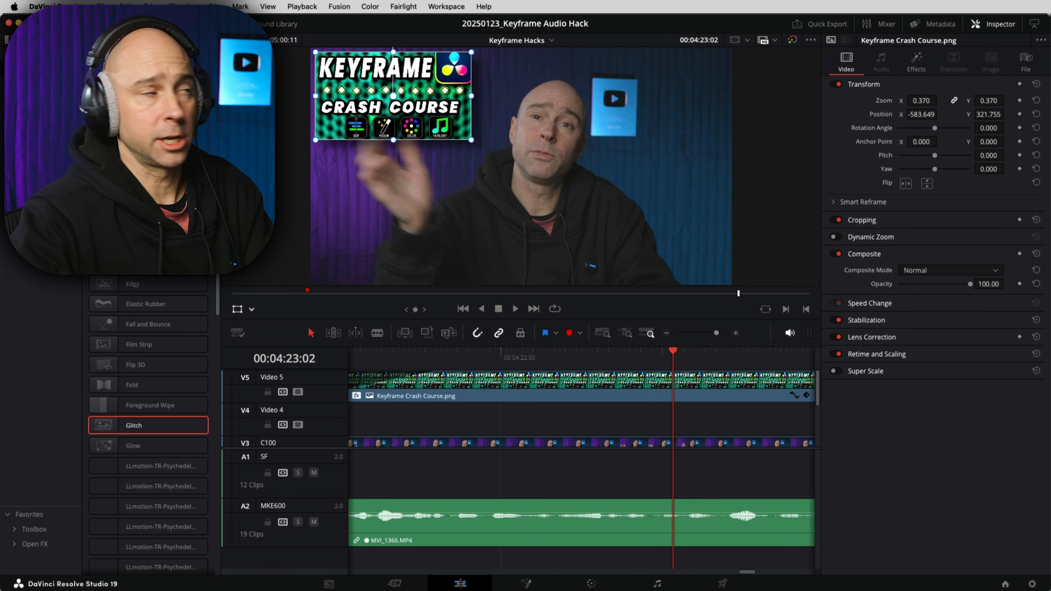
pyautogui.scroll(5, 148, 414)
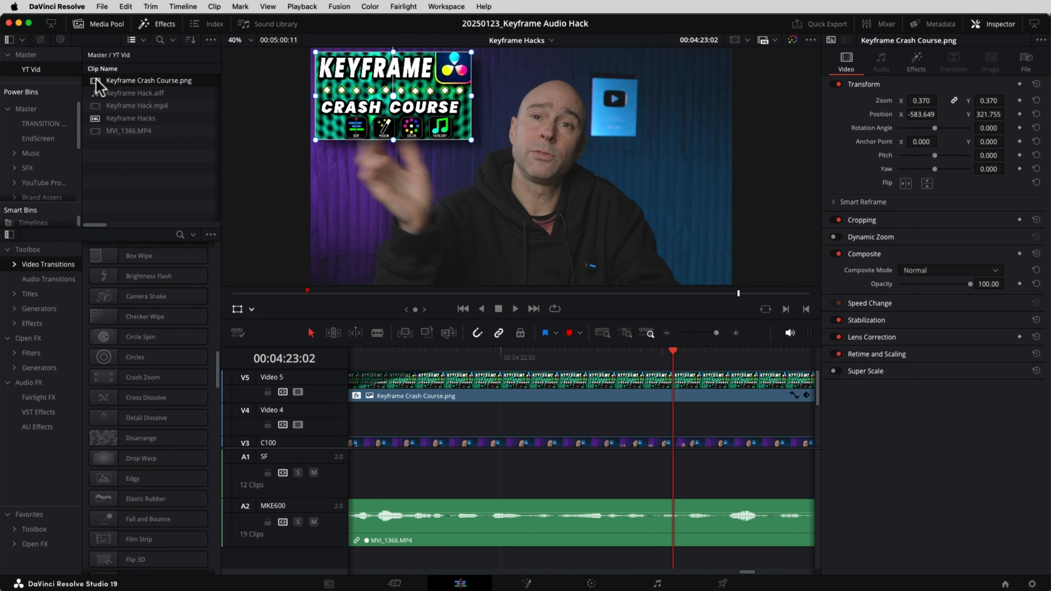
# Step: Change the Keyframe Crash Course.png clip's Input Color Space to sRGB > sRGB
pyautogui.rightClick(98, 84)
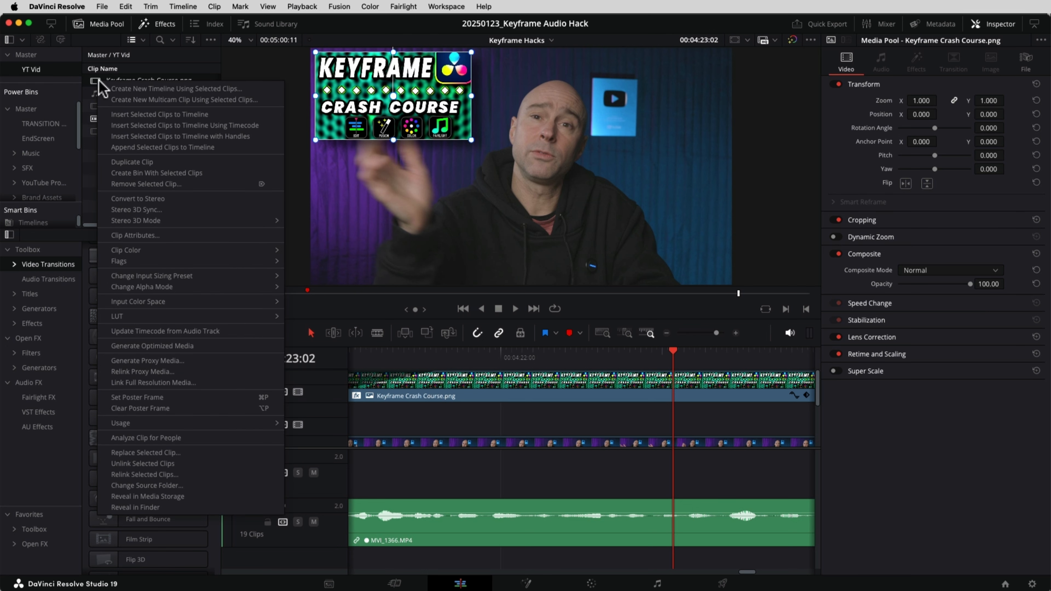
pyautogui.moveTo(242, 305)
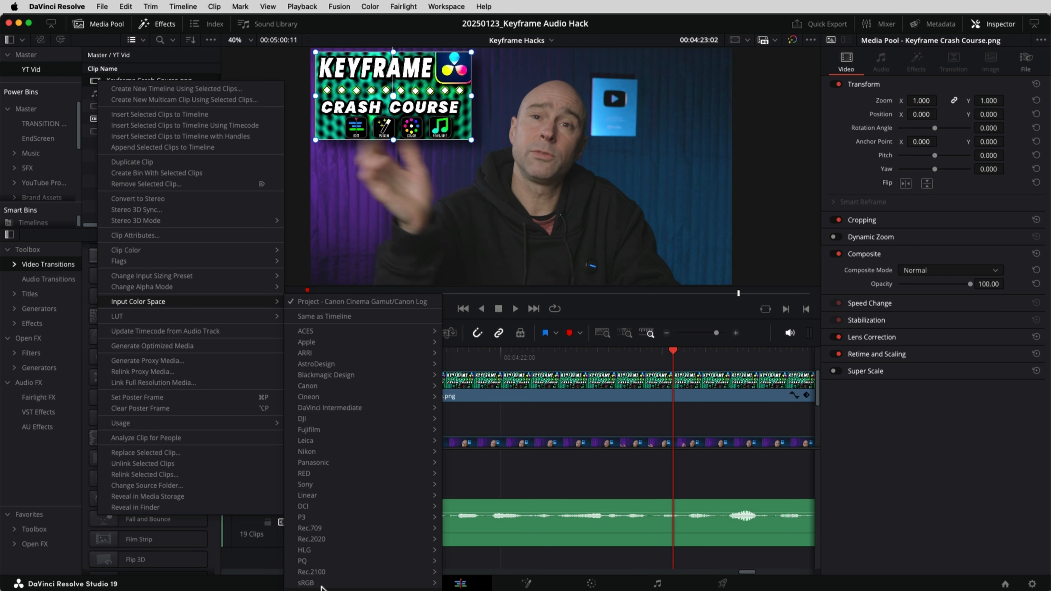
pyautogui.moveTo(322, 583)
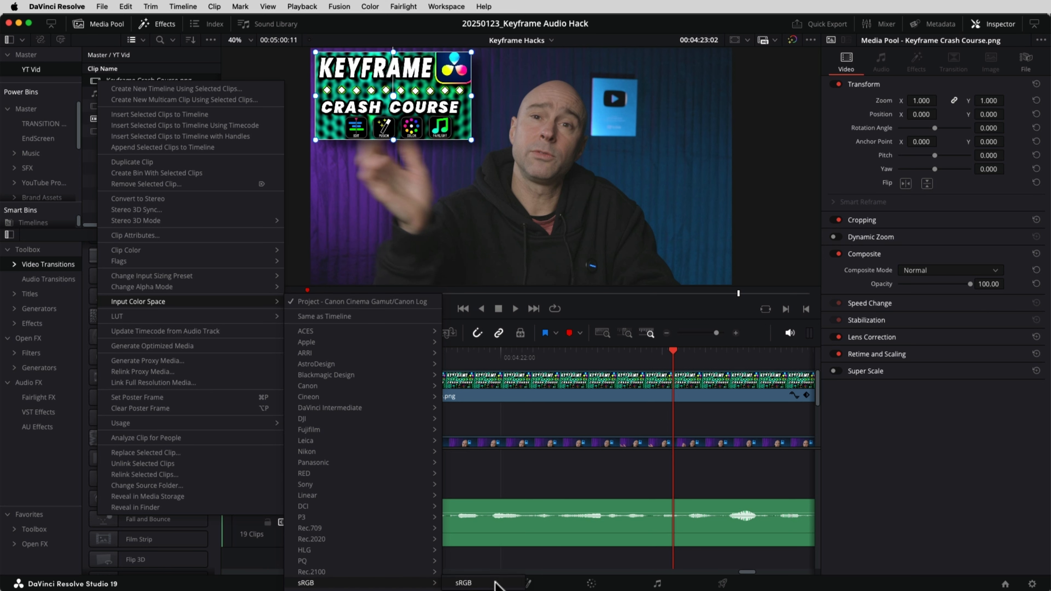
pyautogui.click(495, 582)
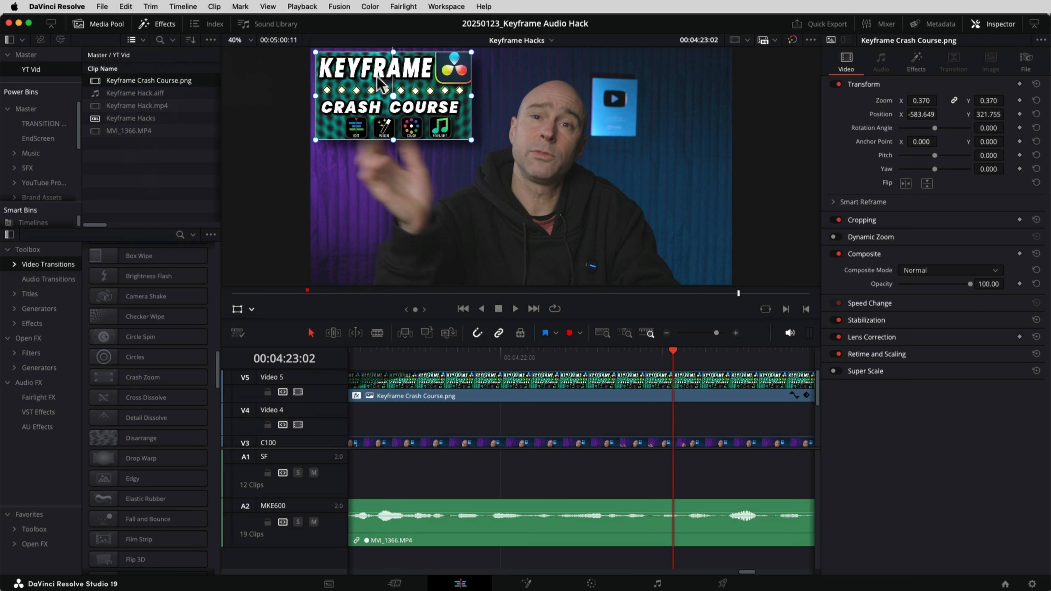
# Step: Review the overlay at double speed and drag its end out to lengthen it
pyautogui.click(503, 431)
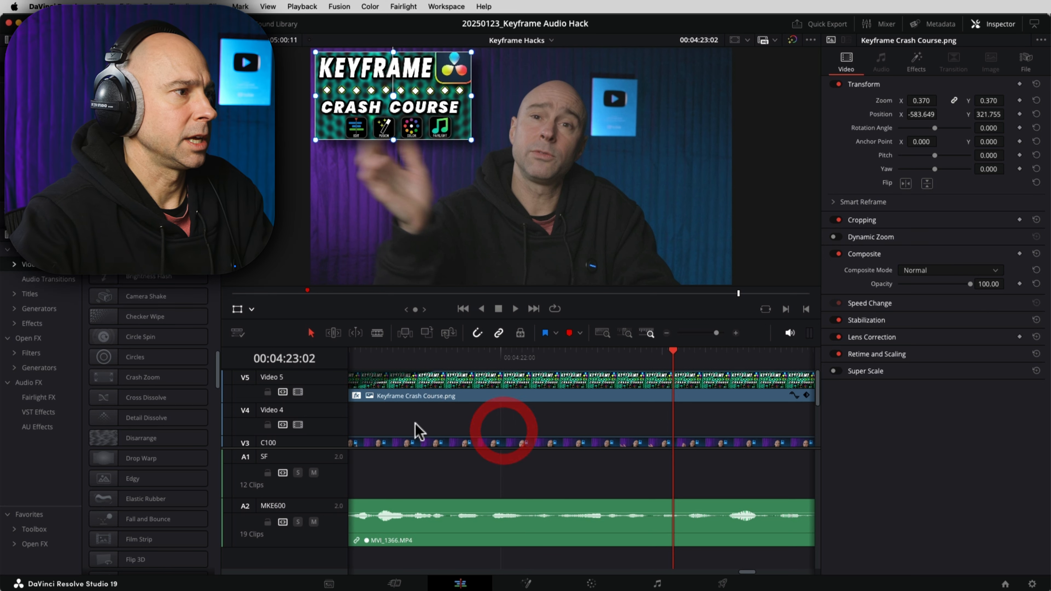
pyautogui.moveTo(415, 422); pyautogui.dragTo(591, 423)
pyautogui.moveTo(729, 430); pyautogui.dragTo(641, 412)
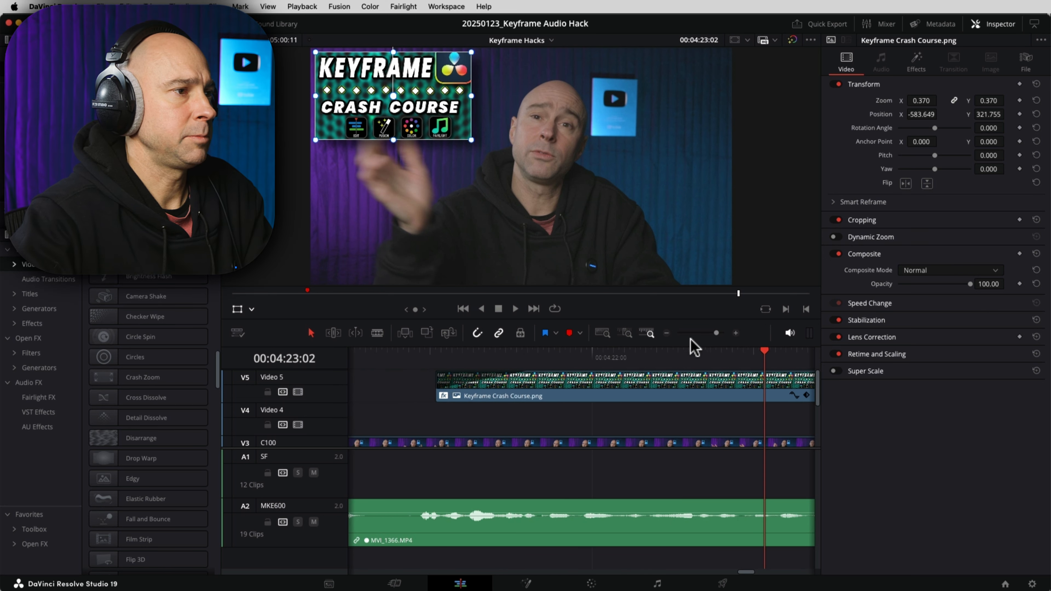
pyautogui.click(666, 333)
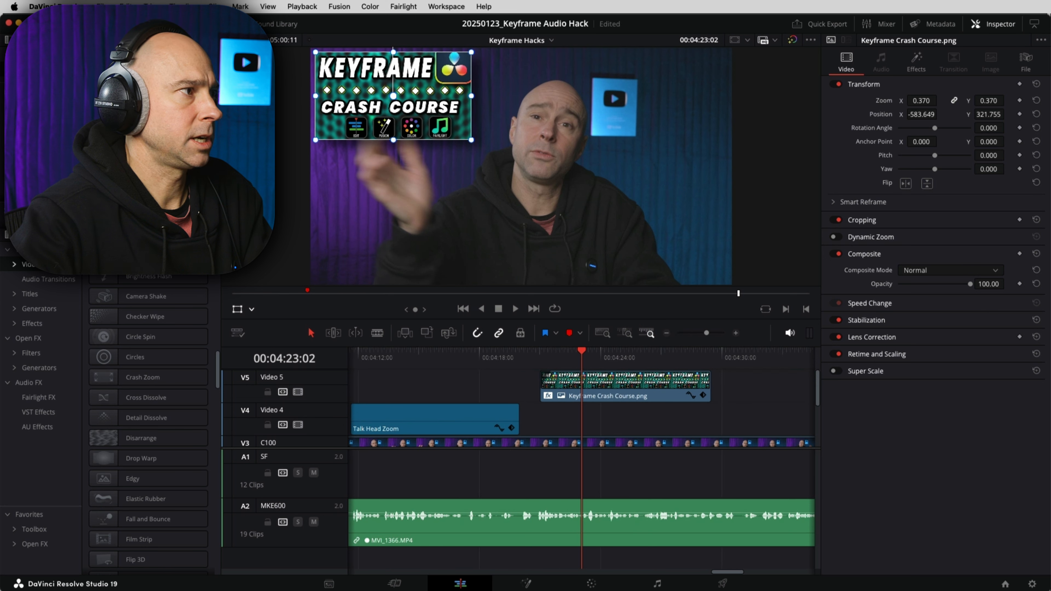
pyautogui.press('l')
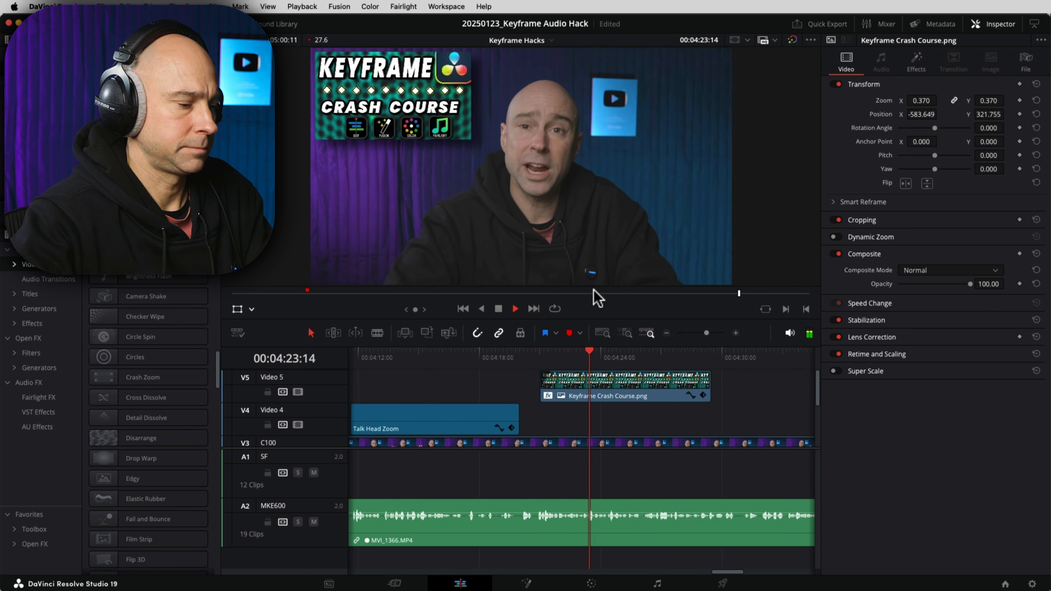
pyautogui.press('l')
pyautogui.moveTo(783, 372); pyautogui.dragTo(684, 413)
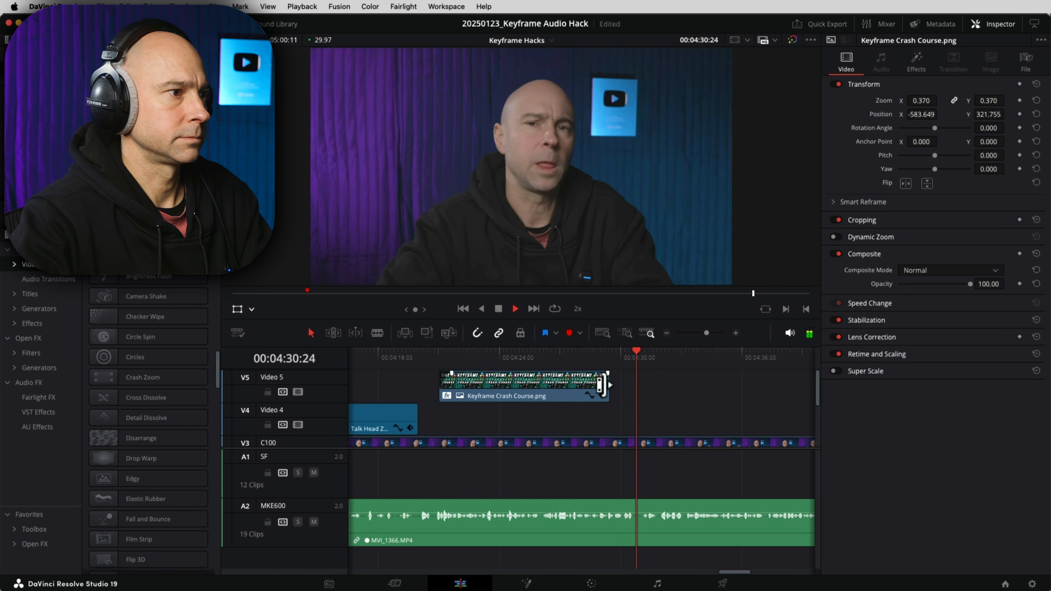
pyautogui.moveTo(604, 385); pyautogui.dragTo(758, 375)
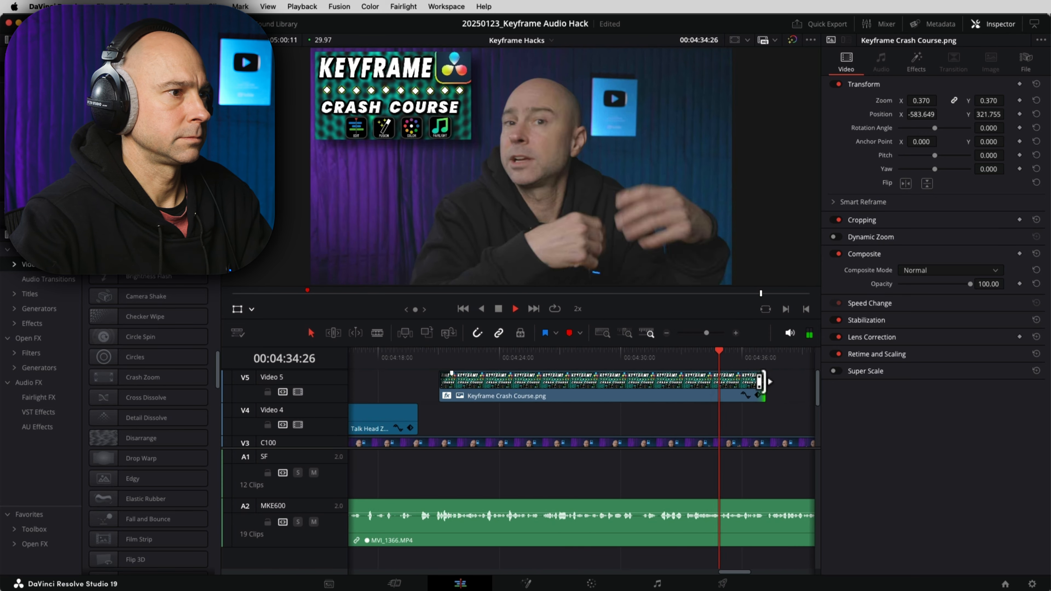
pyautogui.press('space')
# Step: Lengthen the overlay's fade-out and extend the clip's end further
pyautogui.hscroll(5, 767, 408)
pyautogui.moveTo(692, 374); pyautogui.dragTo(667, 374)
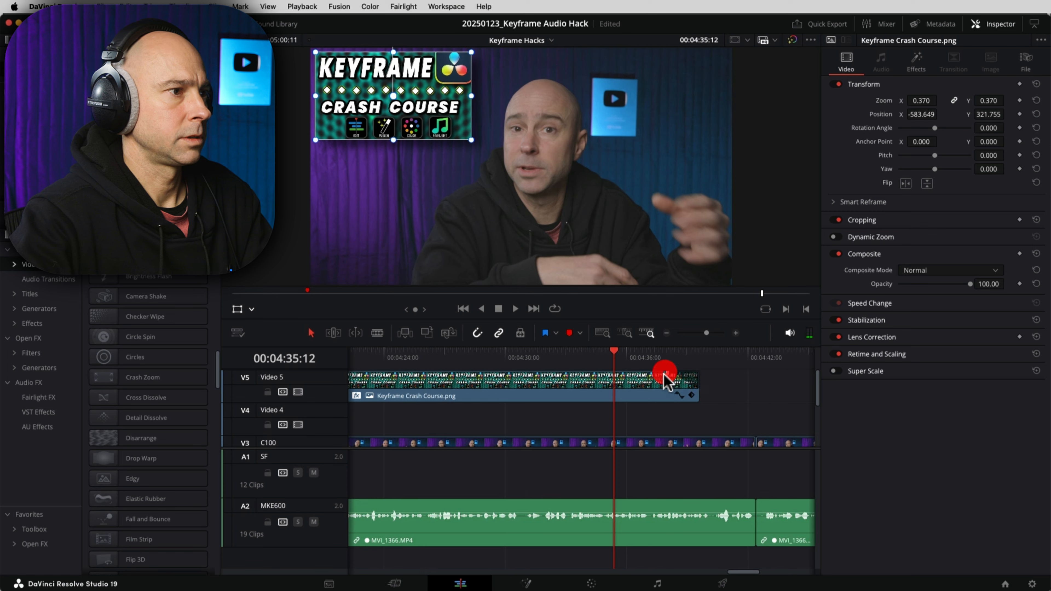
pyautogui.press('space')
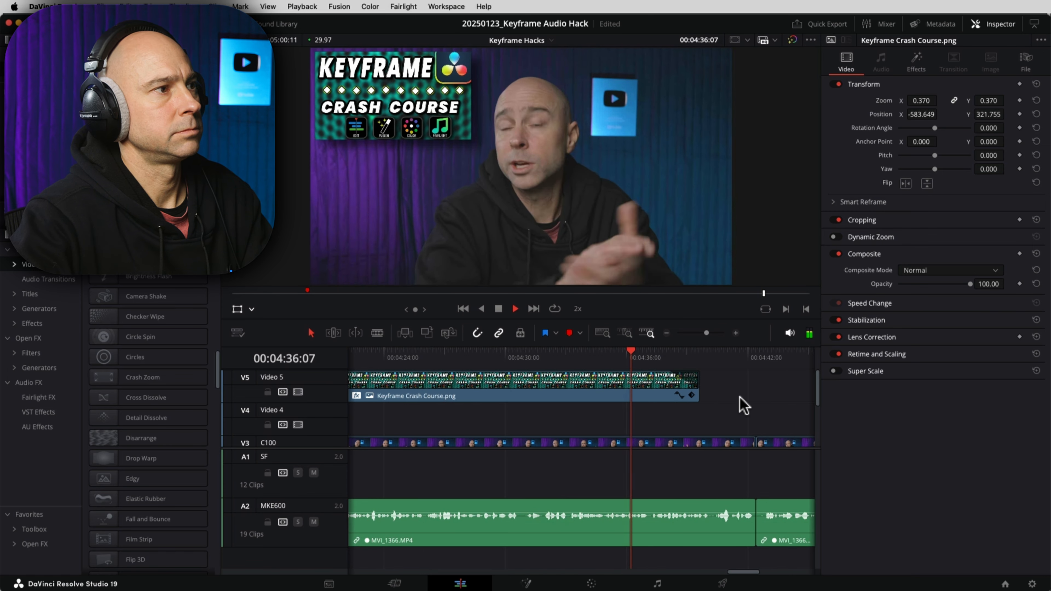
pyautogui.hscroll(5, 678, 419)
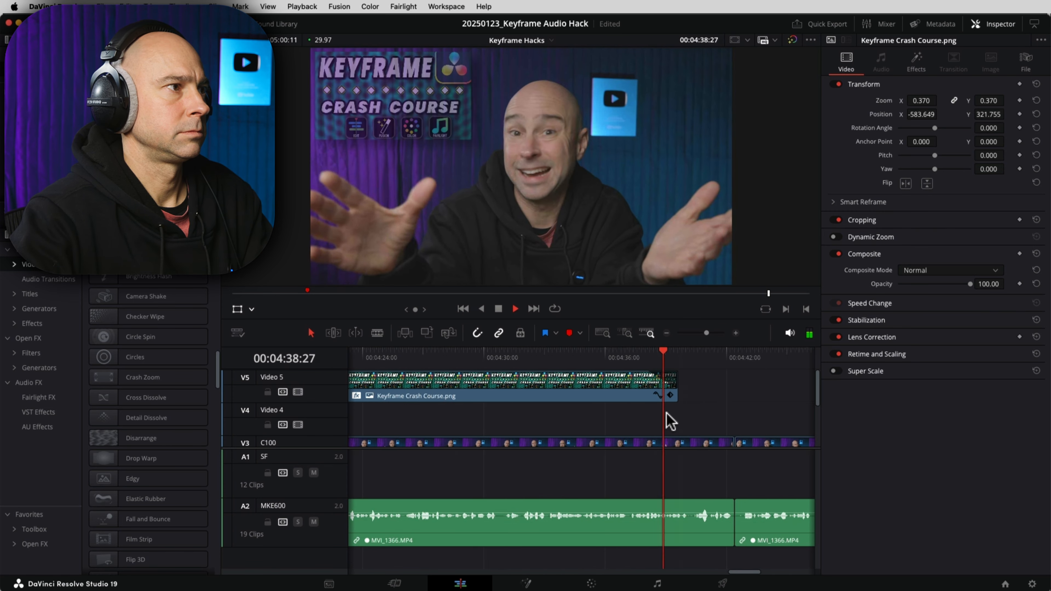
pyautogui.click(614, 424)
pyautogui.moveTo(580, 389); pyautogui.dragTo(611, 387)
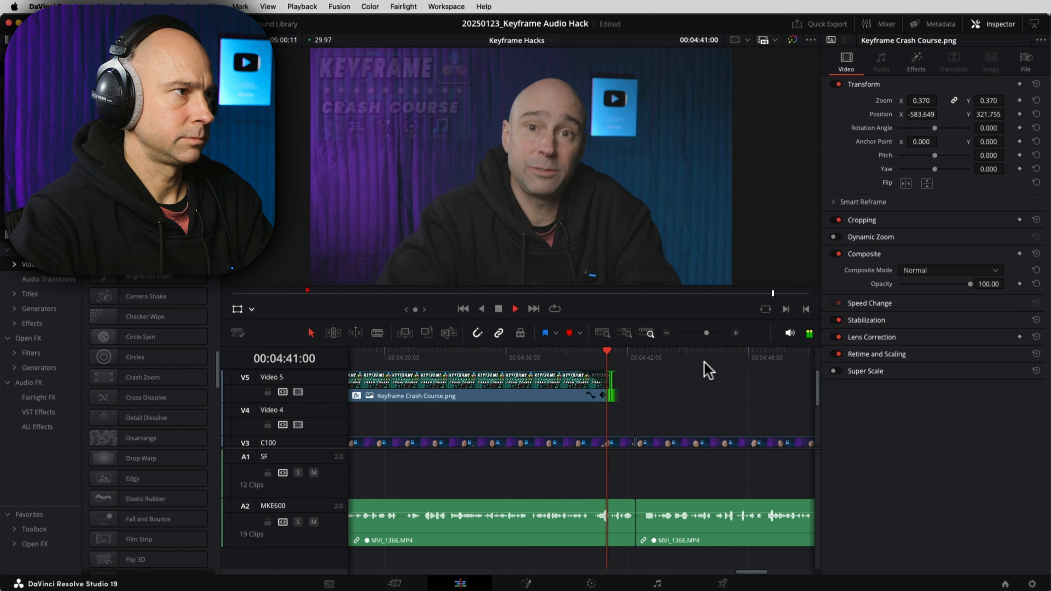
# Step: Review the ending, then trim the overlay back so it ends just before 4:40
pyautogui.press('l')
pyautogui.hscroll(2, 635, 382)
pyautogui.hscroll(4, 620, 387)
pyautogui.click(592, 385)
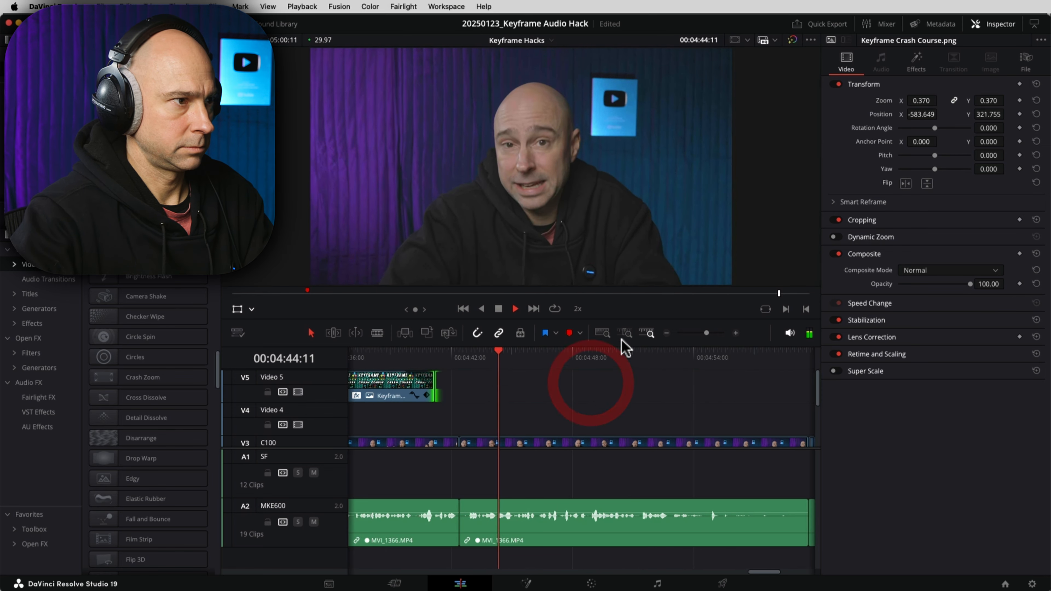
pyautogui.click(666, 333)
pyautogui.click(511, 357)
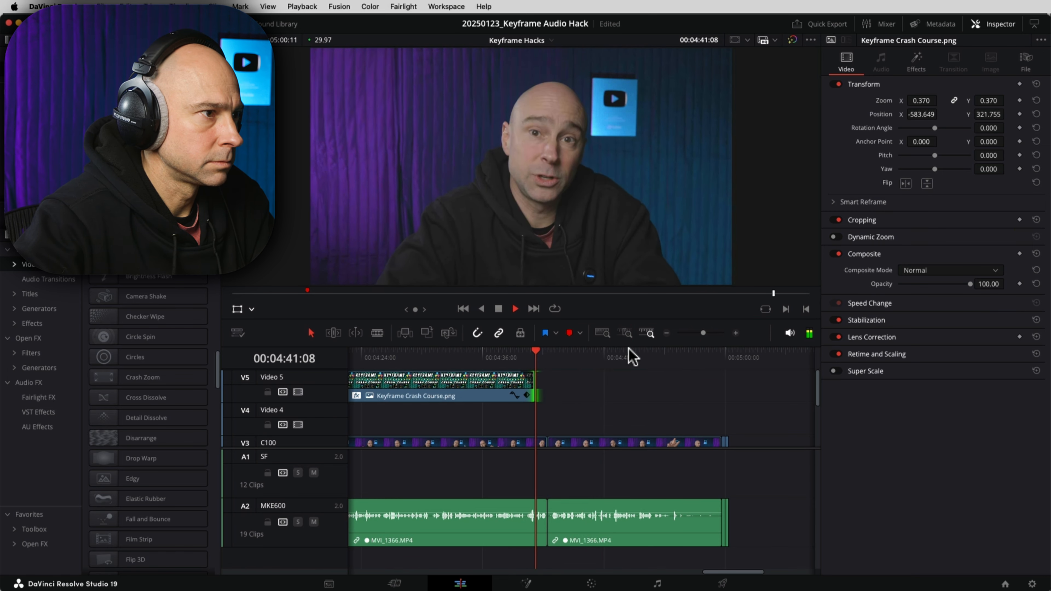
pyautogui.press('space')
pyautogui.click(735, 333)
pyautogui.moveTo(564, 393); pyautogui.dragTo(449, 387)
pyautogui.click(471, 357)
pyautogui.press('space')
pyautogui.press('space')
# Step: Blade MVI_1366 at the playhead, ripple-delete the middle piece, and trim the next clip to the playhead
pyautogui.press('super+b')
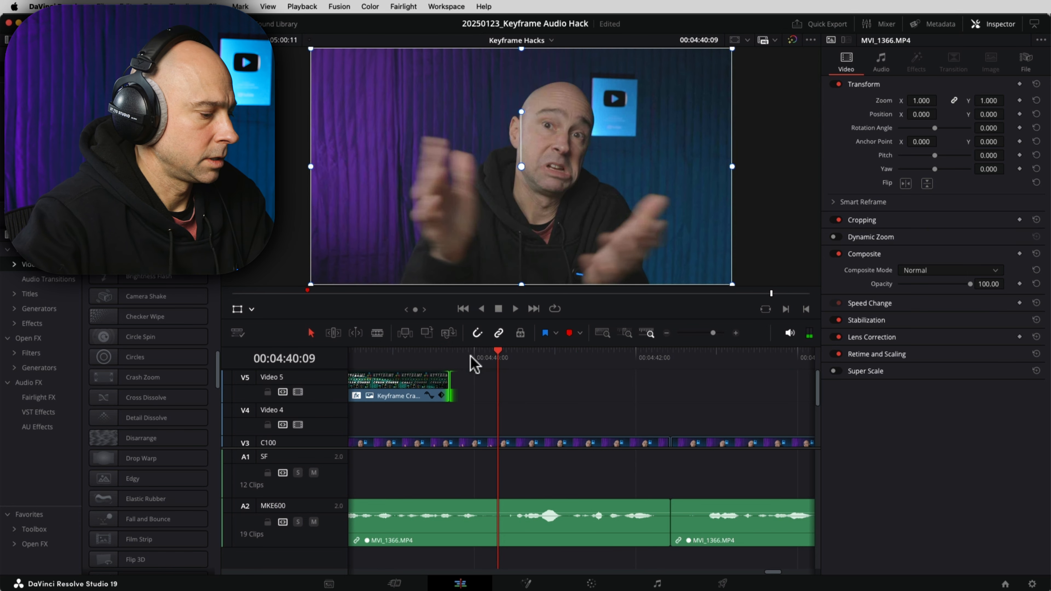
pyautogui.scroll(-3, 612, 412)
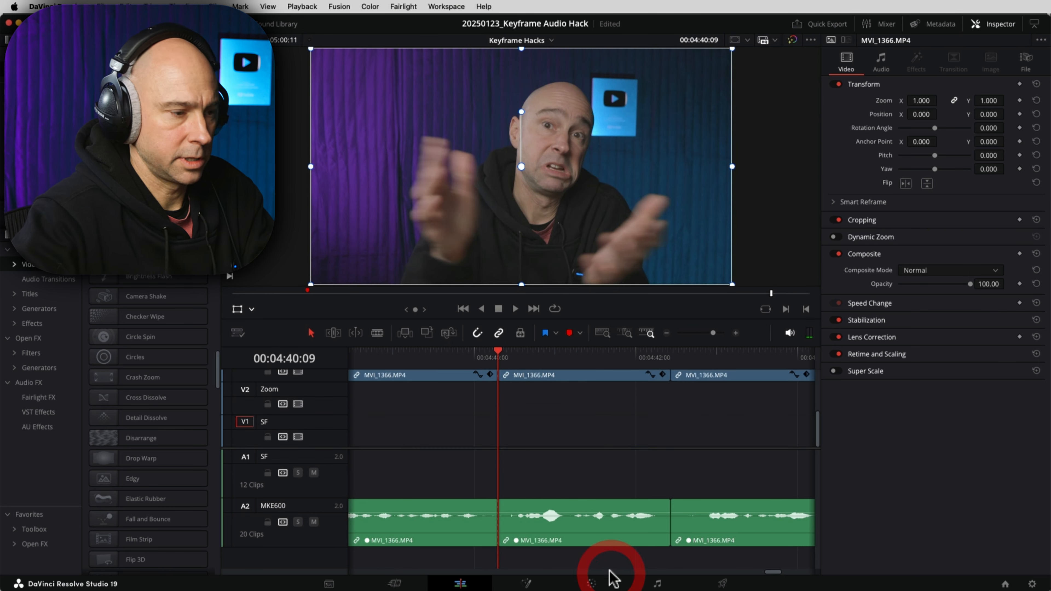
pyautogui.click(599, 536)
pyautogui.press('BackSpace')
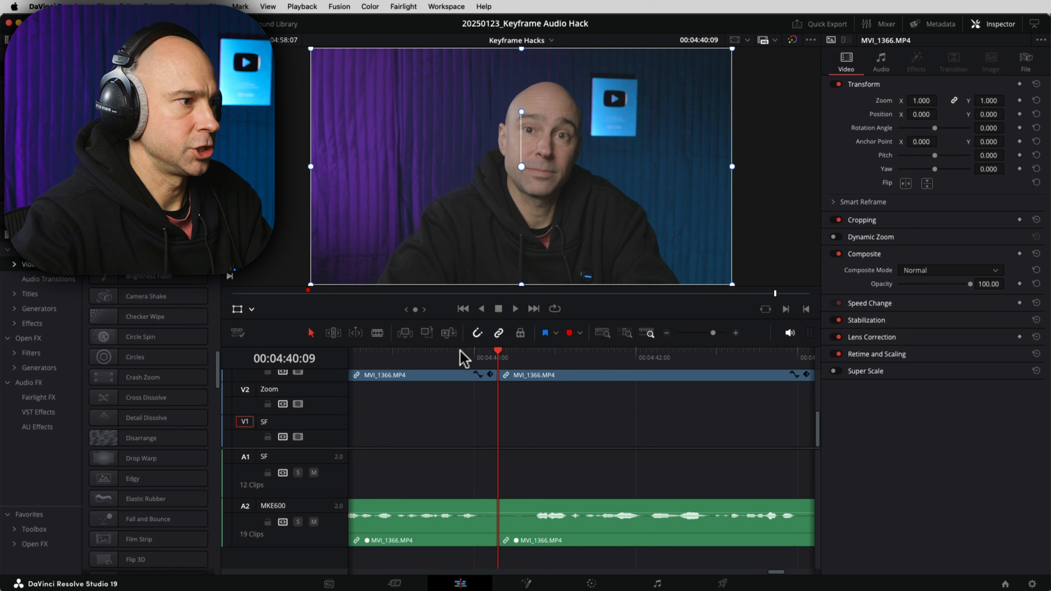
pyautogui.moveTo(526, 355); pyautogui.dragTo(532, 357)
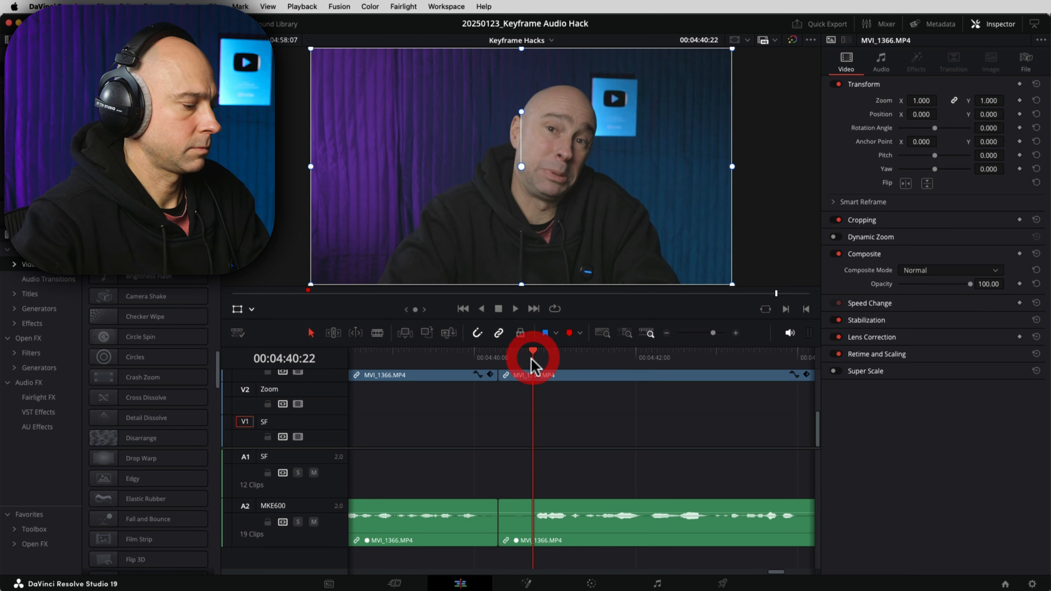
pyautogui.press('shift+super+[')
pyautogui.press('space')
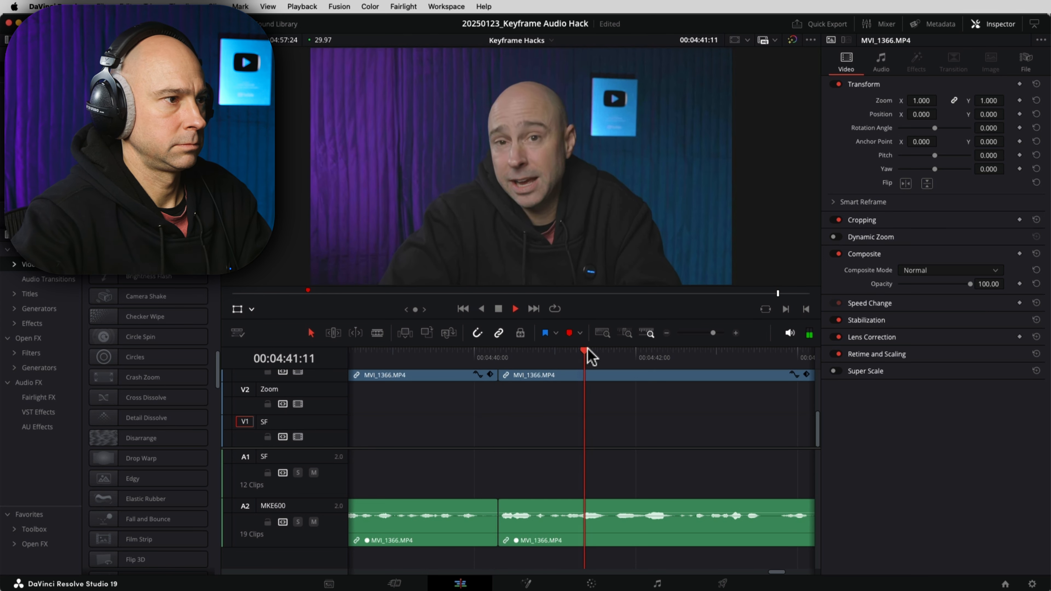
pyautogui.click(666, 334)
pyautogui.scroll(2, 652, 439)
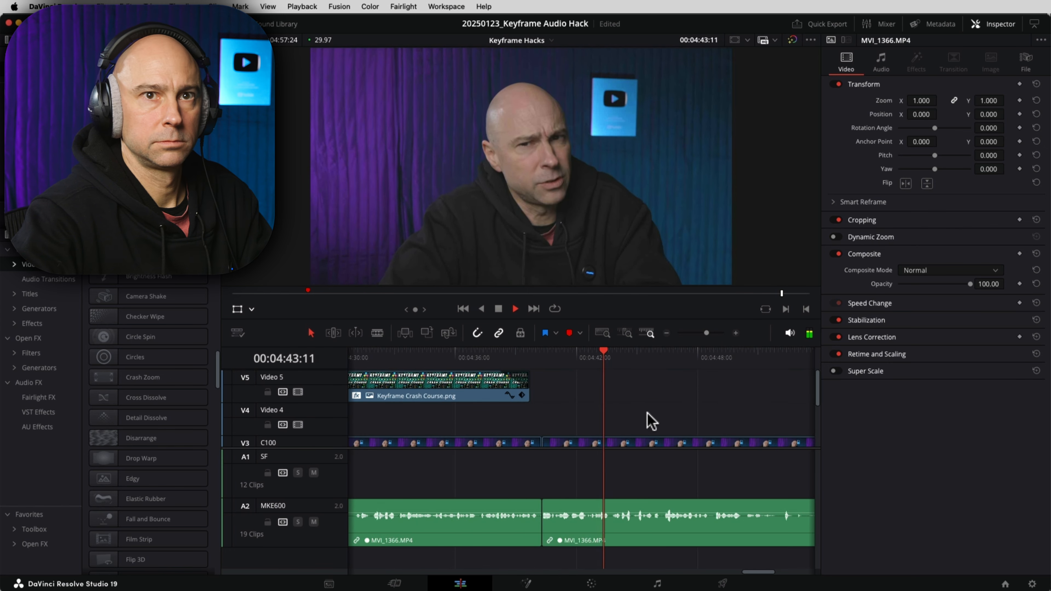
pyautogui.scroll(-2, 652, 414)
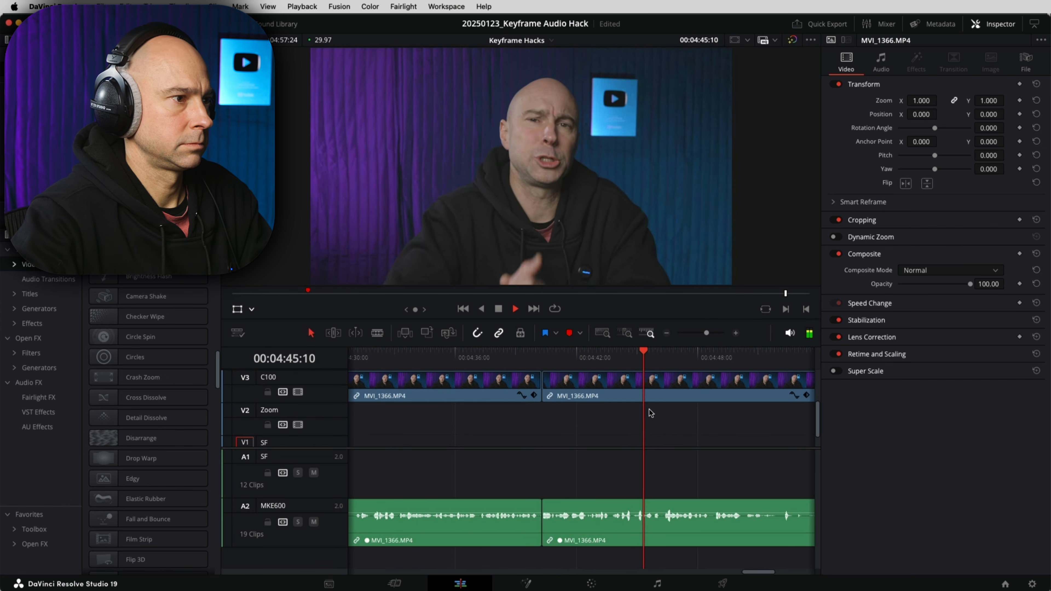
# Step: Split everything at 04:53:00, delete the clips after it, and add a fade-out to the ending
pyautogui.press('l')
pyautogui.moveTo(725, 425); pyautogui.dragTo(490, 427)
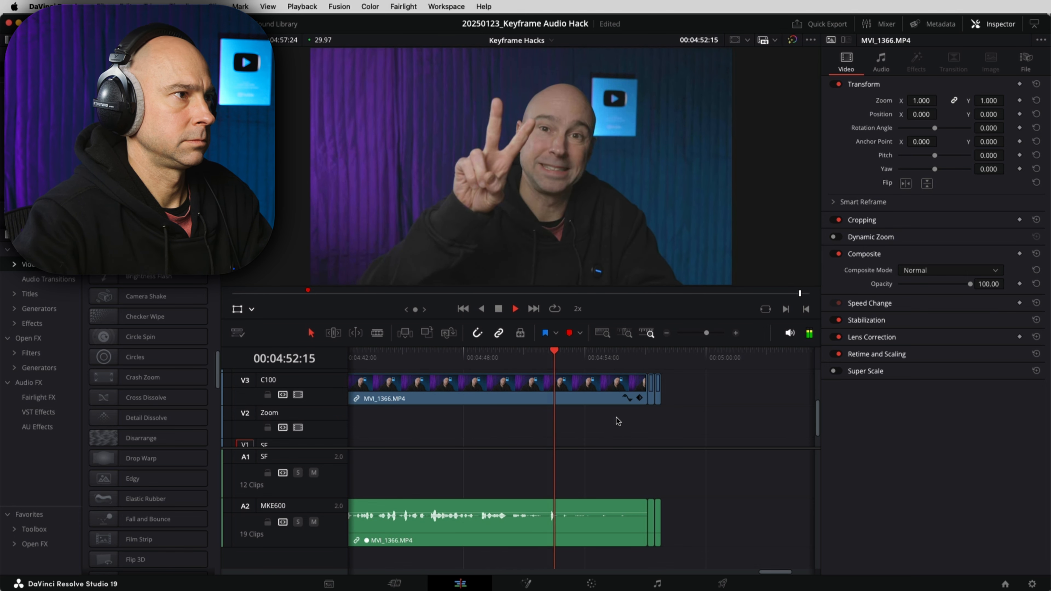
pyautogui.press('k')
pyautogui.click(564, 357)
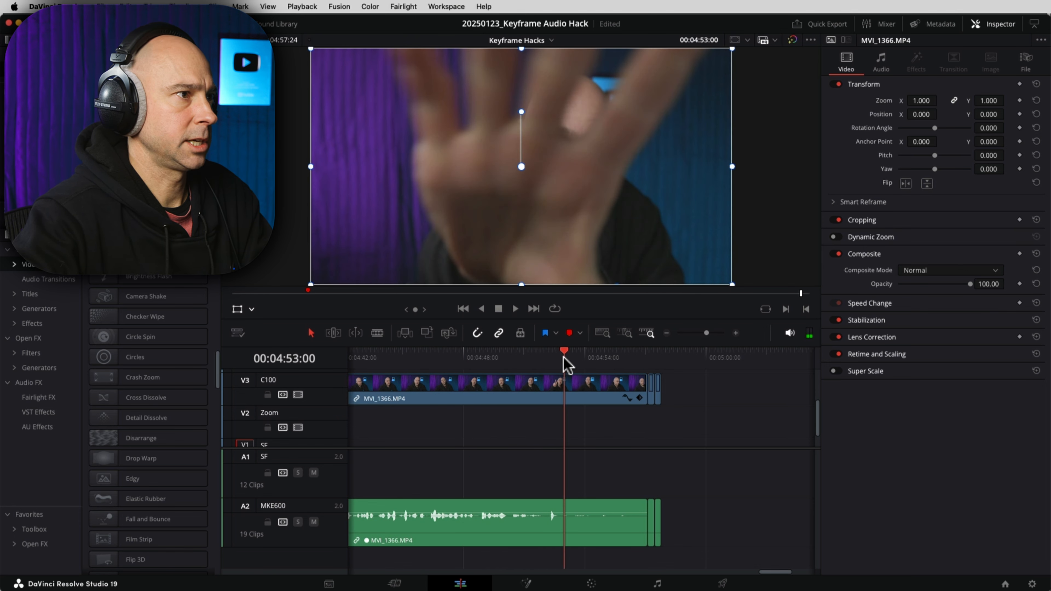
pyautogui.press('super+b')
pyautogui.moveTo(689, 523); pyautogui.dragTo(602, 400)
pyautogui.press('BackSpace')
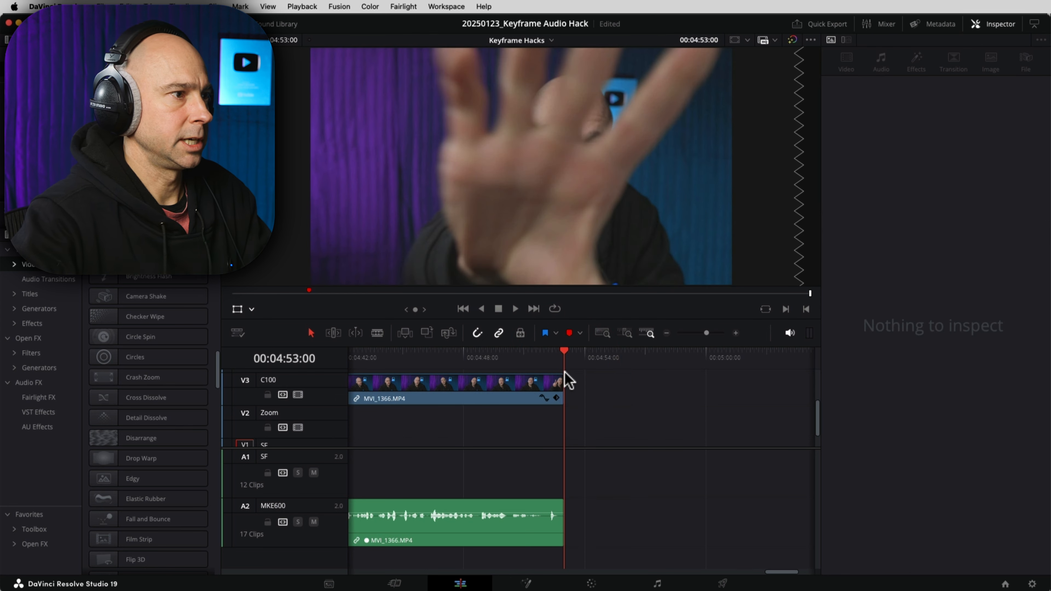
pyautogui.moveTo(556, 376); pyautogui.dragTo(556, 376)
pyautogui.click(552, 359)
pyautogui.press('space')
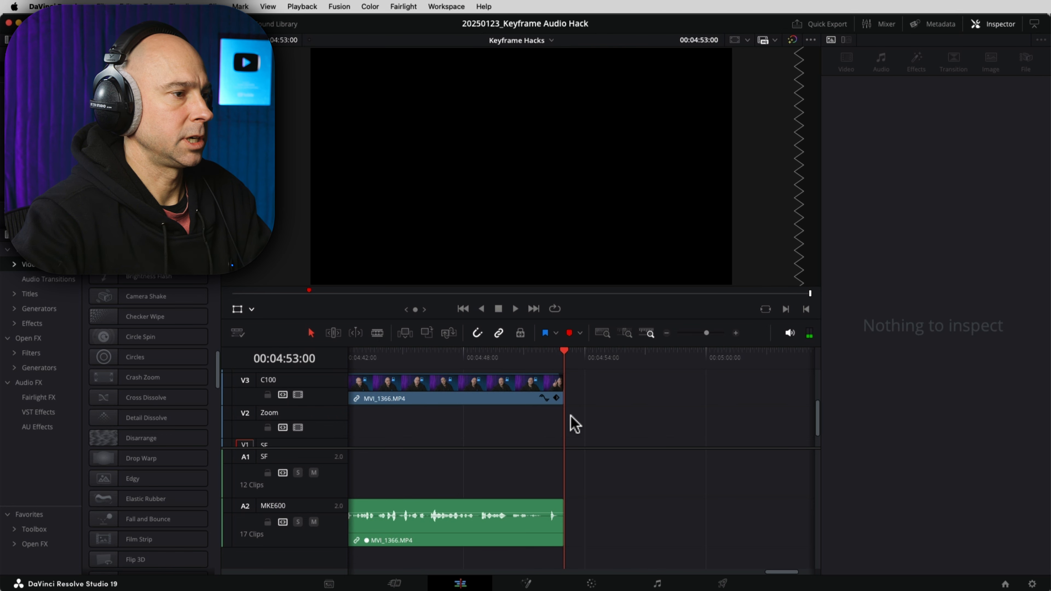
pyautogui.hotkey('shift', 'z')
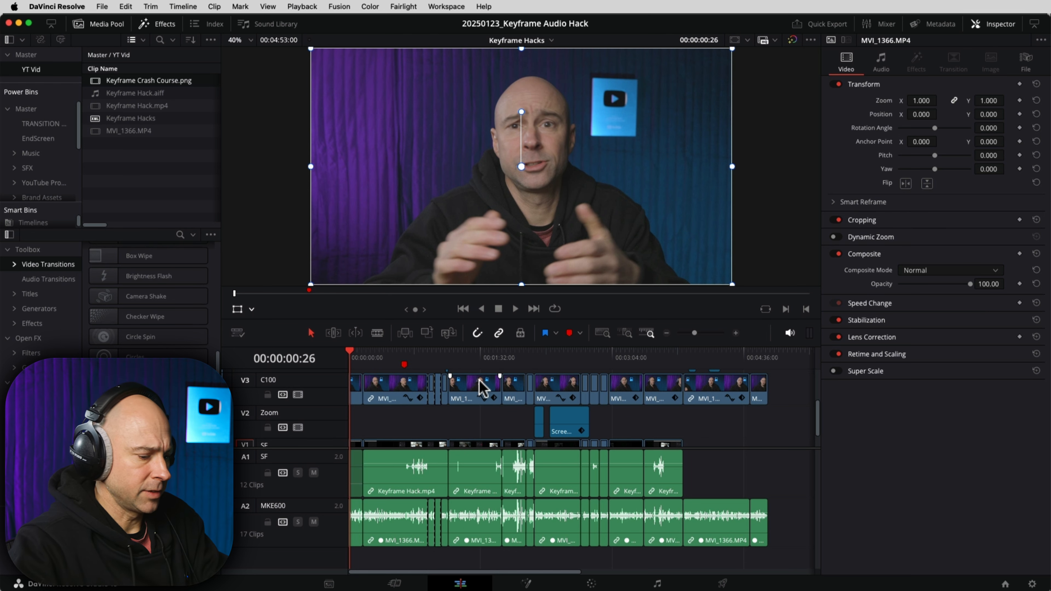
# Step: Ripple-delete the tiny leftover clip at the very start of A1
pyautogui.hotkey('shift', 'z')
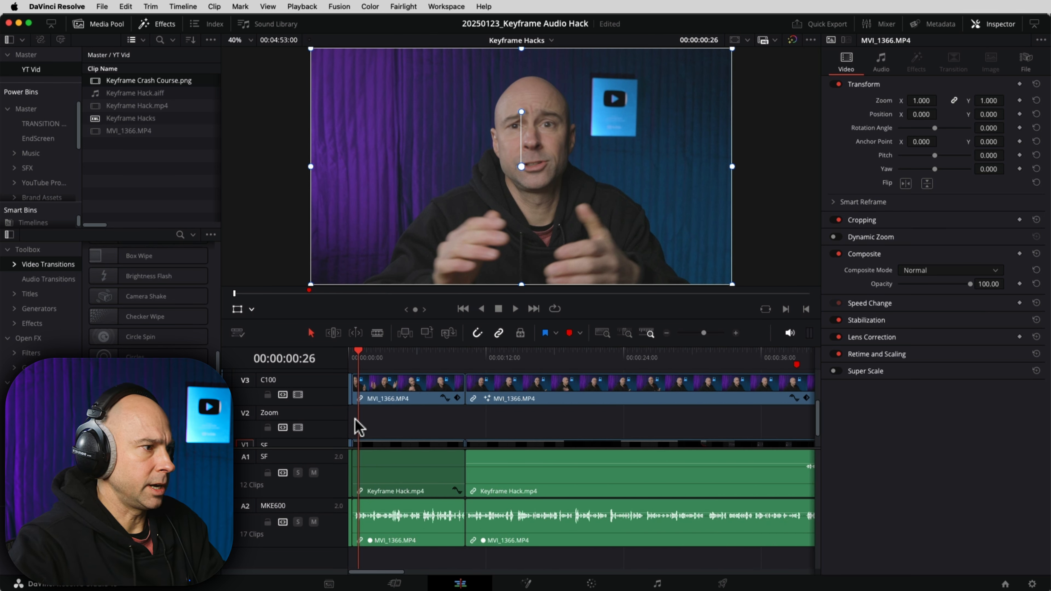
pyautogui.scroll(1, 372, 419)
pyautogui.click(385, 420)
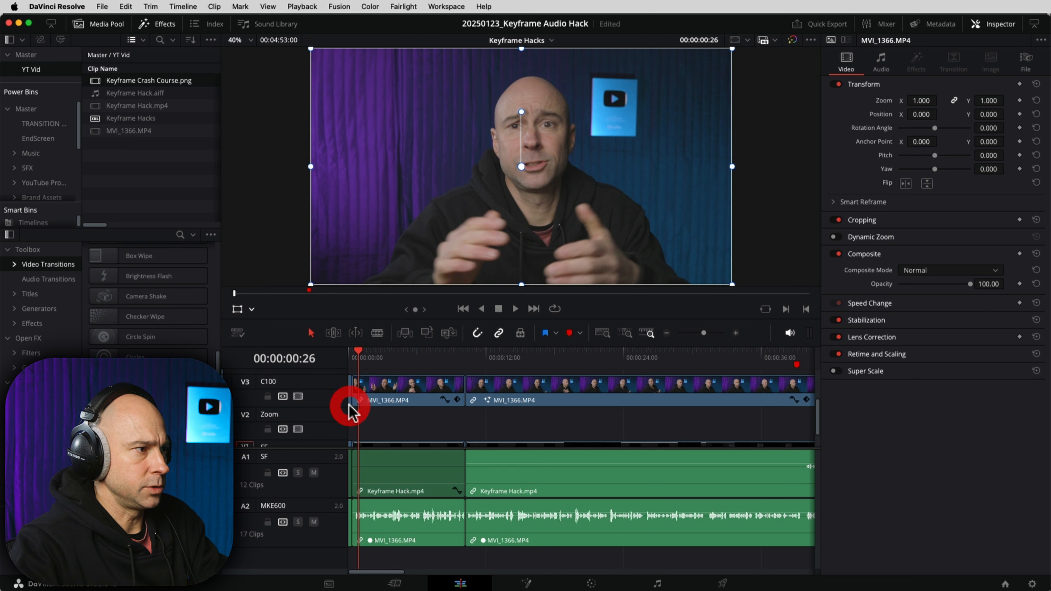
pyautogui.click(350, 402)
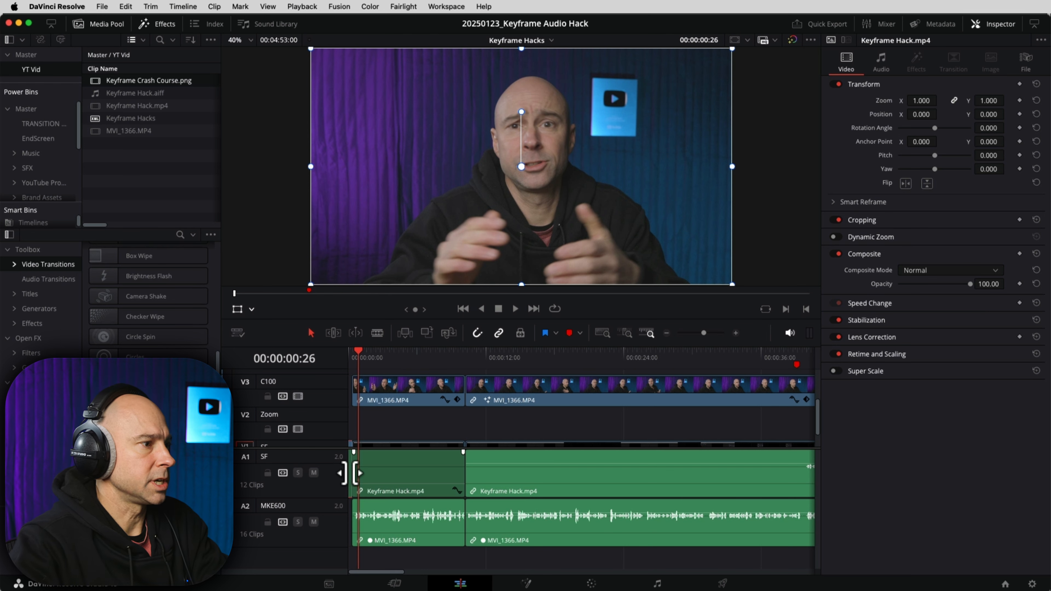
pyautogui.press('BackSpace')
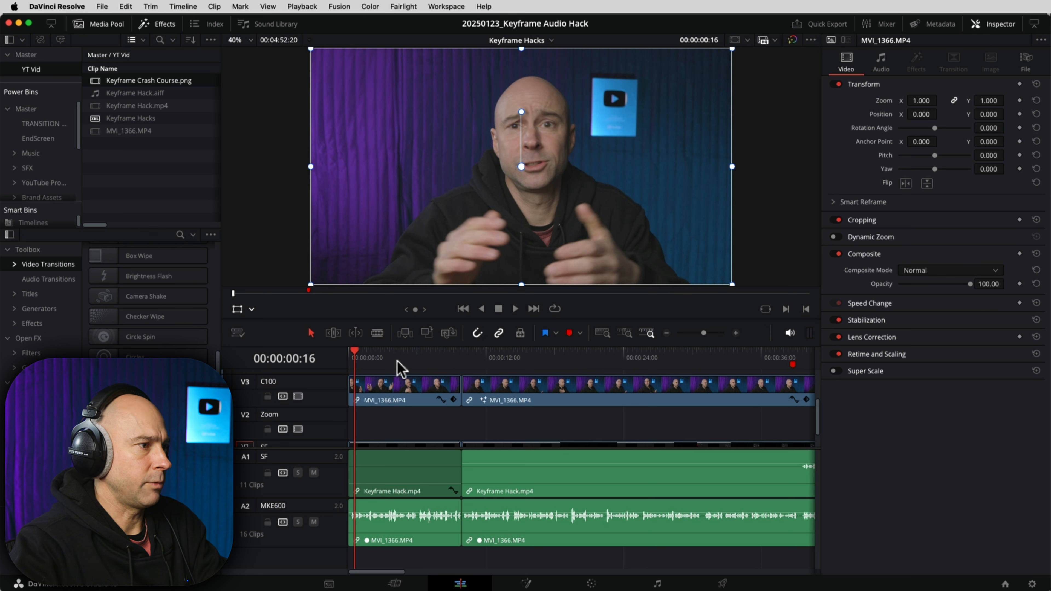
# Step: Add a fade-in on V3, delete the Keyframe Hack.mp4 clip, and return to 00:00
pyautogui.click(396, 420)
pyautogui.press('super+equal')
pyautogui.press('super+equal')
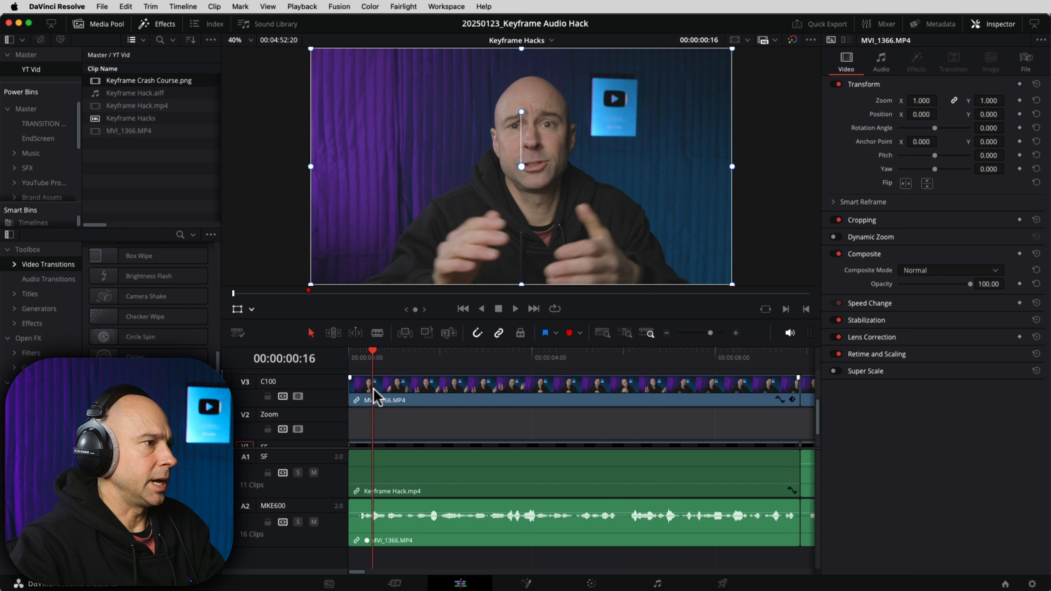
pyautogui.moveTo(351, 376); pyautogui.dragTo(387, 378)
pyautogui.scroll(-3, 424, 414)
pyautogui.click(423, 431)
pyautogui.press('BackSpace')
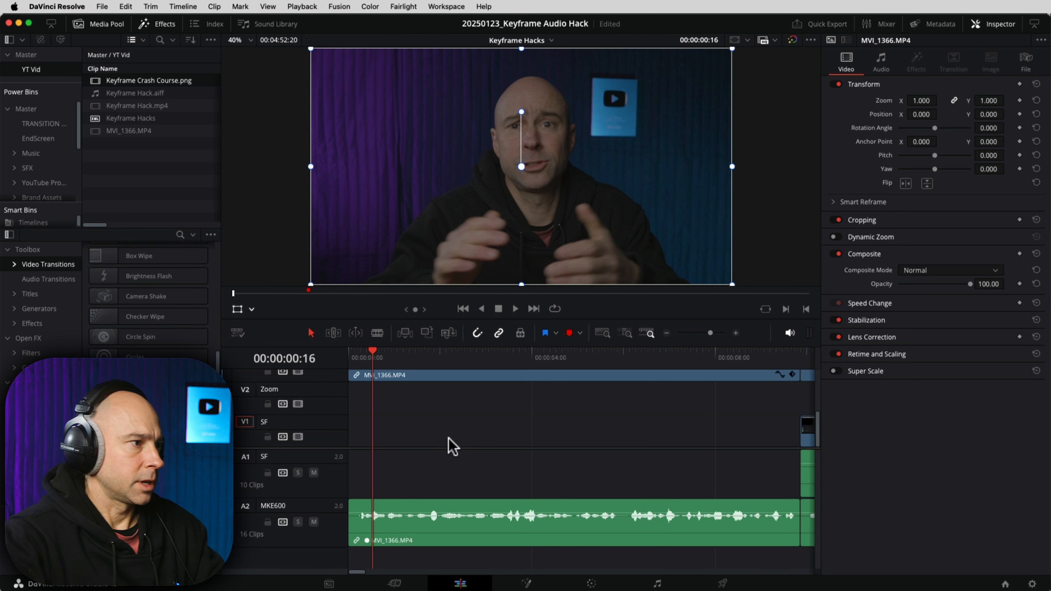
pyautogui.moveTo(369, 359); pyautogui.dragTo(335, 357)
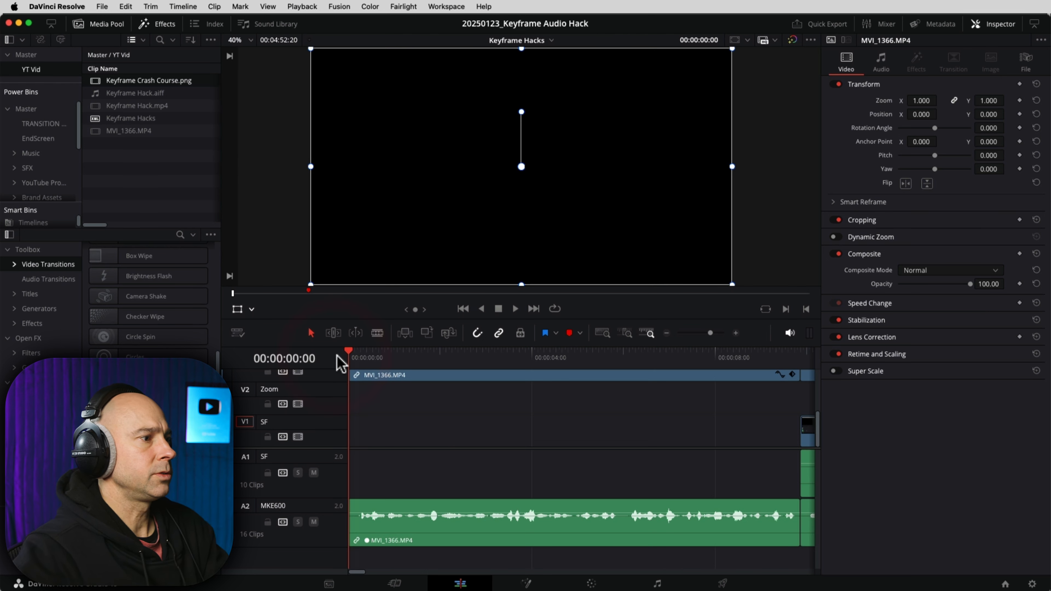
# Step: Review the opening fade-in, then blade the interview clip at 00:00:03:03
pyautogui.press('space')
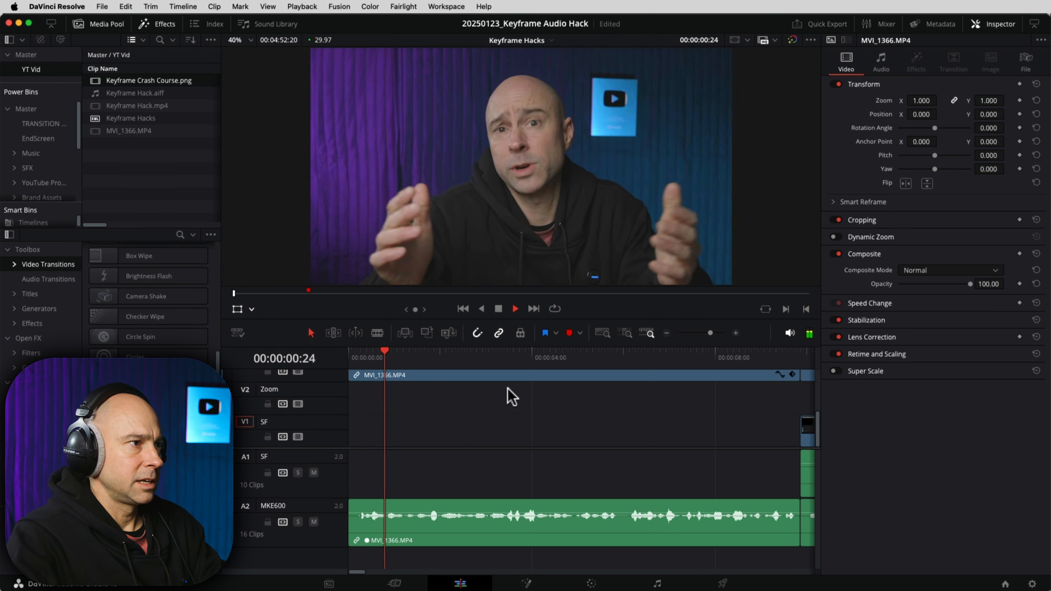
pyautogui.click(533, 435)
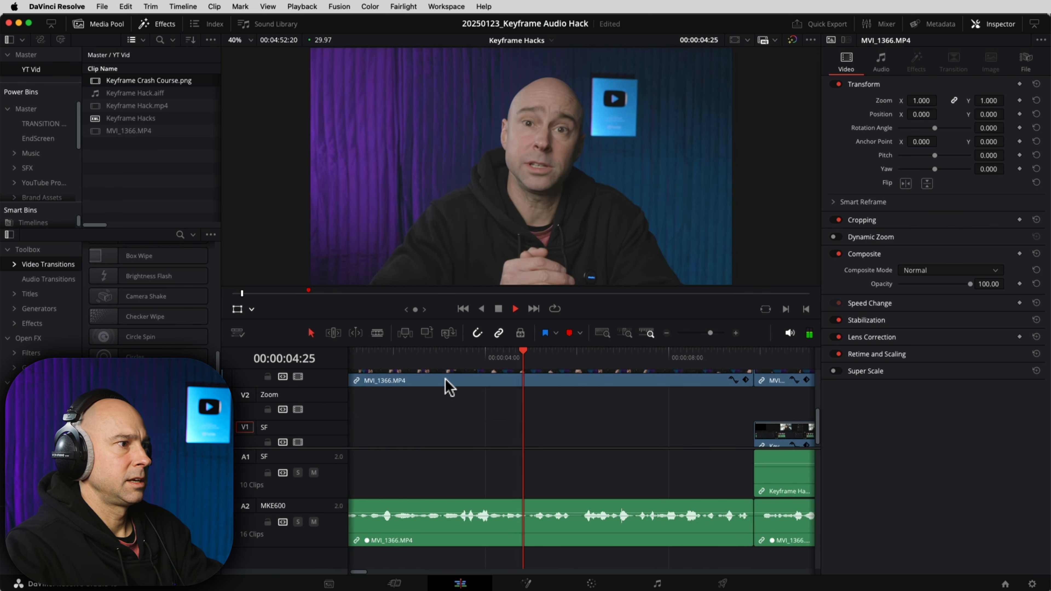
pyautogui.press('space')
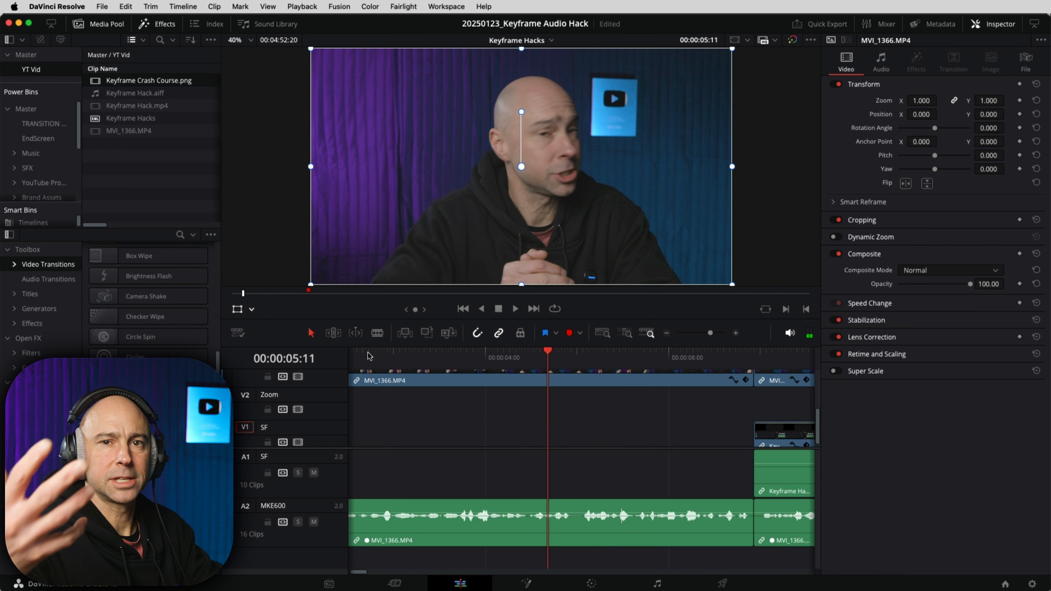
pyautogui.moveTo(350, 359); pyautogui.dragTo(219, 348)
pyautogui.press('space')
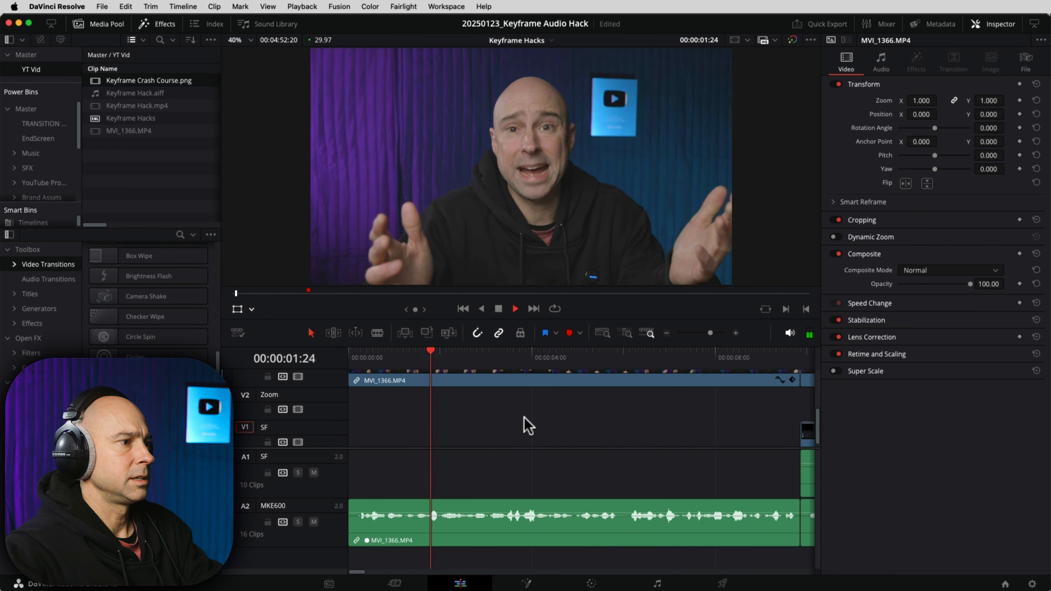
pyautogui.press('space')
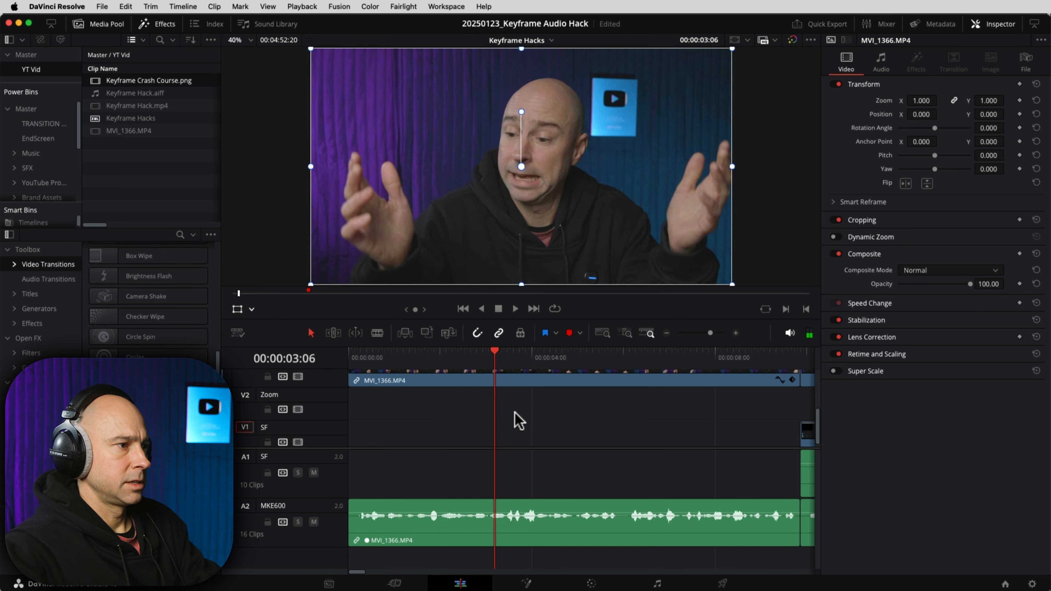
pyautogui.press('Left')
pyautogui.press('Left')
pyautogui.press('Left')
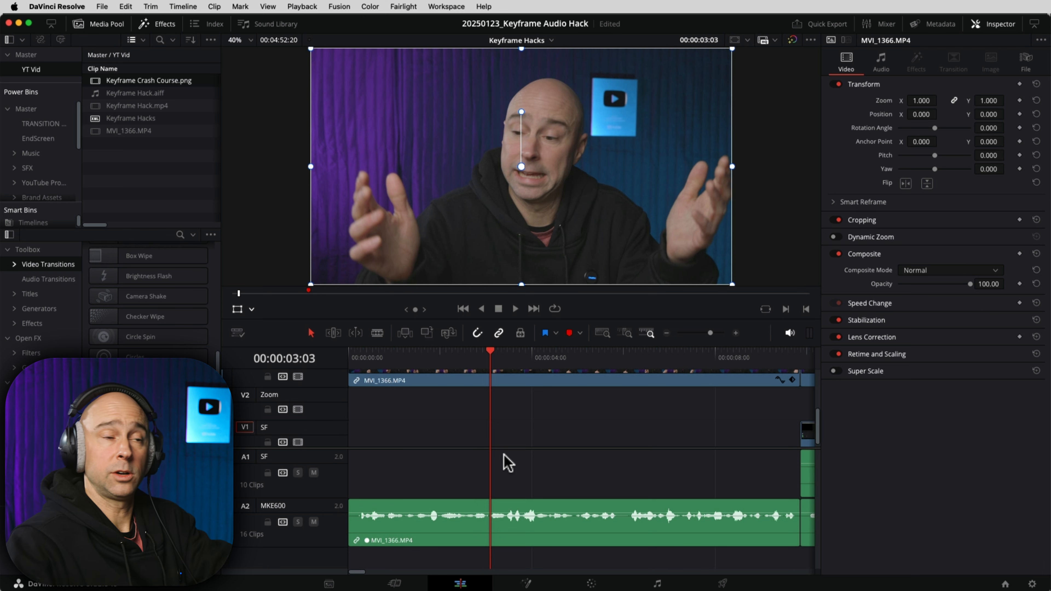
pyautogui.press('super+b')
# Step: Enable Dynamic Zoom on the first part and review it, parking the playhead at 00:00:05:29
pyautogui.click(442, 385)
pyautogui.scroll(3, 509, 393)
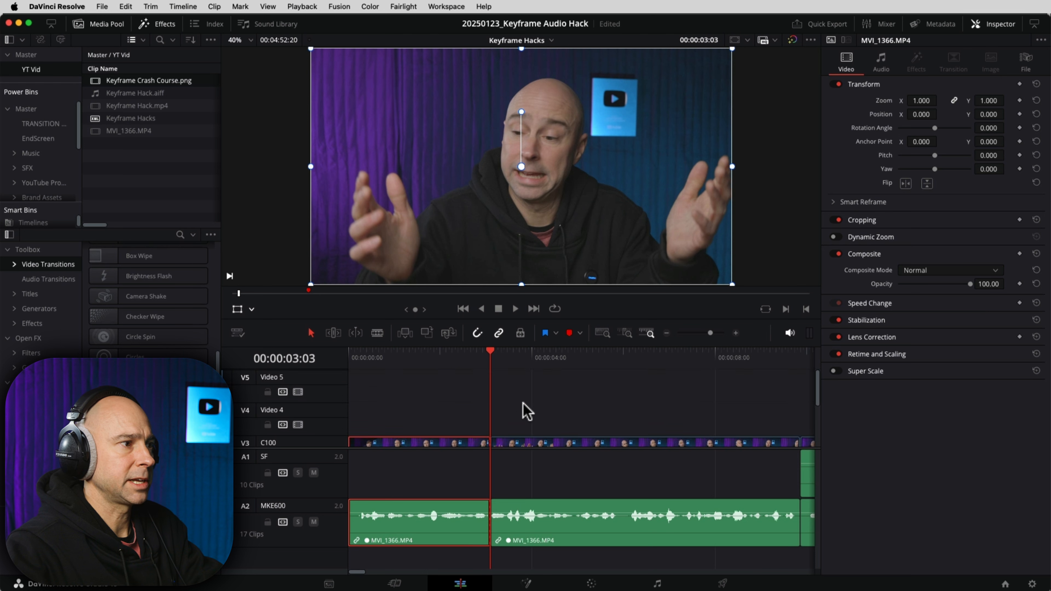
pyautogui.click(836, 239)
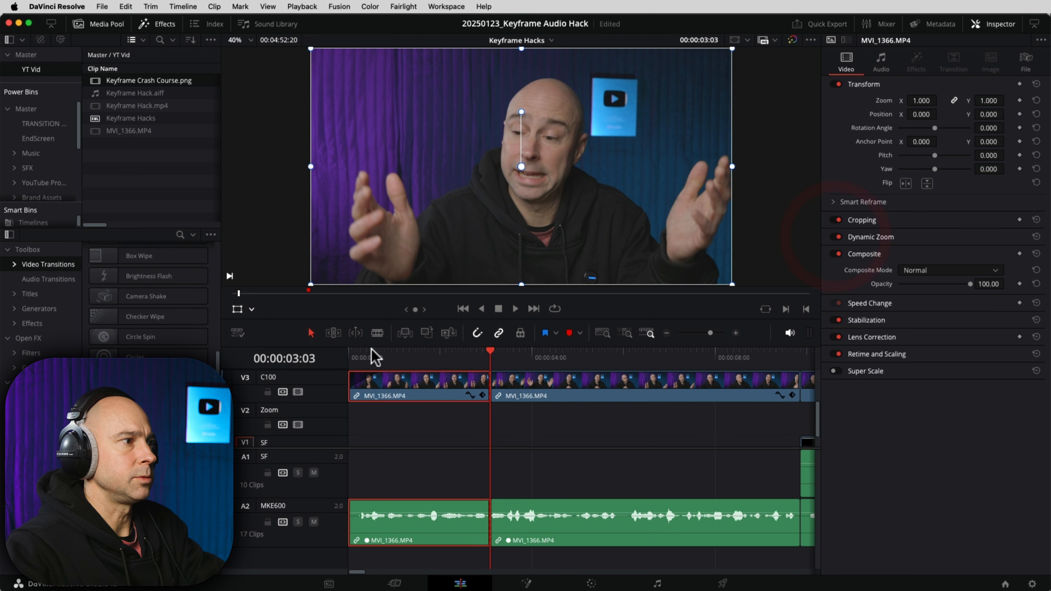
pyautogui.press('space')
pyautogui.press('Home')
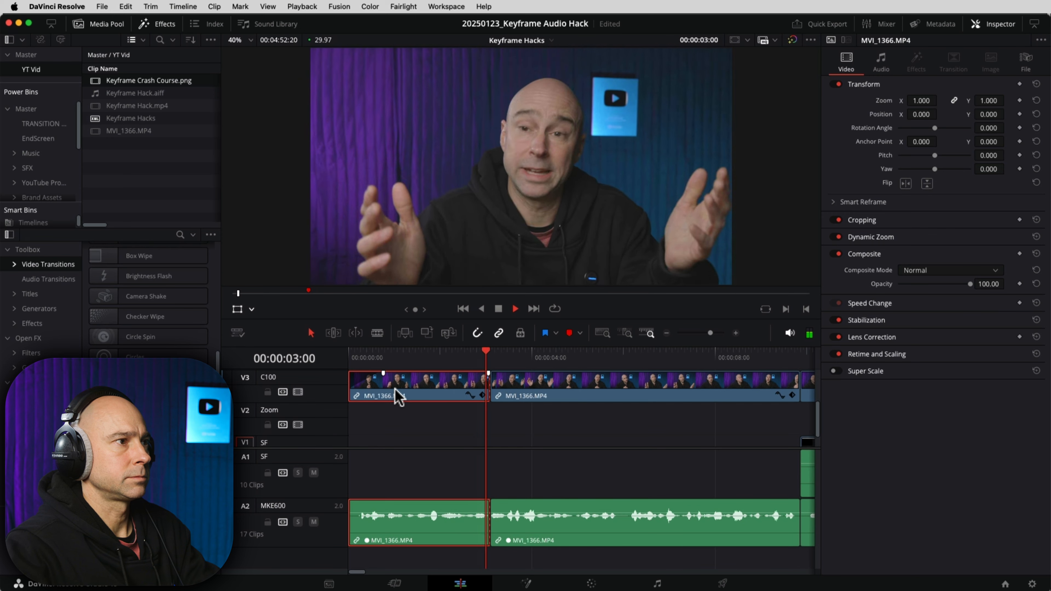
pyautogui.moveTo(673, 429); pyautogui.dragTo(537, 433)
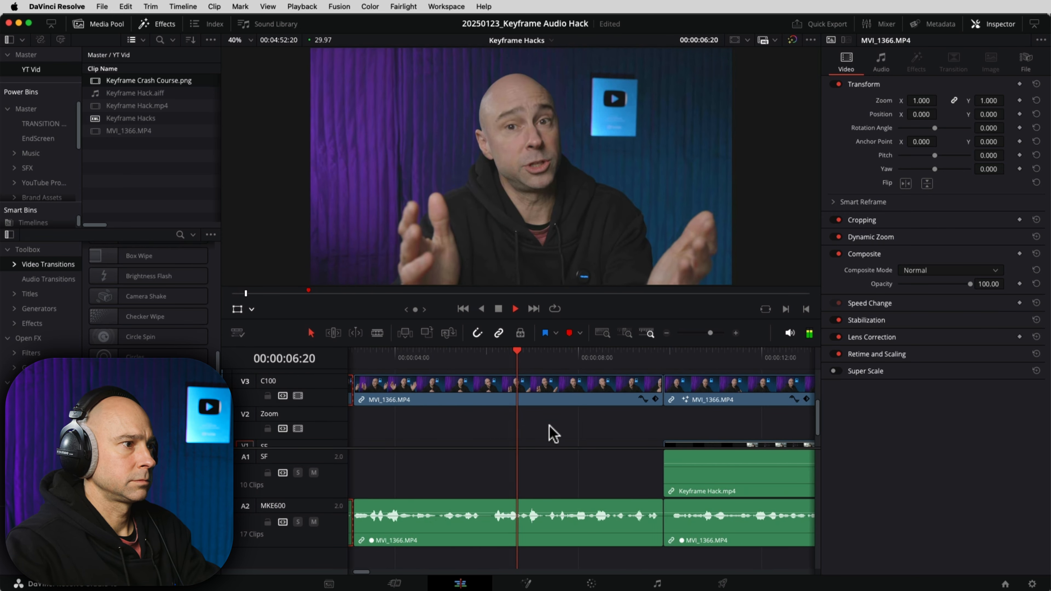
pyautogui.press('space')
pyautogui.moveTo(509, 480); pyautogui.dragTo(608, 498)
pyautogui.scroll(3, 589, 414)
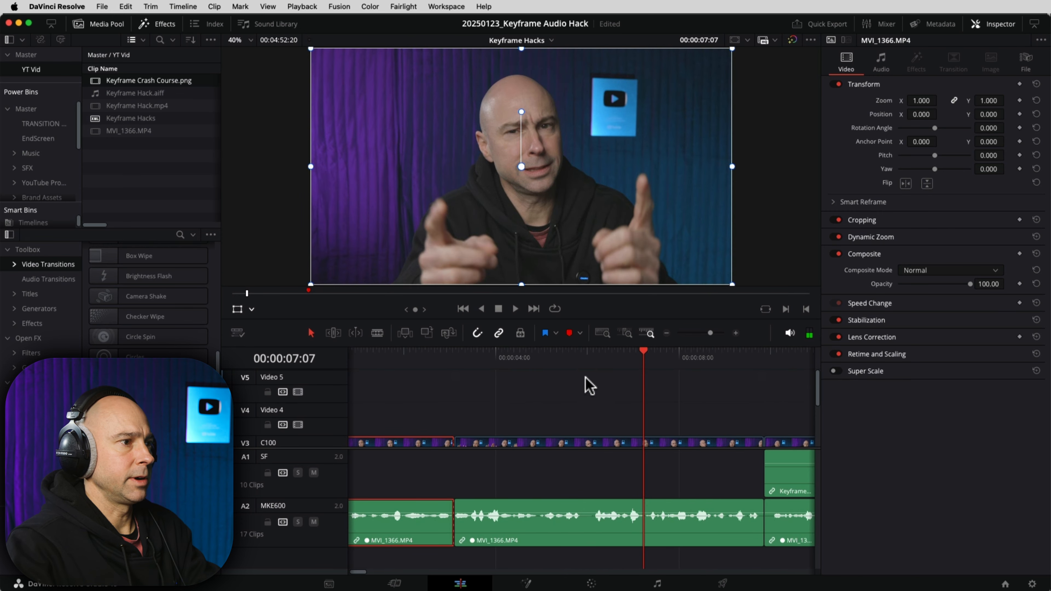
pyautogui.click(585, 359)
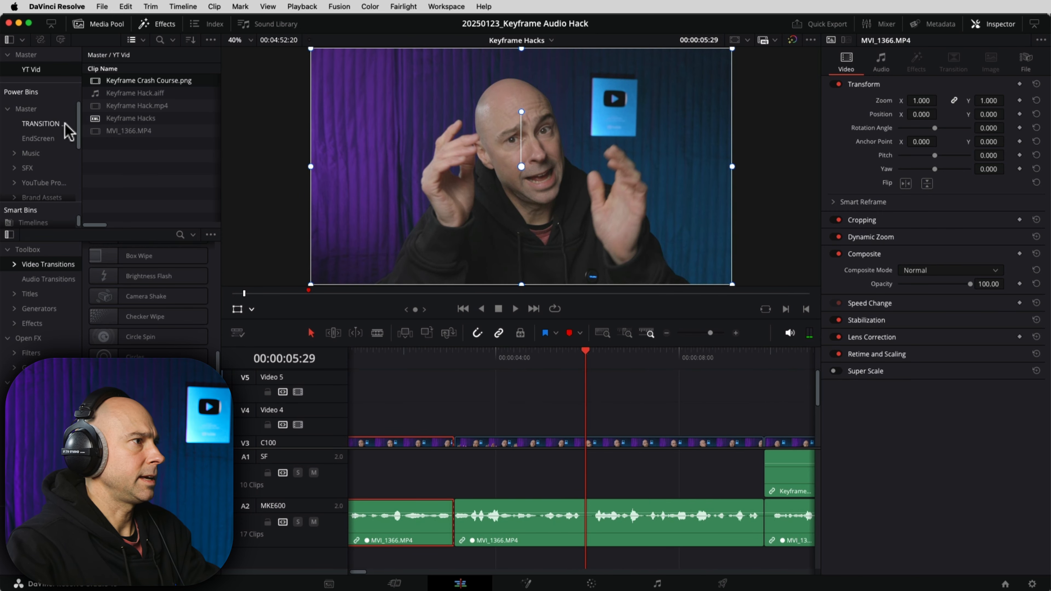
# Step: Drop Talk Head Zoom from the Zooms power bin onto V4 at 00:00:05:29 and preview it
pyautogui.doubleClick(37, 69)
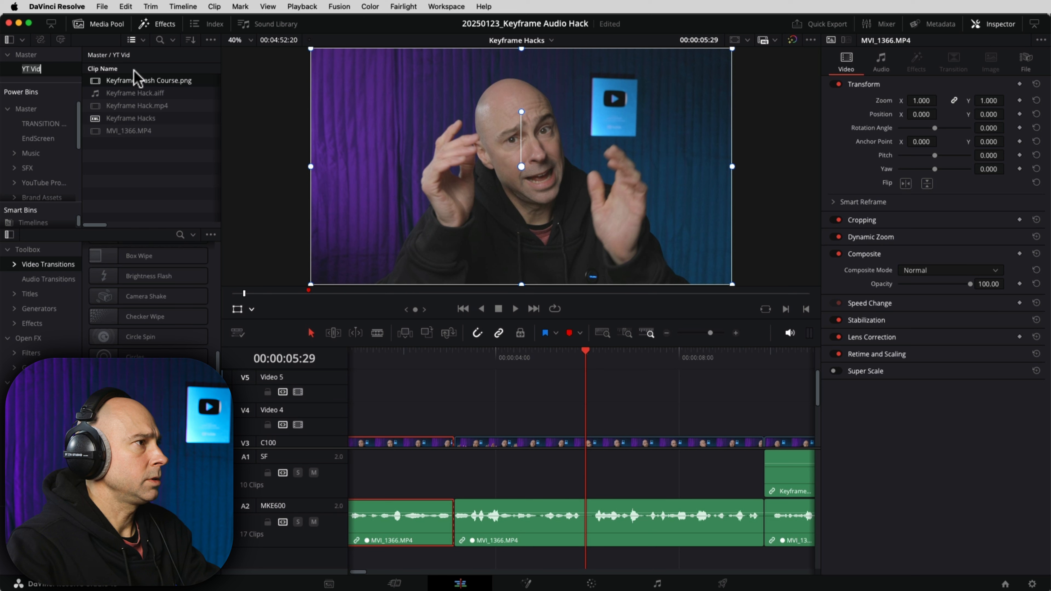
pyautogui.click(159, 24)
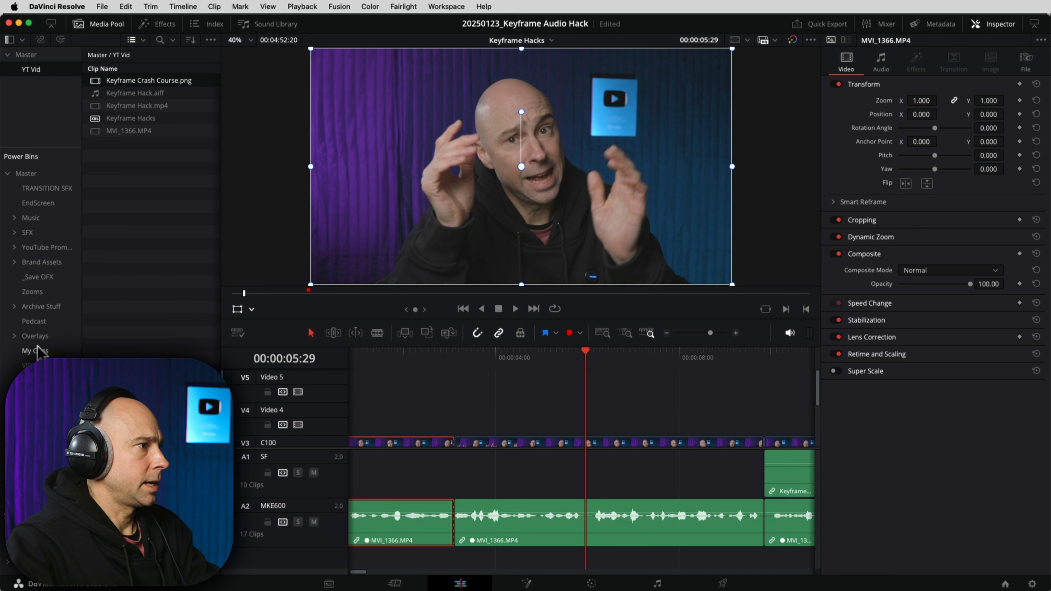
pyautogui.click(41, 306)
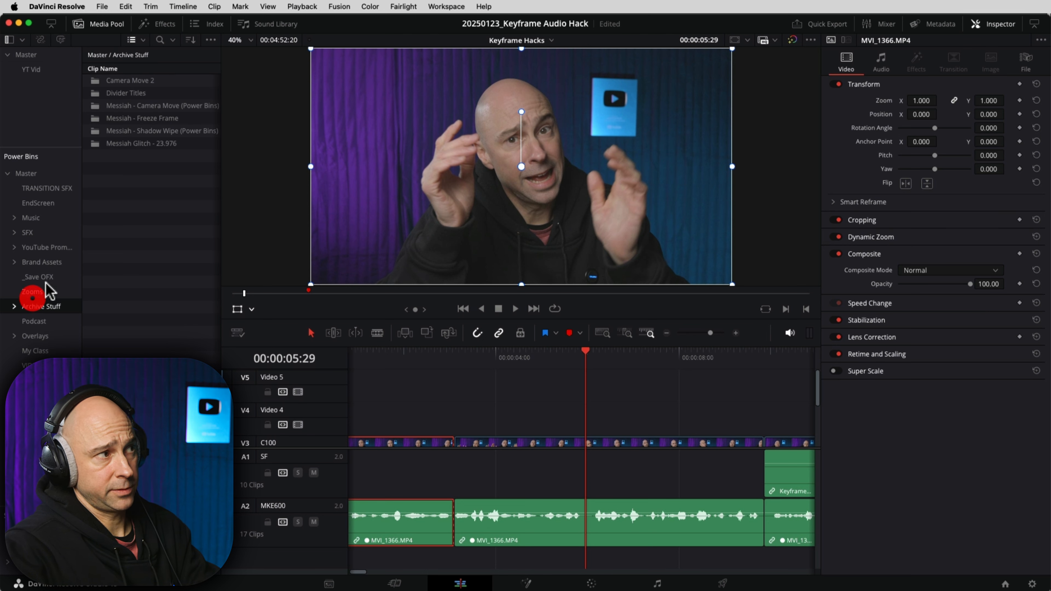
pyautogui.click(33, 291)
pyautogui.moveTo(114, 99); pyautogui.dragTo(583, 426)
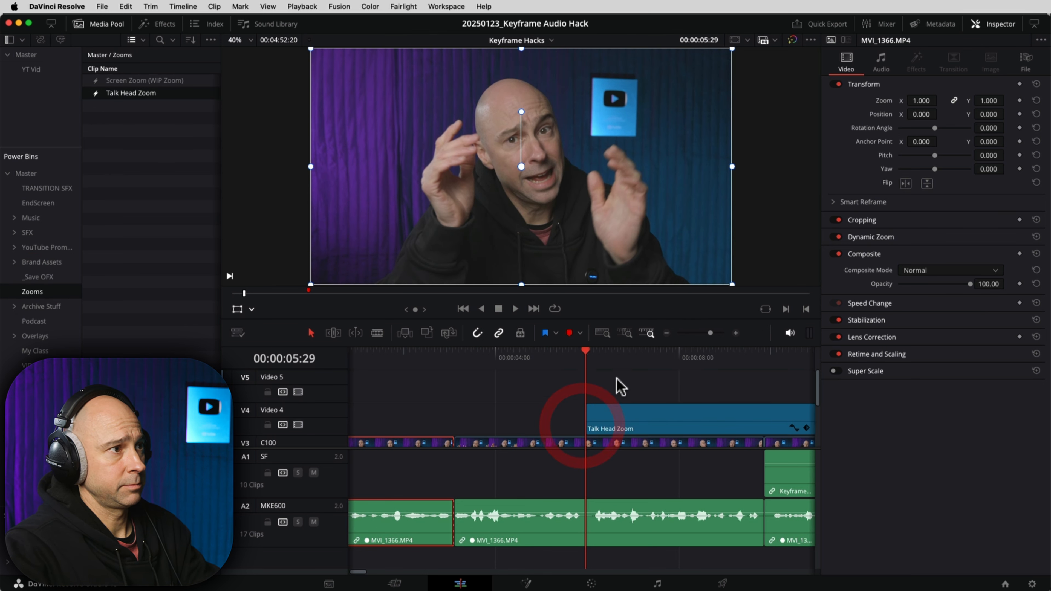
pyautogui.press('space')
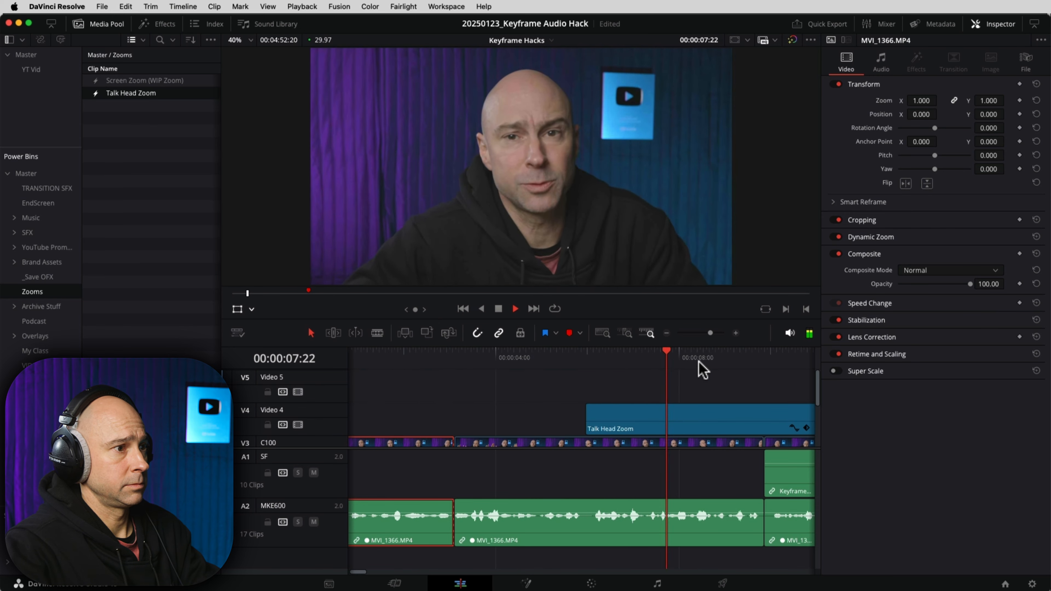
pyautogui.press('space')
# Step: Move the playhead to 00:00:09:26 and select the Talk Head Zoom and interview clips
pyautogui.click(764, 357)
pyautogui.click(777, 416)
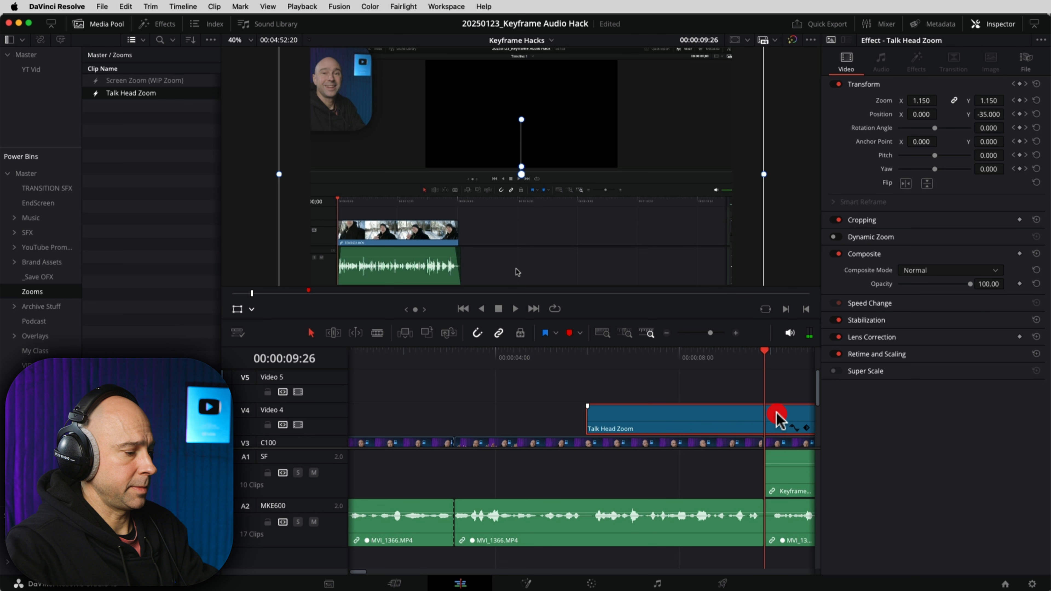
pyautogui.click(786, 439)
pyautogui.hscroll(6, 546, 439)
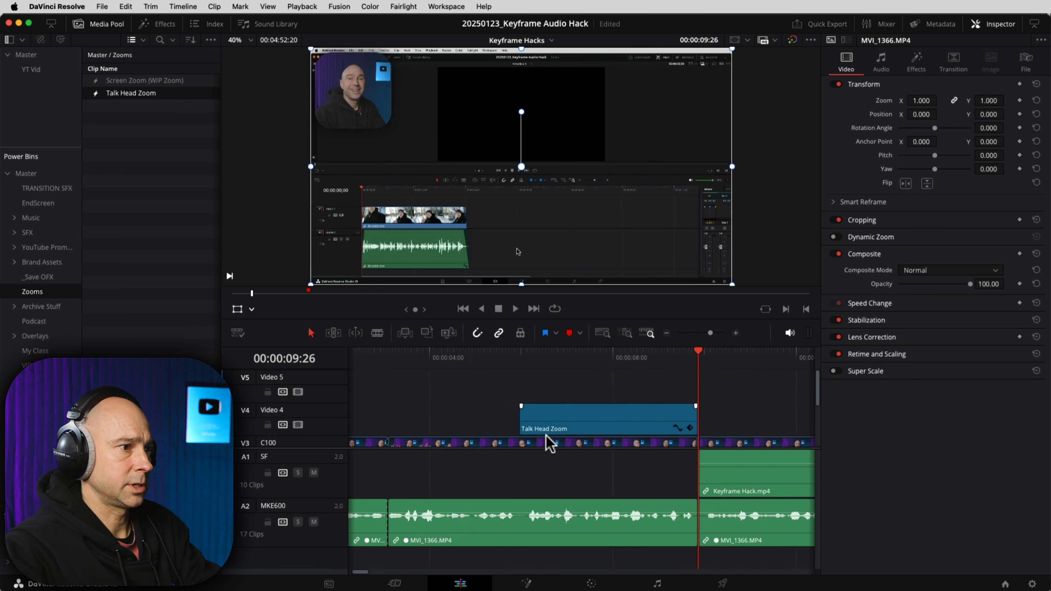
pyautogui.scroll(-3, 513, 393)
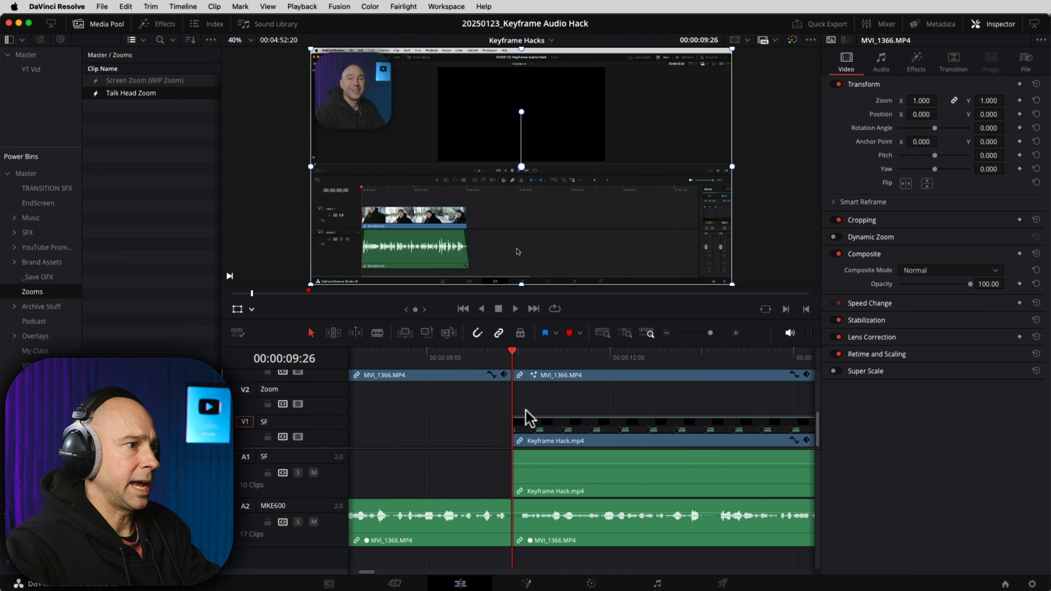
pyautogui.scroll(2, 431, 399)
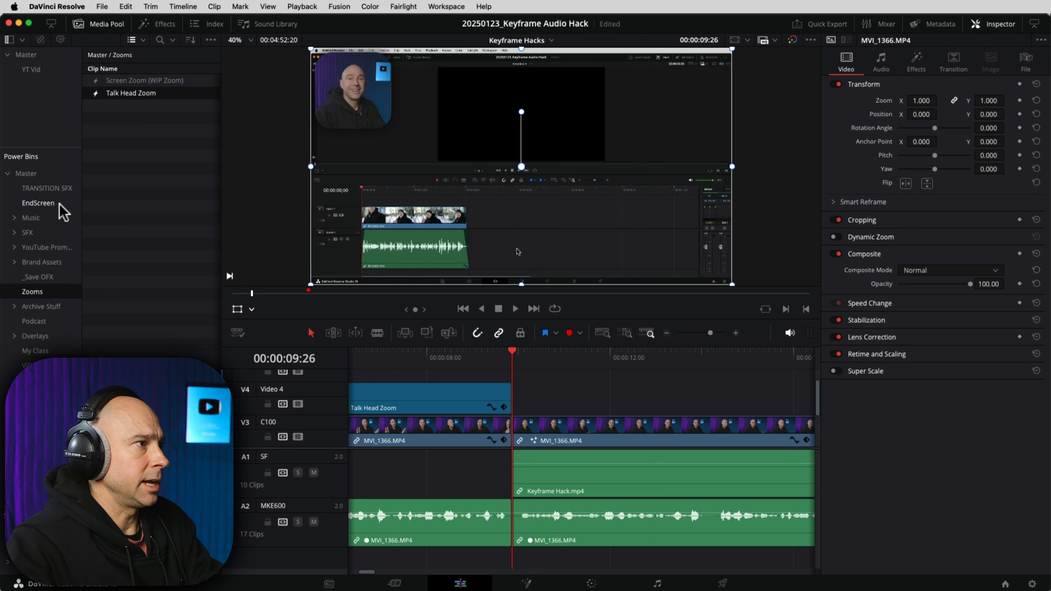
# Step: Drop a Logo Wipe transition onto the C100 interview cut and preview it at 00:00:09:26
pyautogui.click(104, 25)
pyautogui.click(160, 24)
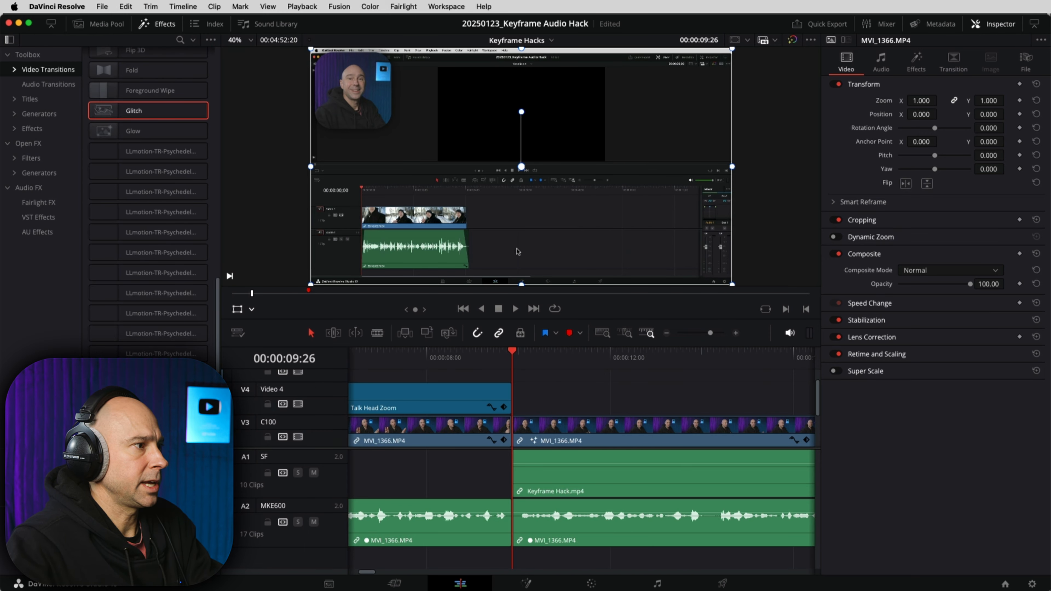
pyautogui.moveTo(148, 110); pyautogui.dragTo(519, 427)
pyautogui.click(498, 362)
pyautogui.moveTo(497, 361); pyautogui.dragTo(513, 367)
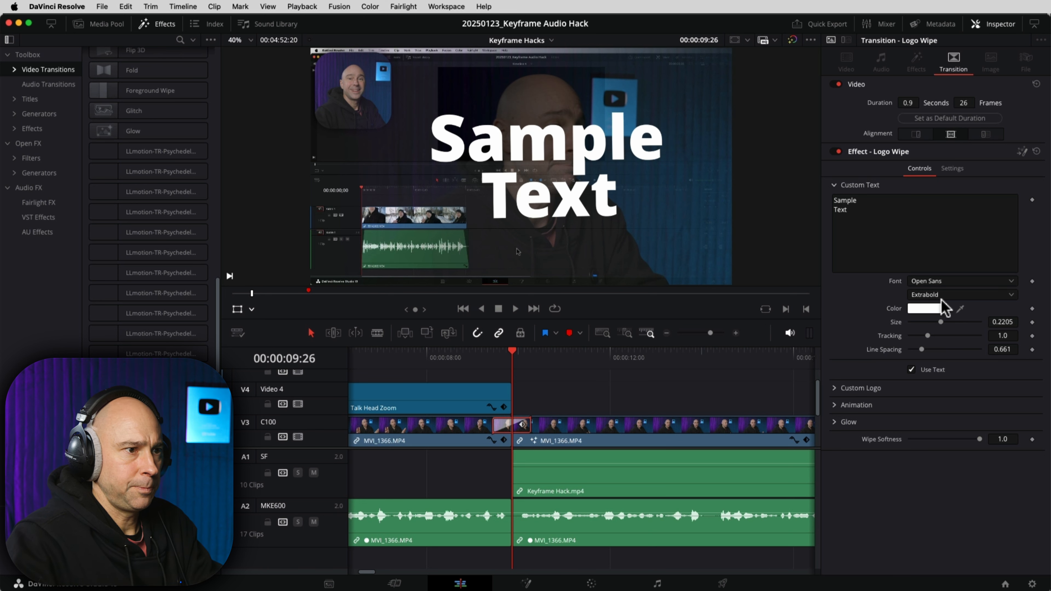
# Step: Turn off the wipe's Use Text option, expand Custom Logo, and bring the Media Pool back
pyautogui.click(912, 370)
pyautogui.click(836, 389)
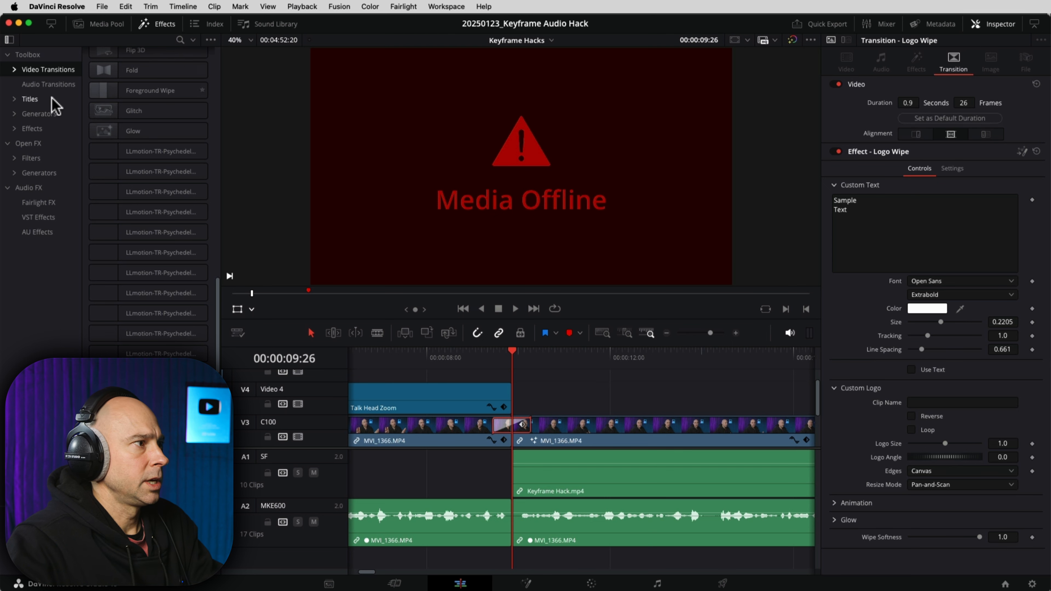
pyautogui.click(165, 29)
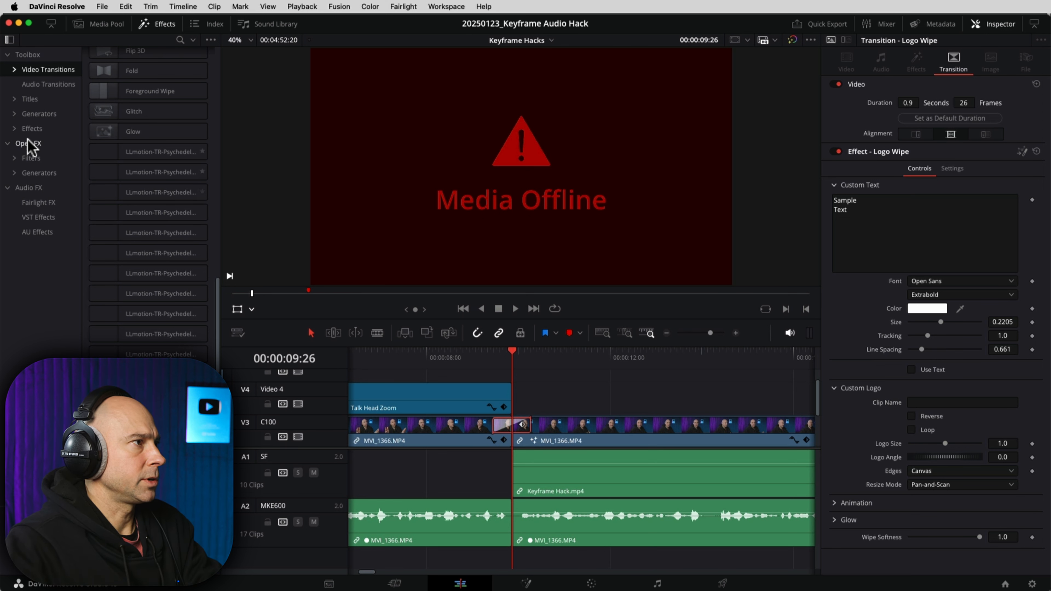
pyautogui.click(157, 23)
pyautogui.click(107, 24)
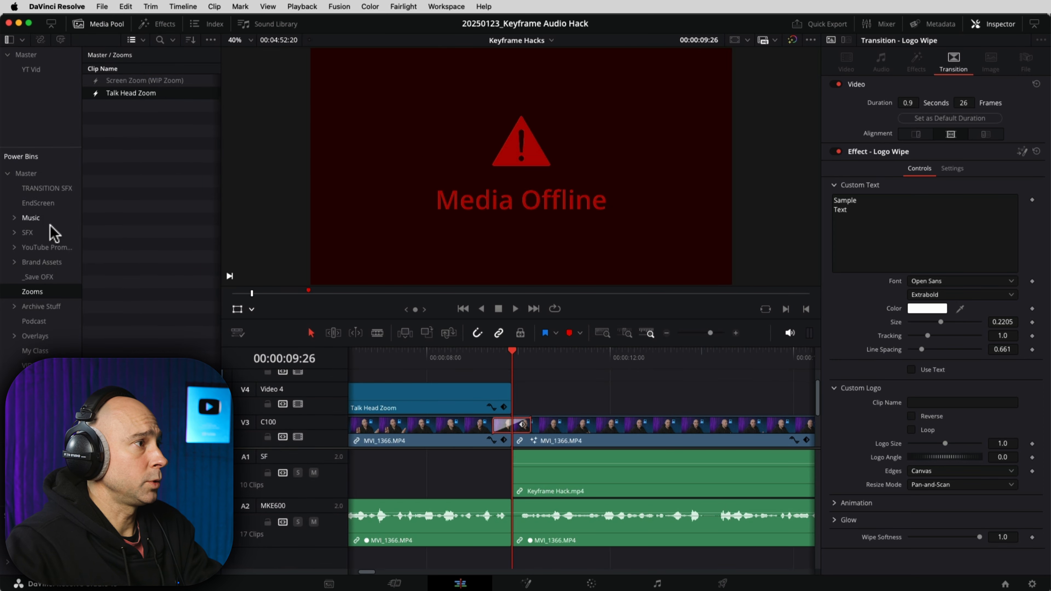
# Step: Set DaVinci-Resolve-Logo-Square.png from Brand Assets > Logos-Icons as the Logo Wipe's custom logo
pyautogui.click(32, 262)
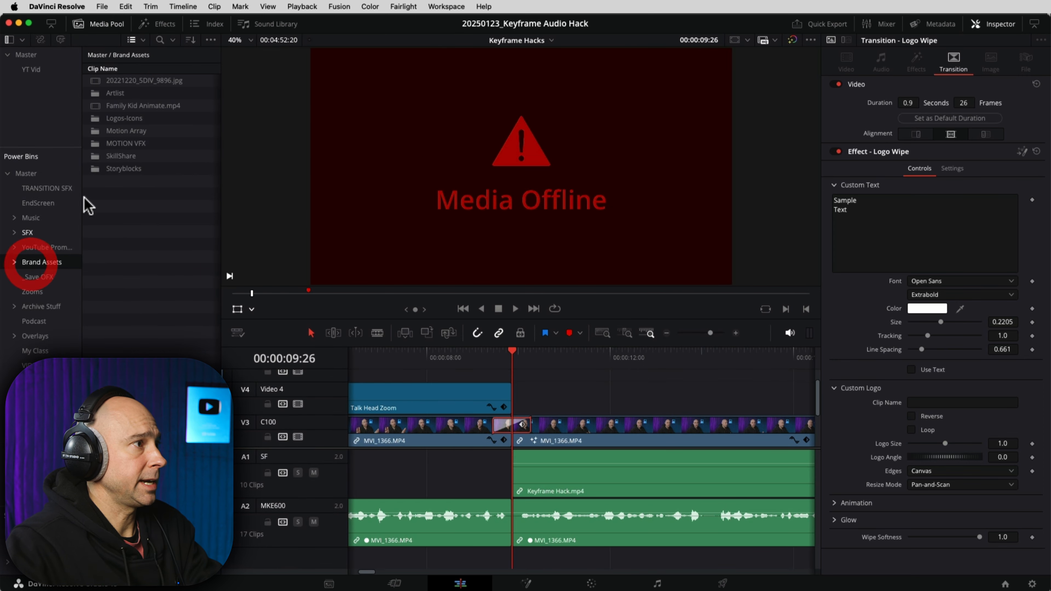
pyautogui.doubleClick(92, 121)
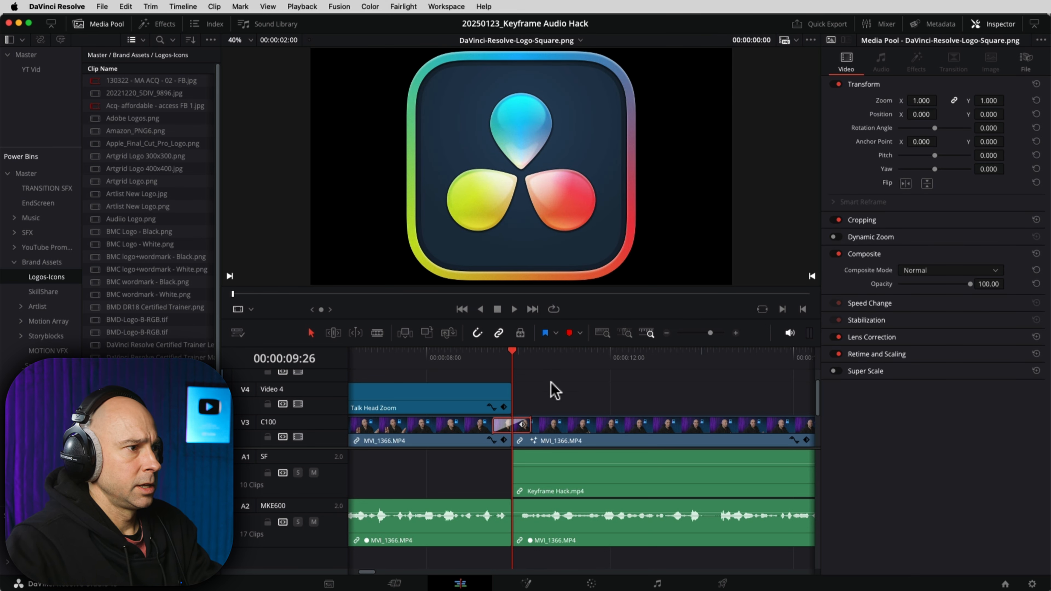
pyautogui.click(504, 430)
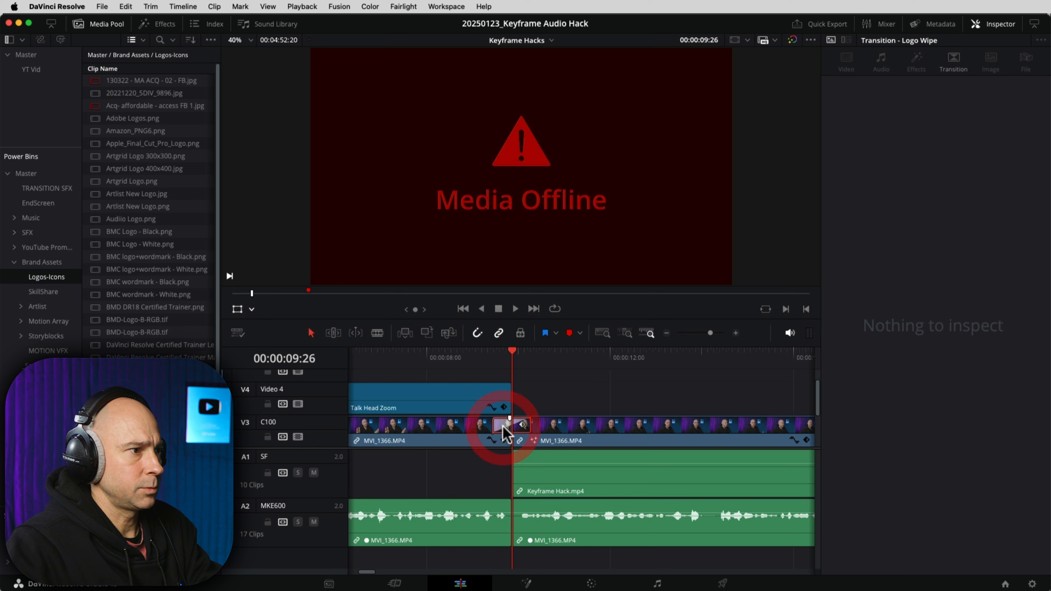
pyautogui.click(566, 397)
pyautogui.click(522, 427)
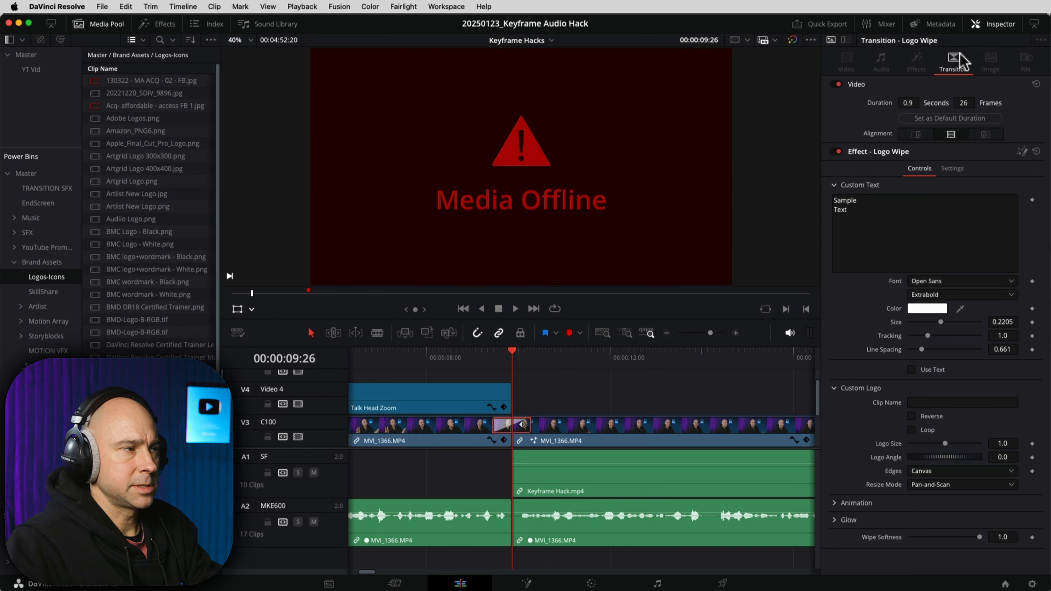
pyautogui.moveTo(523, 315); pyautogui.dragTo(925, 410)
# Step: Play the logo wipe from 00:00:08:22, then bring up the track options for adding an audio track
pyautogui.click(461, 357)
pyautogui.press('space')
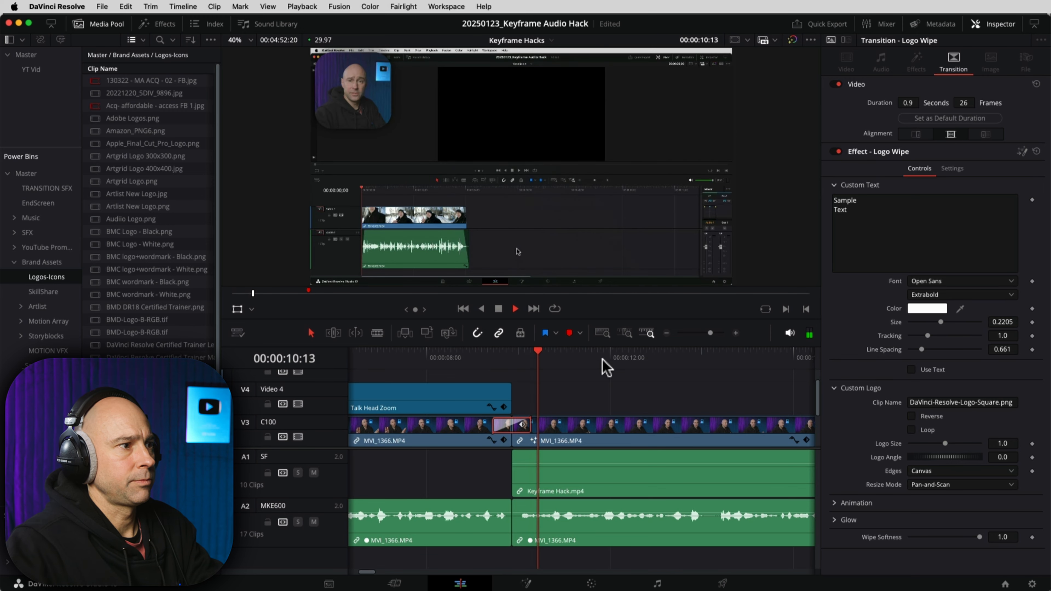
pyautogui.press('space')
pyautogui.click(511, 357)
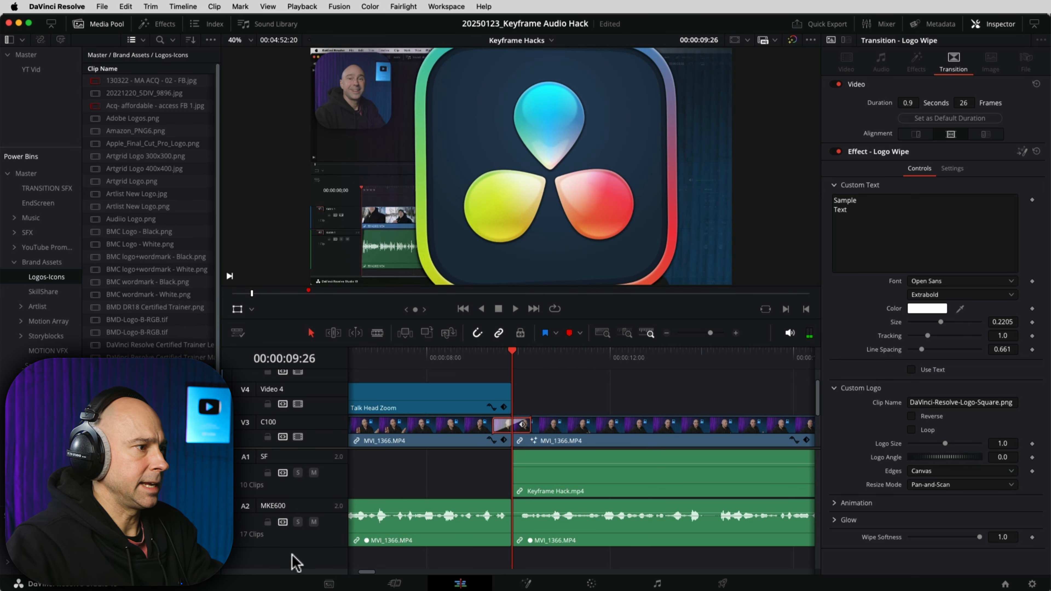
pyautogui.rightClick(294, 563)
# Step: Add two new audio tracks, Audio 3 and Audio 4, to the timeline
pyautogui.click(434, 573)
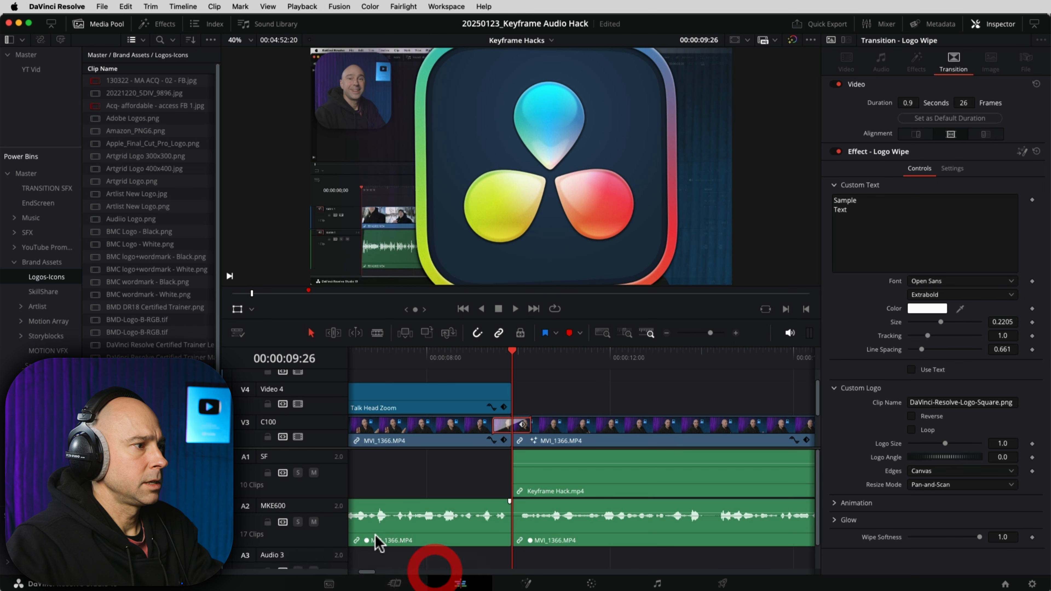
pyautogui.scroll(-2, 292, 516)
pyautogui.doubleClick(277, 527)
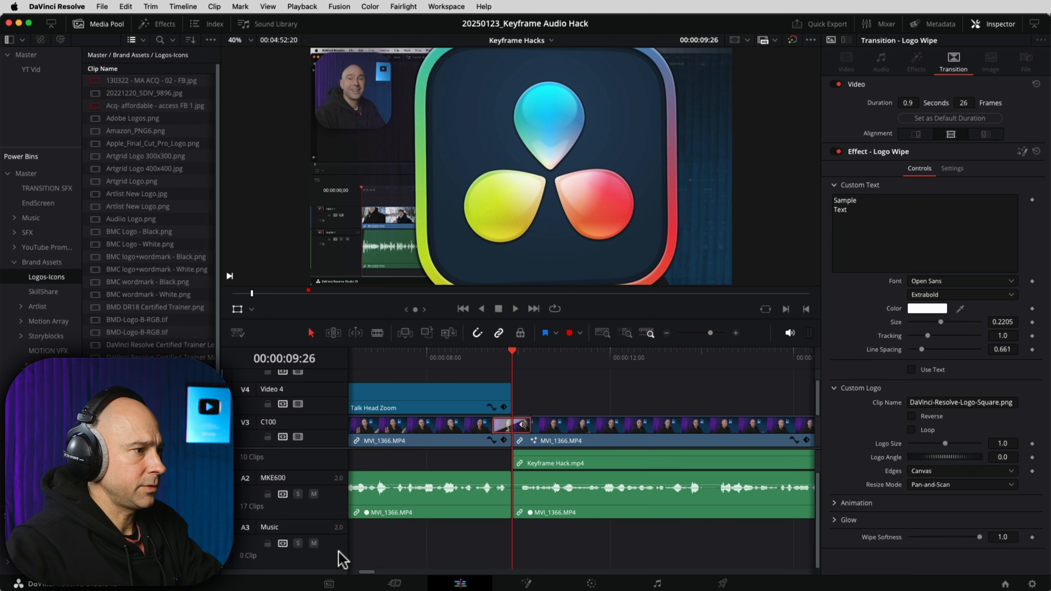
pyautogui.rightClick(343, 556)
pyautogui.click(455, 566)
pyautogui.scroll(-2, 309, 513)
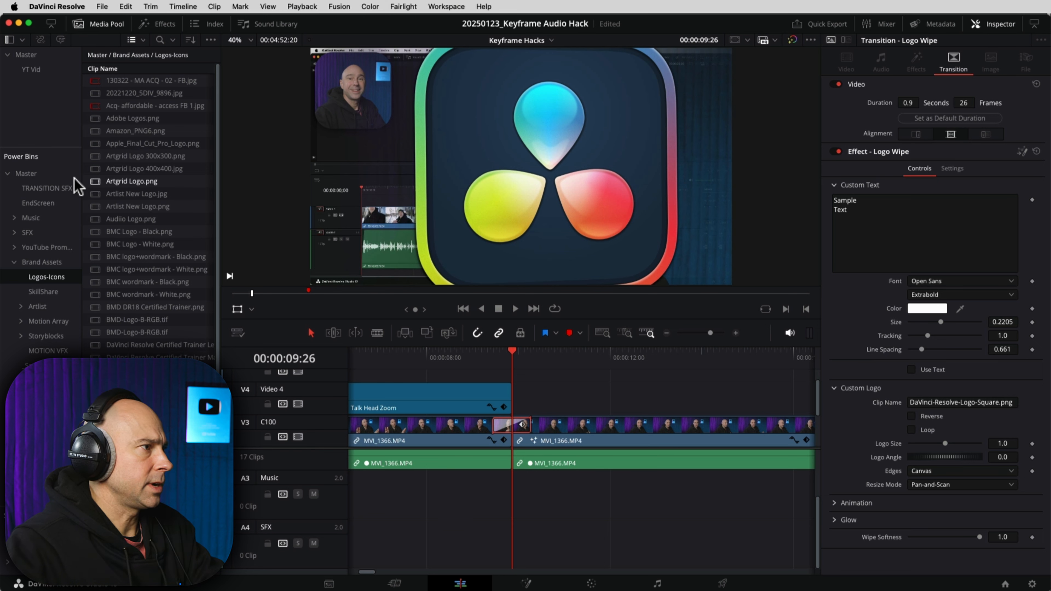
# Step: Place the flat down - 1.5 sec whoosh from TRANSITION SFX under the Logo Wipe at -8.5 dB
pyautogui.click(56, 187)
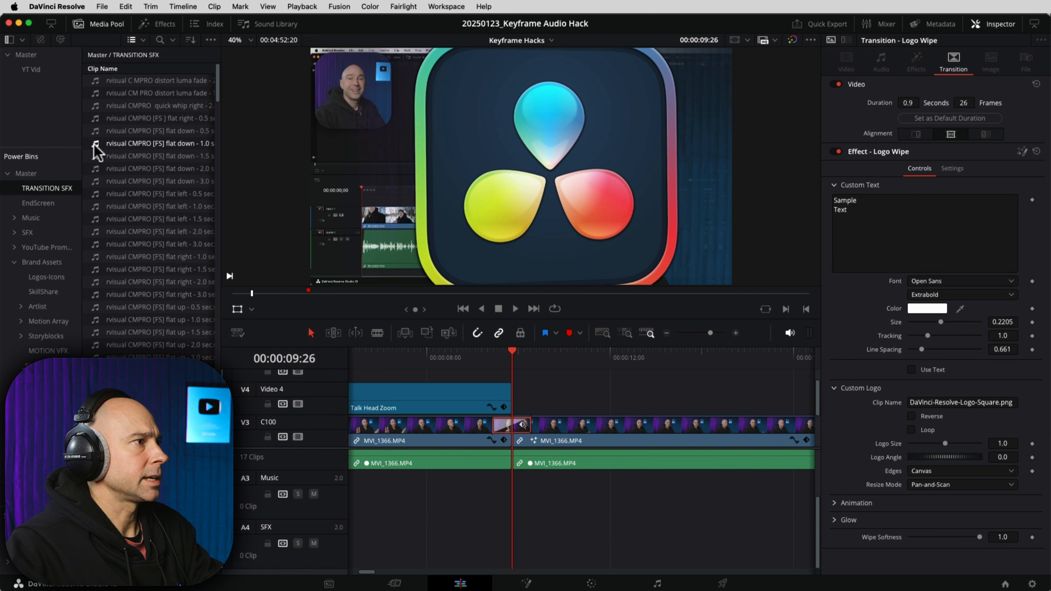
pyautogui.click(96, 155)
pyautogui.press('space')
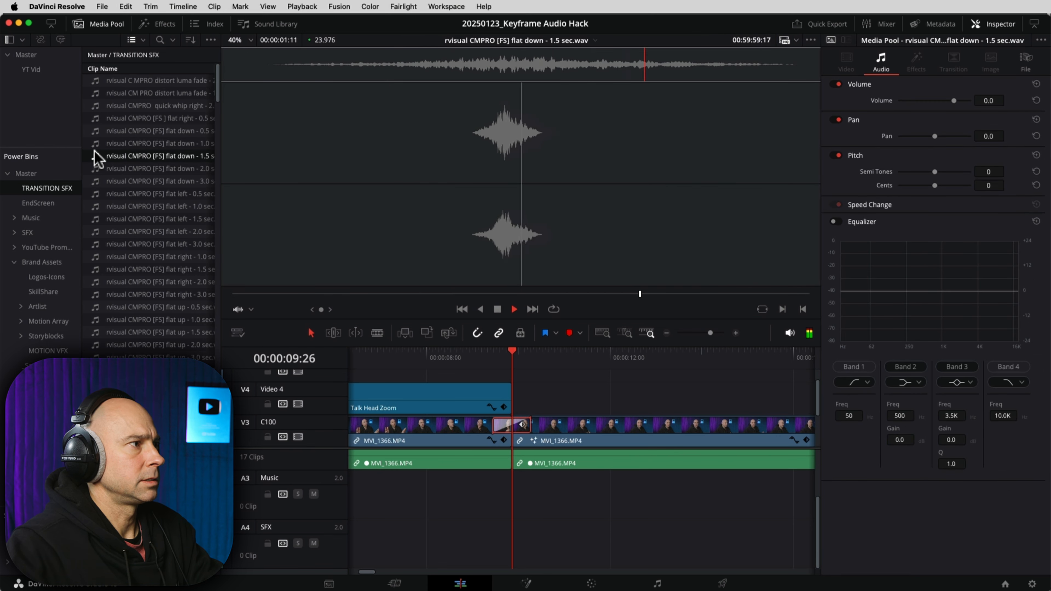
pyautogui.moveTo(97, 157); pyautogui.dragTo(496, 537)
pyautogui.click(445, 355)
pyautogui.press('space')
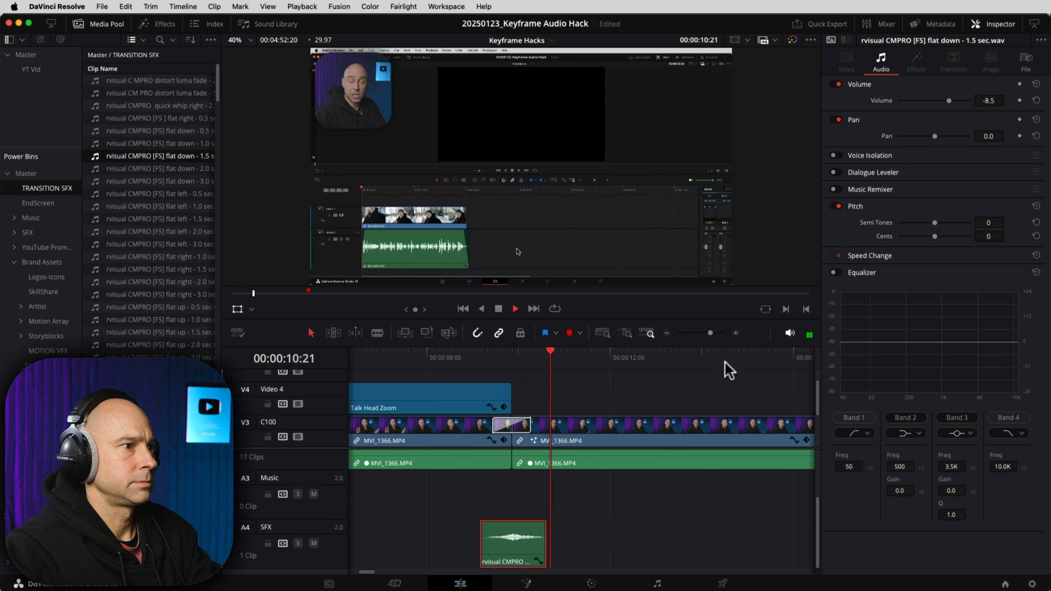
pyautogui.press('space')
pyautogui.click(520, 545)
# Step: Fit the whole timeline into view, return to its start, and expand the Music bins
pyautogui.click(537, 392)
pyautogui.hotkey('shift', 'z')
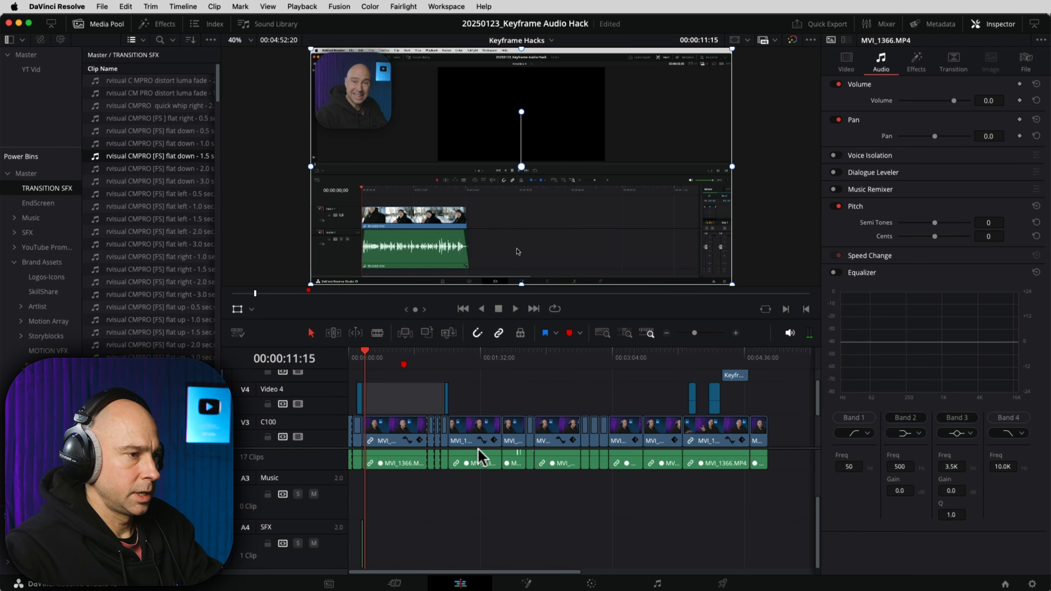
pyautogui.press('Home')
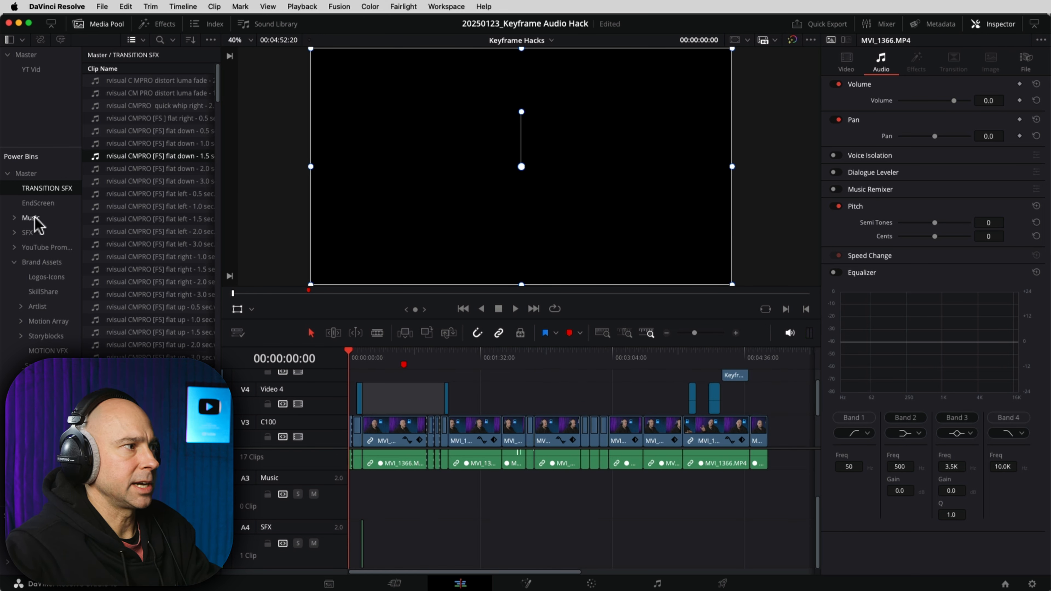
pyautogui.doubleClick(28, 220)
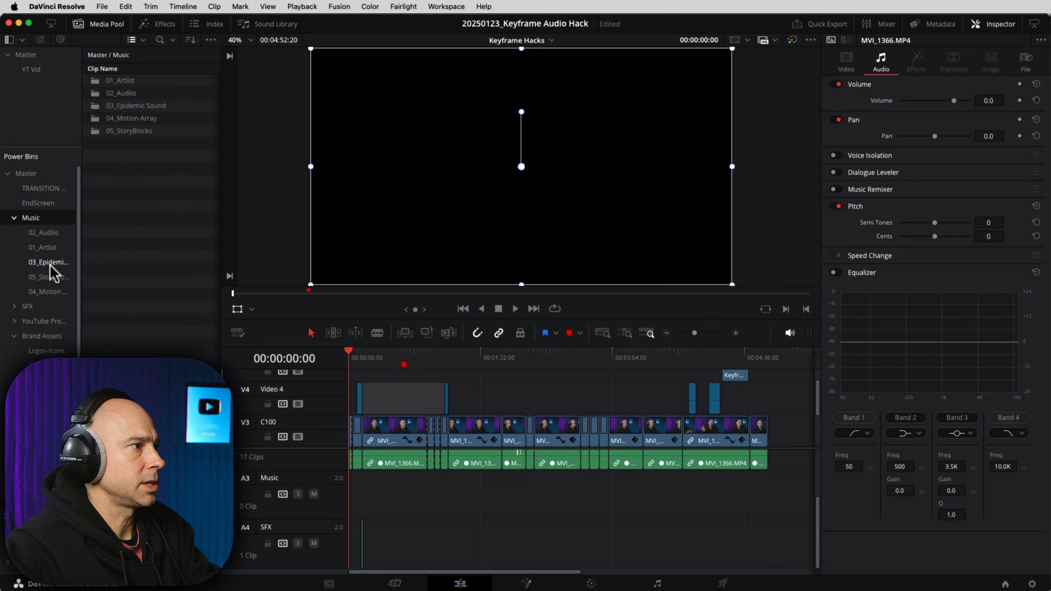
# Step: Preview Ido Maimon - Marathon.mp3 from 01_Artlist and place it on the Music track at 00:00:00:00, -23 dB
pyautogui.click(43, 248)
pyautogui.scroll(-3, 172, 196)
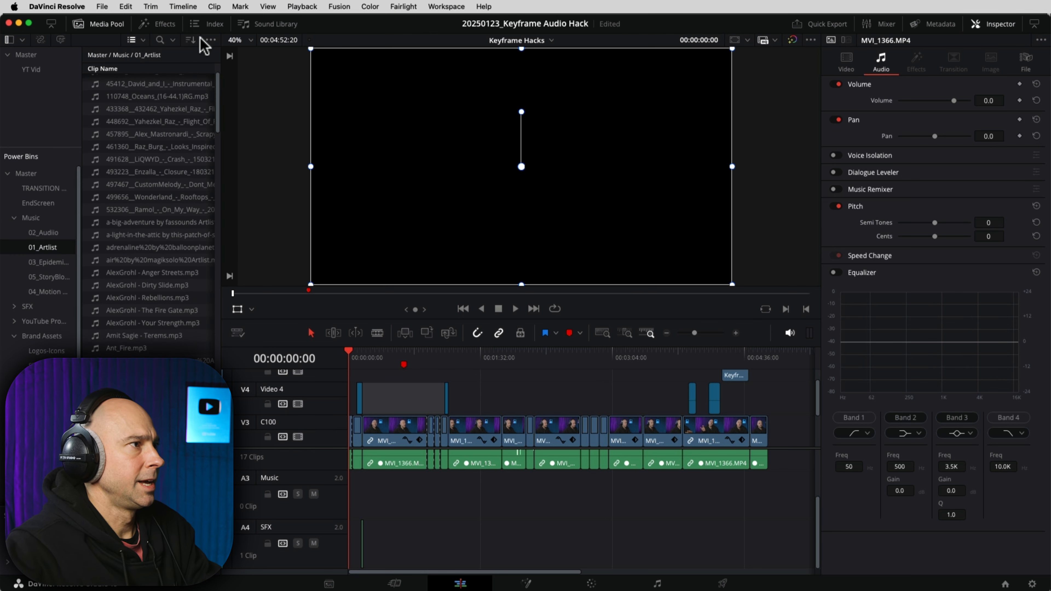
pyautogui.moveTo(220, 58); pyautogui.dragTo(294, 58)
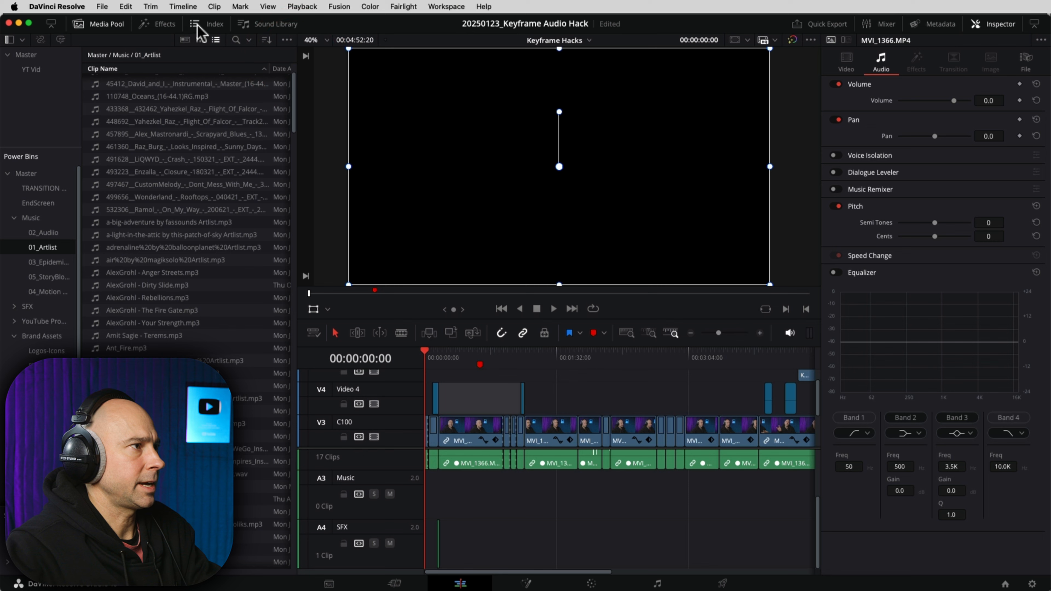
pyautogui.click(202, 39)
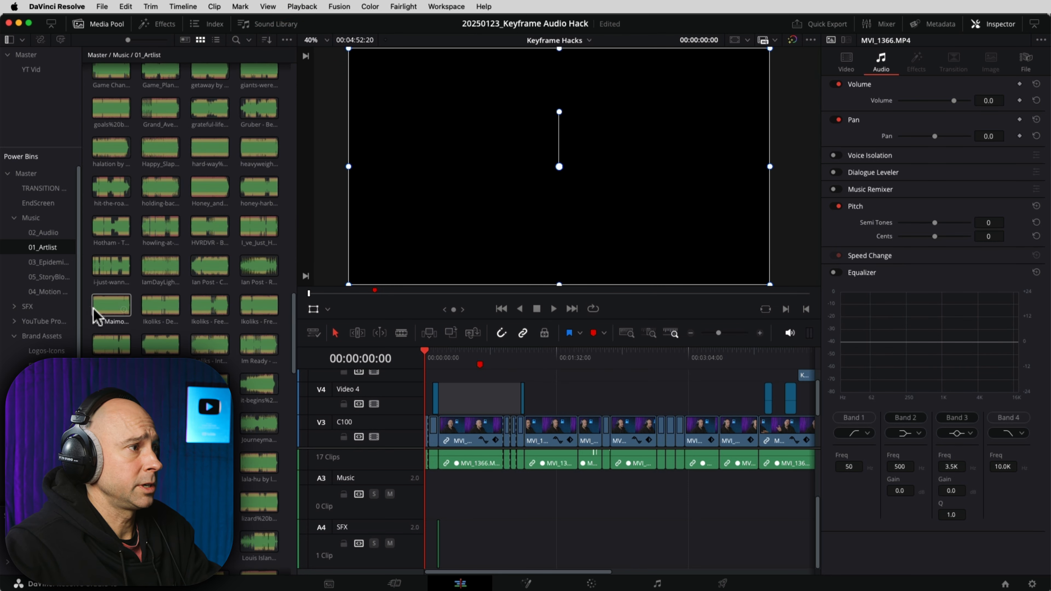
pyautogui.doubleClick(98, 309)
pyautogui.press('space')
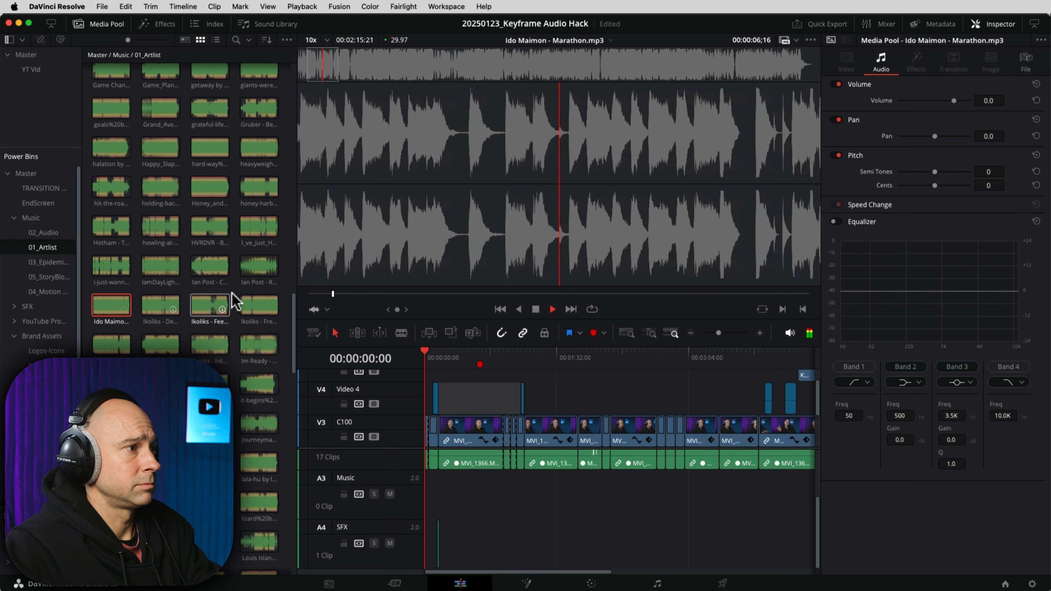
pyautogui.click(308, 295)
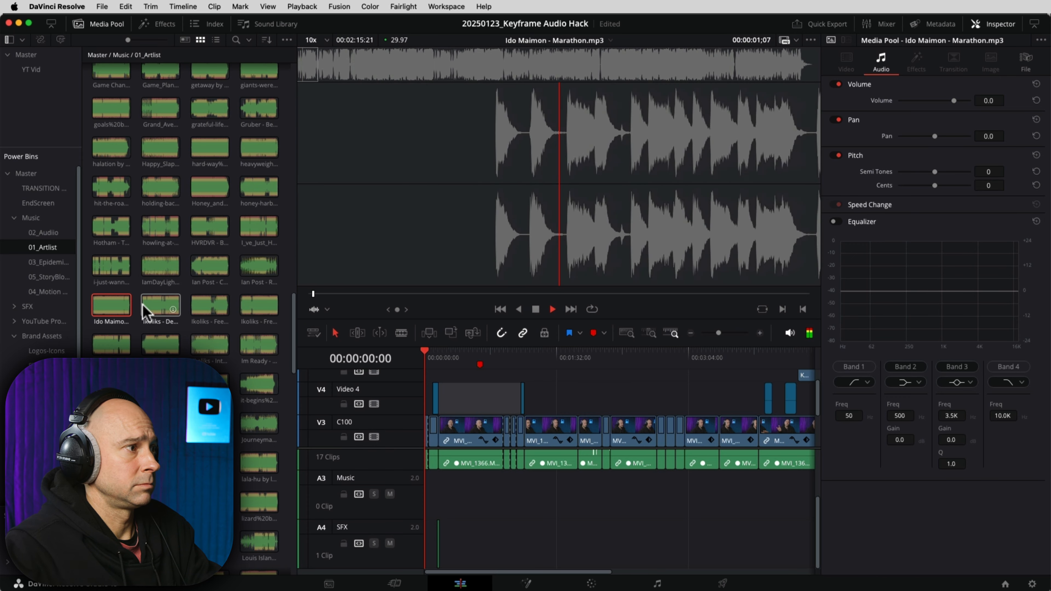
pyautogui.moveTo(118, 313); pyautogui.dragTo(457, 504)
pyautogui.click(457, 493)
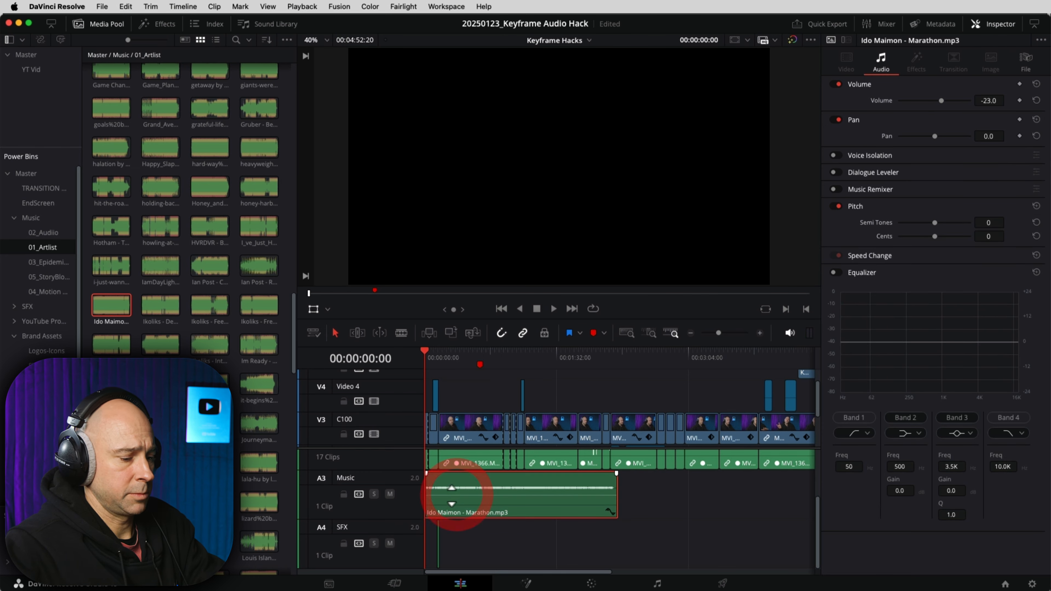
# Step: Zoom in on the timeline start and trim the music clip's start edge
pyautogui.press('super+equal')
pyautogui.press('super+equal')
pyautogui.press('super+equal')
pyautogui.press('super+equal')
pyautogui.press('super+equal')
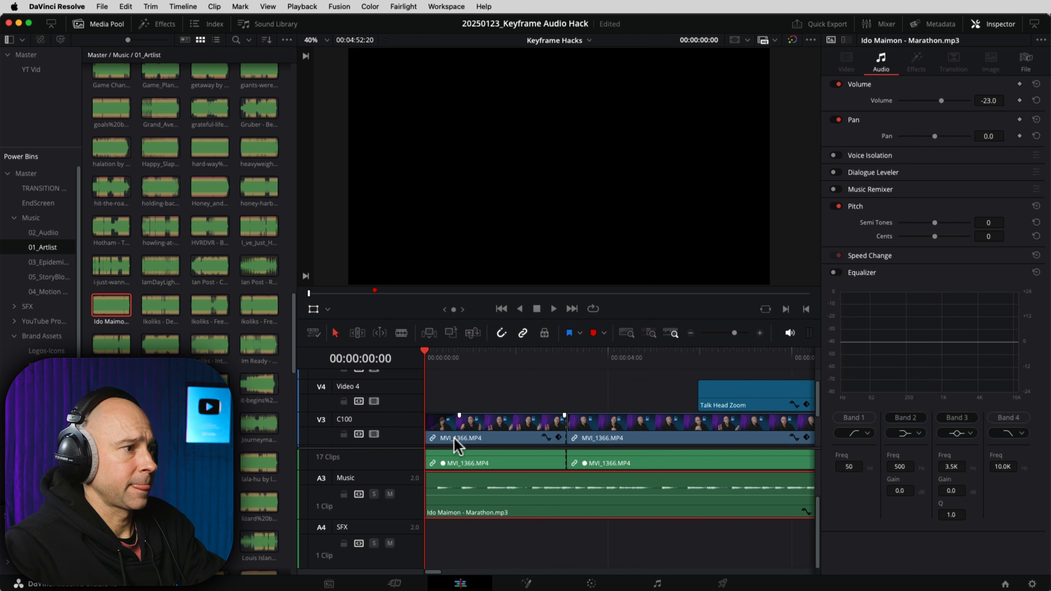
pyautogui.press('super+equal')
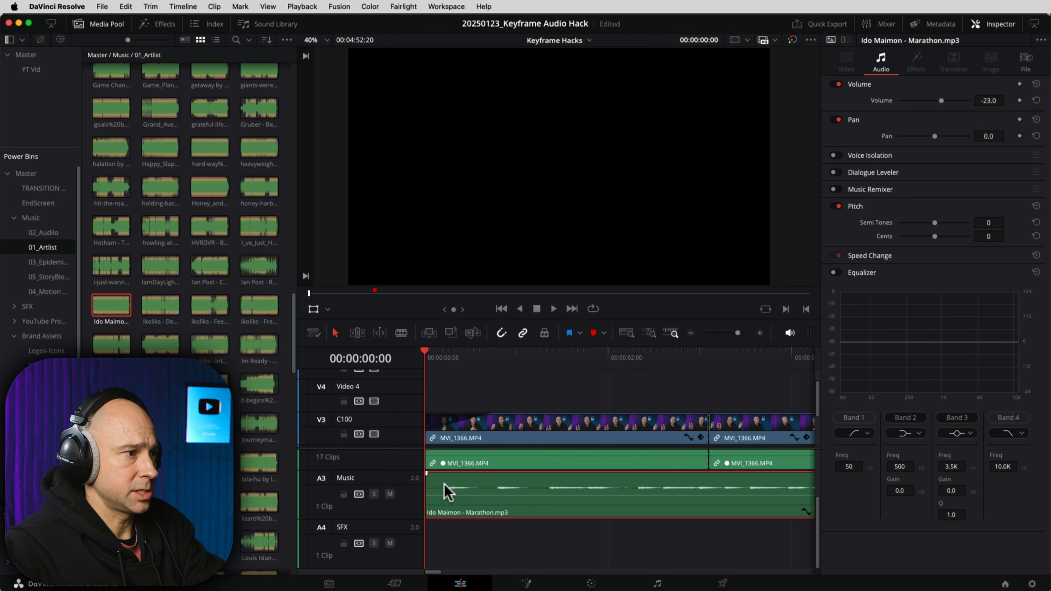
pyautogui.moveTo(431, 507)
pyautogui.mouseDown()
pyautogui.moveTo(451, 506)
pyautogui.moveTo(417, 511)
pyautogui.mouseUp()
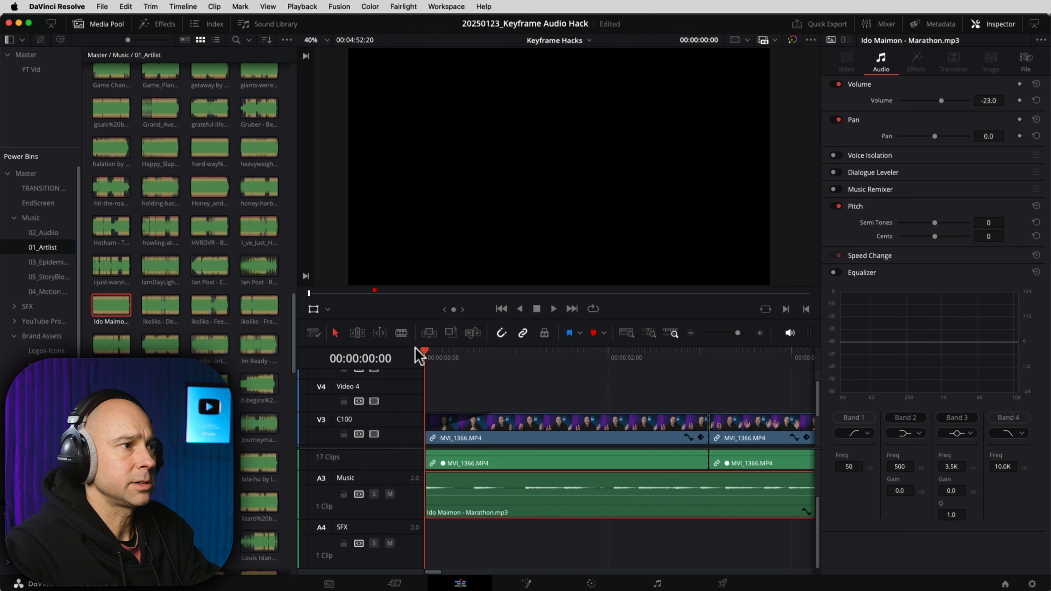
pyautogui.press('space')
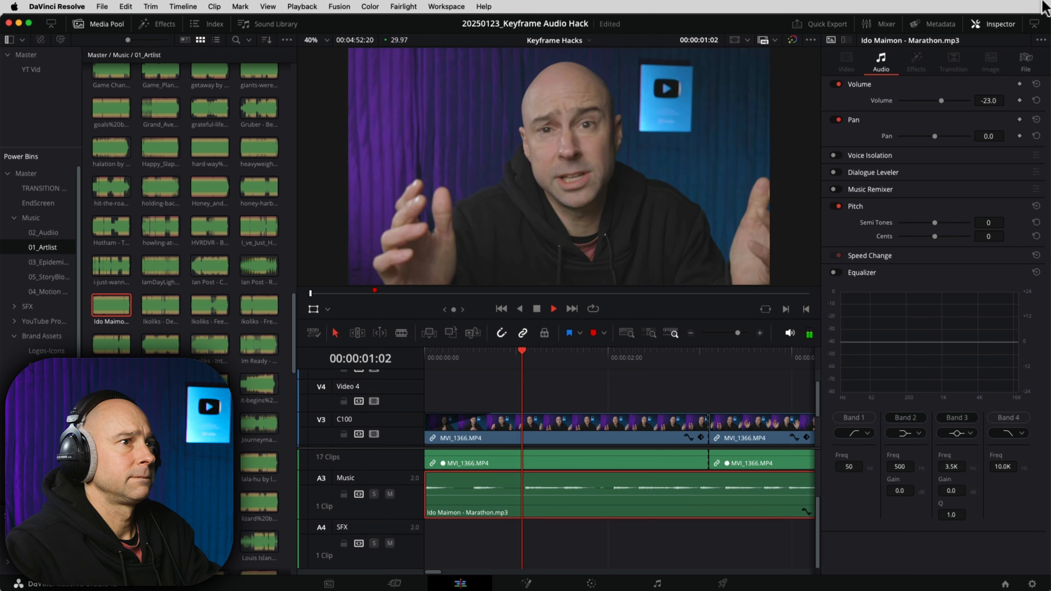
# Step: Hide the clip properties and show the audio mixer widened to display every track
pyautogui.click(1001, 25)
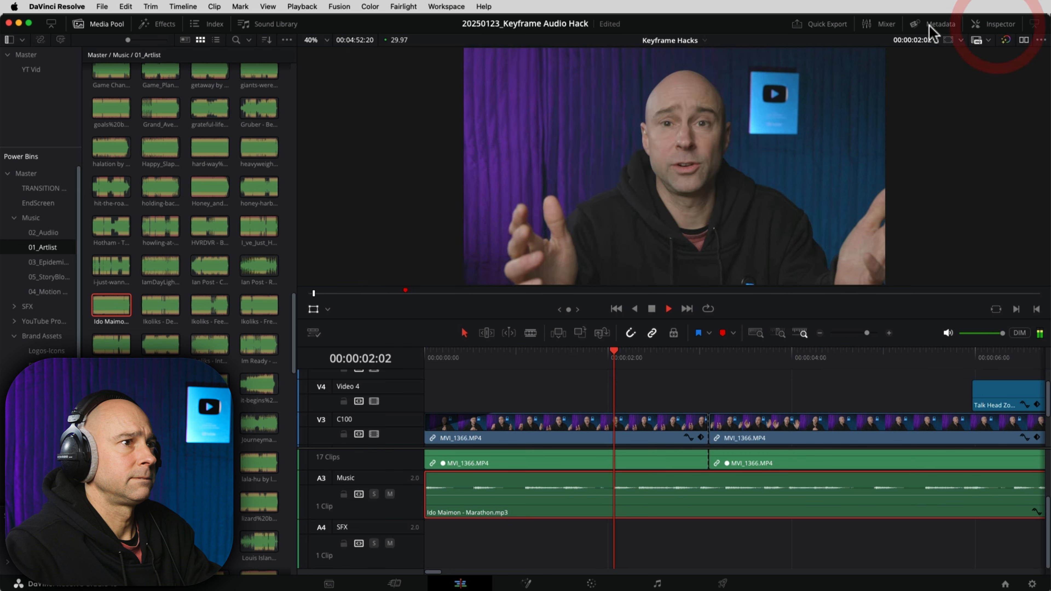
pyautogui.click(876, 24)
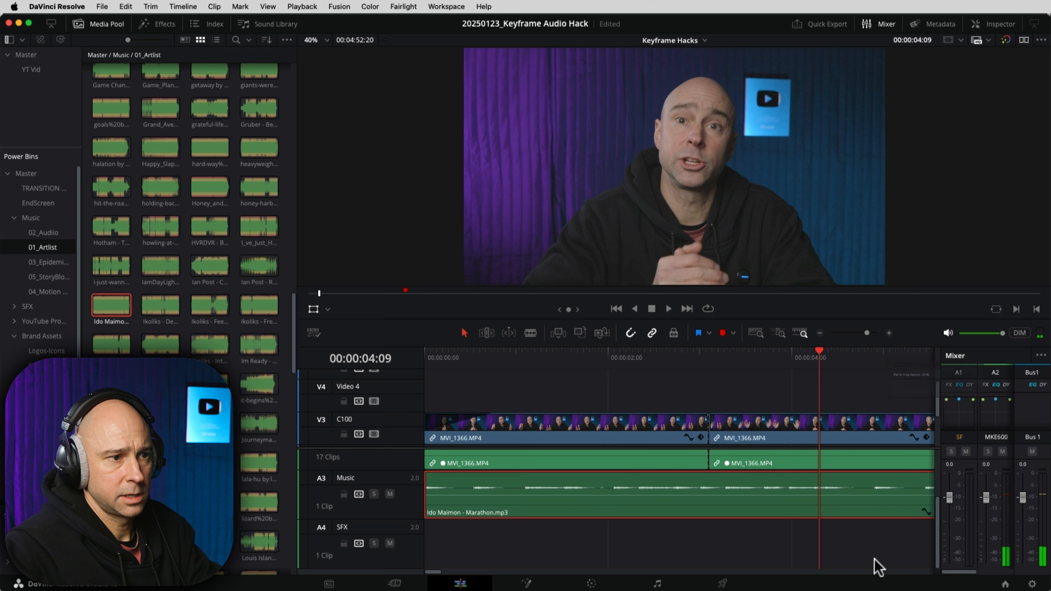
pyautogui.moveTo(939, 536); pyautogui.dragTo(865, 538)
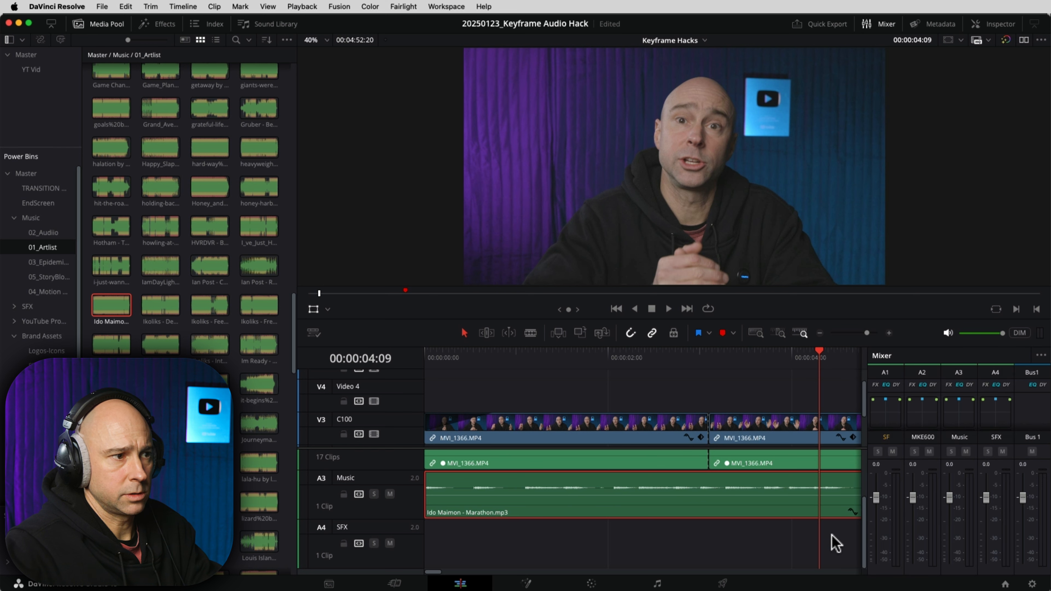
# Step: Play the timeline from the start and adjust the music clip's volume while listening
pyautogui.click(341, 356)
pyautogui.press('Home')
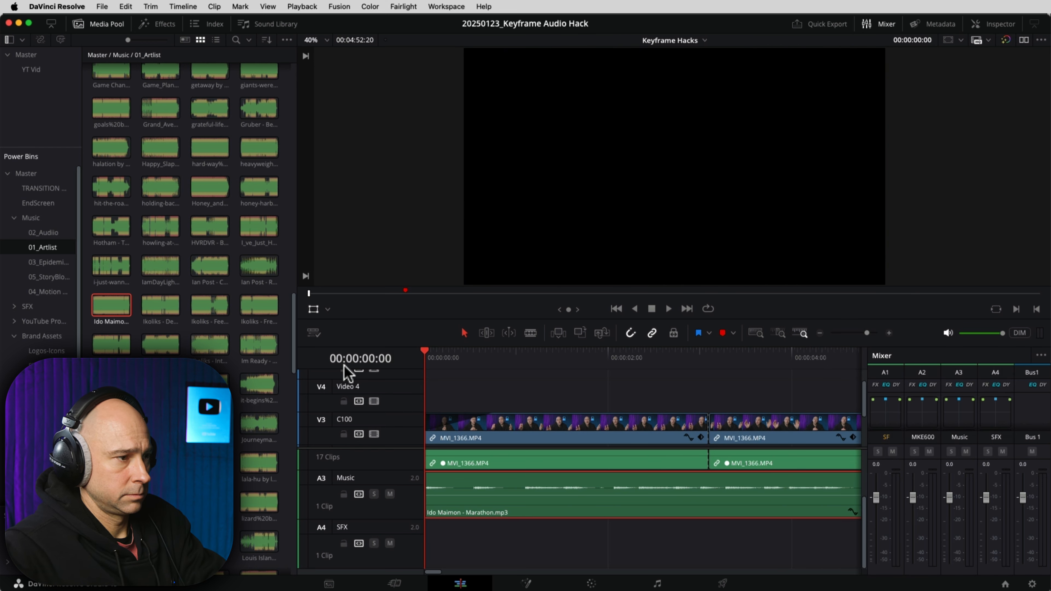
pyautogui.press('super+minus')
pyautogui.press('space')
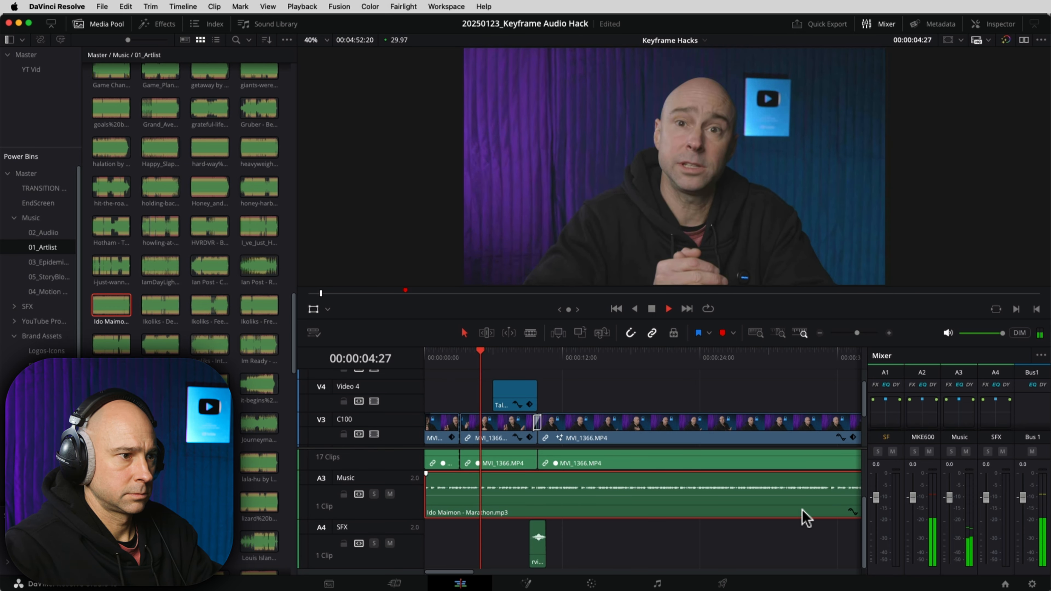
pyautogui.click(785, 492)
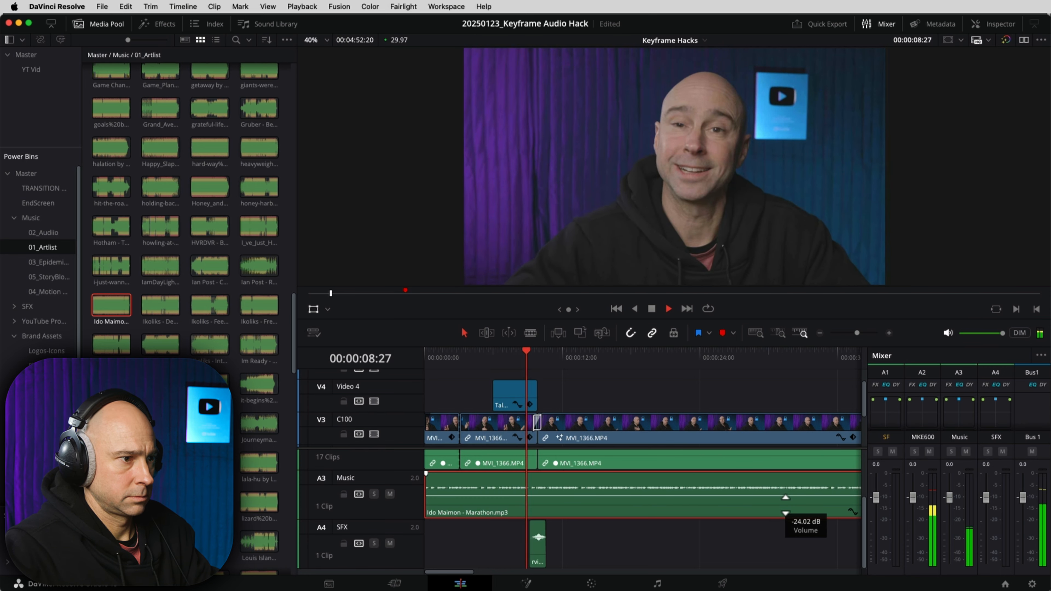
pyautogui.click(787, 511)
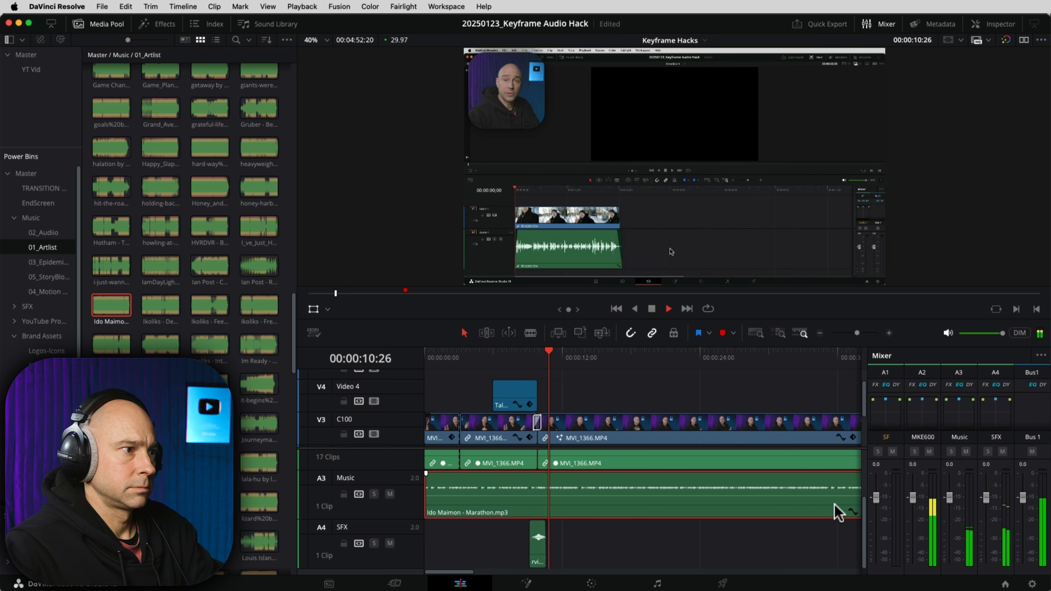
pyautogui.press('space')
# Step: Blade the Marathon music clip at the logo wipe, 00:00:10:18
pyautogui.click(546, 356)
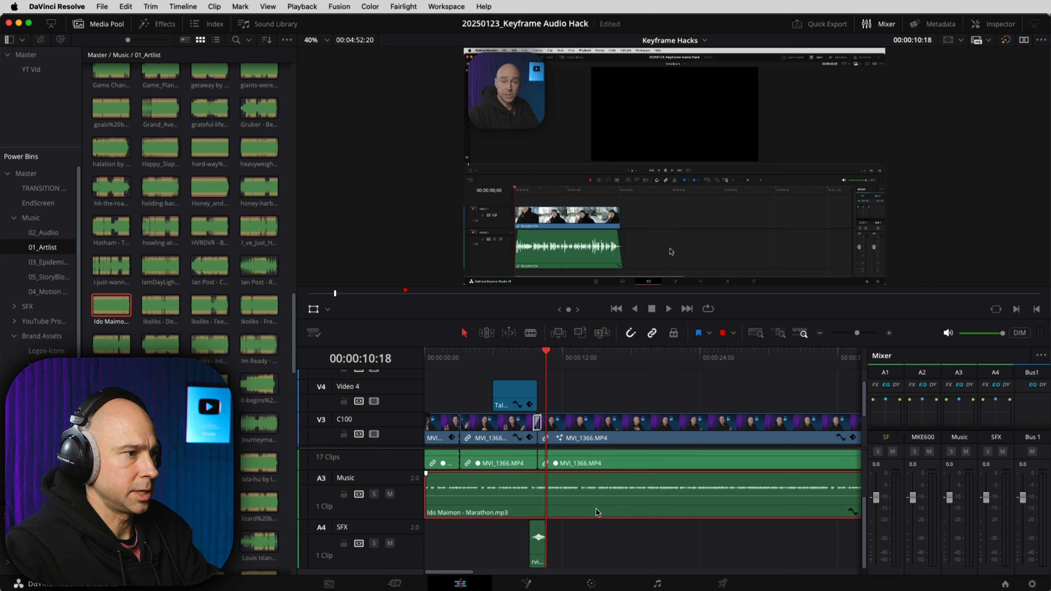
pyautogui.press('d')
pyautogui.press('d')
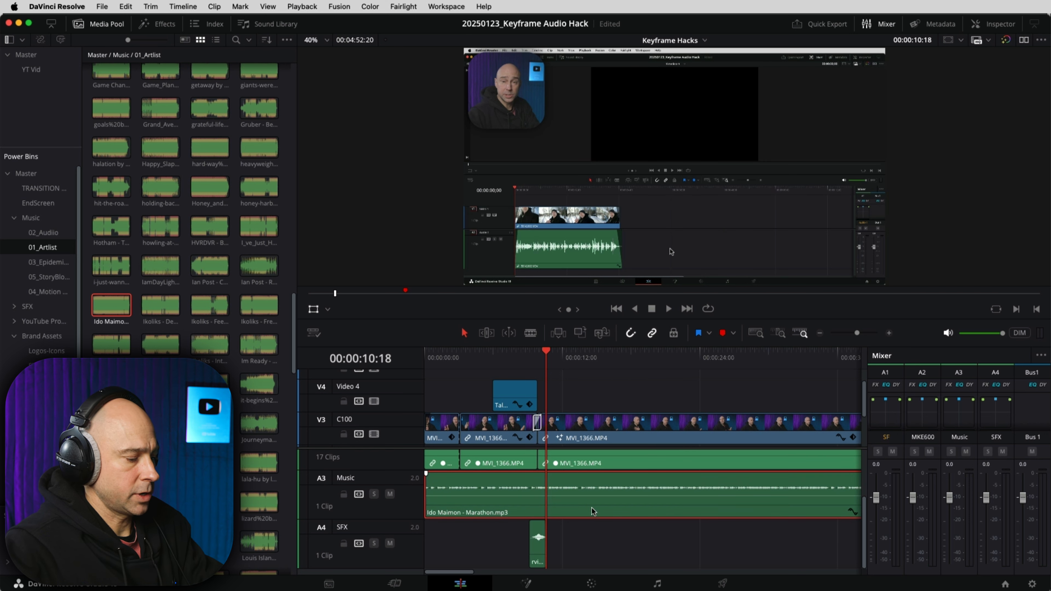
pyautogui.press('super+b')
pyautogui.press('super+equal')
pyautogui.press('super+equal')
pyautogui.press('super+equal')
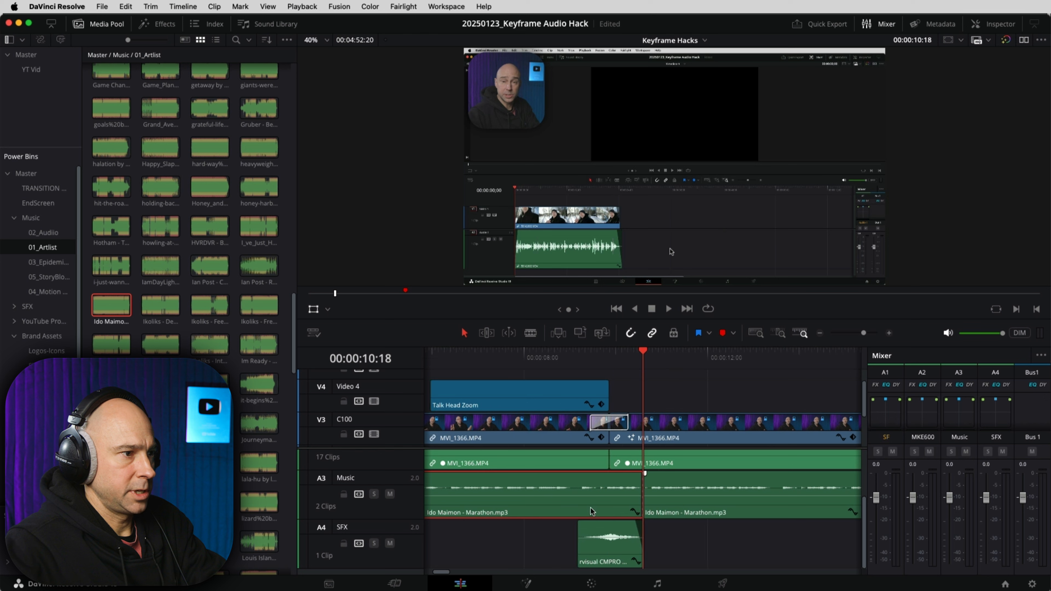
pyautogui.moveTo(640, 473); pyautogui.dragTo(606, 484)
pyautogui.moveTo(507, 473); pyautogui.dragTo(539, 474)
pyautogui.click(767, 516)
pyautogui.press('BackSpace')
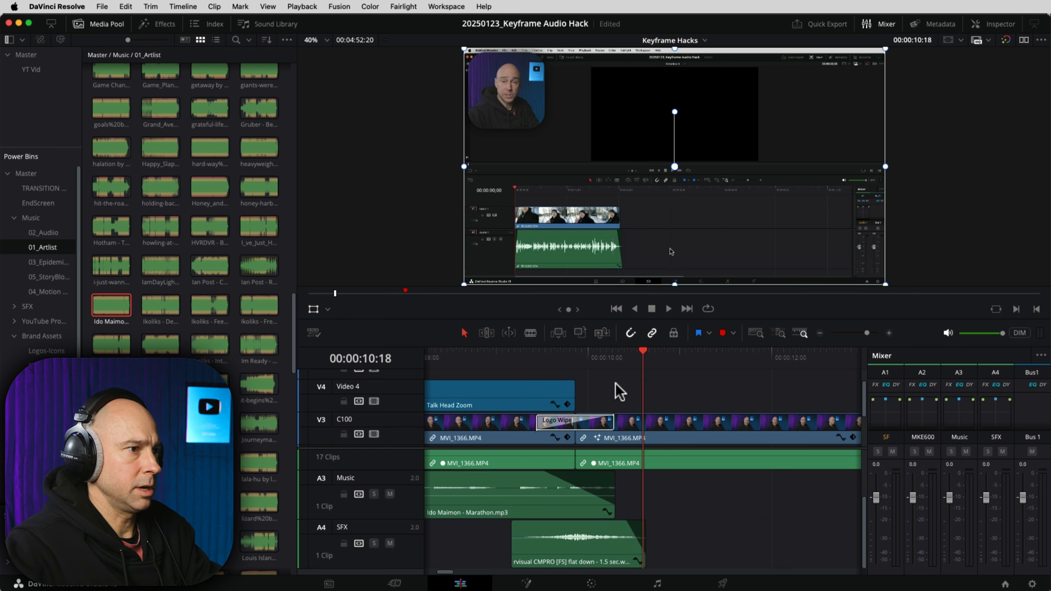
pyautogui.click(819, 333)
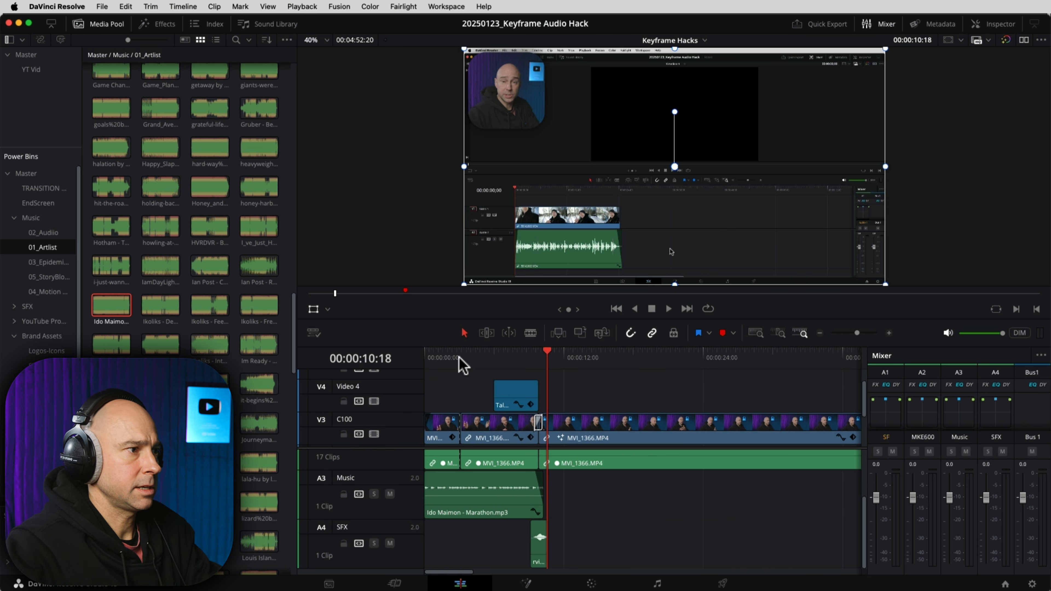
pyautogui.click(331, 359)
pyautogui.press('Home')
pyautogui.press('space')
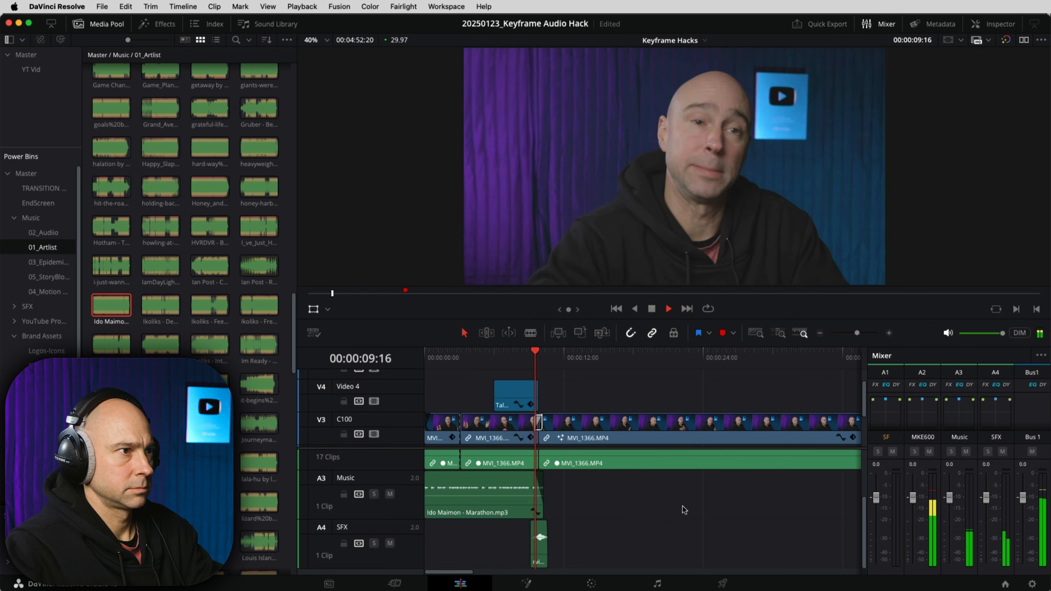
pyautogui.press('space')
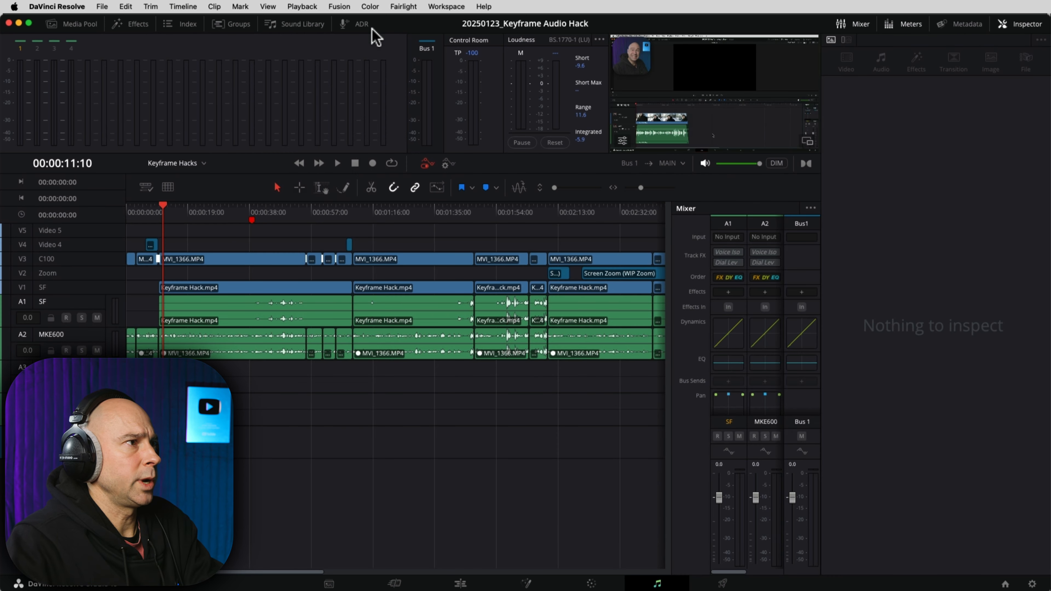
# Step: Filter the Presets Library to Global Track Presets and apply 2024_MannyEQ Dialogue to MKE600
pyautogui.click(389, 6)
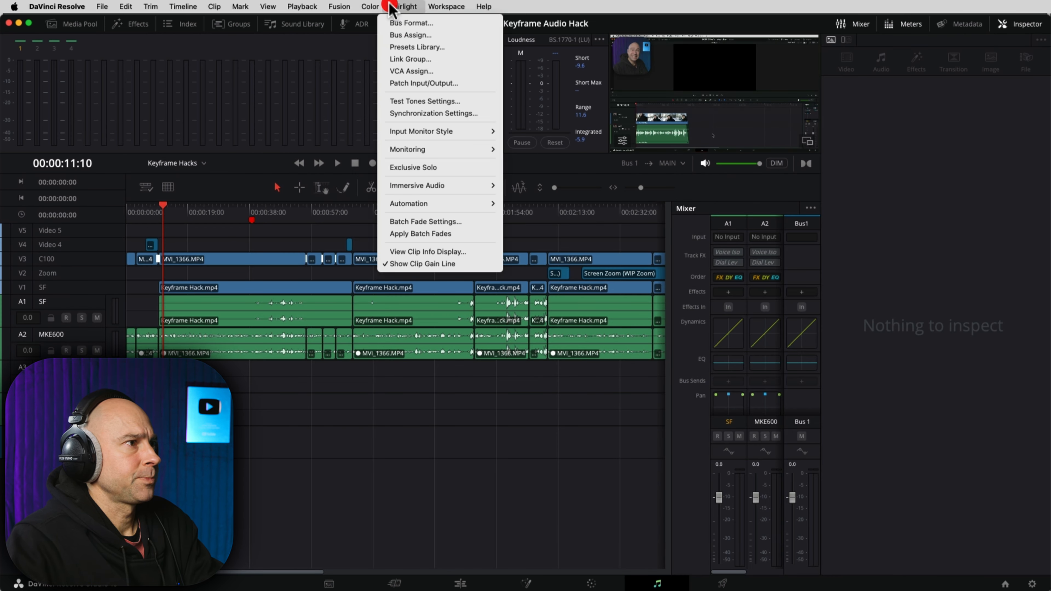
pyautogui.click(417, 47)
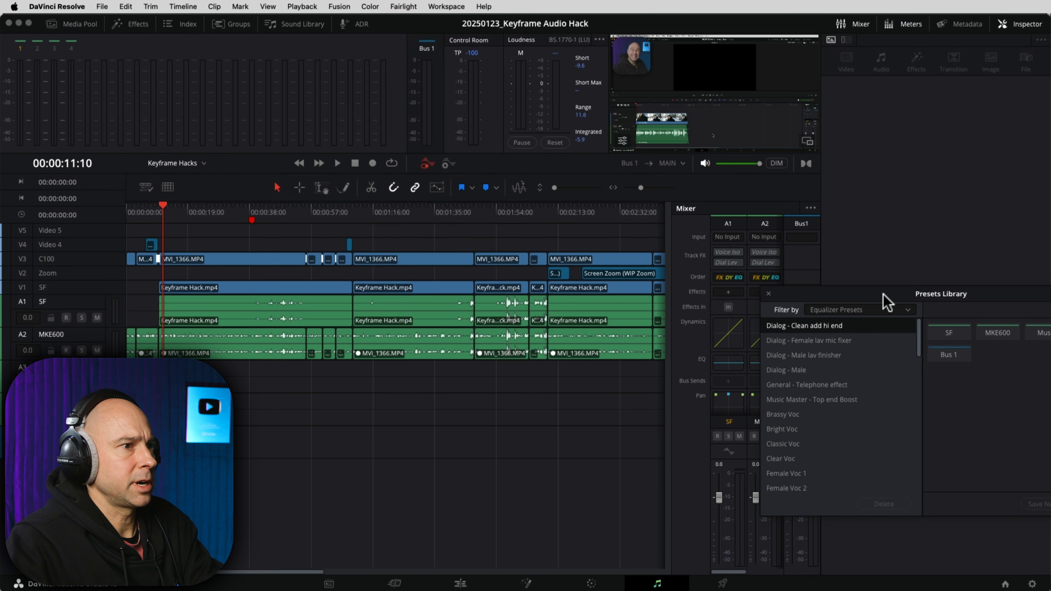
pyautogui.moveTo(883, 295); pyautogui.dragTo(272, 86)
pyautogui.click(236, 100)
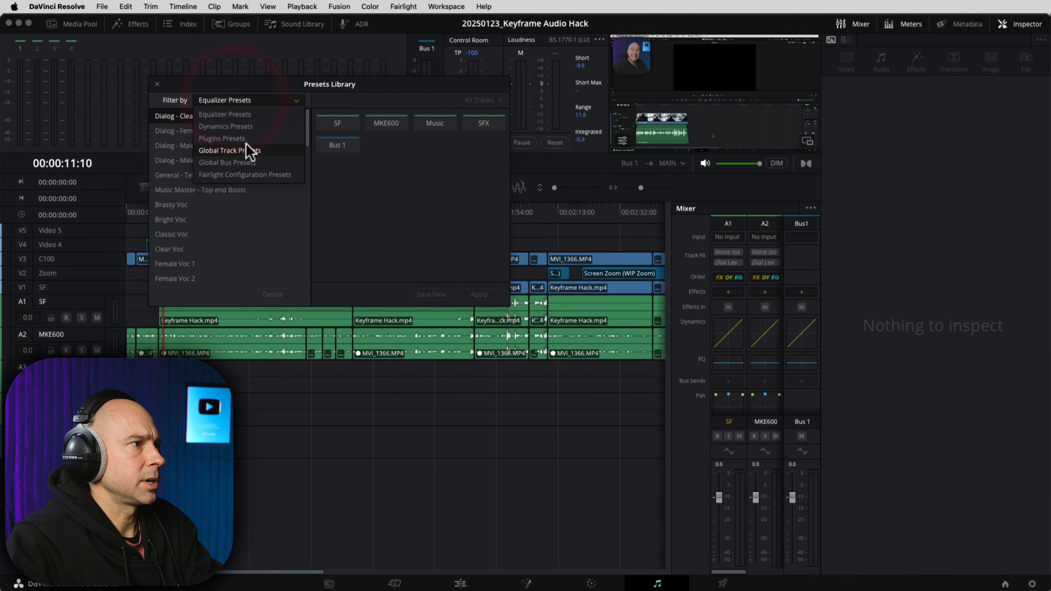
pyautogui.click(247, 150)
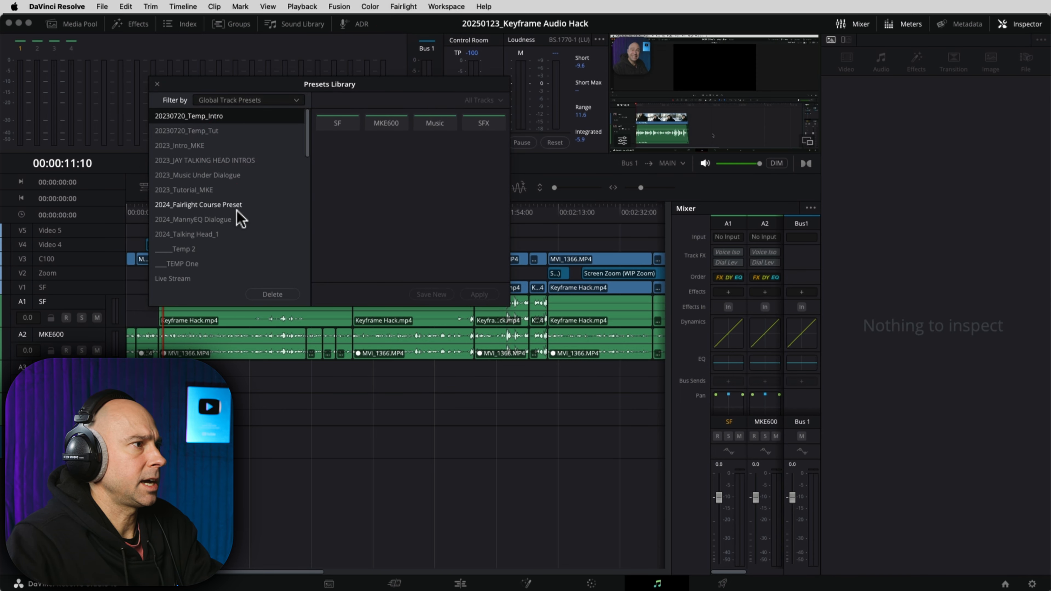
pyautogui.click(199, 221)
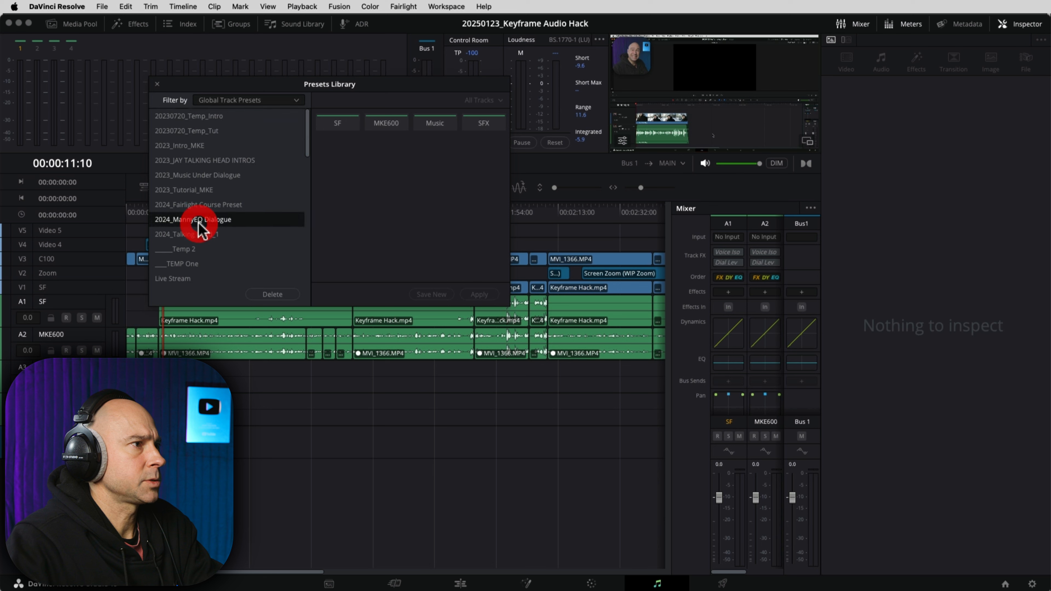
pyautogui.click(386, 125)
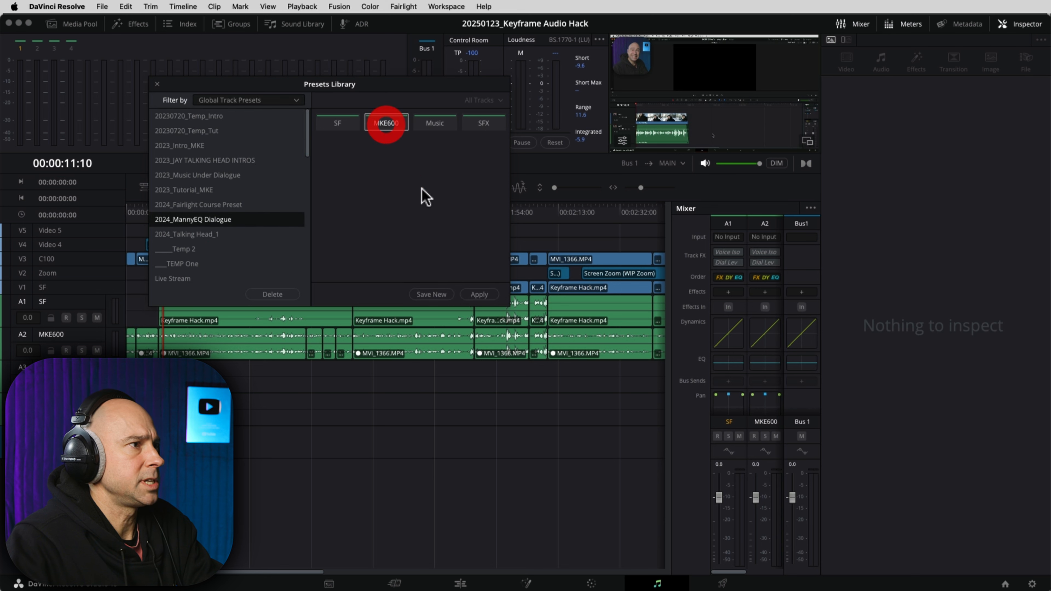
pyautogui.click(481, 295)
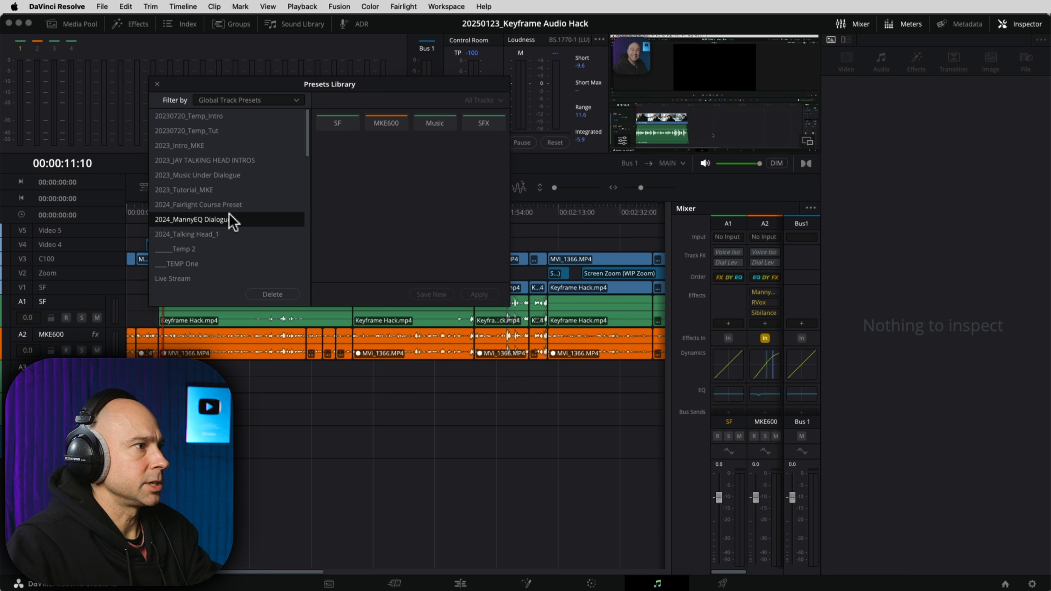
# Step: Apply 2023_Music Under Dialogue to the Music track, close the library, and play from the start
pyautogui.click(202, 175)
pyautogui.click(421, 123)
pyautogui.click(478, 295)
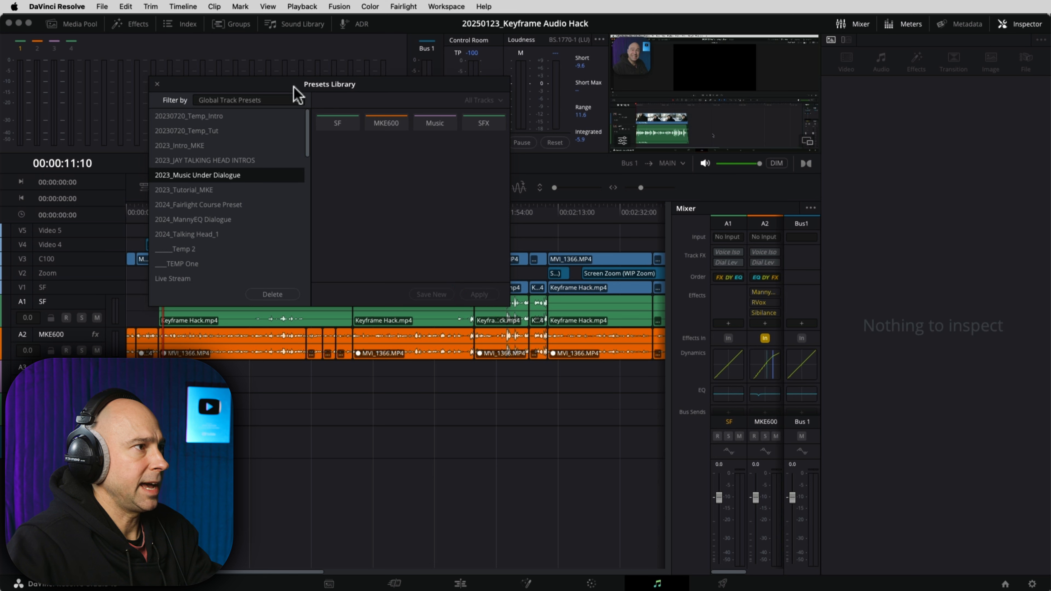
pyautogui.click(156, 85)
pyautogui.moveTo(152, 212); pyautogui.dragTo(145, 207)
pyautogui.press('Home')
pyautogui.press('space')
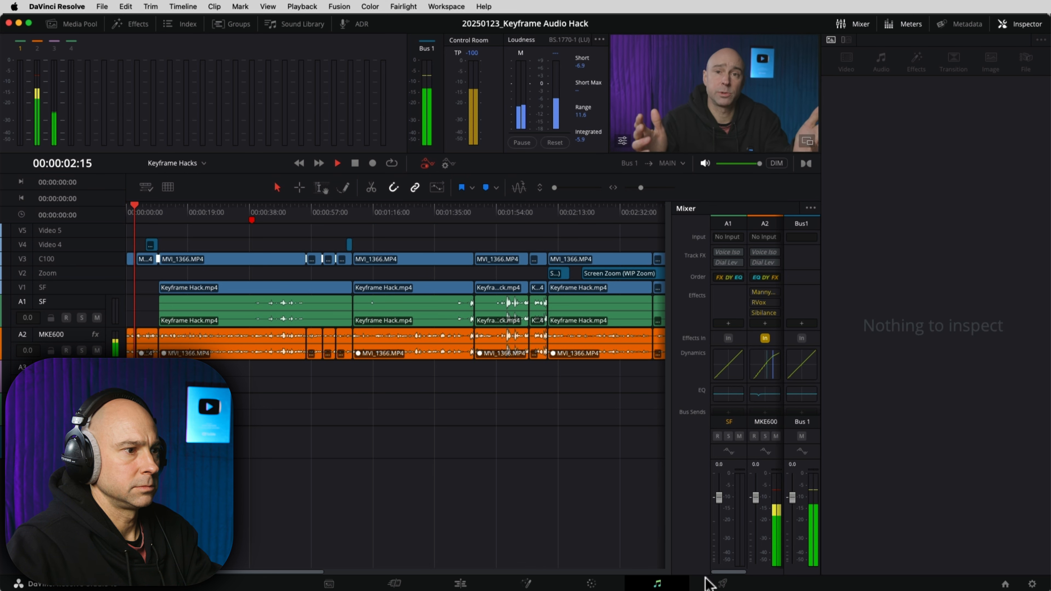
# Step: Stop playback at 00:00:08:16, zoom in, and check the music clip's volume level
pyautogui.moveTo(732, 573); pyautogui.dragTo(758, 576)
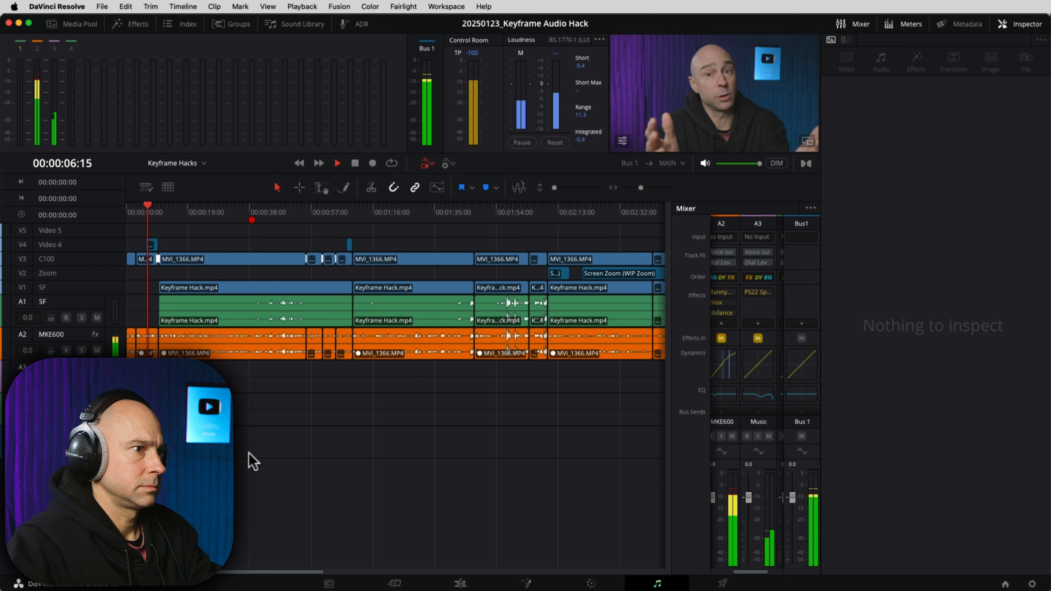
pyautogui.press('space')
pyautogui.press('super+equal')
pyautogui.press('super+equal')
pyautogui.press('super+equal')
pyautogui.press('super+equal')
pyautogui.press('super+equal')
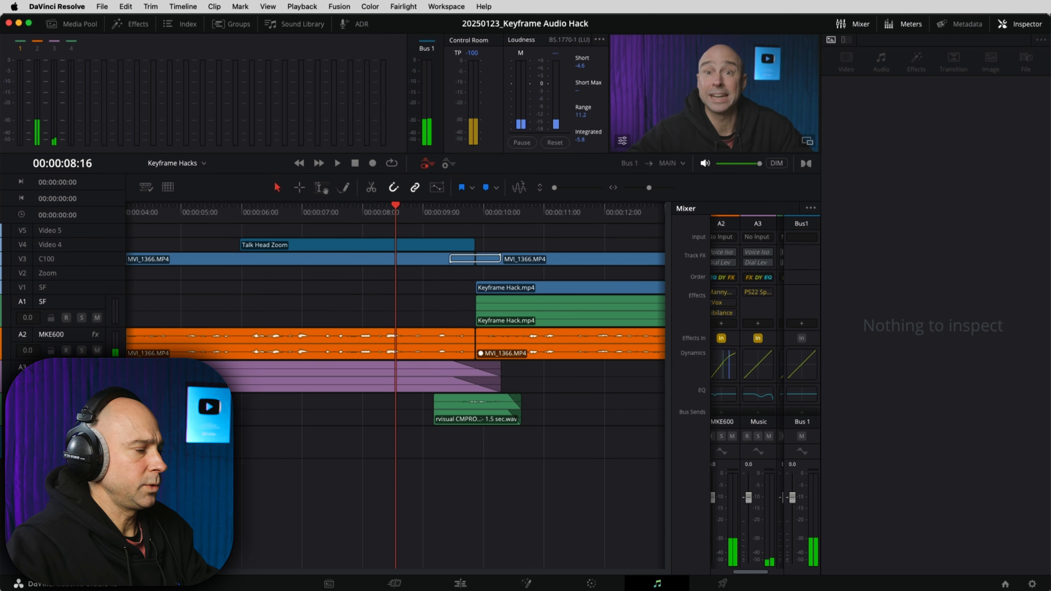
pyautogui.scroll(5, 396, 396)
pyautogui.scroll(-6, 395, 396)
pyautogui.scroll(3, 250, 380)
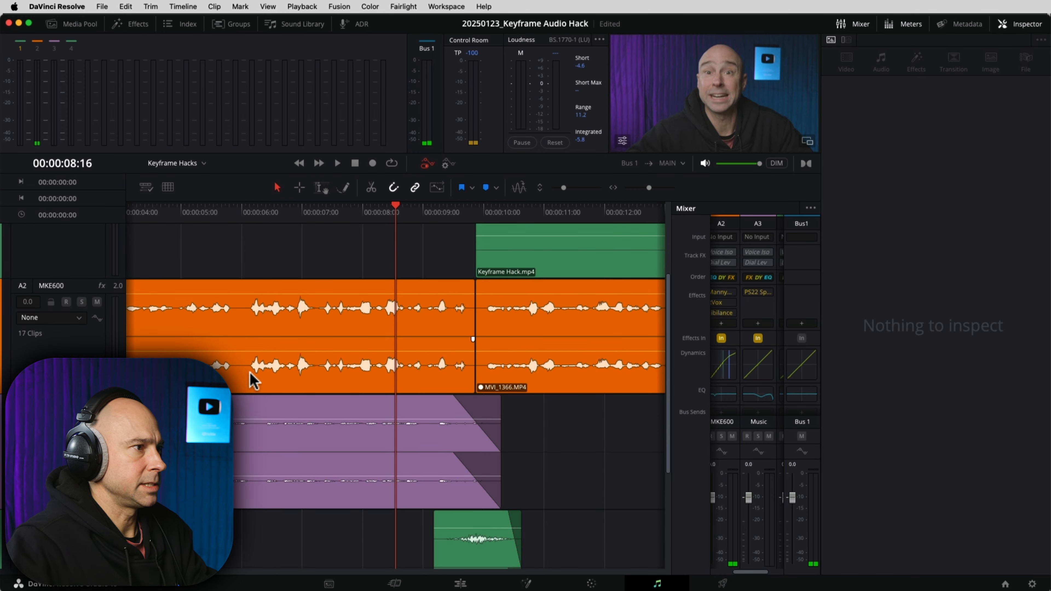
pyautogui.moveTo(226, 420); pyautogui.dragTo(226, 407)
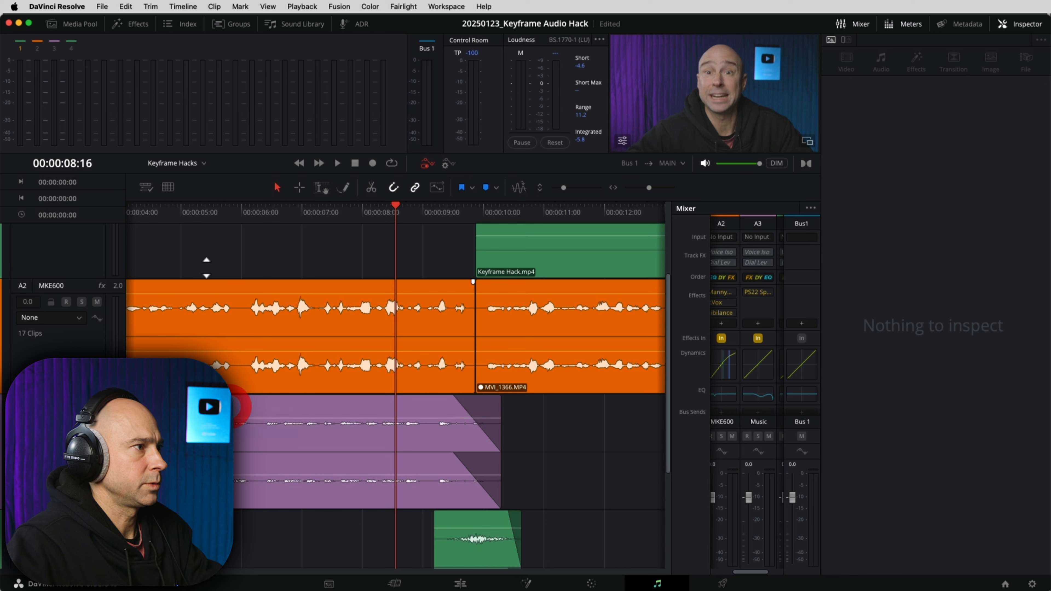
# Step: Listen to the mix from a new position, then stop and return to the Edit page
pyautogui.click(147, 213)
pyautogui.press('space')
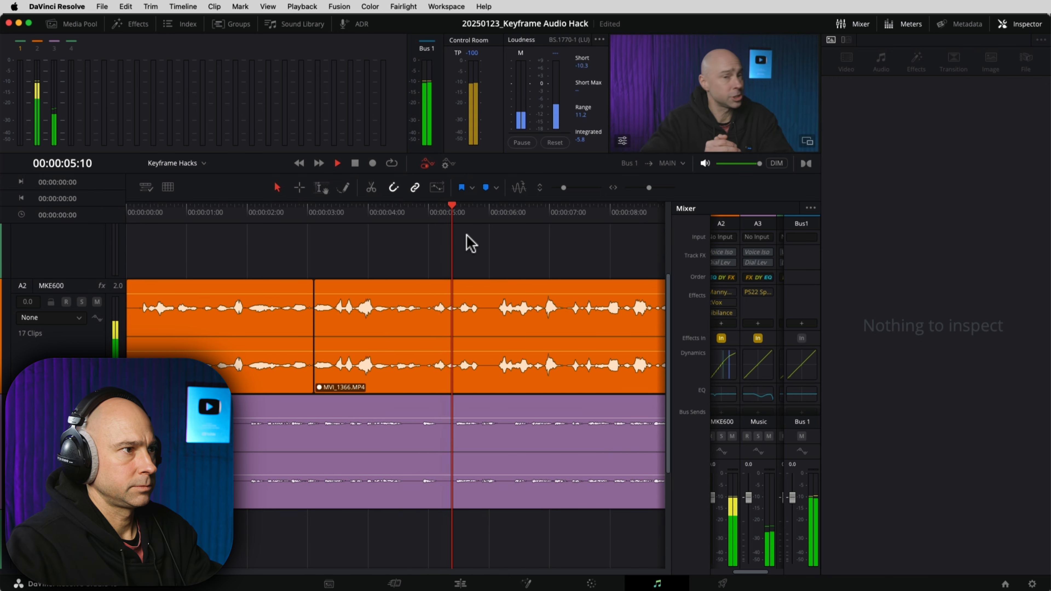
pyautogui.moveTo(652, 193); pyautogui.dragTo(649, 191)
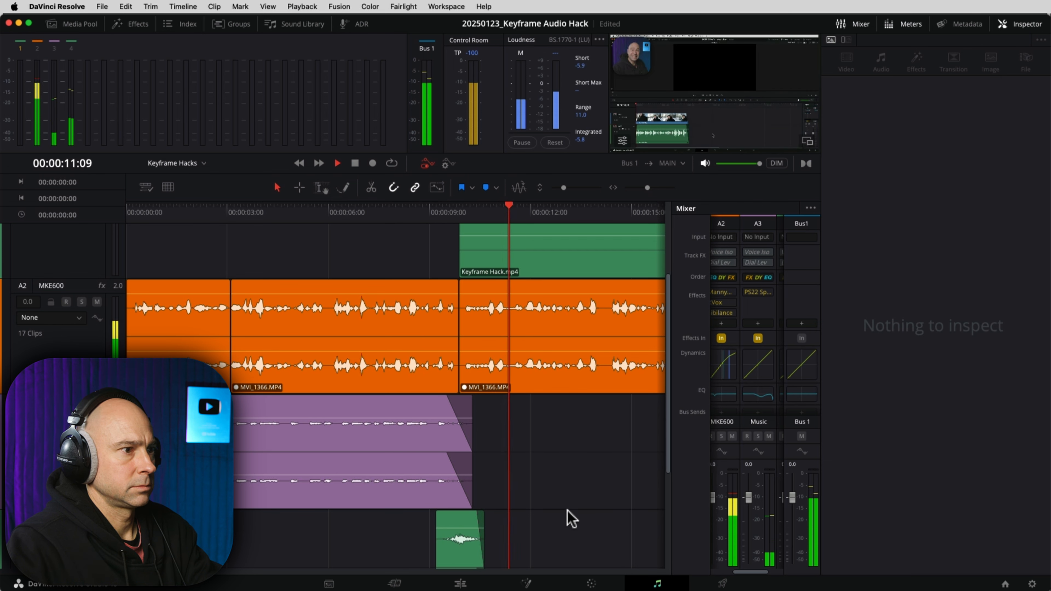
pyautogui.press('space')
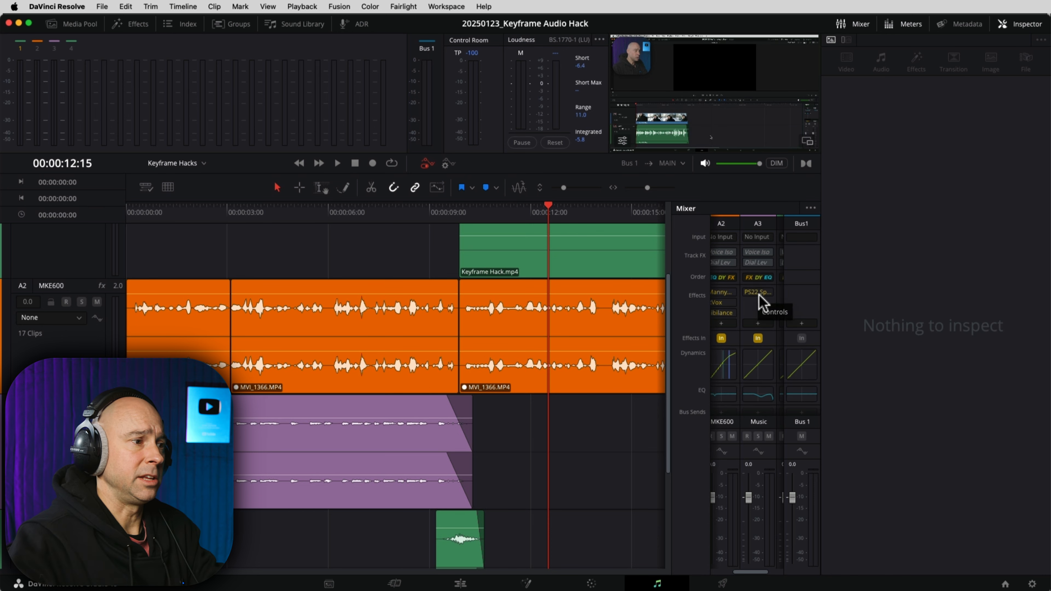
pyautogui.click(460, 583)
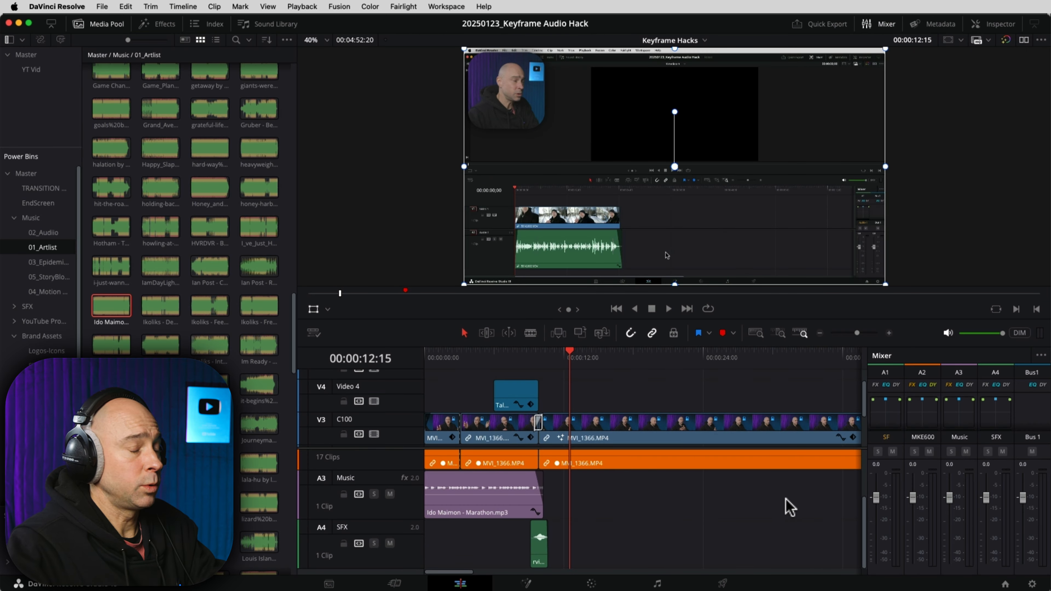
# Step: Duplicate the Marathon music clip further along A3 and extend the copy
pyautogui.click(787, 505)
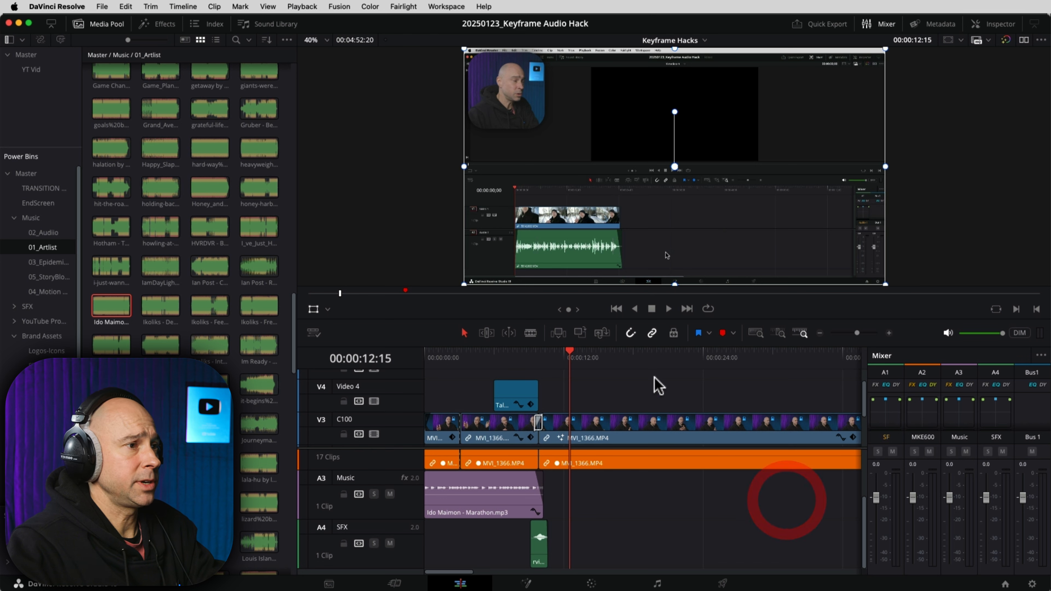
pyautogui.click(820, 333)
pyautogui.moveTo(440, 517); pyautogui.dragTo(751, 522)
pyautogui.hscroll(3, 656, 497)
pyautogui.click(648, 518)
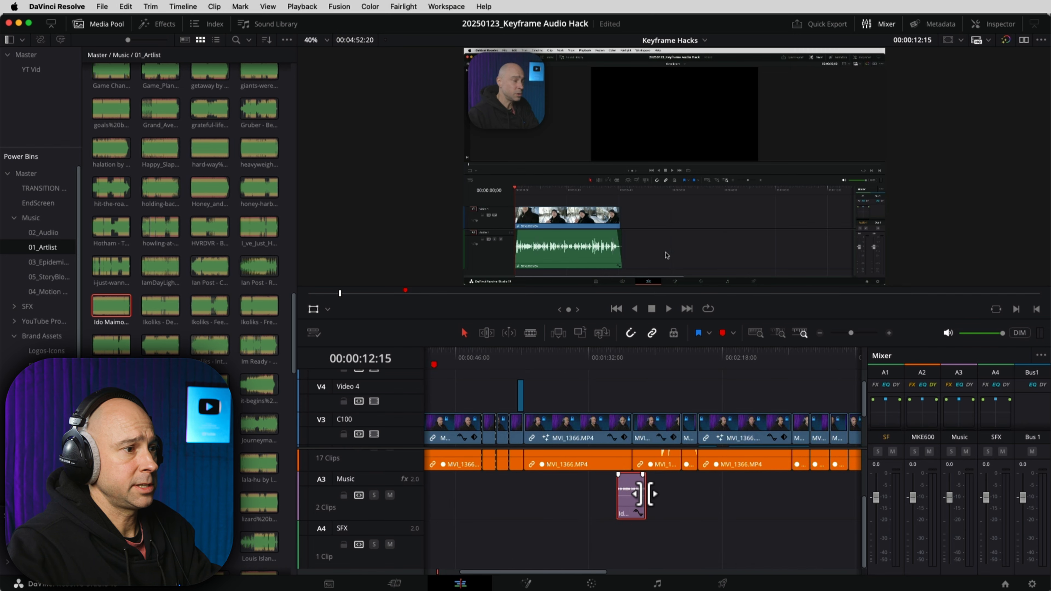
pyautogui.moveTo(651, 494); pyautogui.dragTo(809, 494)
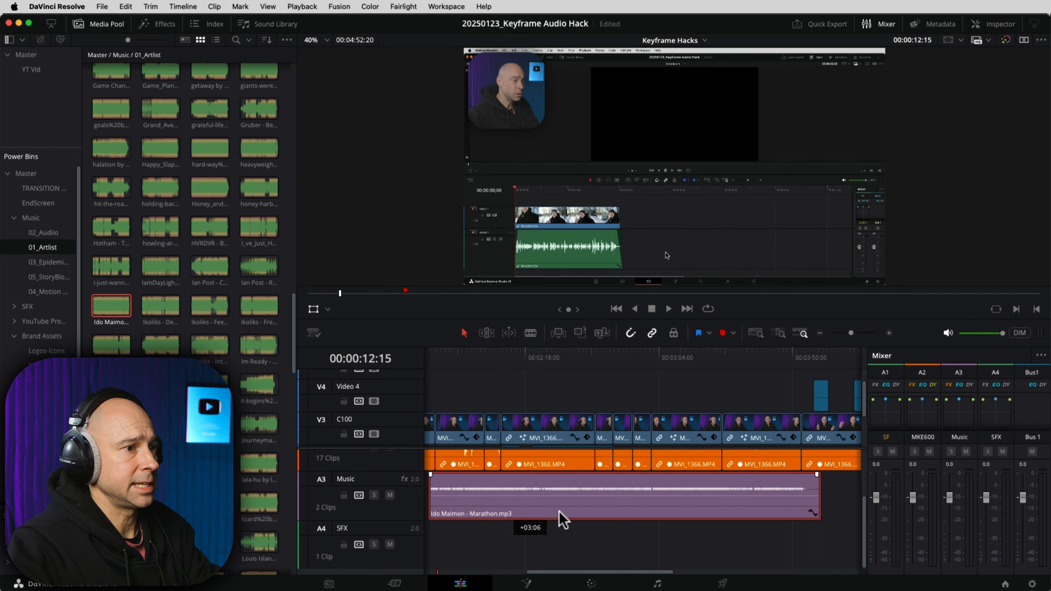
pyautogui.moveTo(513, 513); pyautogui.dragTo(685, 513)
pyautogui.hscroll(7, 729, 560)
pyautogui.scroll(3, 729, 560)
pyautogui.click(433, 553)
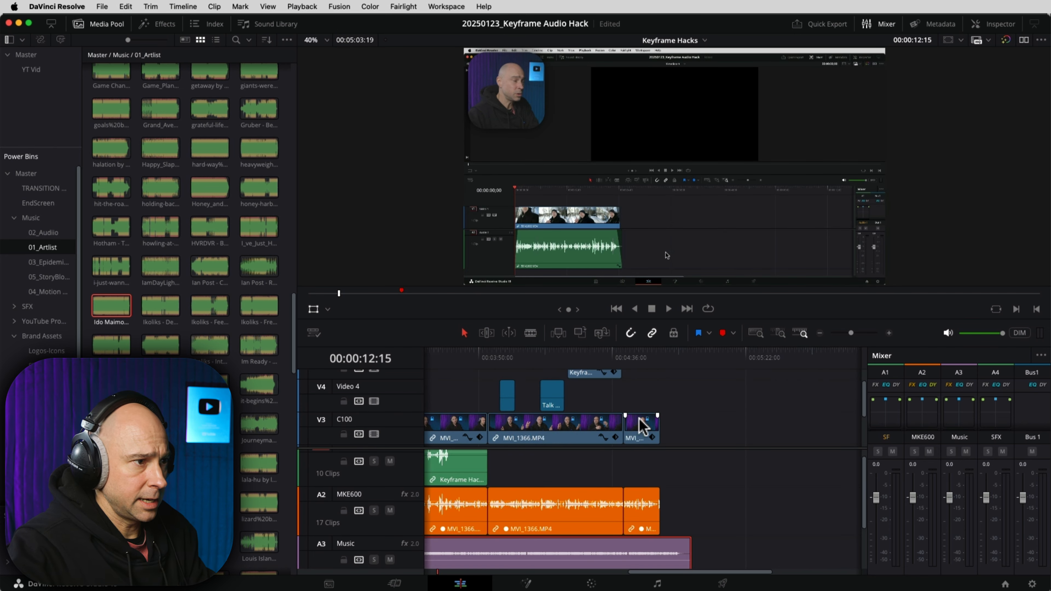
# Step: Trim the copied music clip's end to the playhead near 00:04:52:20
pyautogui.click(660, 364)
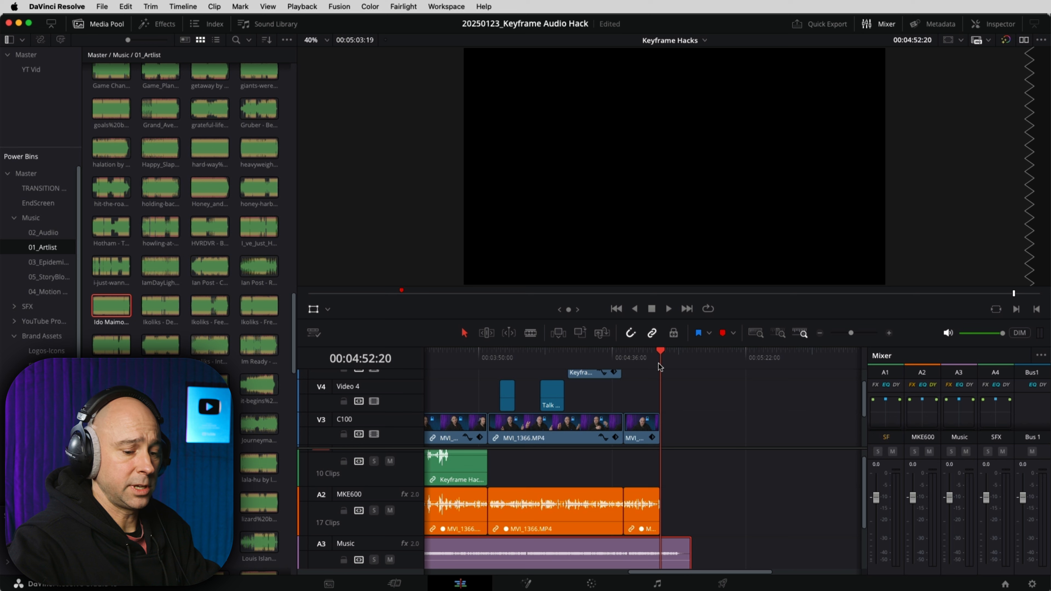
pyautogui.hotkey('shift', 'Right')
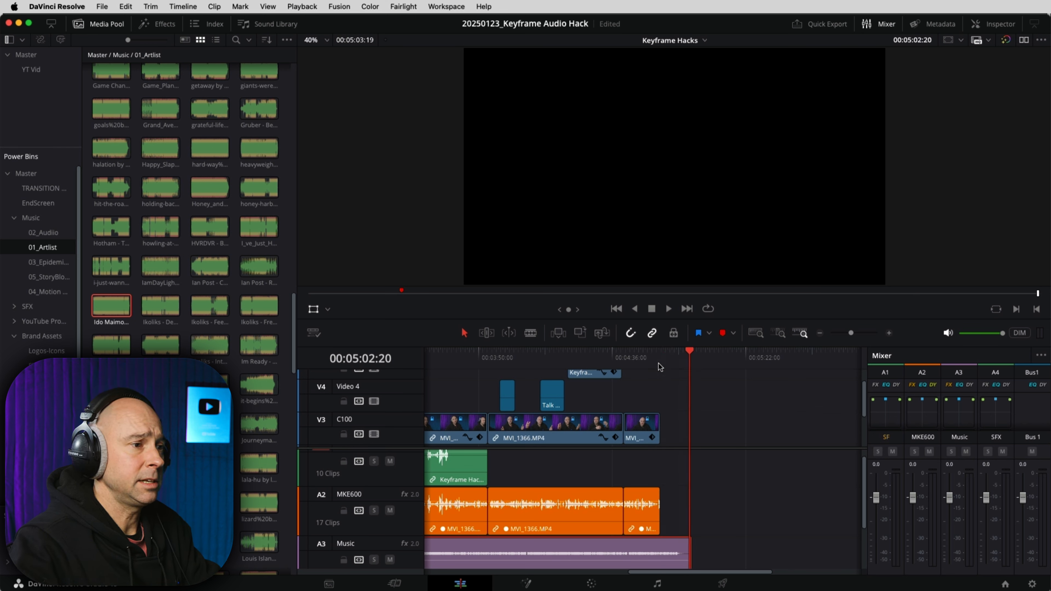
pyautogui.click(890, 332)
pyautogui.click(890, 333)
pyautogui.click(890, 332)
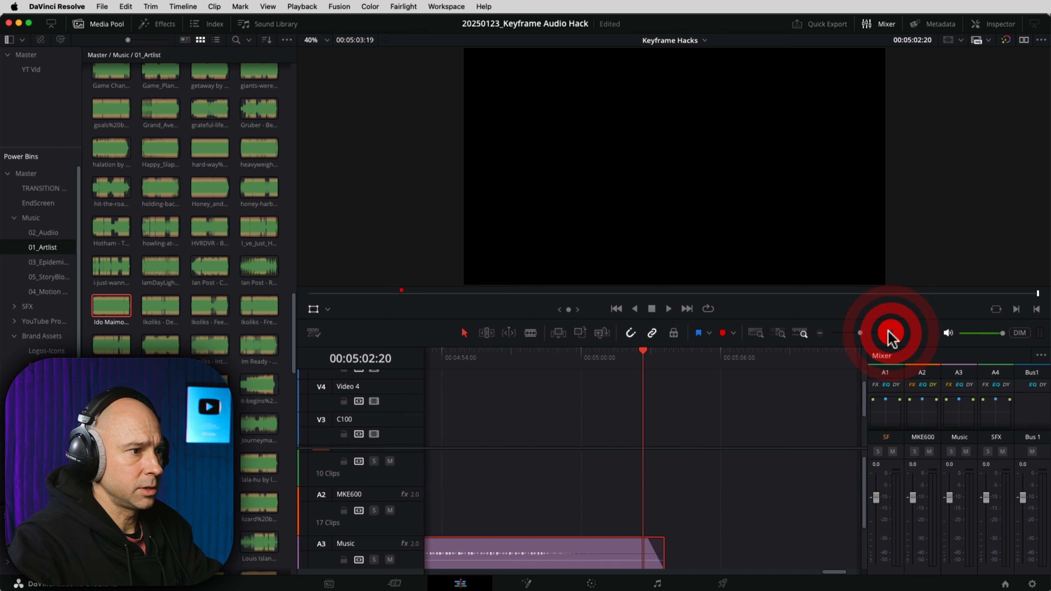
pyautogui.moveTo(495, 541); pyautogui.dragTo(632, 448)
pyautogui.moveTo(627, 515); pyautogui.dragTo(668, 501)
pyautogui.moveTo(842, 497); pyautogui.dragTo(778, 496)
# Step: Cut the copied music near 03:53 and delete the part before the cut
pyautogui.moveTo(474, 545); pyautogui.dragTo(664, 532)
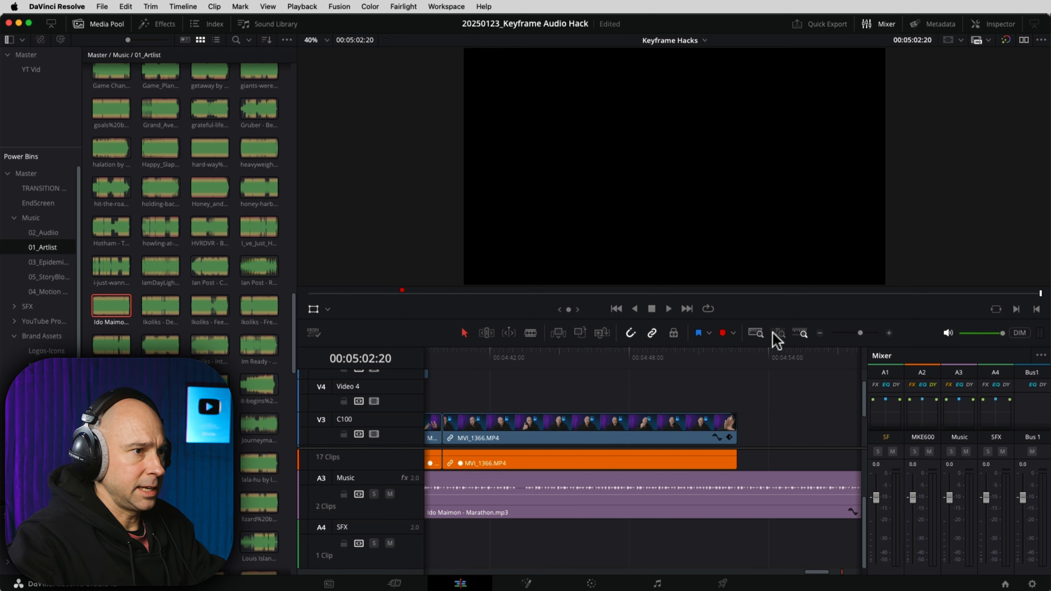
pyautogui.click(820, 333)
pyautogui.moveTo(637, 475); pyautogui.dragTo(699, 479)
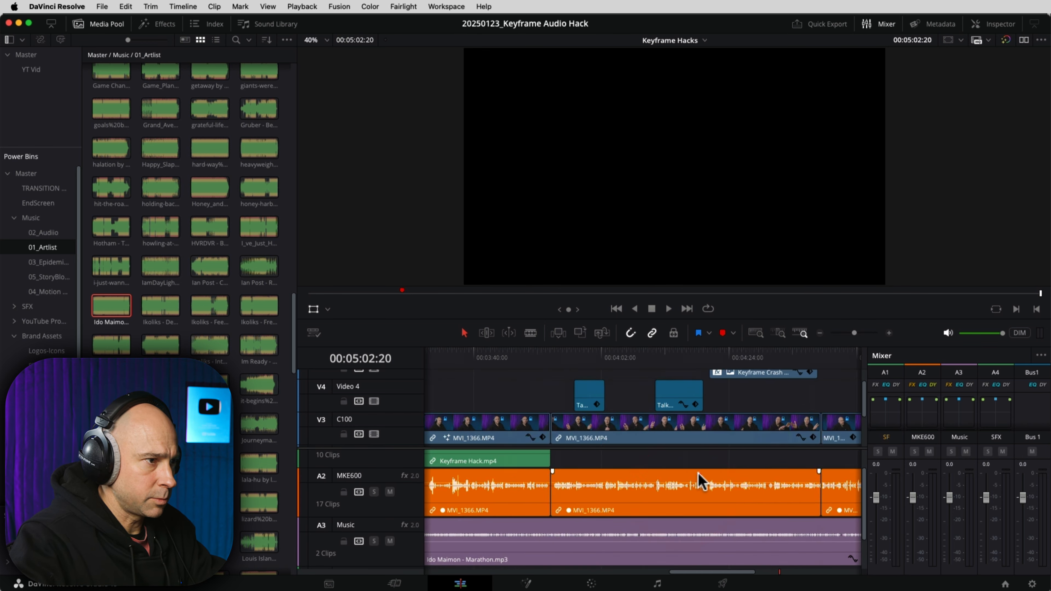
pyautogui.moveTo(621, 370)
pyautogui.mouseDown()
pyautogui.moveTo(547, 364)
pyautogui.moveTo(618, 371)
pyautogui.mouseUp()
pyautogui.click(631, 521)
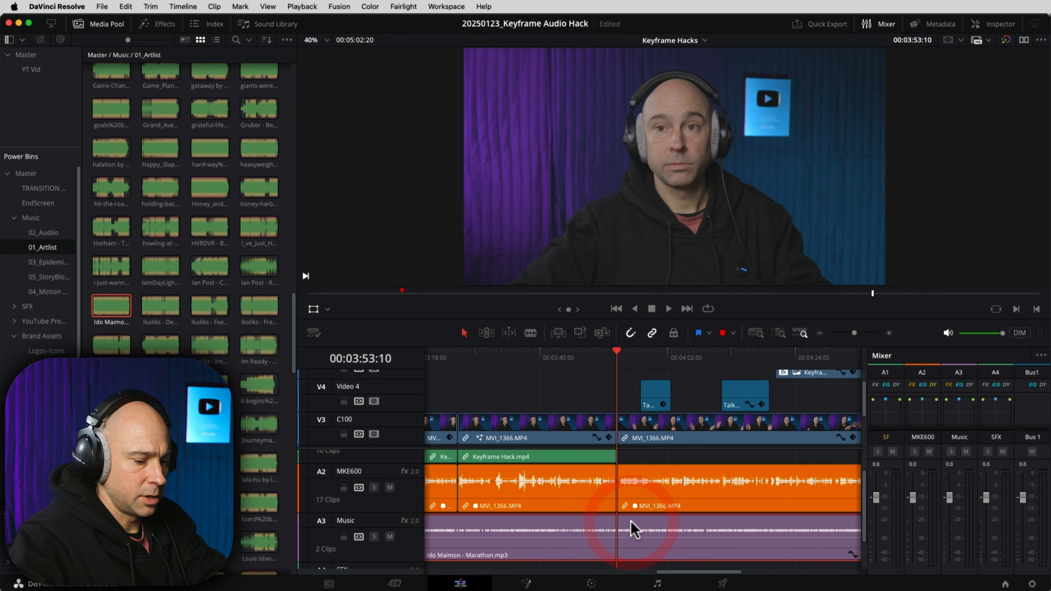
pyautogui.press('Left')
pyautogui.press('Left')
pyautogui.press('Left')
pyautogui.press('Left')
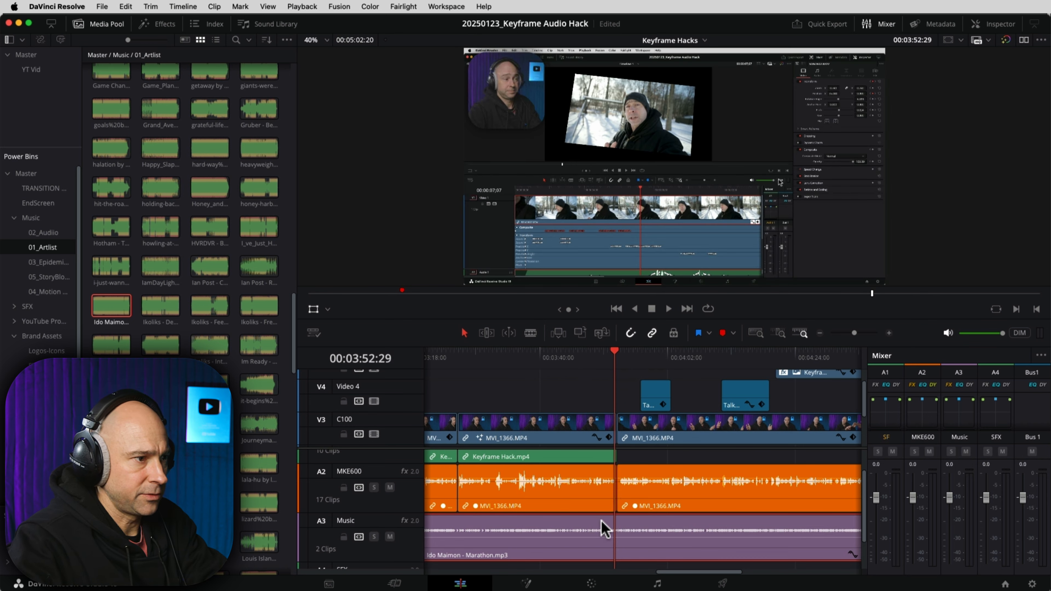
pyautogui.click(562, 558)
pyautogui.press('super+b')
pyautogui.click(558, 556)
pyautogui.press('BackSpace')
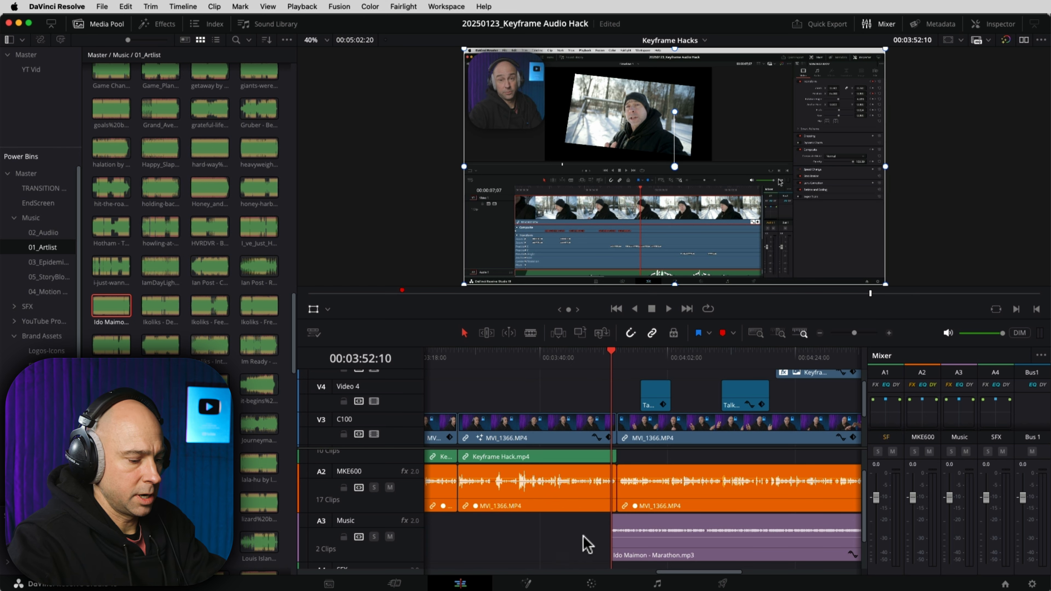
# Step: Fade the remaining music in at -21.70 dB, then lower it slightly while playing back
pyautogui.press('super+equal')
pyautogui.press('super+equal')
pyautogui.moveTo(644, 516); pyautogui.dragTo(669, 553)
pyautogui.click(501, 356)
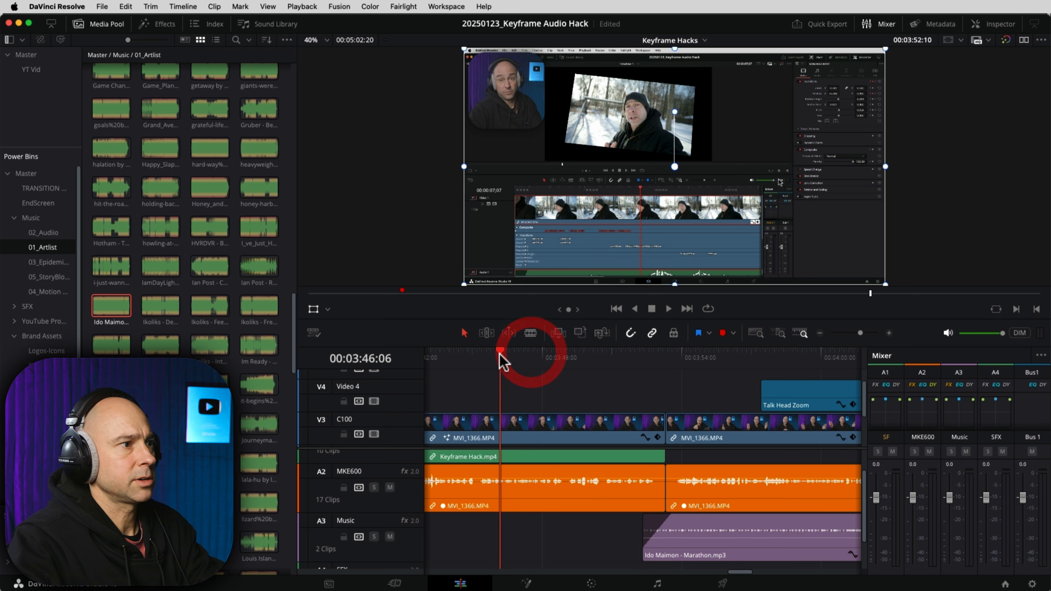
pyautogui.press('space')
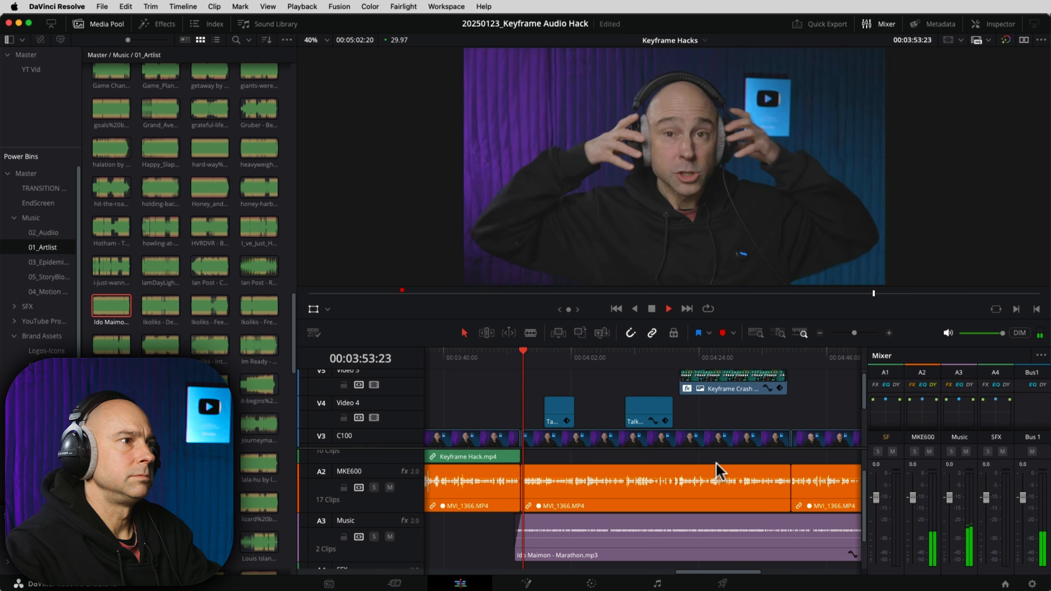
pyautogui.hscroll(-5, 588, 535)
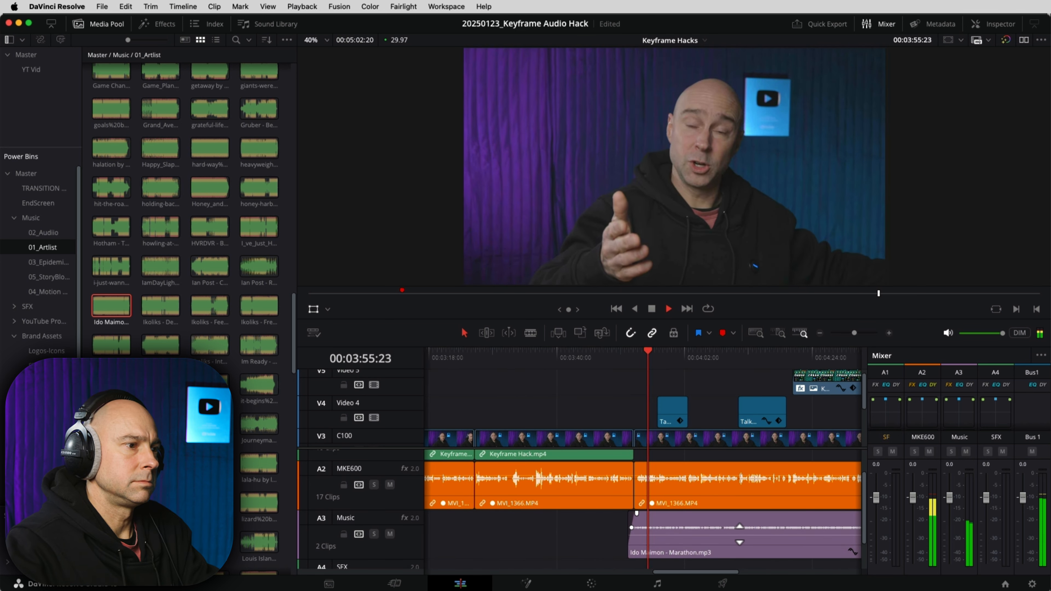
pyautogui.moveTo(740, 535); pyautogui.dragTo(739, 539)
pyautogui.moveTo(839, 534); pyautogui.dragTo(602, 532)
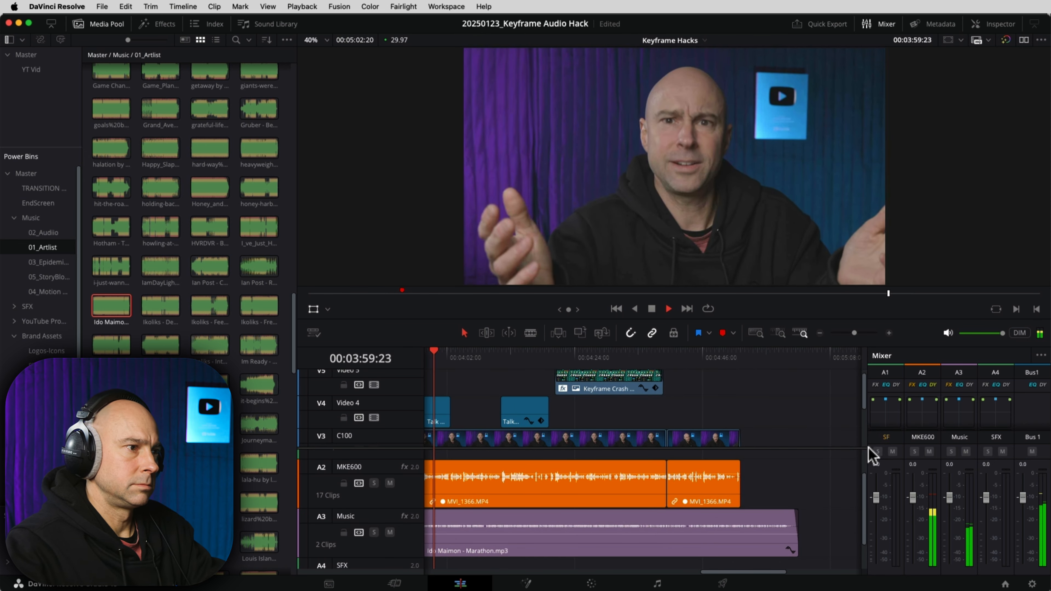
pyautogui.hscroll(-1, 844, 455)
pyautogui.hscroll(-1, 845, 460)
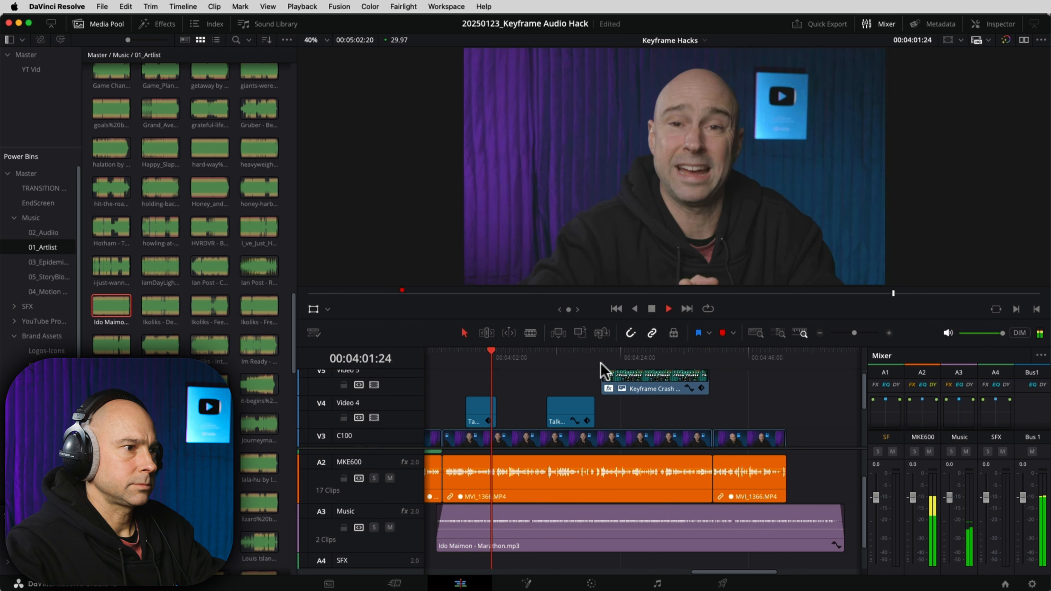
# Step: Stop playback and park the playhead at the end of the edit, 00:04:52:20
pyautogui.click(702, 357)
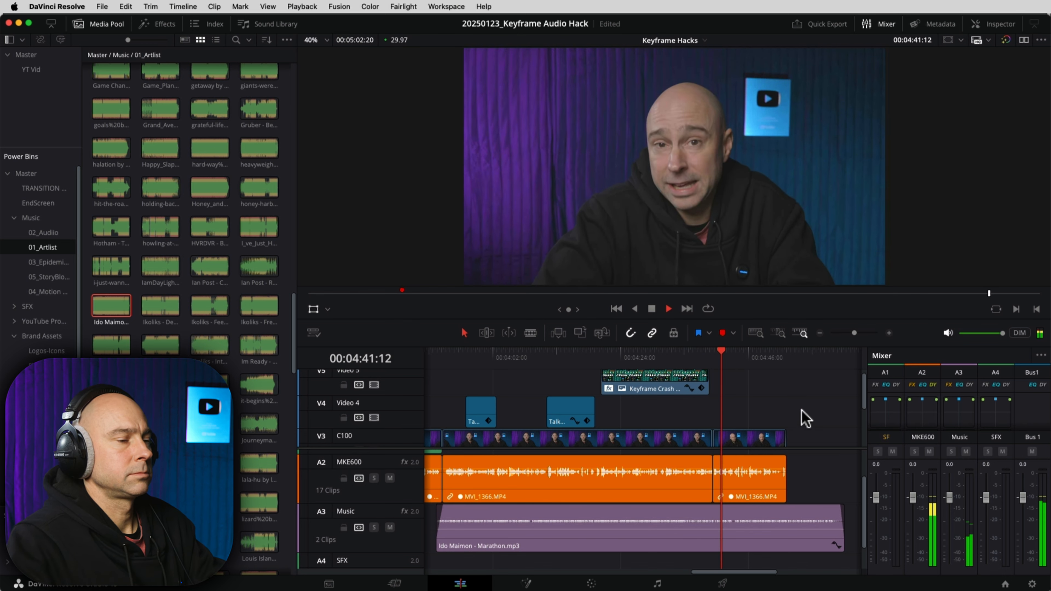
pyautogui.press('space')
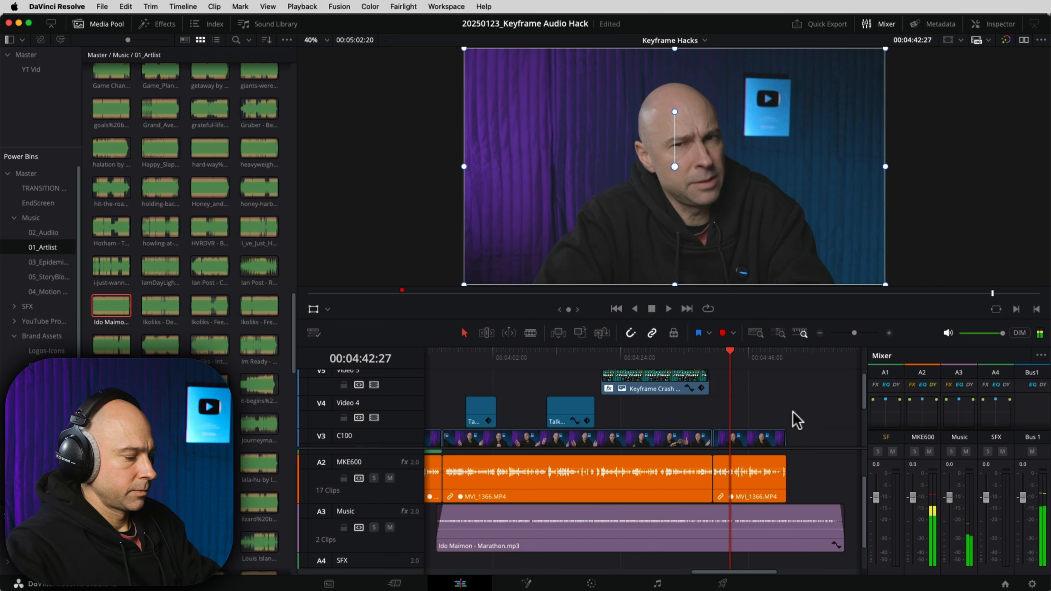
pyautogui.click(787, 358)
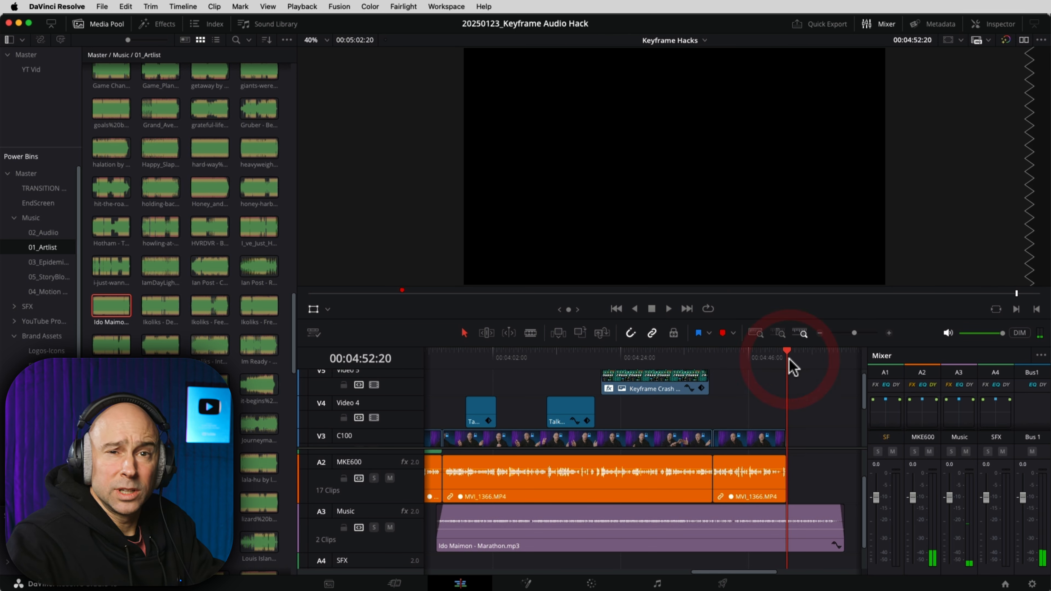
# Step: Preview the Game Changer music track in the Media Pool, then restore the editor full screen
pyautogui.click(95, 76)
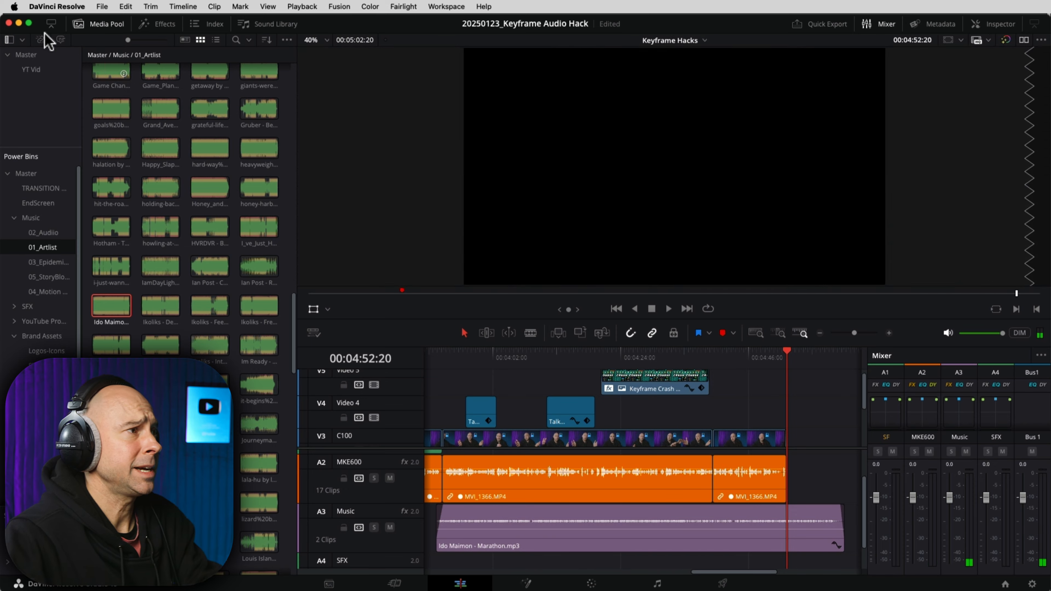
pyautogui.moveTo(1, 1)
pyautogui.click(446, 316)
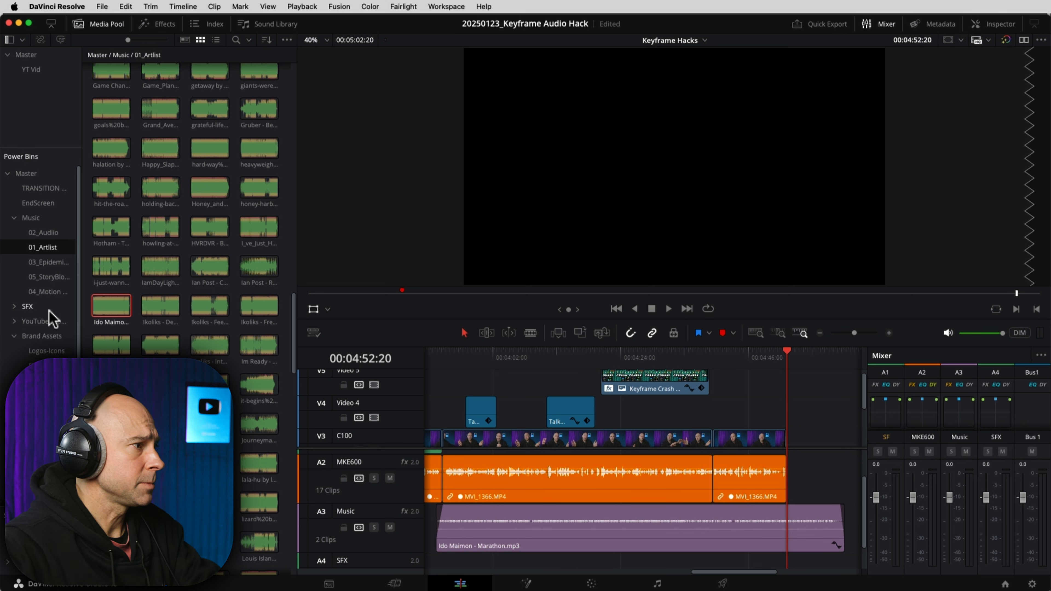
# Step: Open the Overlays bin and preview the neon Subscribe clips
pyautogui.scroll(-2, 51, 318)
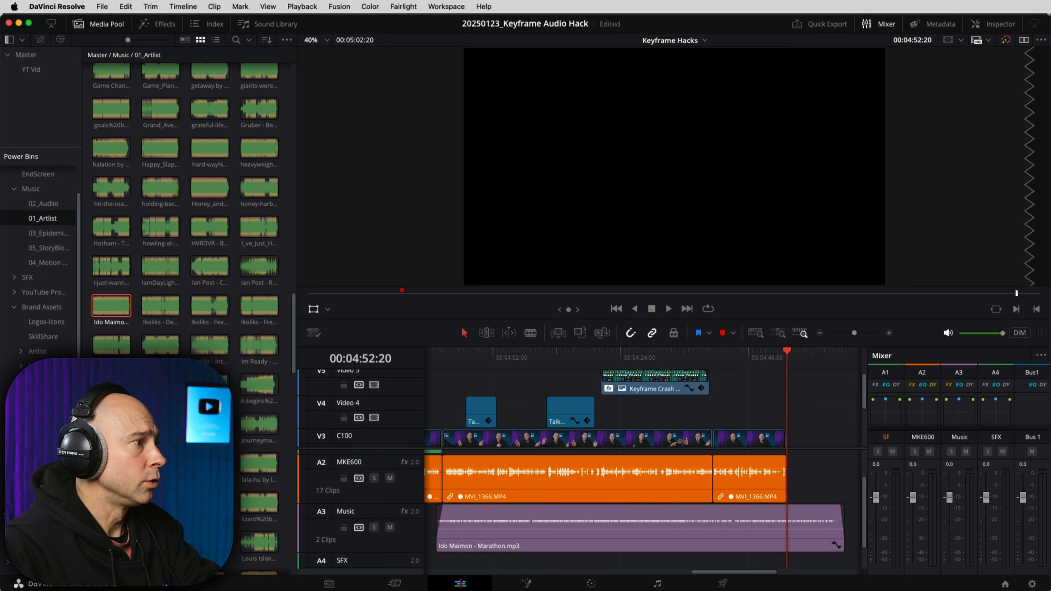
pyautogui.click(38, 440)
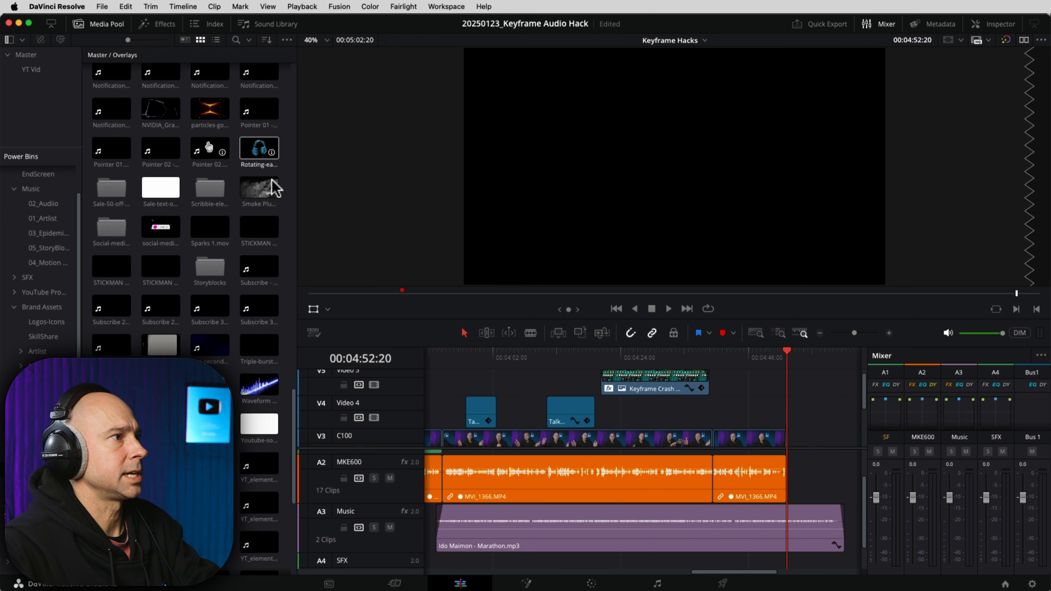
pyautogui.scroll(4, 233, 243)
pyautogui.scroll(3, 232, 249)
pyautogui.click(108, 261)
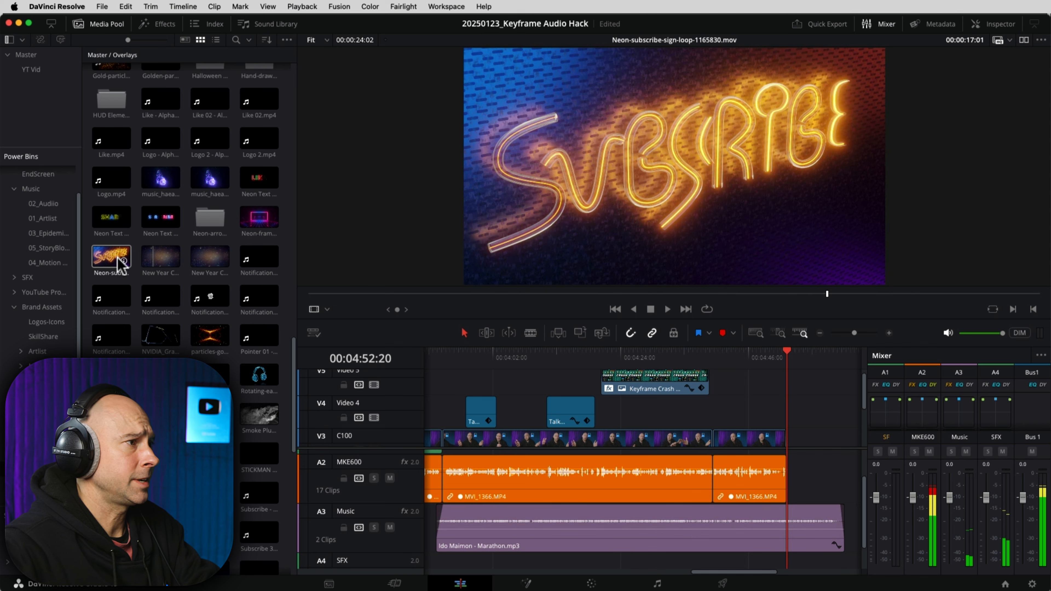
pyautogui.click(165, 223)
# Step: Place Neon Text Lower Third - Subscribe at the end of V3, rotated 30.23° and zoomed to 0.68
pyautogui.moveTo(166, 222); pyautogui.dragTo(762, 414)
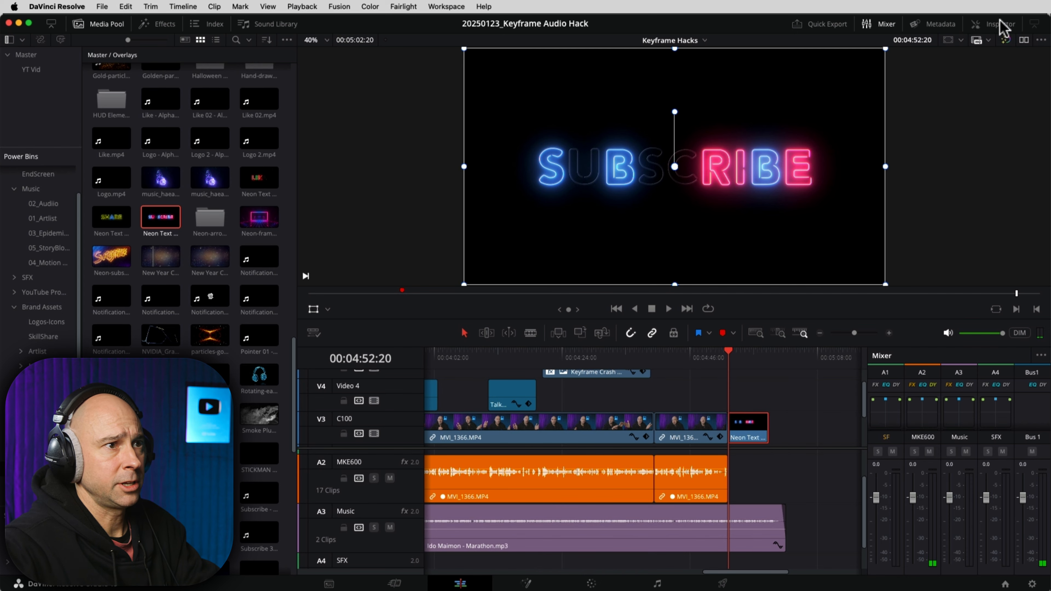
pyautogui.click(1002, 24)
pyautogui.moveTo(935, 129); pyautogui.dragTo(912, 101)
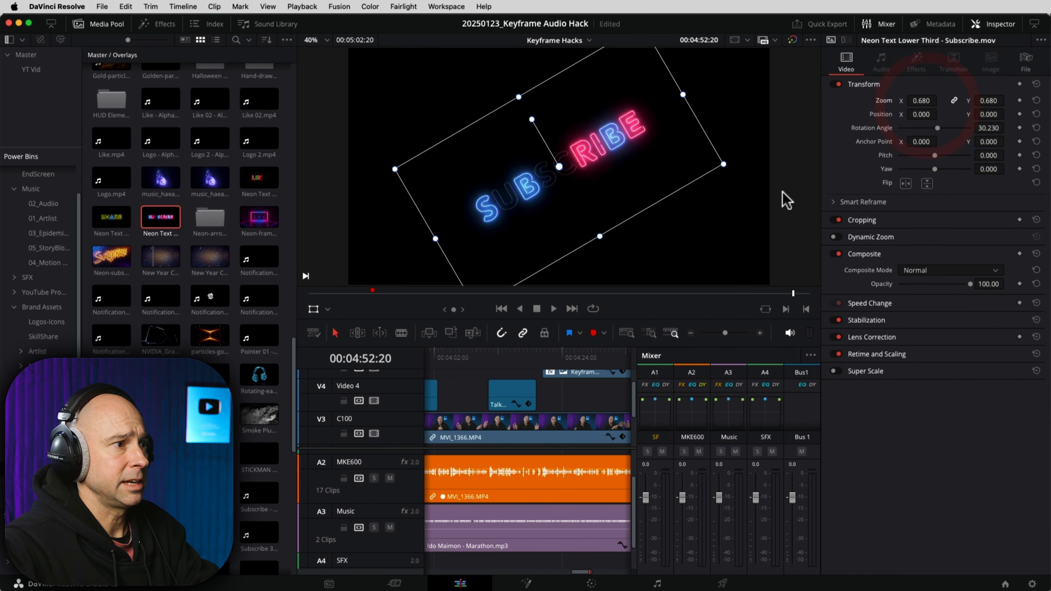
# Step: Play back the ending from about 4:19 into the SUBSCRIBE clip
pyautogui.click(533, 359)
pyautogui.press('space')
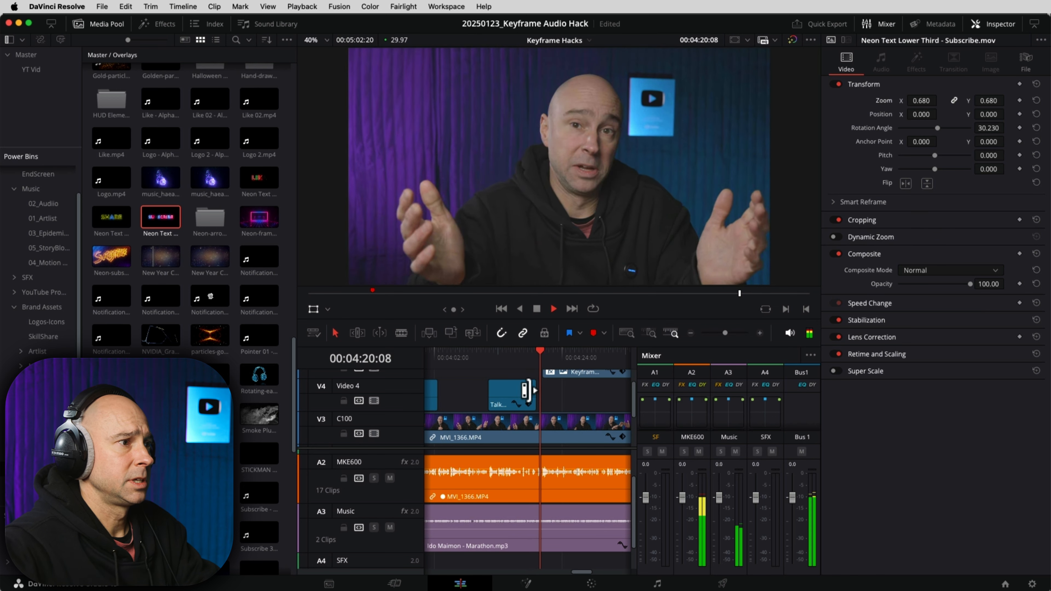
pyautogui.hscroll(5, 565, 397)
pyautogui.click(590, 359)
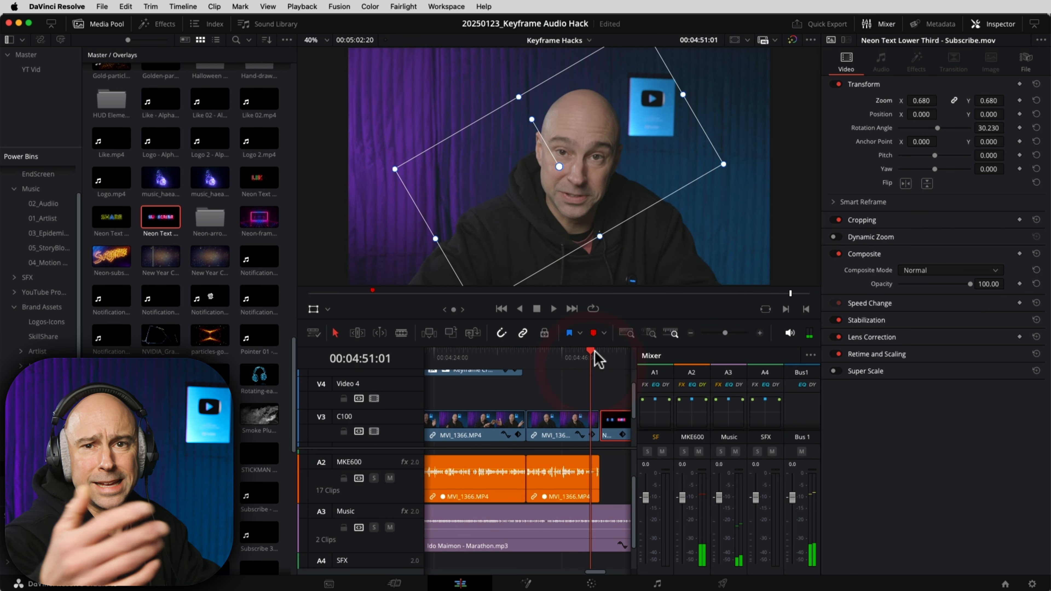
pyautogui.press('space')
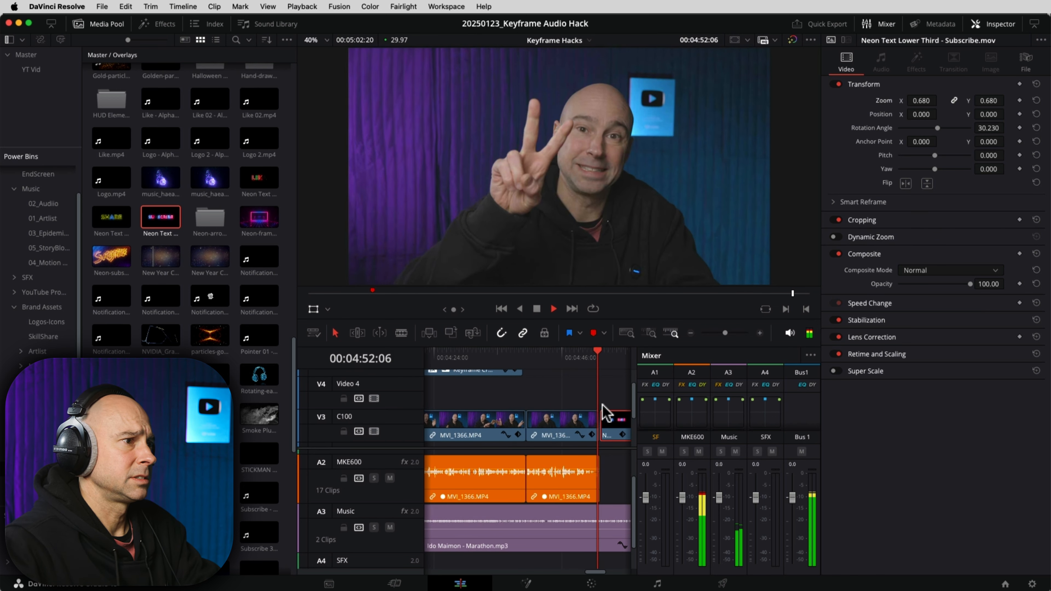
pyautogui.press('space')
# Step: Fade in the SUBSCRIBE clip and fade out the last interview audio clip, then review from 4:49
pyautogui.moveTo(602, 413); pyautogui.dragTo(606, 412)
pyautogui.moveTo(594, 457); pyautogui.dragTo(596, 458)
pyautogui.click(584, 358)
pyautogui.press('space')
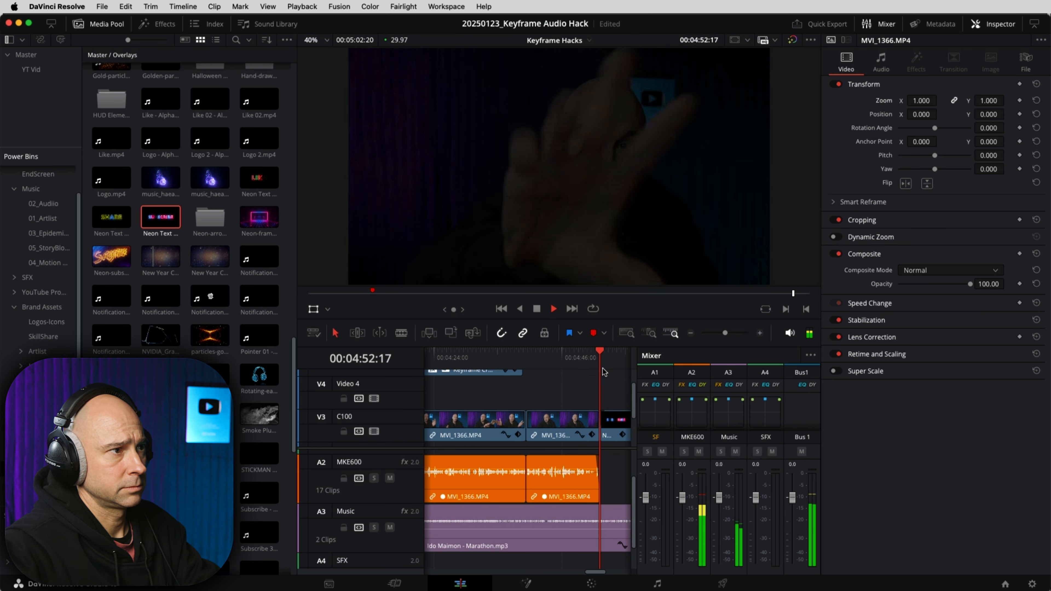
# Step: Add two volume keyframes on the Marathon music clip and raise the level after them
pyautogui.press('space')
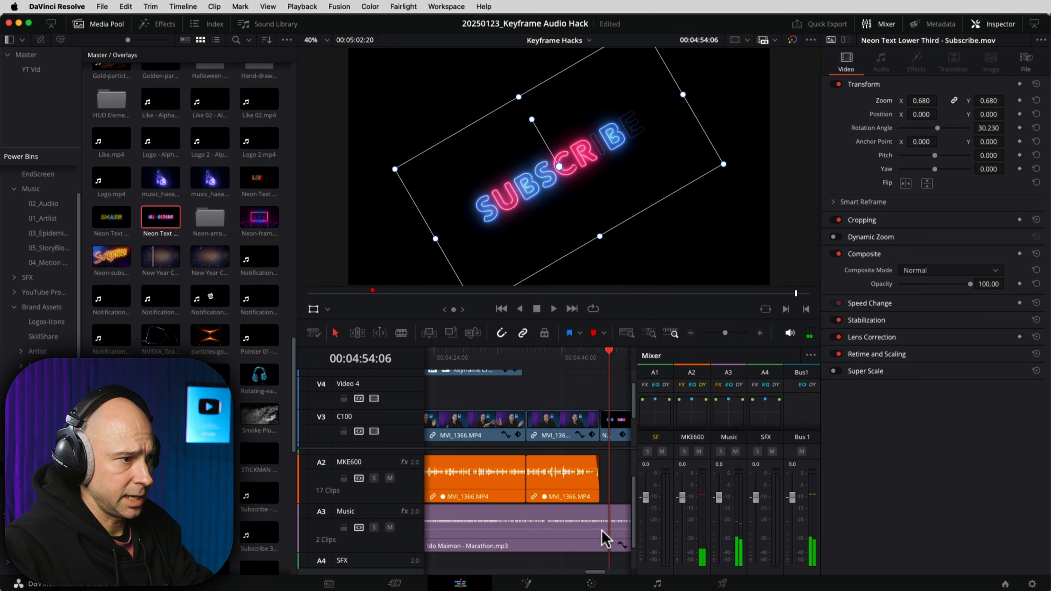
pyautogui.keyDown('alt'); pyautogui.click(595, 530); pyautogui.keyUp('alt')
pyautogui.keyDown('alt'); pyautogui.click(601, 529); pyautogui.keyUp('alt')
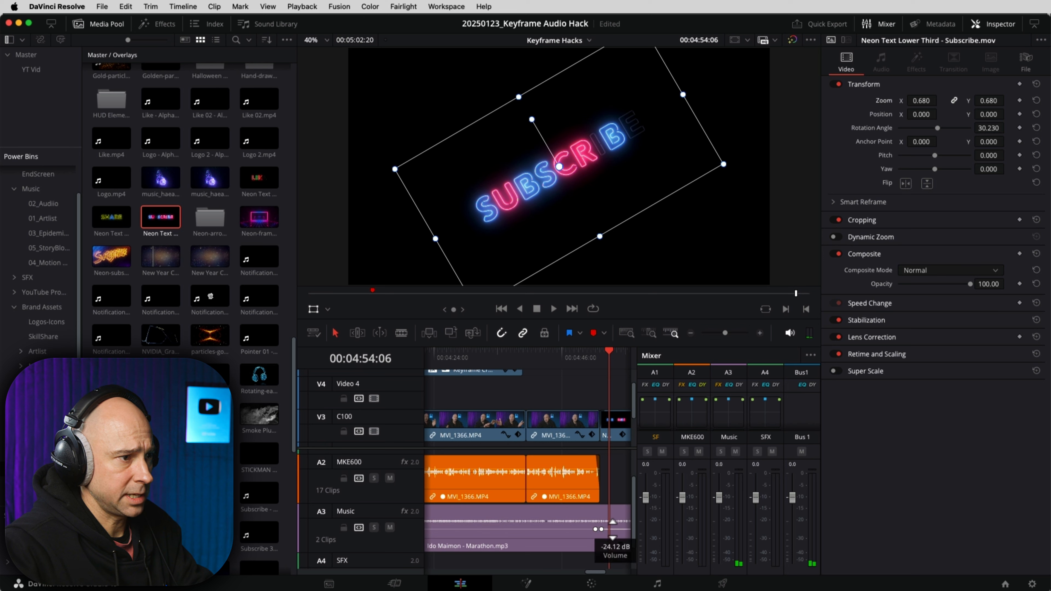
pyautogui.moveTo(612, 525); pyautogui.dragTo(610, 522)
# Step: Review the music swell from 4:50 and set the final keyframe to about -10.8 dB
pyautogui.click(583, 355)
pyautogui.press('space')
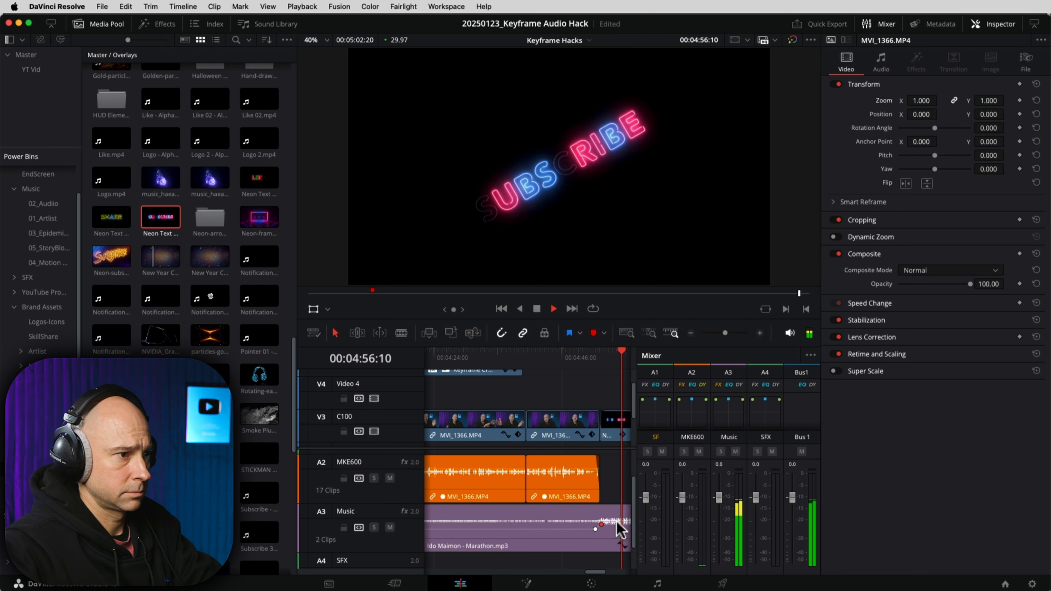
pyautogui.press('space')
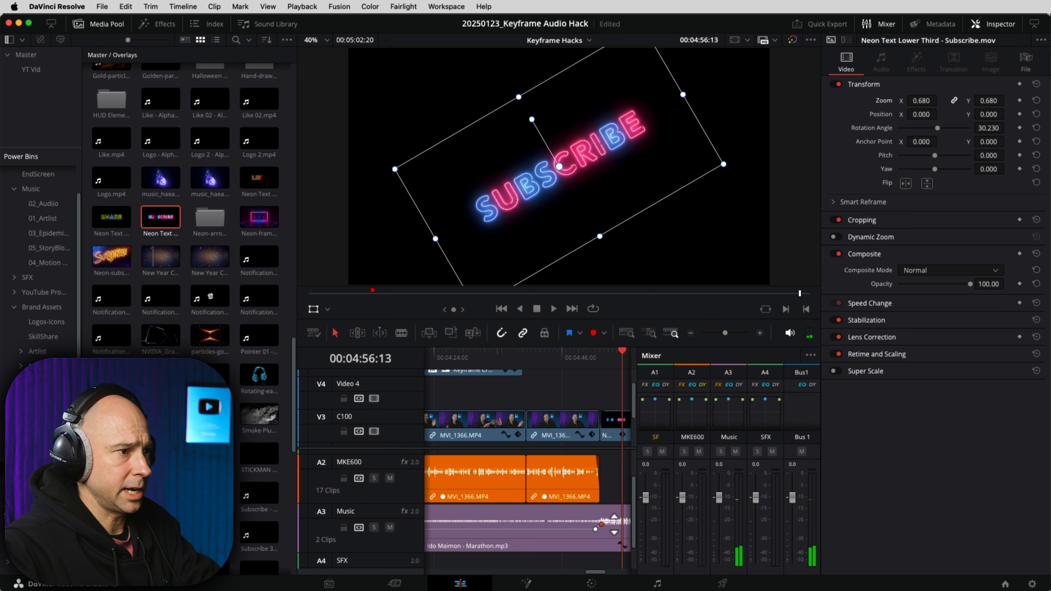
pyautogui.click(602, 524)
pyautogui.moveTo(614, 523); pyautogui.dragTo(613, 524)
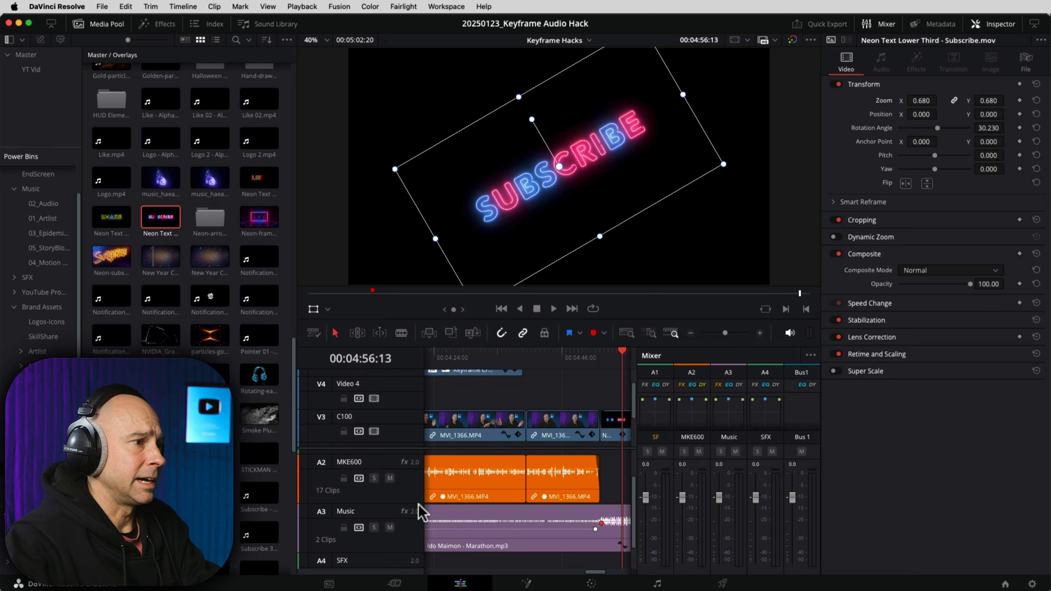
# Step: Hide the Mixer and Inspector, zoom out to the whole edit, and open the Color page
pyautogui.click(881, 26)
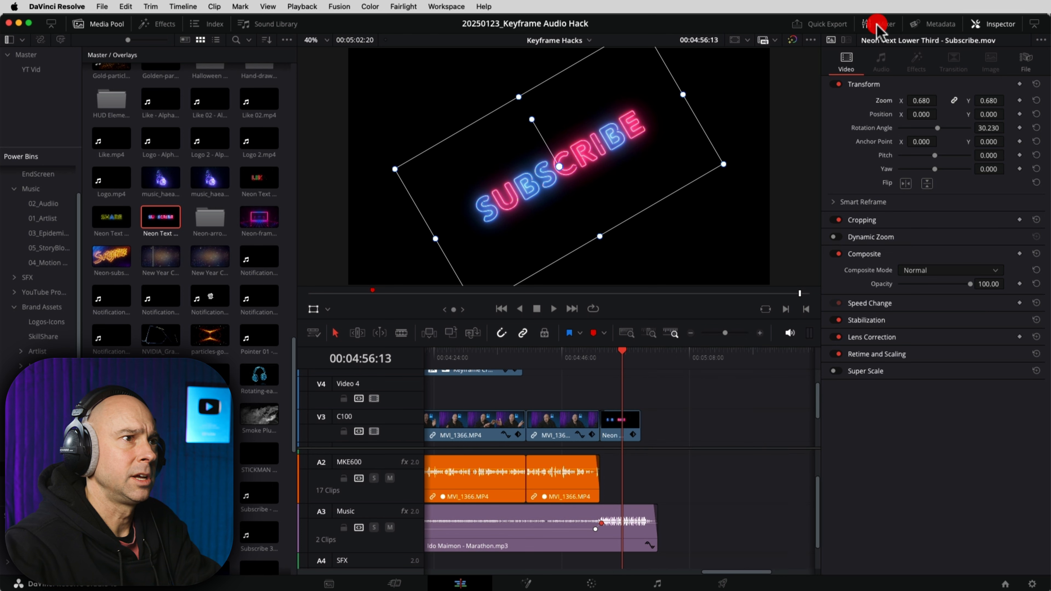
pyautogui.click(997, 26)
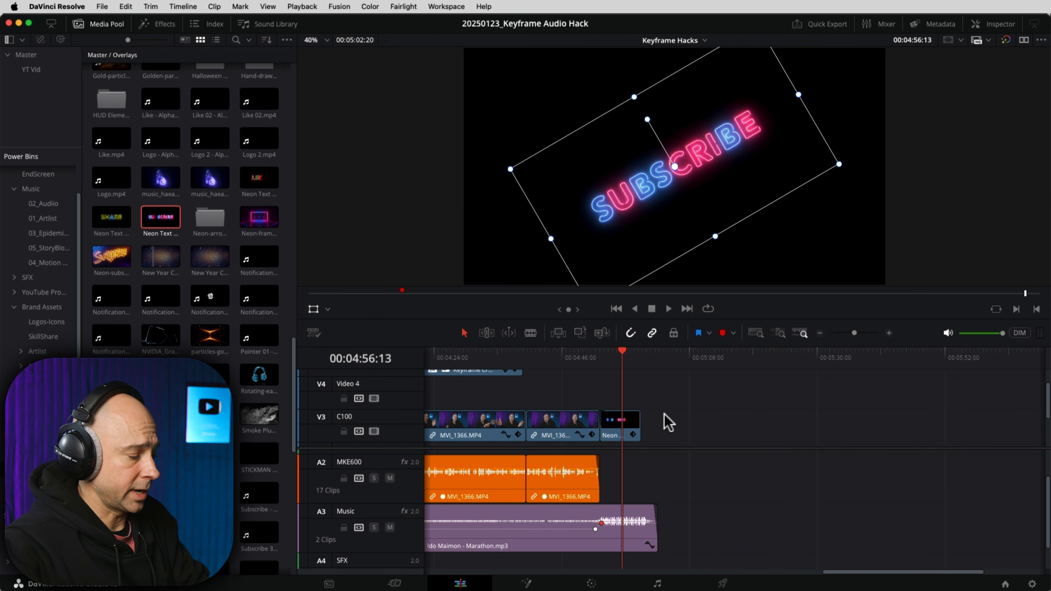
pyautogui.hotkey('shift', 'z')
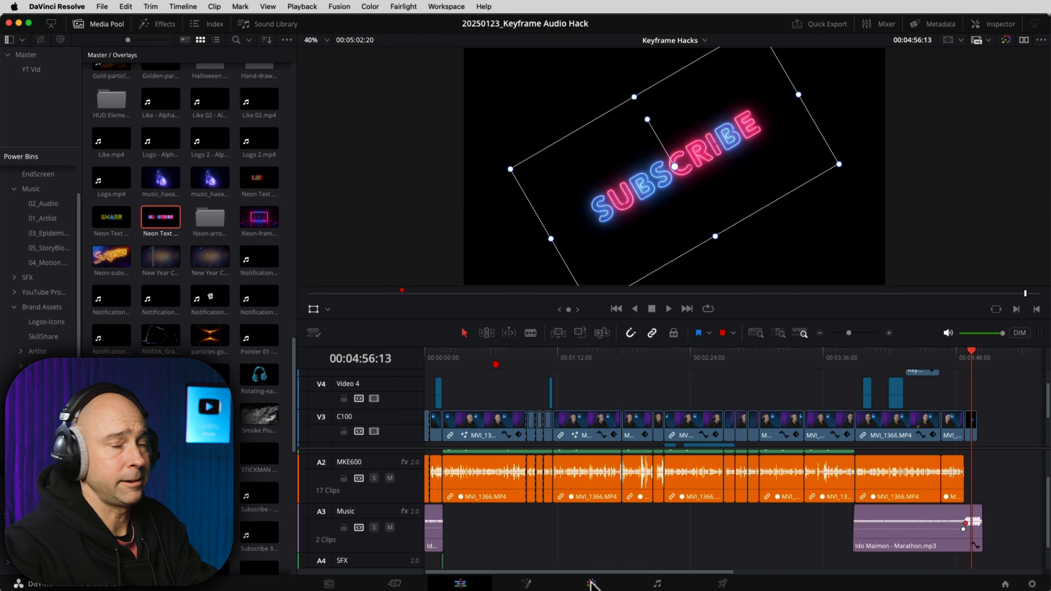
pyautogui.click(592, 583)
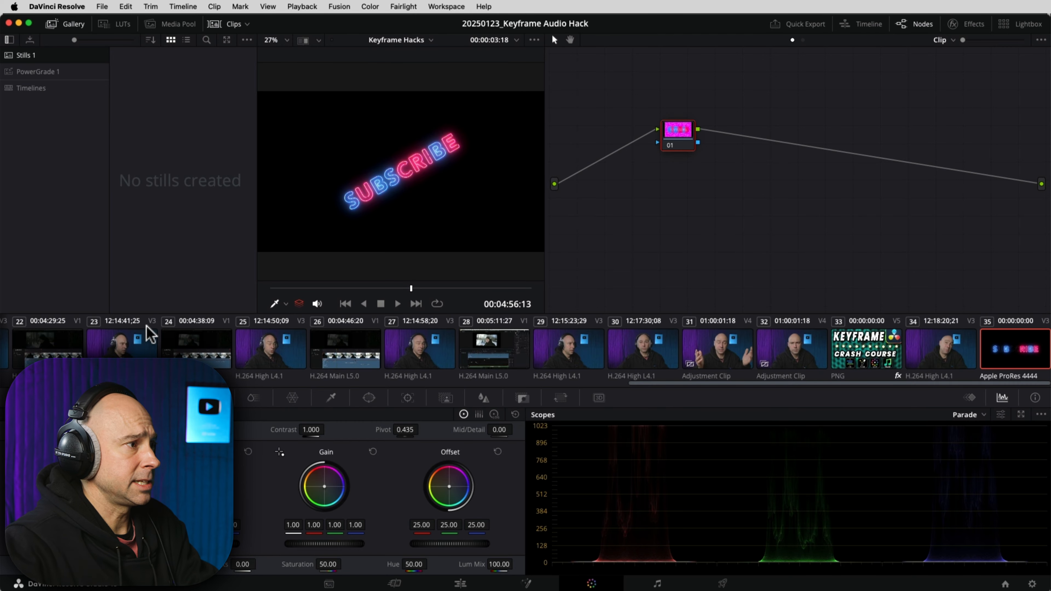
# Step: Set clip 01 to remote grades, apply the 2024 V2 still's three-node grade, and disable node 02
pyautogui.moveTo(656, 382); pyautogui.dragTo(29, 384)
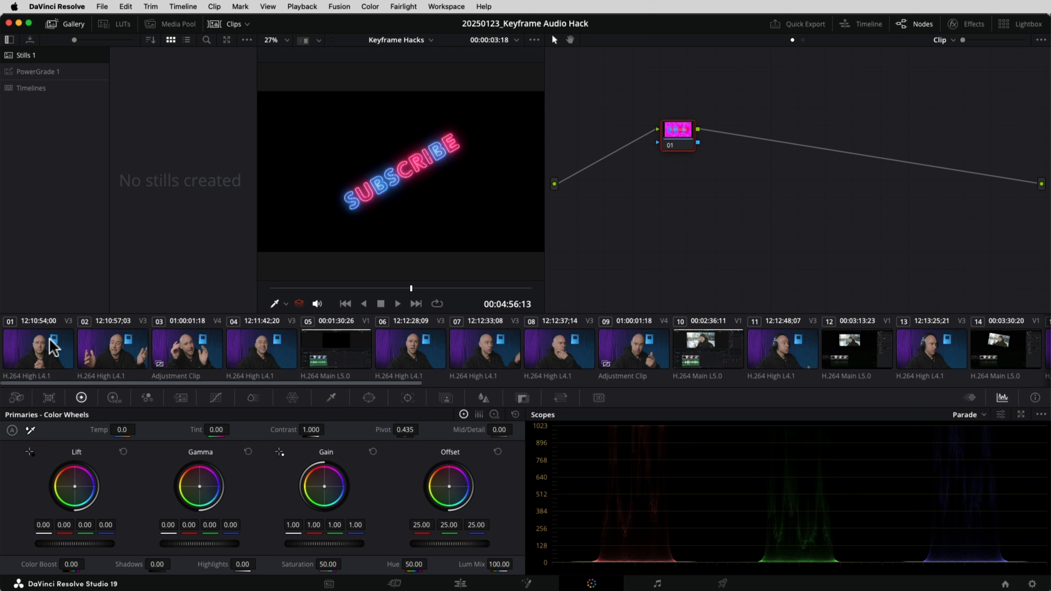
pyautogui.rightClick(36, 348)
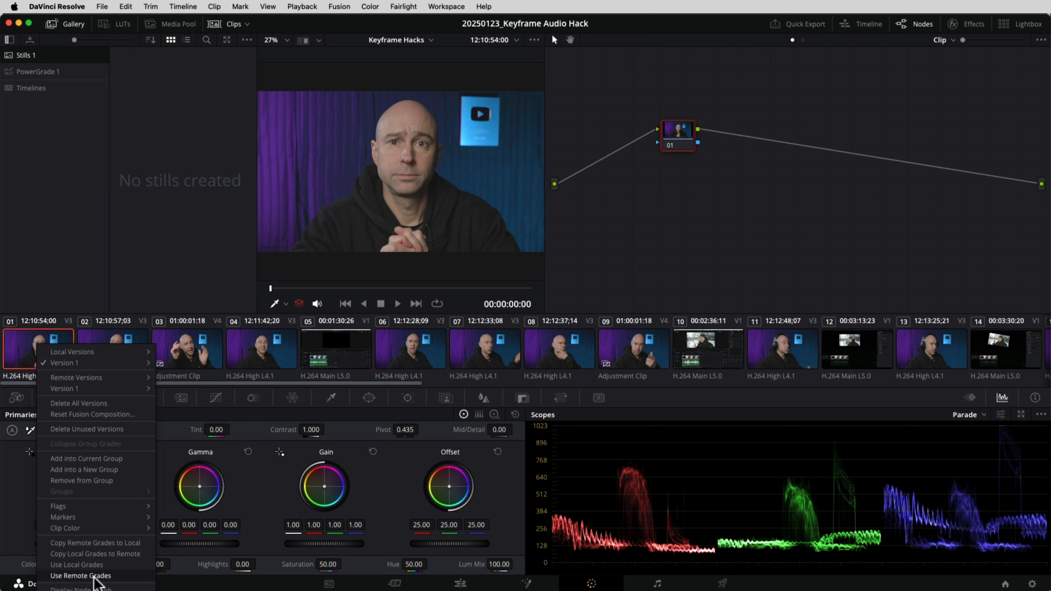
pyautogui.click(94, 576)
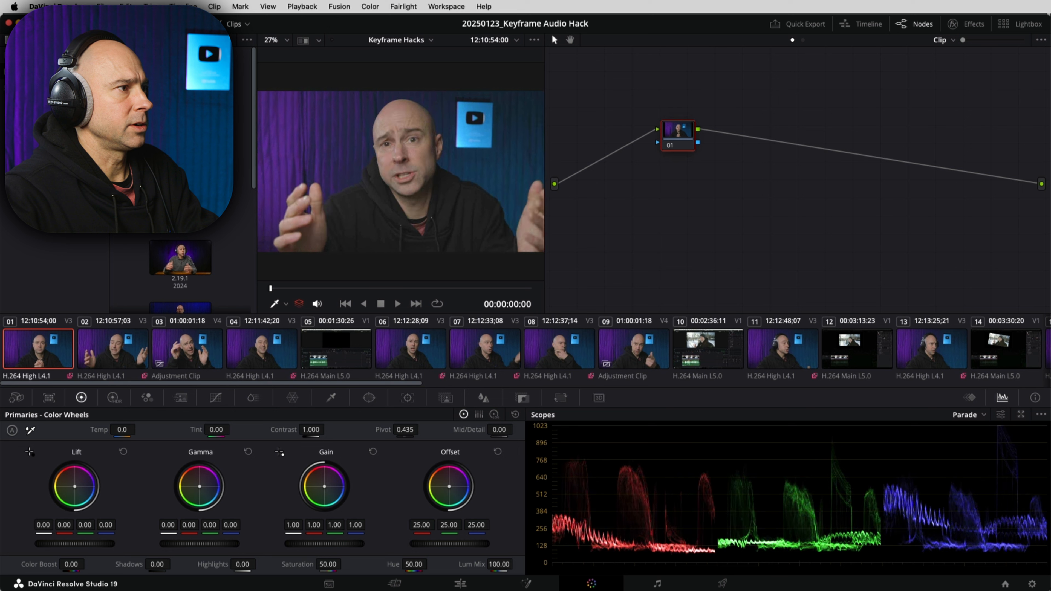
pyautogui.doubleClick(174, 288)
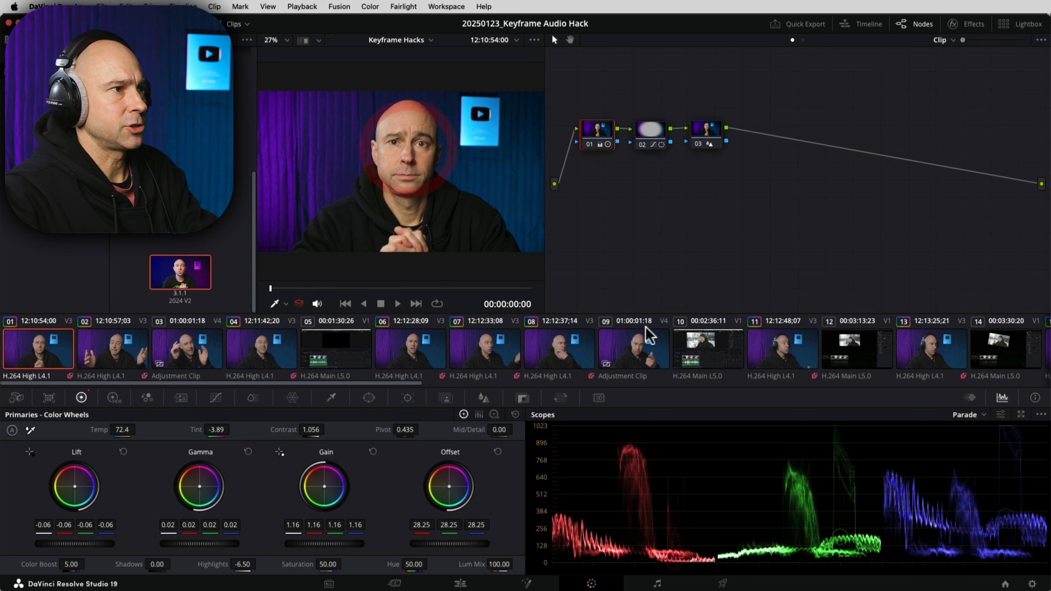
pyautogui.click(642, 145)
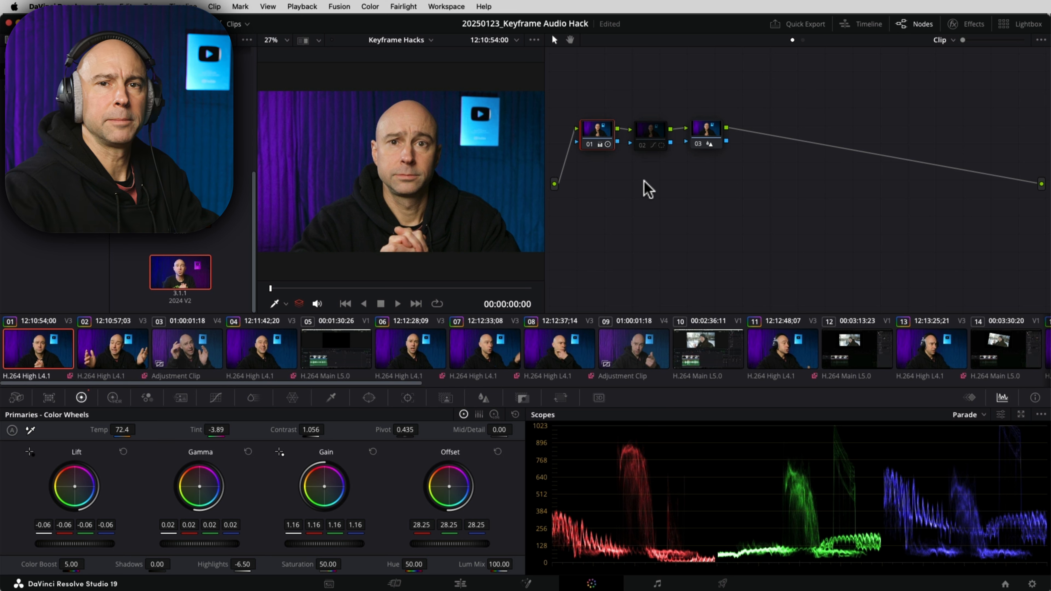
pyautogui.click(566, 350)
# Step: Compare clips 08 and 07, then return to clip 01 and raise Highlights to 12.00
pyautogui.click(499, 356)
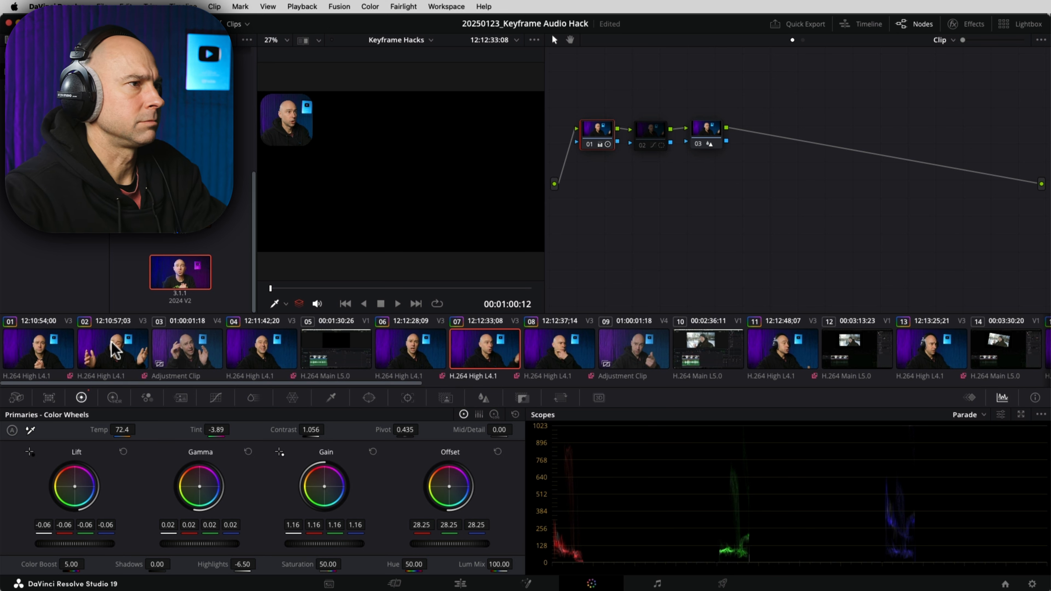
pyautogui.click(40, 352)
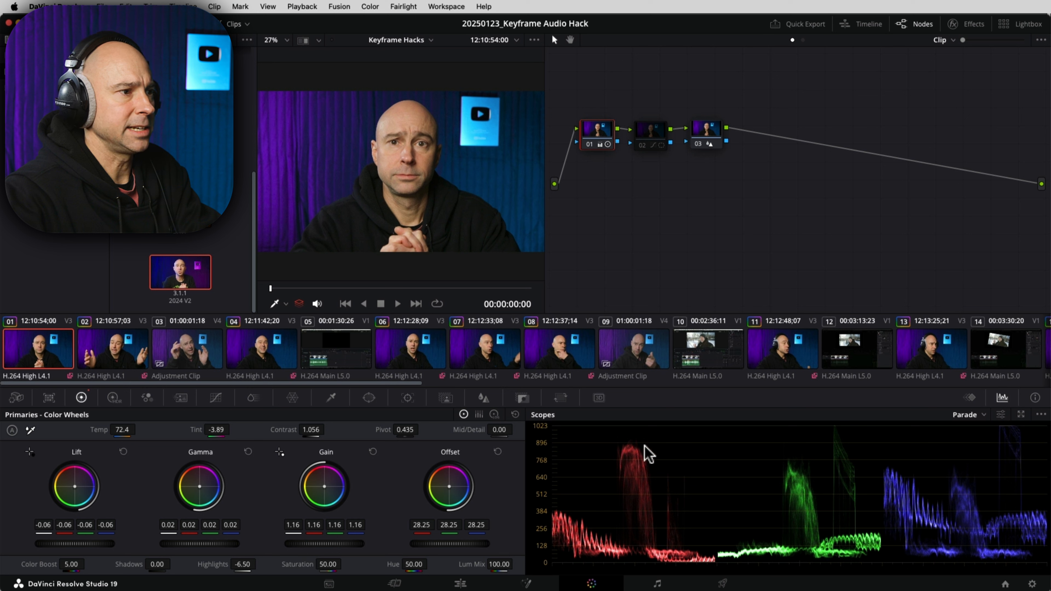
pyautogui.moveTo(240, 565); pyautogui.dragTo(259, 565)
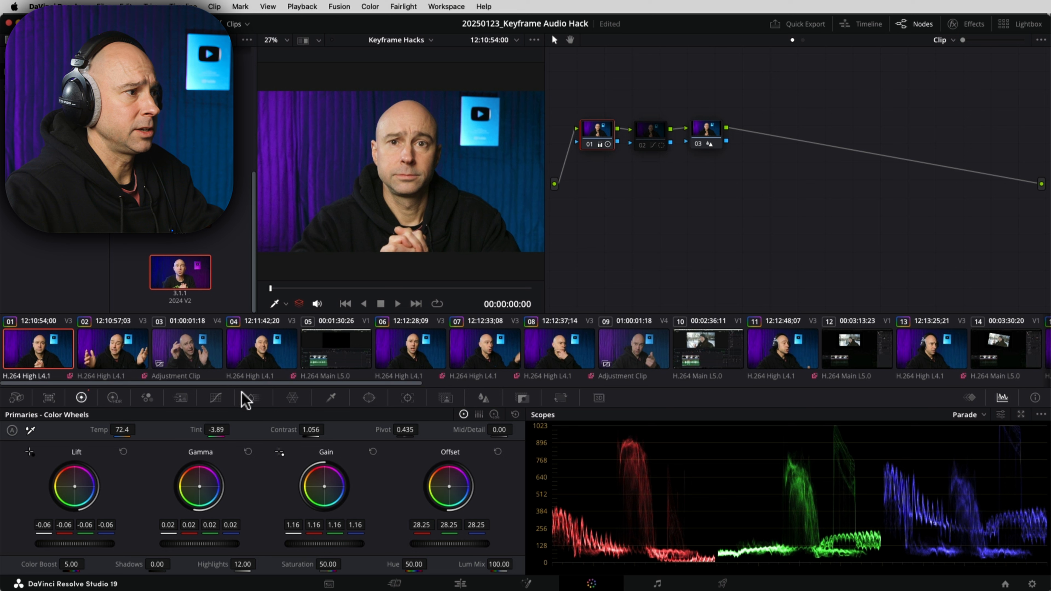
# Step: Reduce node 03's blur radius to 0.47, then go to the Fairlight page
pyautogui.click(707, 132)
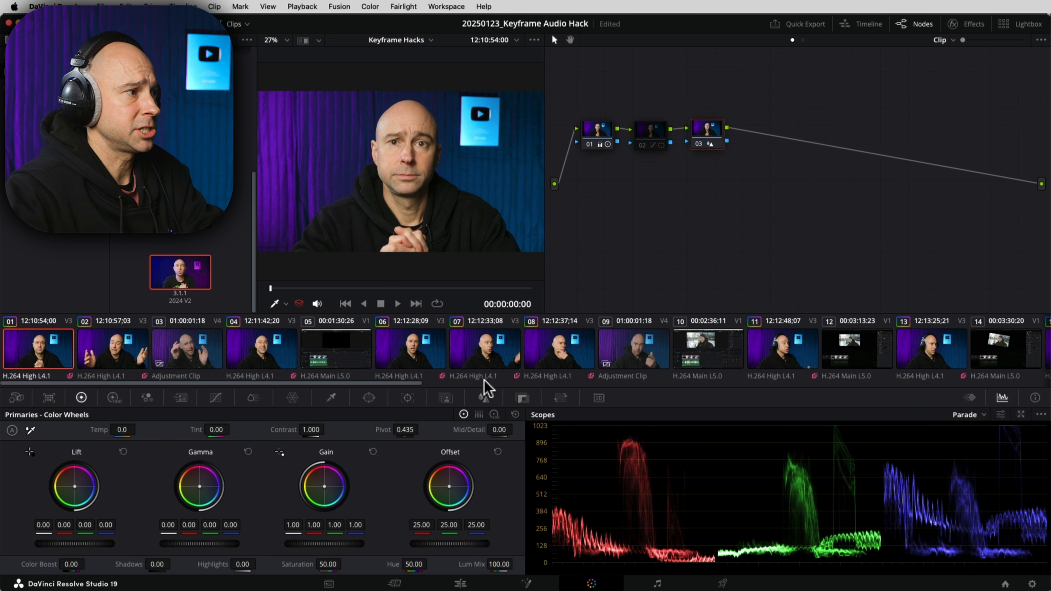
pyautogui.click(483, 397)
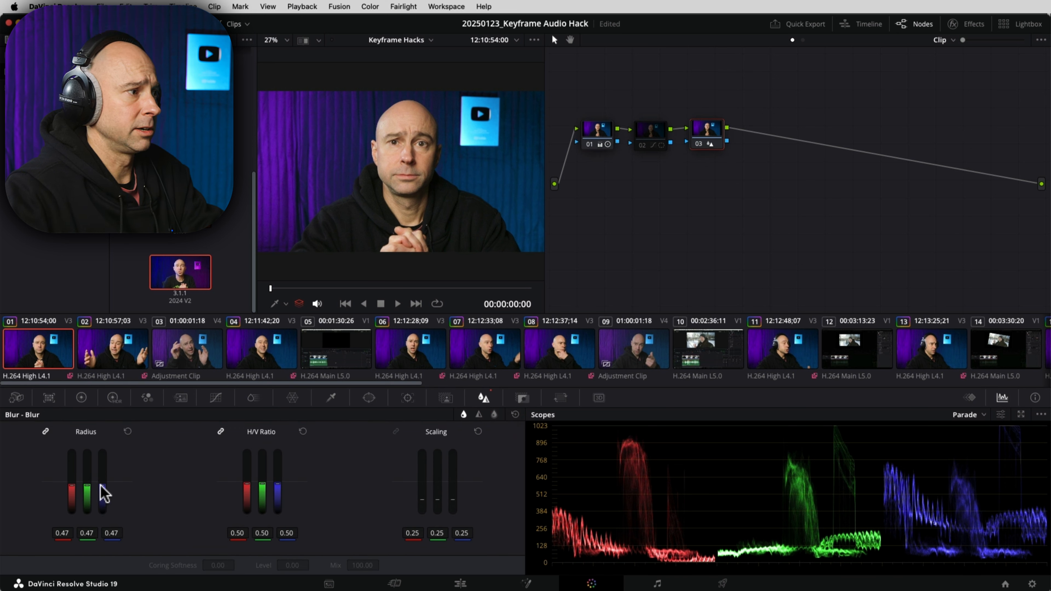
pyautogui.moveTo(103, 483); pyautogui.dragTo(101, 484)
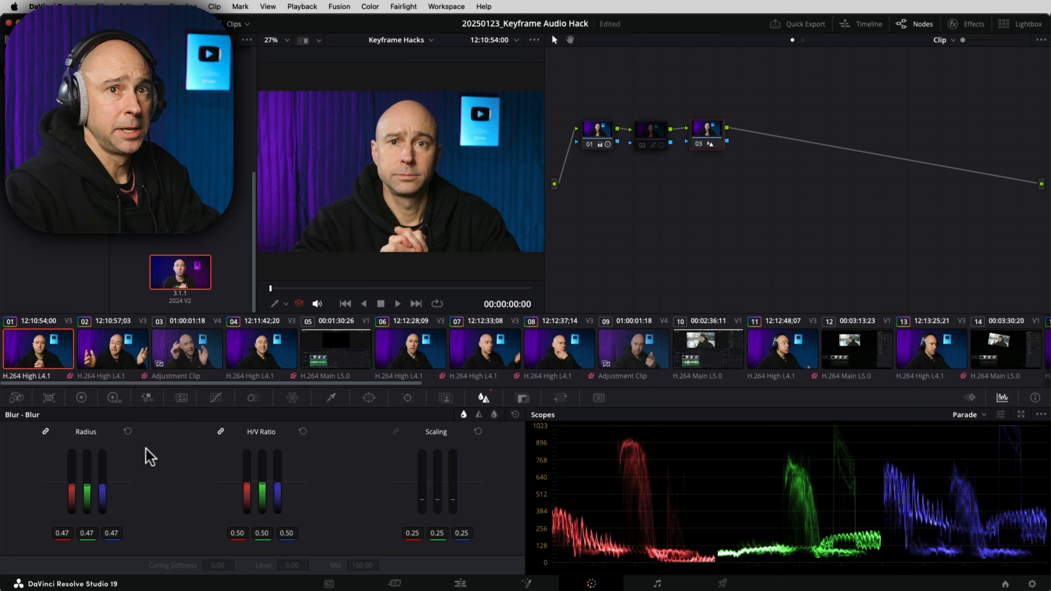
pyautogui.click(680, 182)
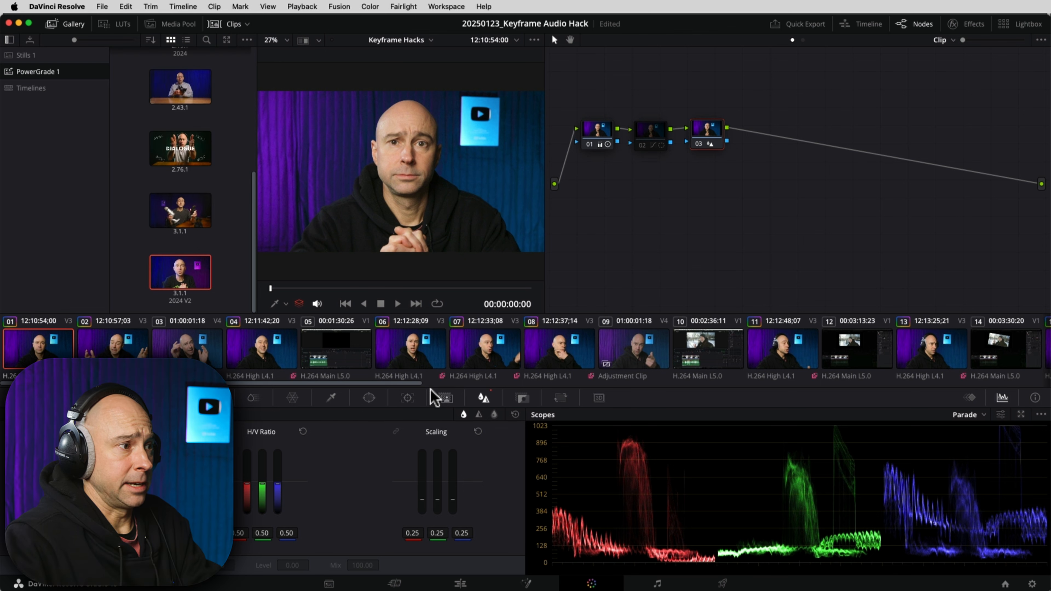
pyautogui.moveTo(417, 384); pyautogui.dragTo(1047, 384)
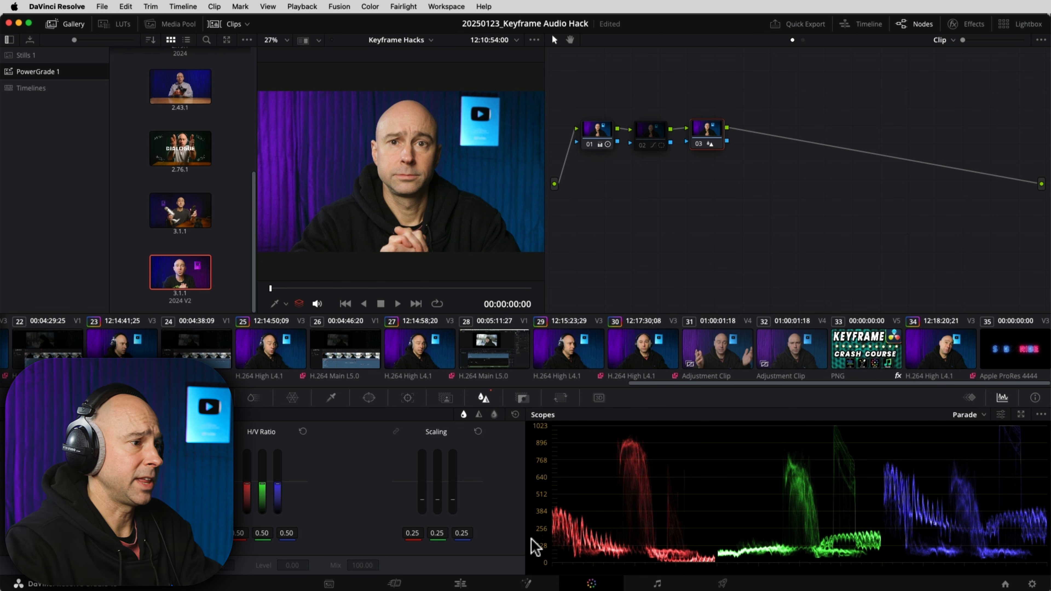
pyautogui.click(658, 583)
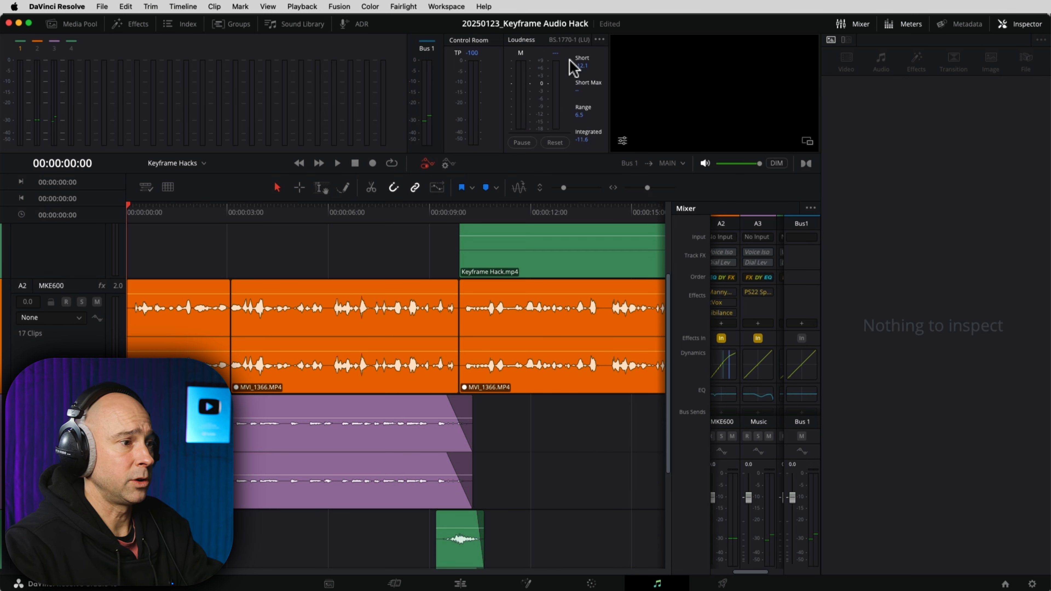
# Step: Apply the Mastering_JY global bus preset to Bus 1 from the Fairlight Presets Library
pyautogui.click(403, 7)
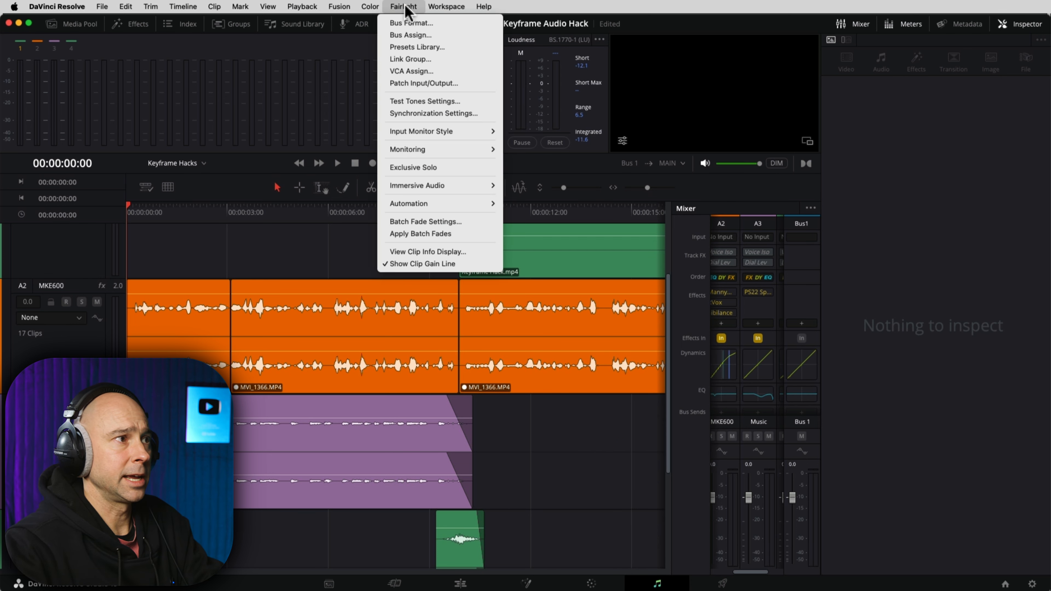
pyautogui.click(407, 47)
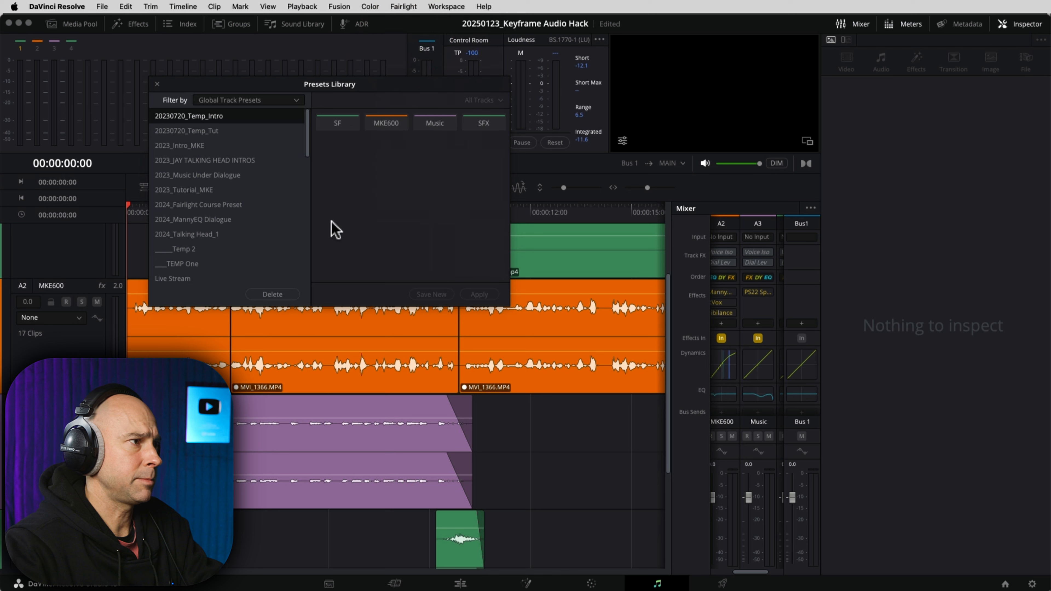
pyautogui.click(244, 102)
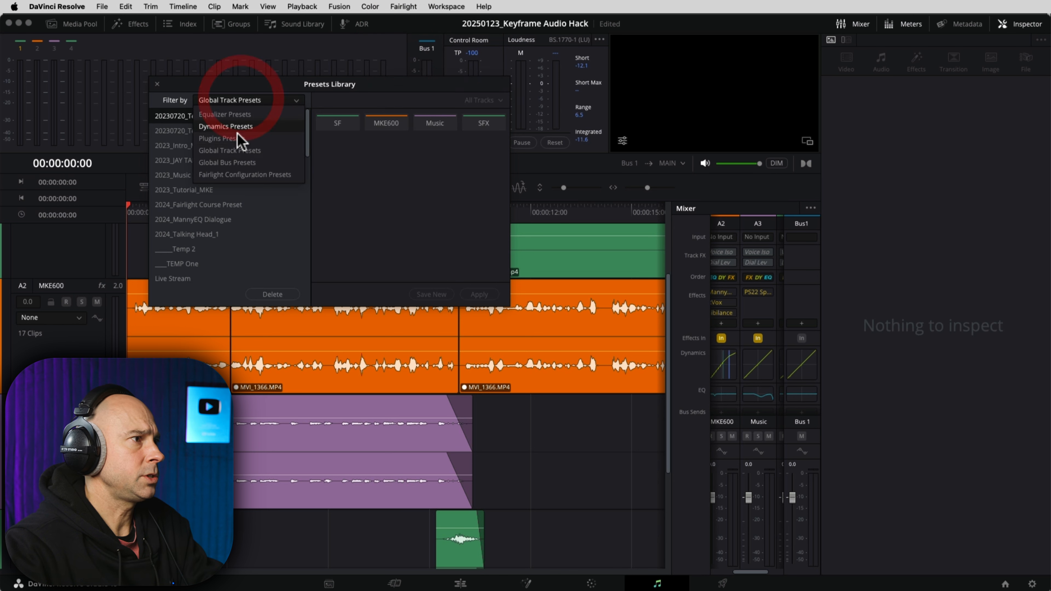
pyautogui.click(253, 163)
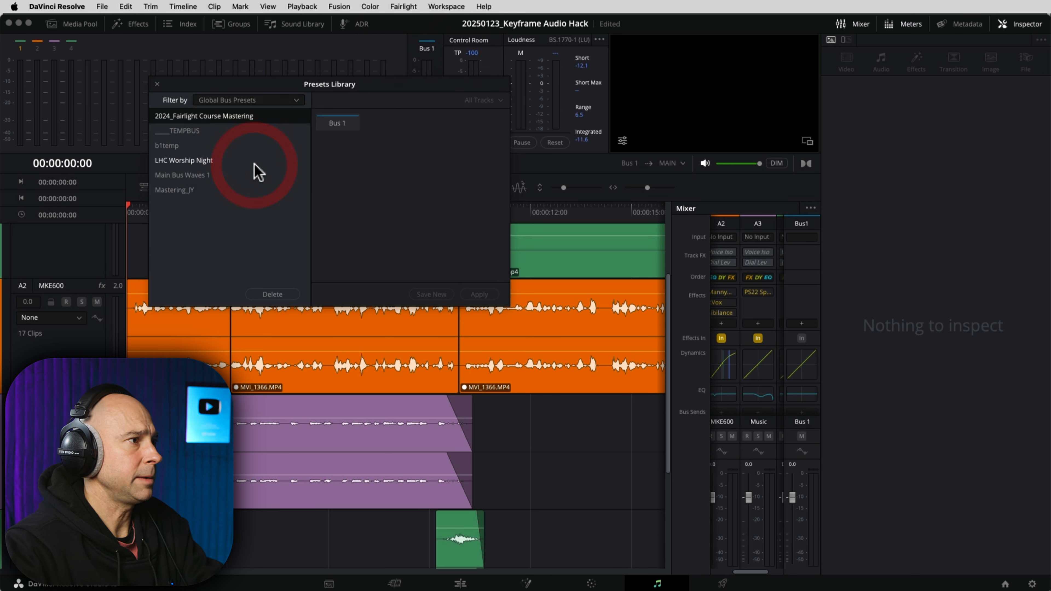
pyautogui.click(187, 190)
pyautogui.click(342, 125)
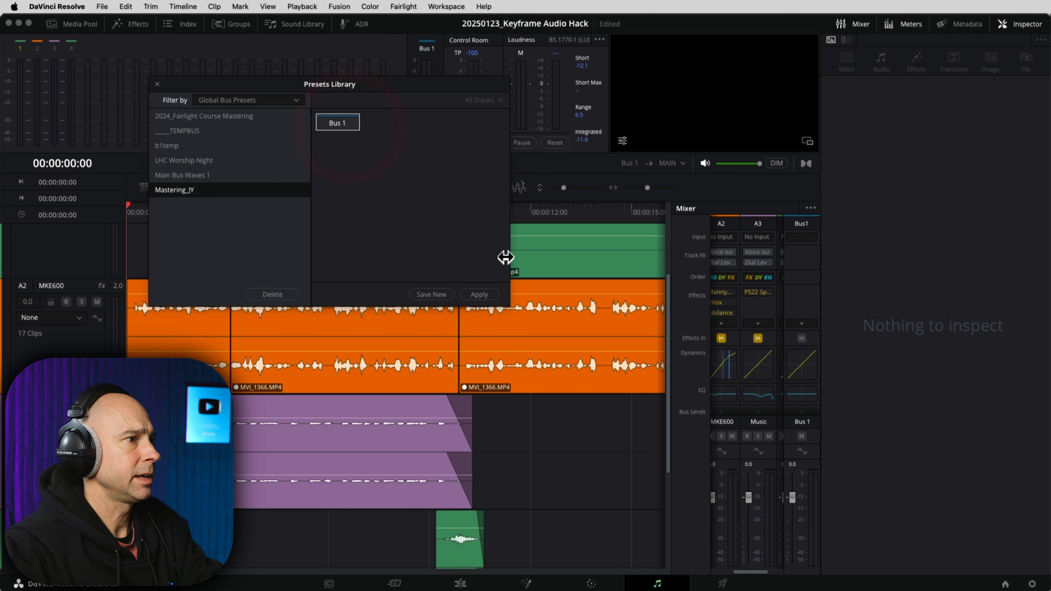
pyautogui.click(481, 297)
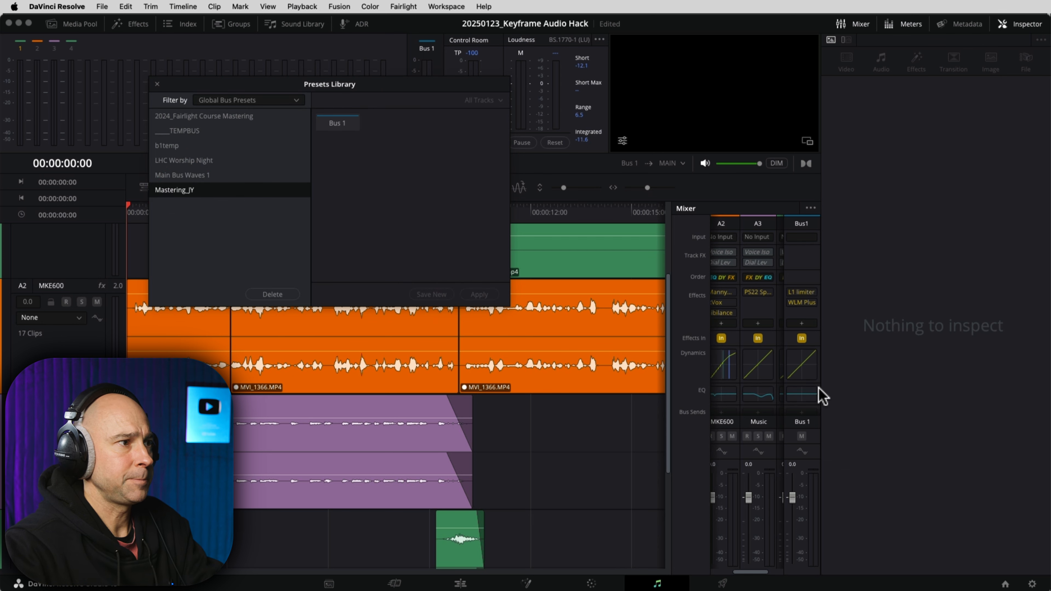
pyautogui.click(1019, 24)
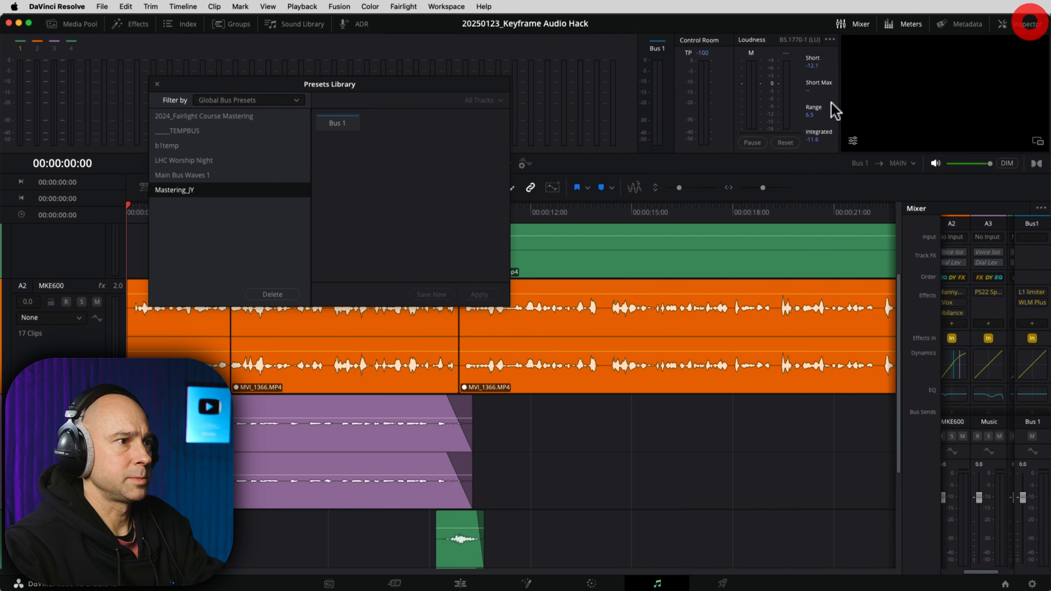
pyautogui.click(157, 84)
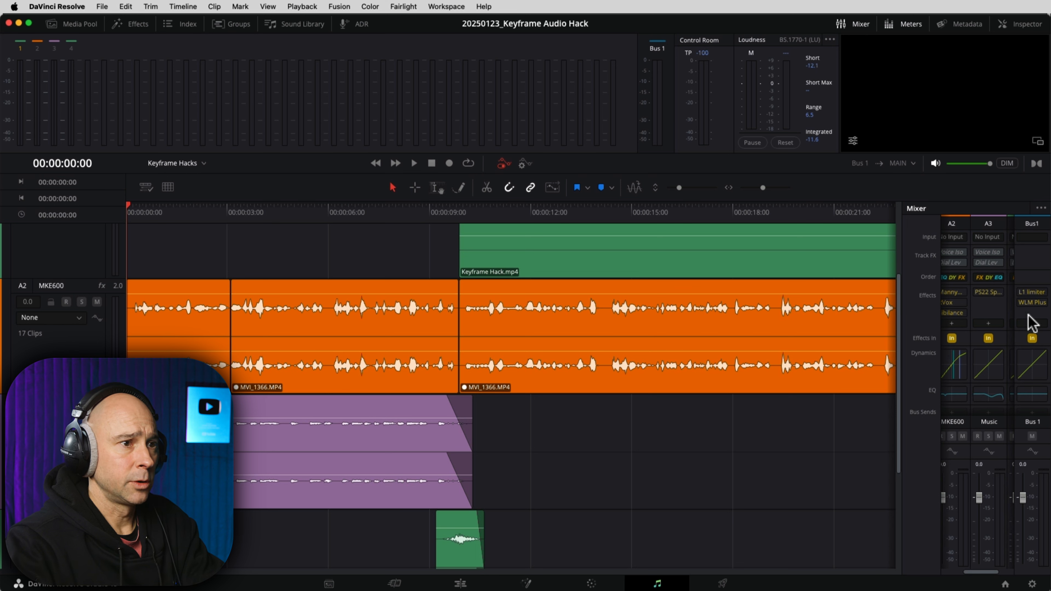
# Step: Open Bus 1's L1 limiter and WLM Plus plugin windows and arrange them side by side
pyautogui.click(1032, 295)
pyautogui.click(1032, 291)
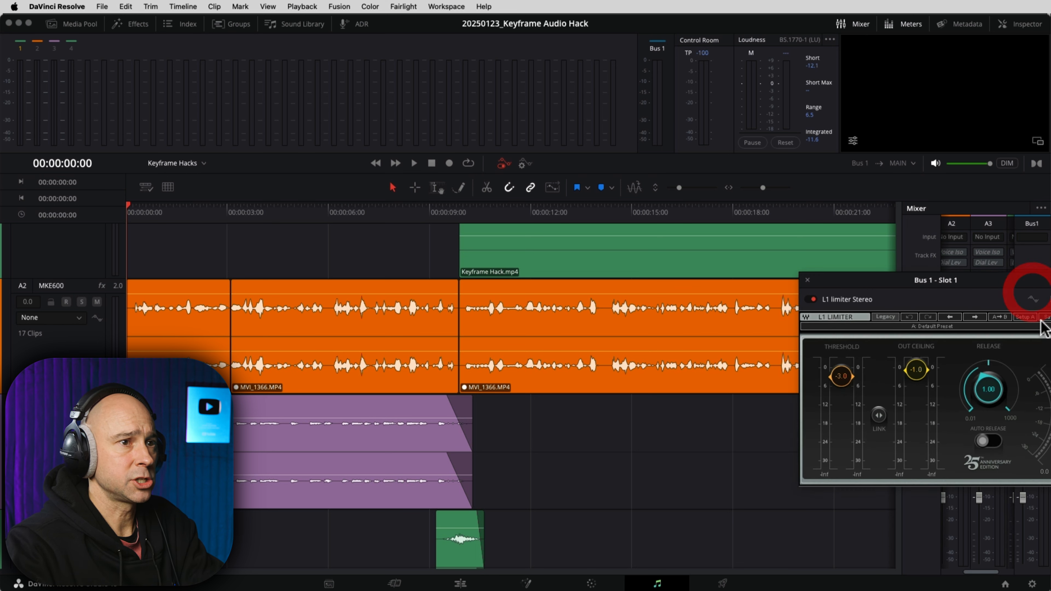
pyautogui.moveTo(884, 278); pyautogui.dragTo(652, 174)
pyautogui.moveTo(916, 279); pyautogui.dragTo(418, 188)
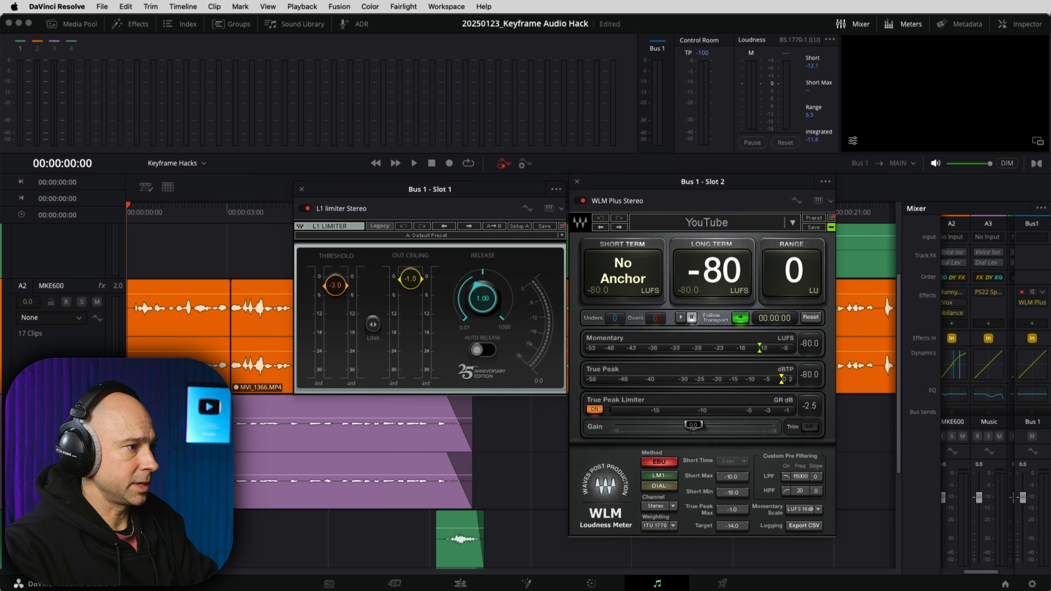
pyautogui.hotkey('shift', 'z')
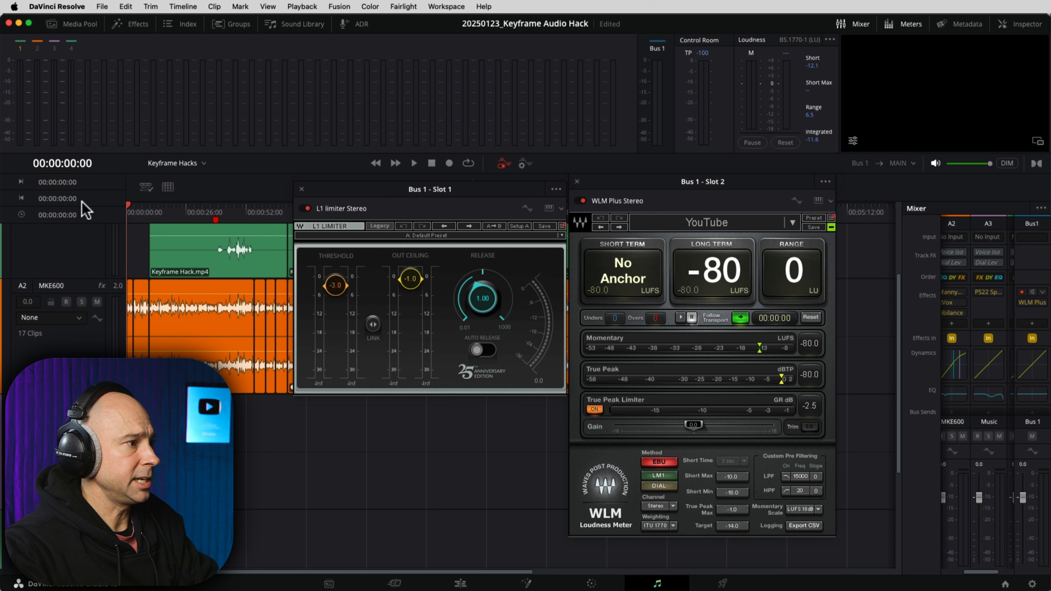
# Step: Enable the Loudness History graph on Bus 1 and make the tracks taller
pyautogui.click(504, 166)
pyautogui.click(504, 166)
pyautogui.click(504, 165)
pyautogui.click(504, 165)
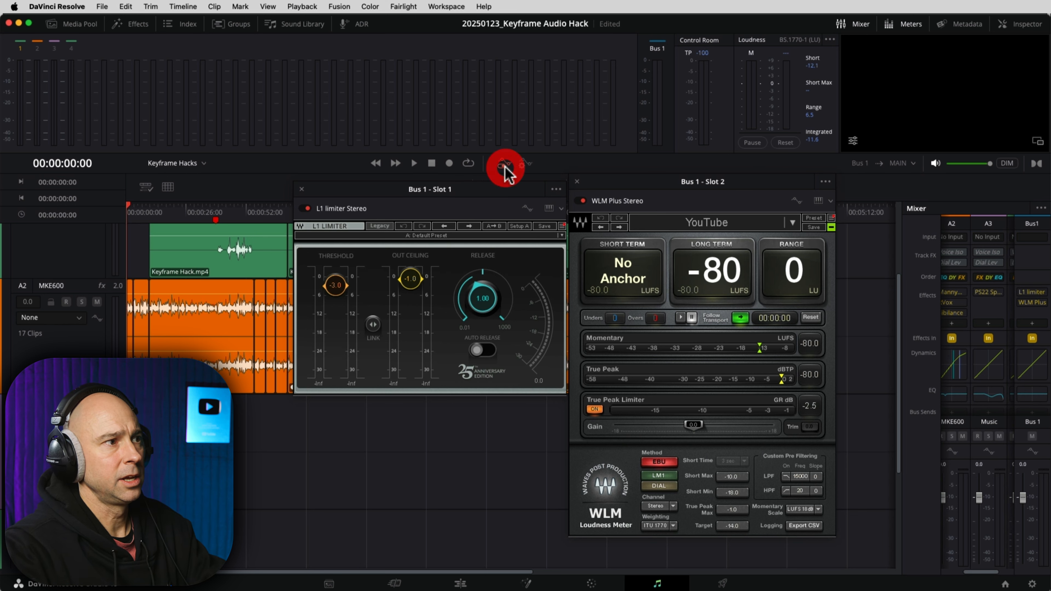
pyautogui.scroll(-3, 802, 541)
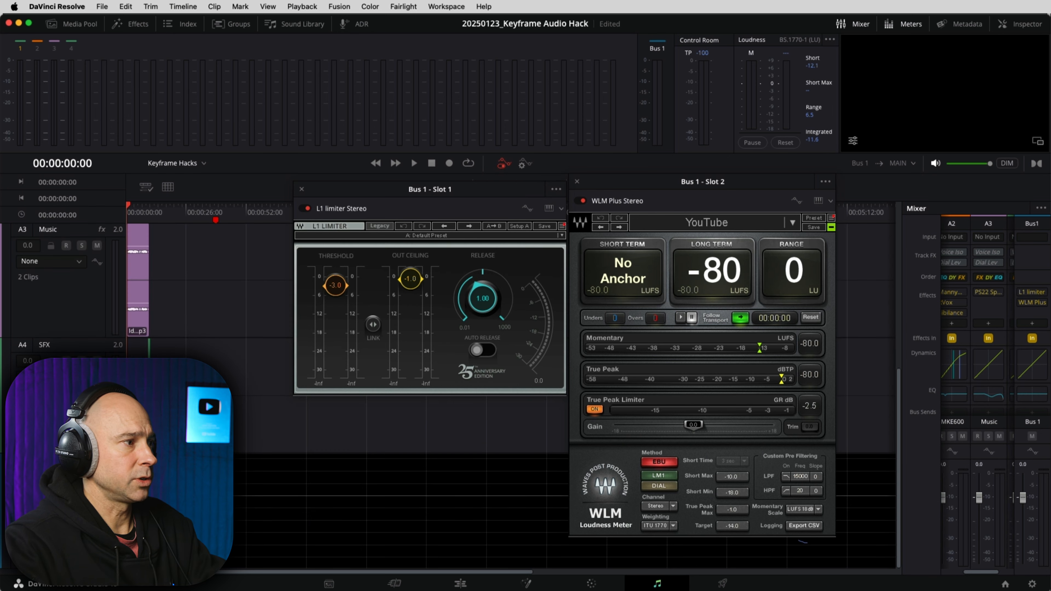
pyautogui.click(24, 512)
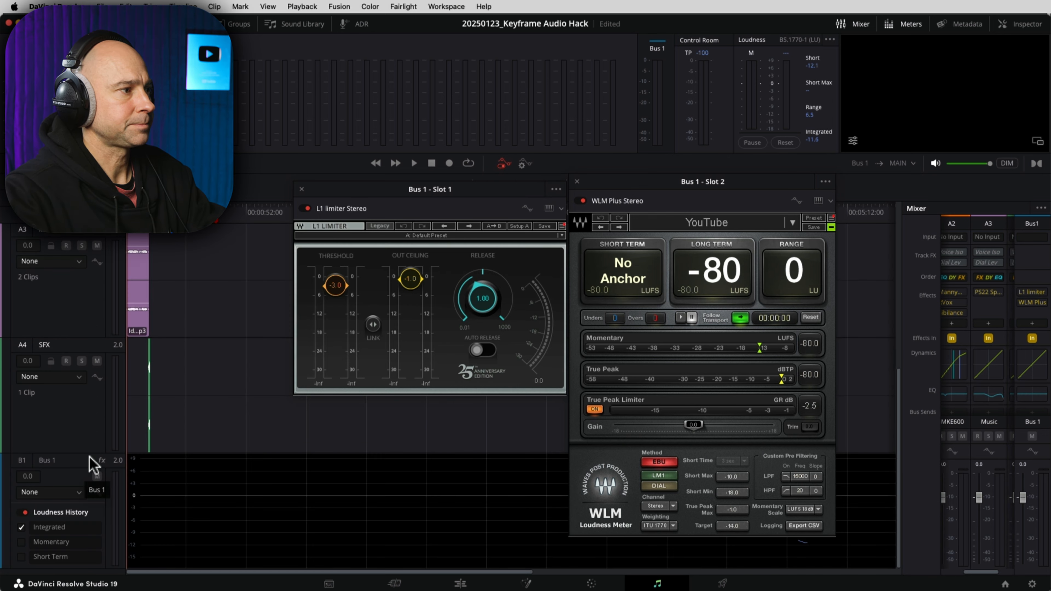
pyautogui.moveTo(90, 453); pyautogui.dragTo(102, 485)
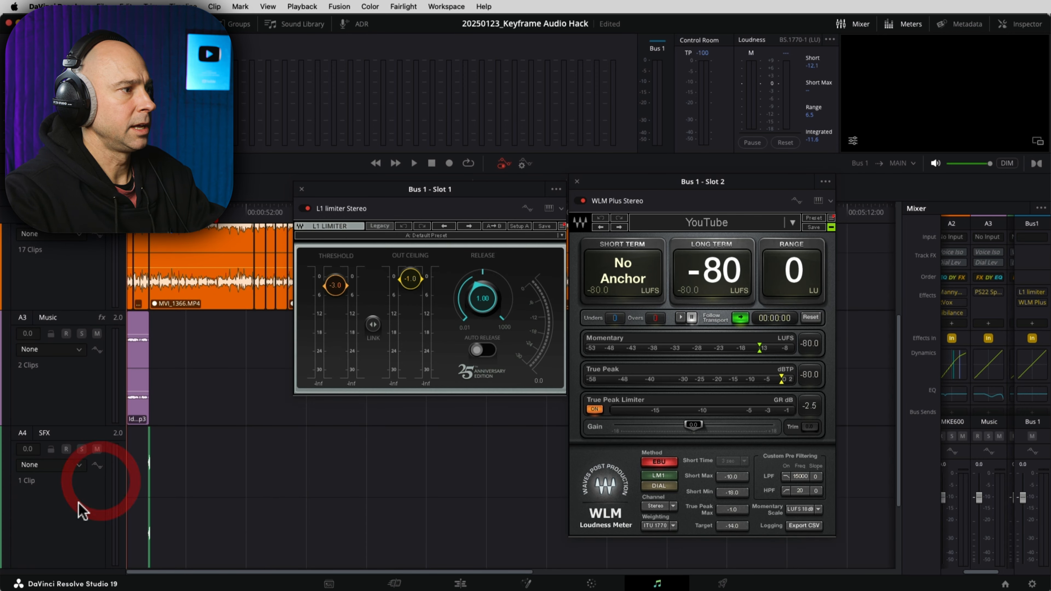
pyautogui.moveTo(93, 569); pyautogui.dragTo(94, 590)
pyautogui.scroll(-5, 93, 439)
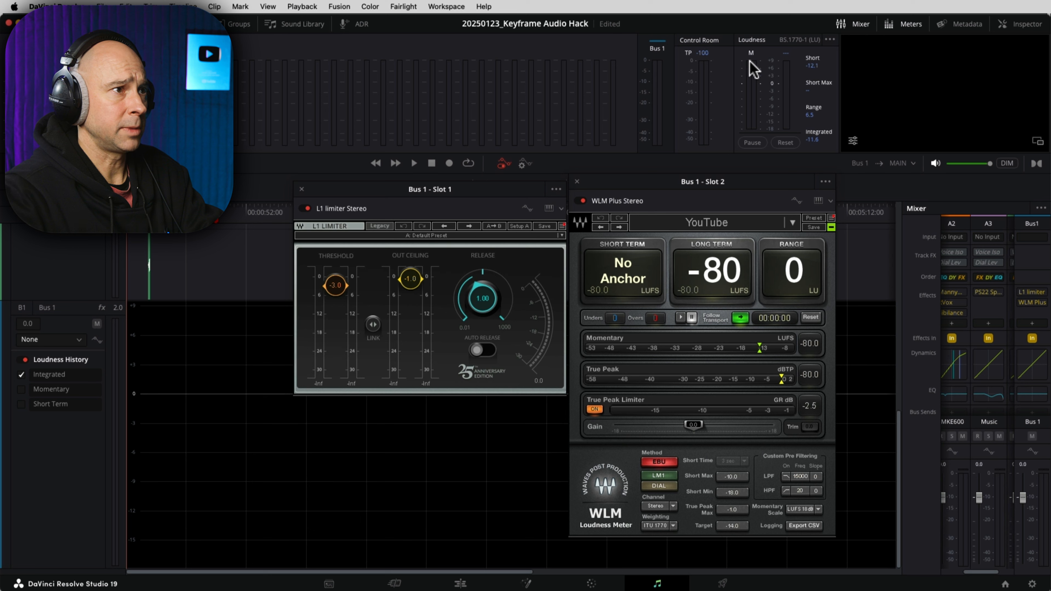
# Step: Set the WLM Plus meter to the YOUTUBE loudness standard
pyautogui.click(829, 39)
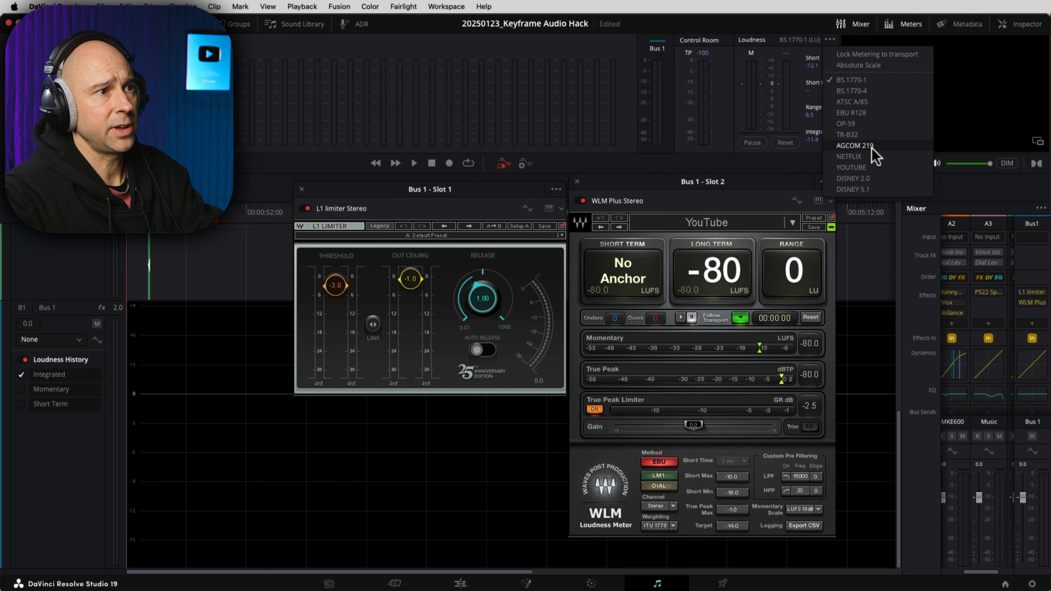
pyautogui.click(868, 168)
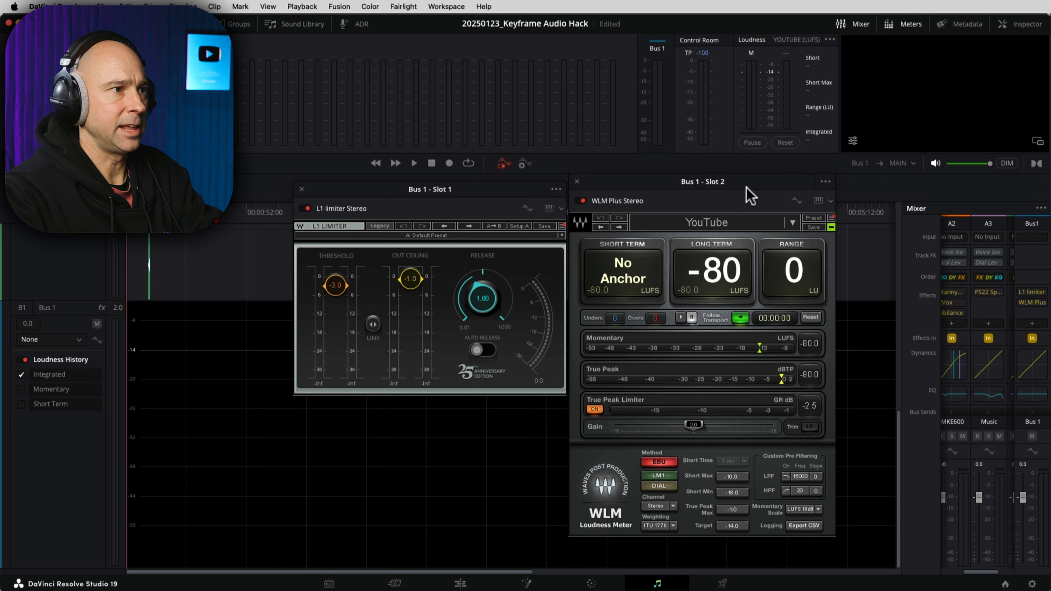
pyautogui.moveTo(747, 181); pyautogui.dragTo(748, 180)
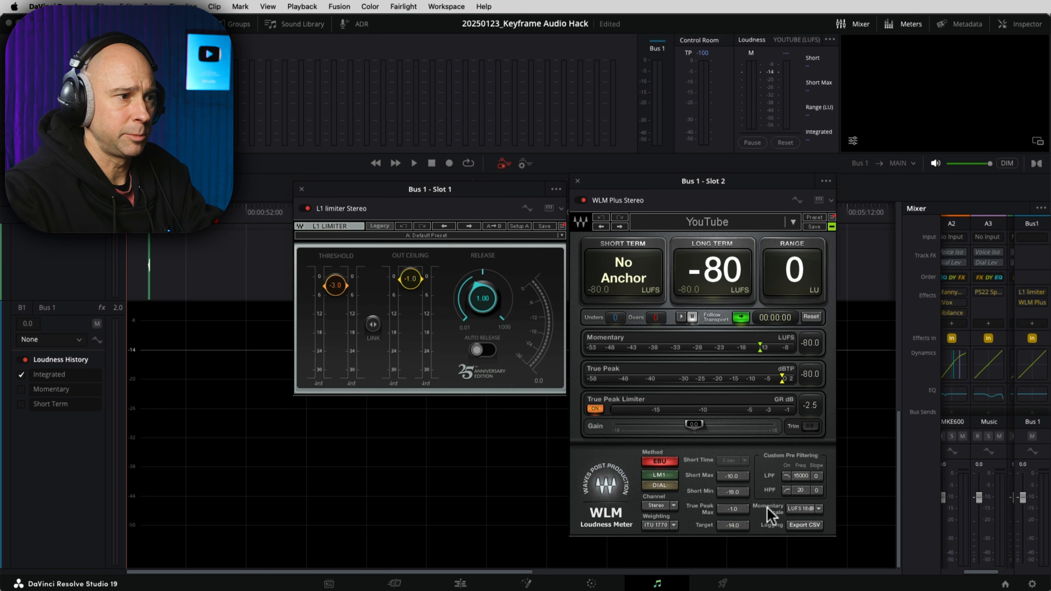
# Step: Reset the WLM Plus readings and start playback to measure bus loudness
pyautogui.click(810, 317)
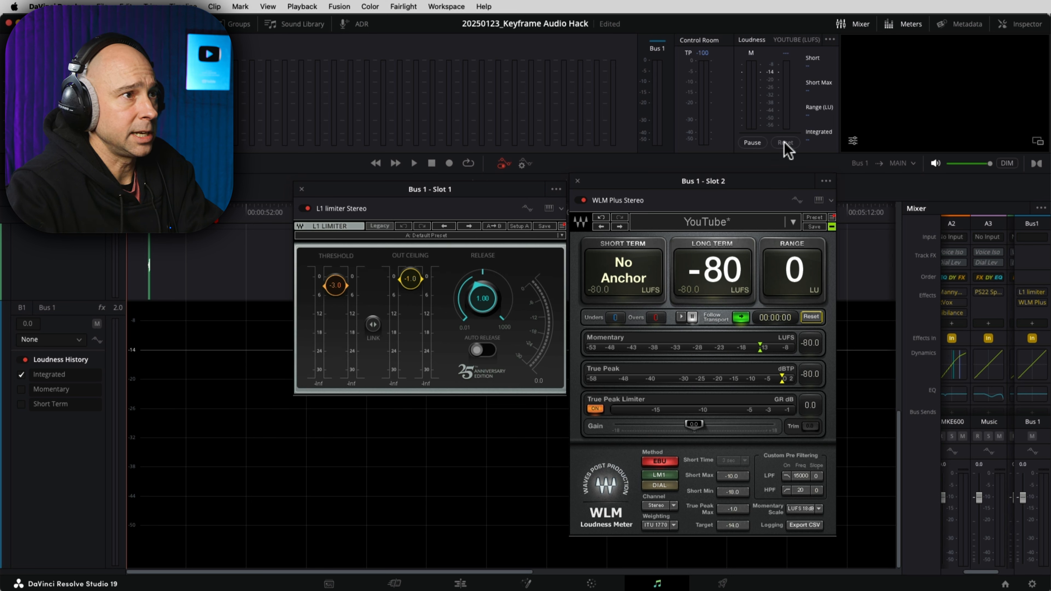
pyautogui.click(818, 140)
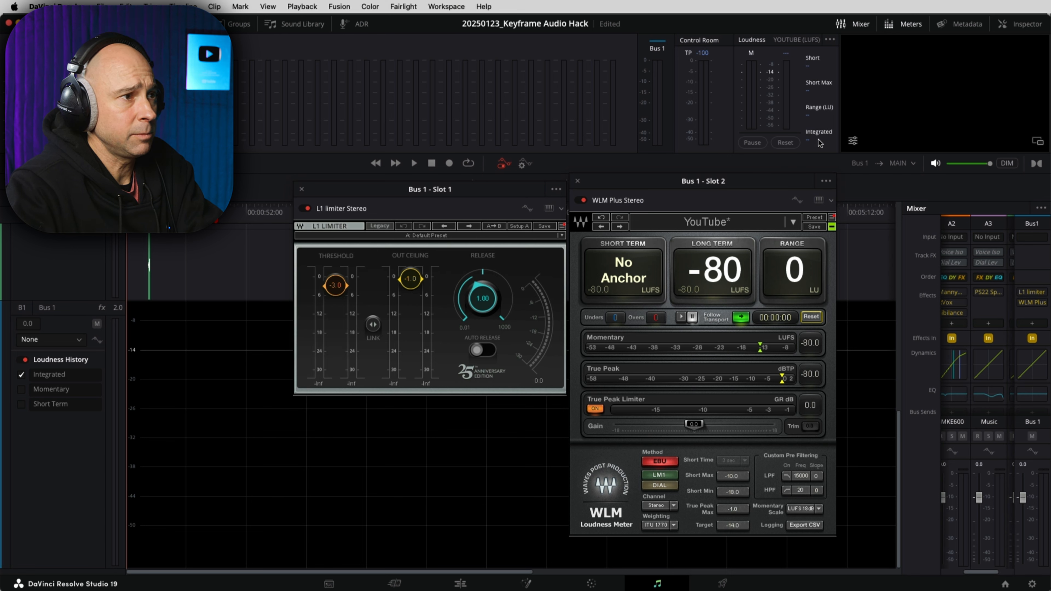
pyautogui.click(751, 203)
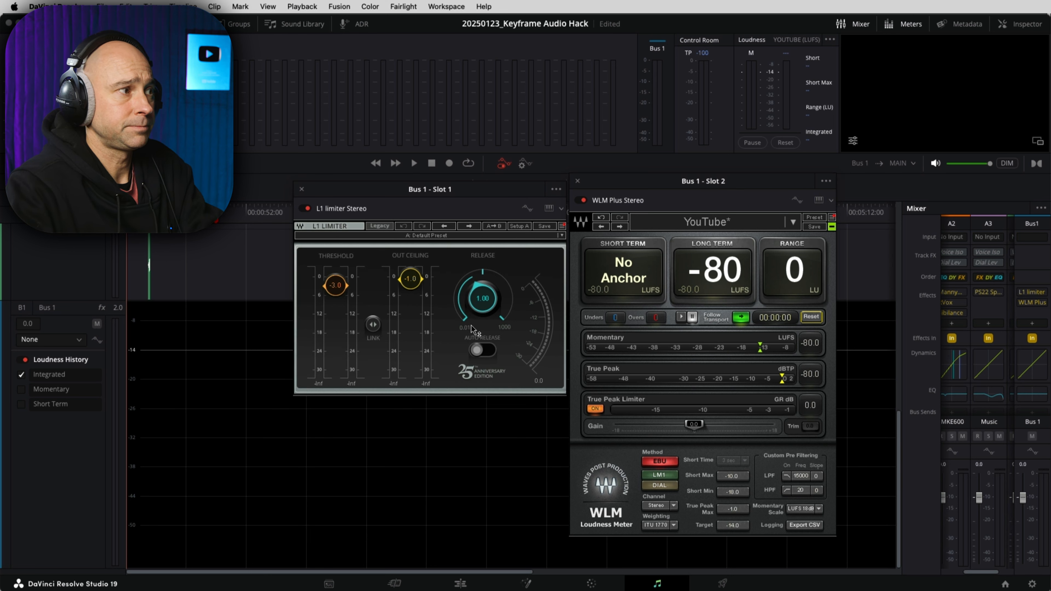
pyautogui.press('space')
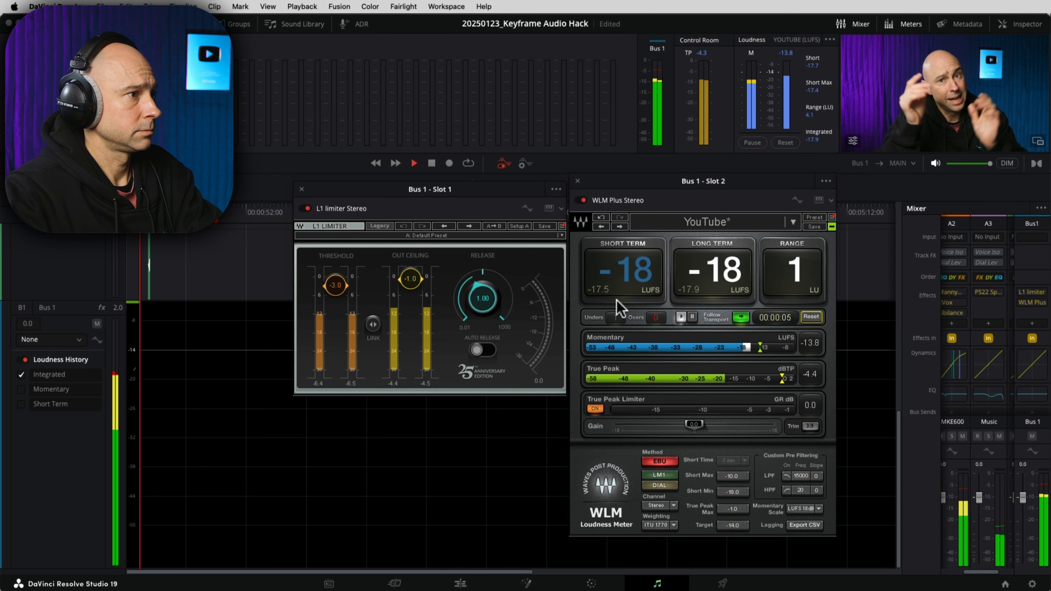
# Step: Lower the L1 limiter threshold to -5.3 and reset the WLM and Fairlight loudness meters
pyautogui.moveTo(337, 290); pyautogui.dragTo(339, 298)
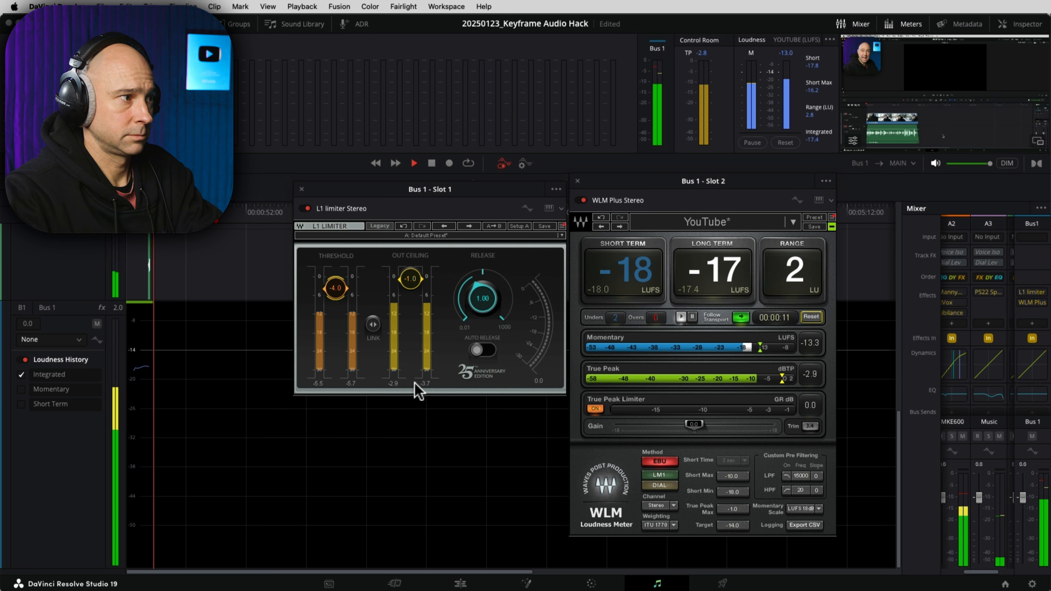
pyautogui.press('space')
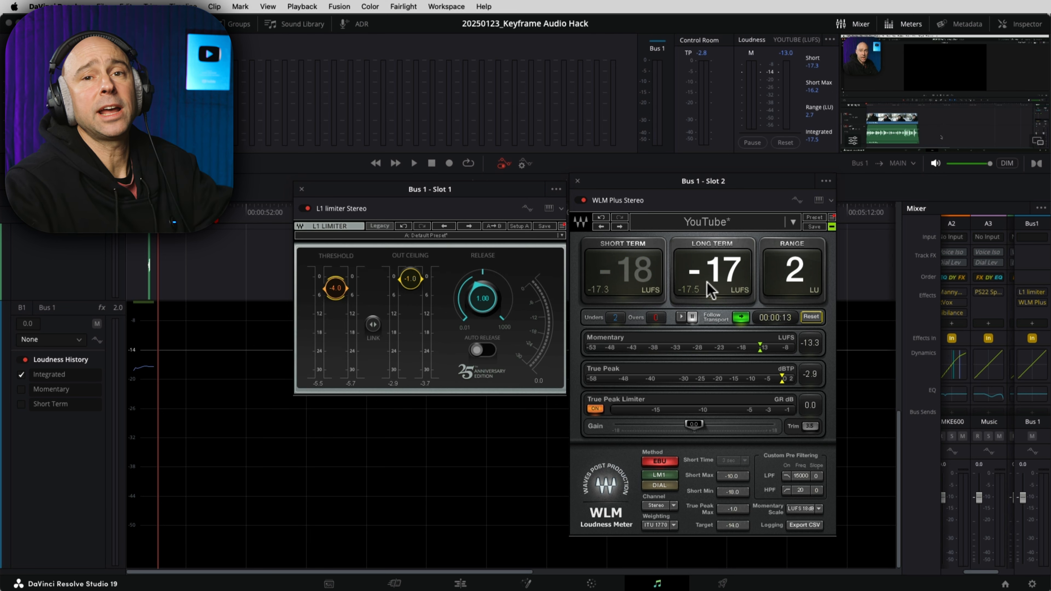
pyautogui.click(822, 140)
pyautogui.click(823, 140)
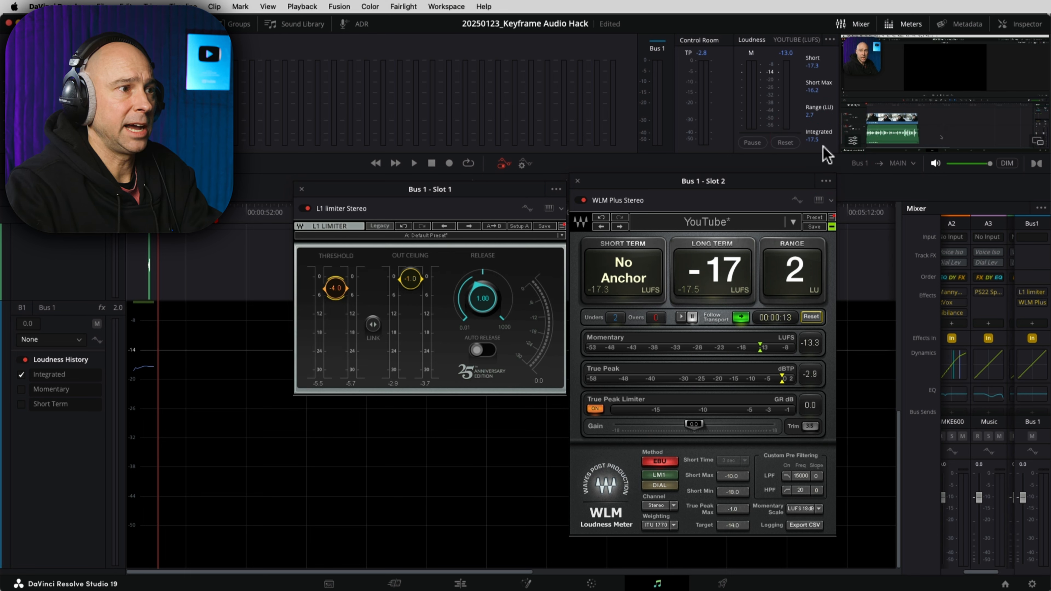
pyautogui.click(687, 296)
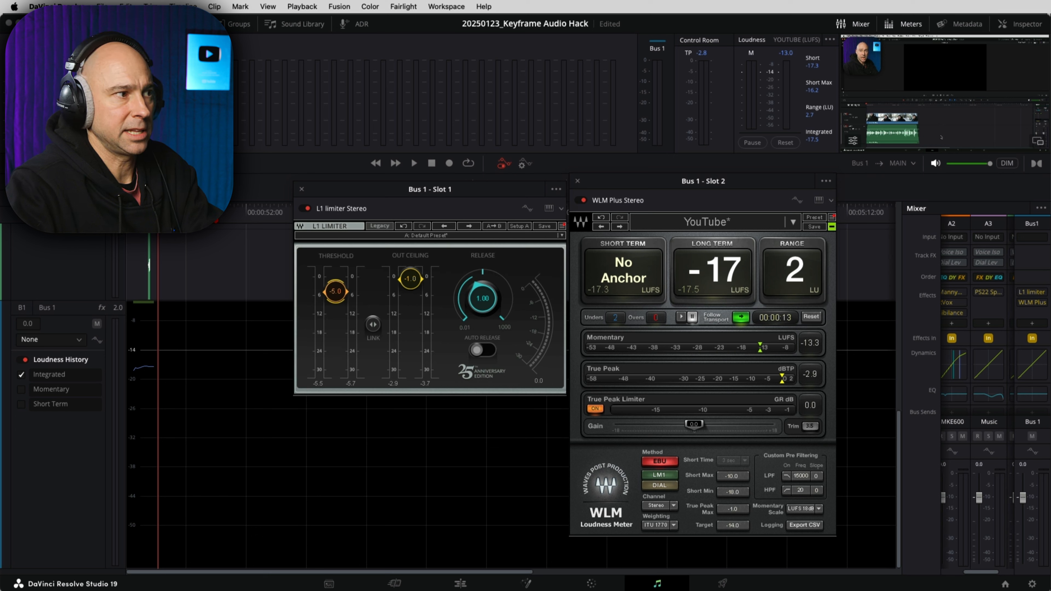
pyautogui.click(811, 316)
pyautogui.click(783, 143)
pyautogui.click(752, 143)
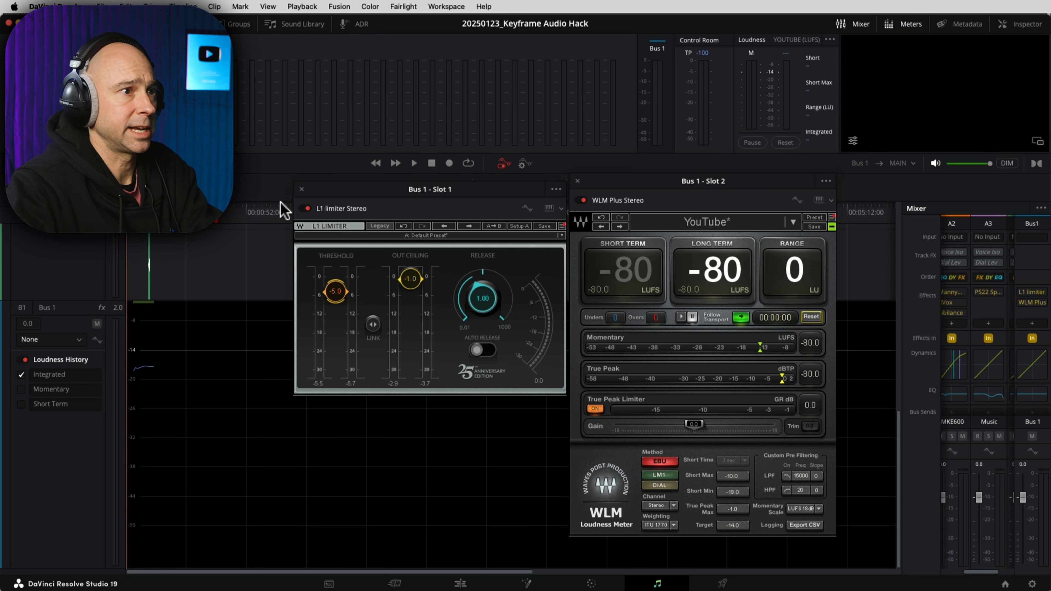
# Step: Re-measure loudness during playback with monitor volume at about -7.9 dB and DIM on
pyautogui.click(970, 166)
pyautogui.press('space')
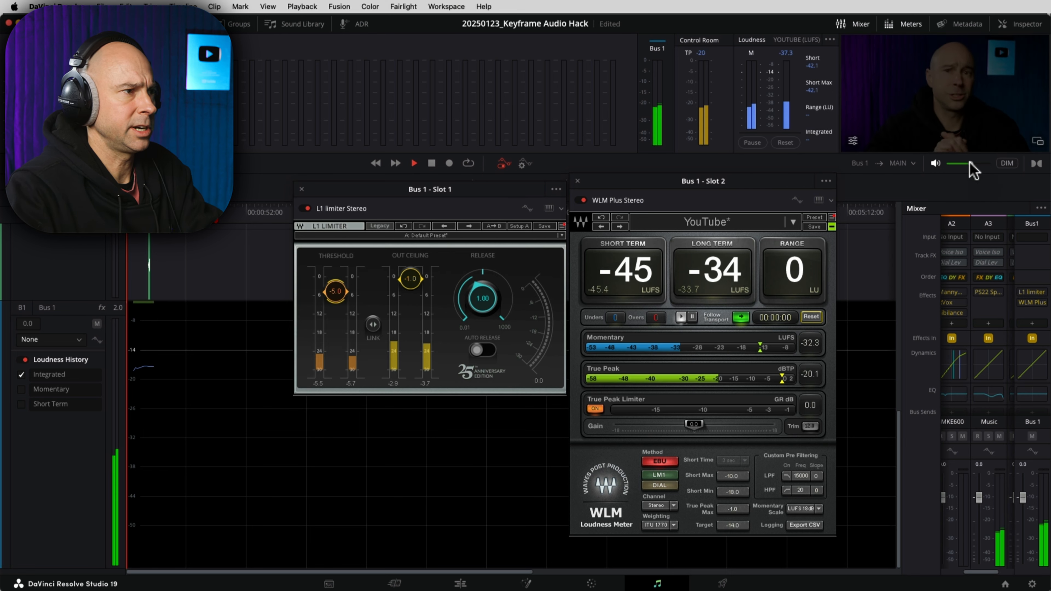
pyautogui.click(972, 166)
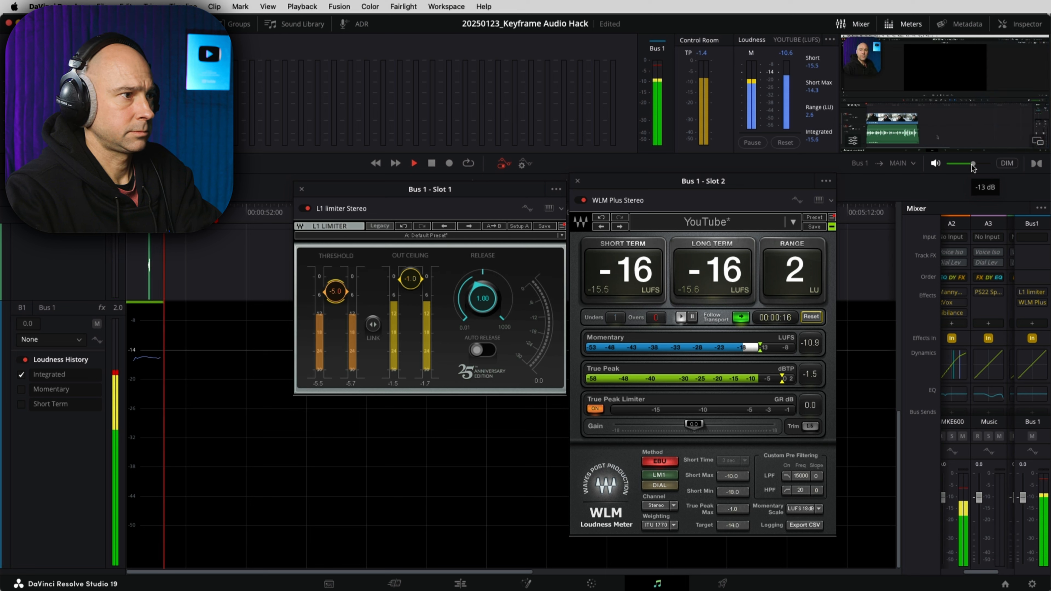
pyautogui.moveTo(972, 167); pyautogui.dragTo(1001, 169)
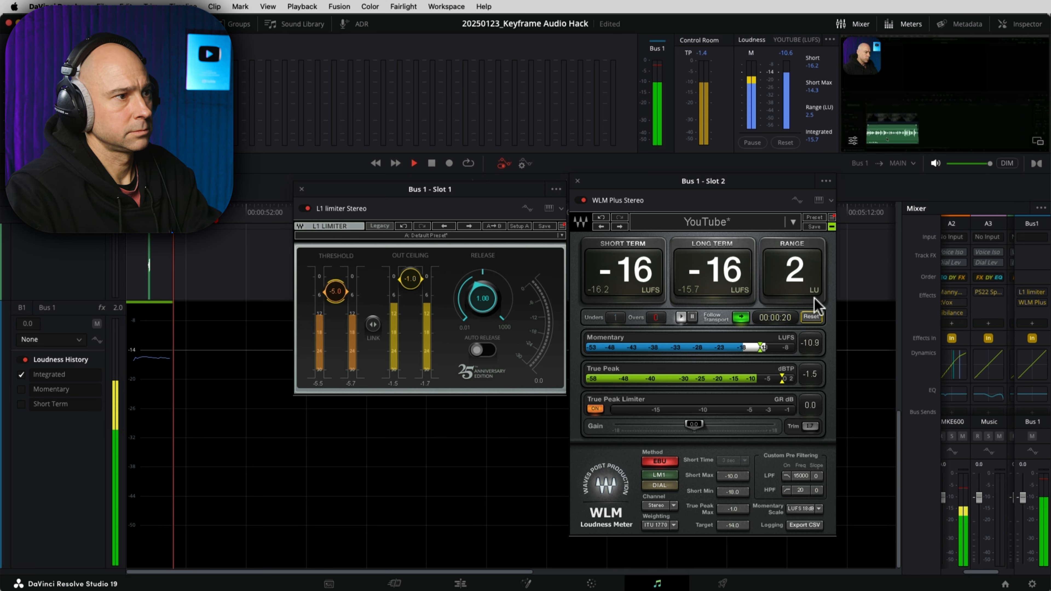
pyautogui.click(1005, 163)
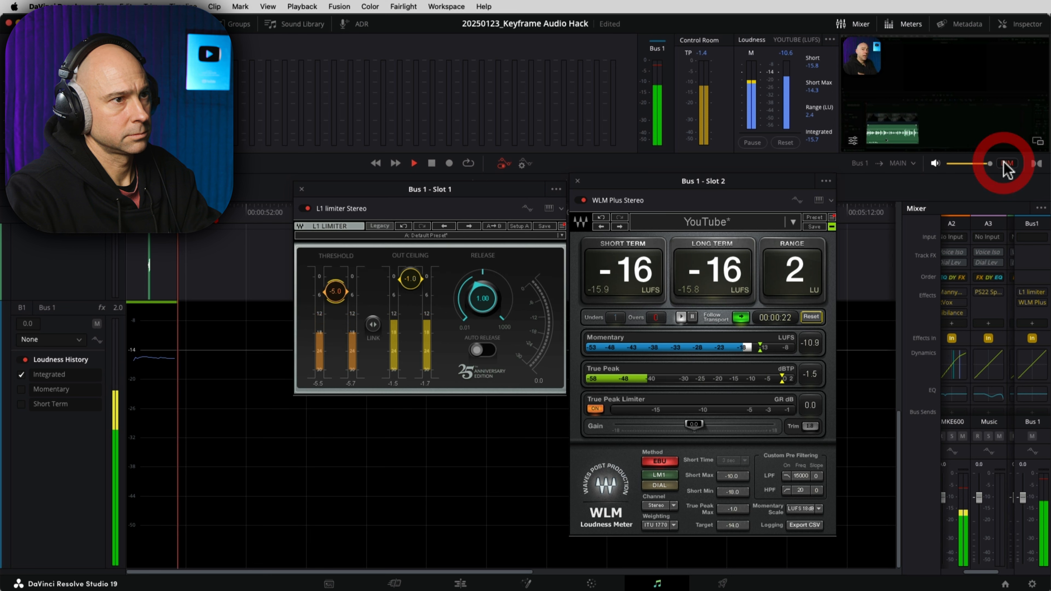
pyautogui.press('space')
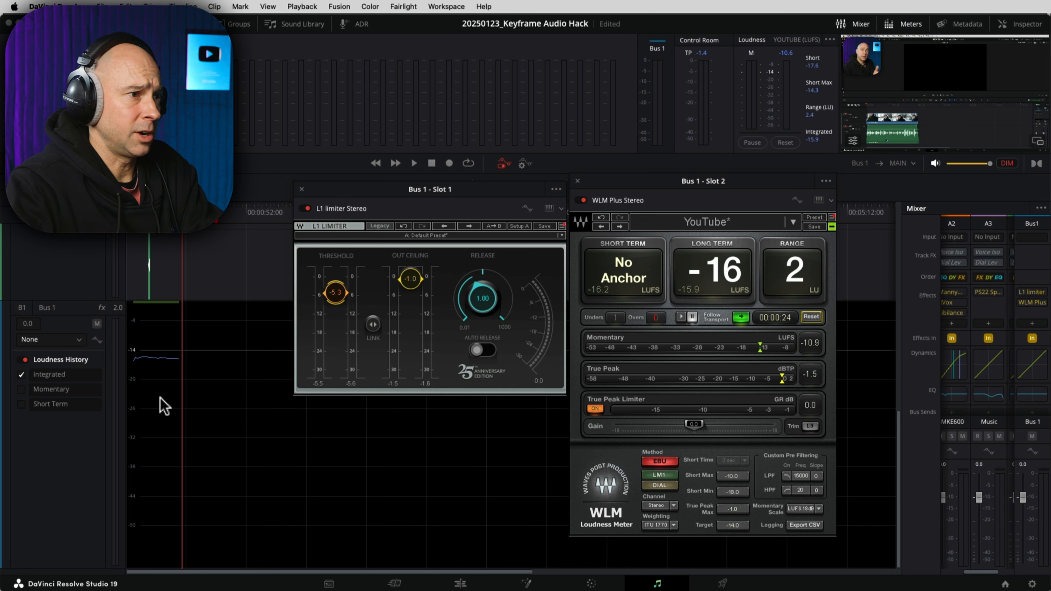
# Step: Close the WLM Plus and L1 plugin windows, save the project, and switch to the Deliver page
pyautogui.click(577, 181)
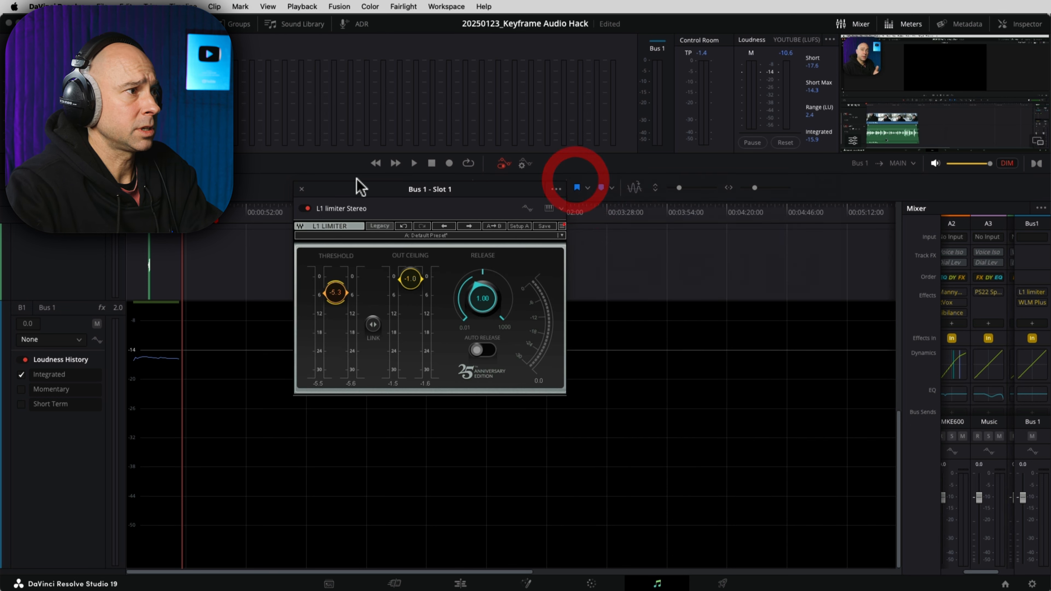
pyautogui.click(302, 189)
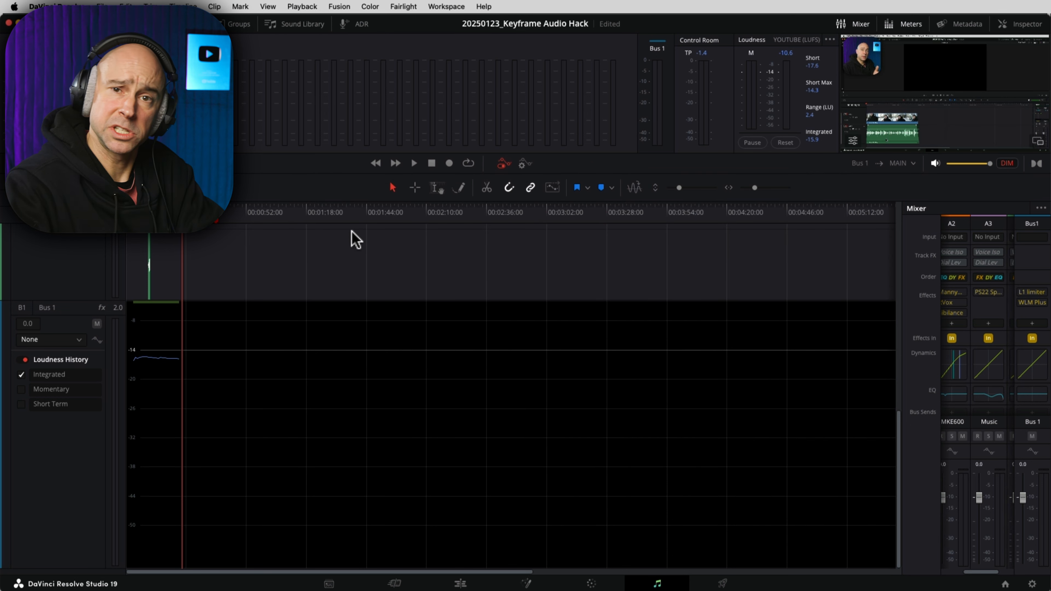
pyautogui.press('super+s')
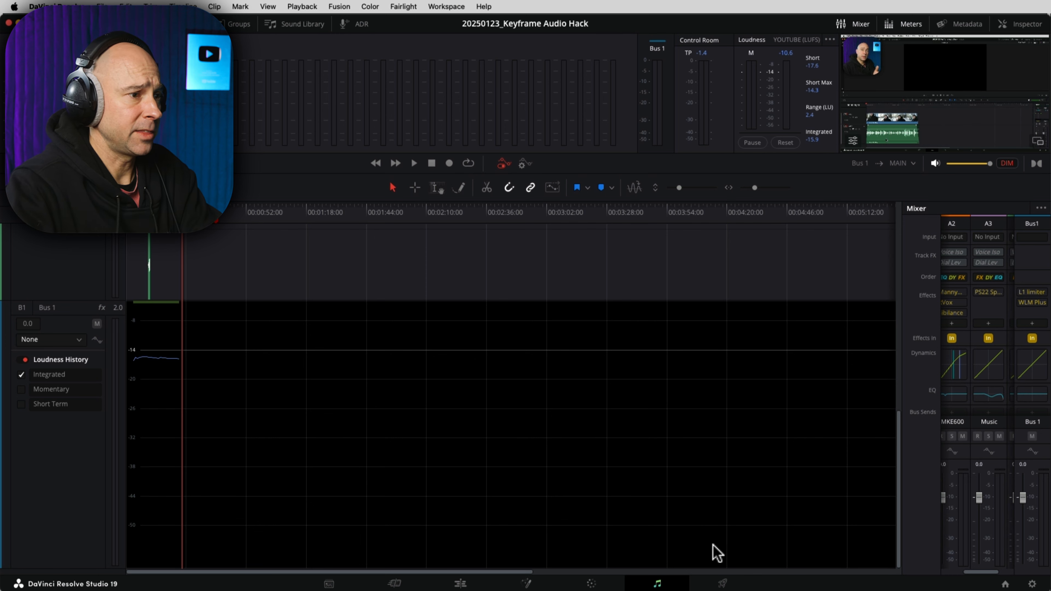
pyautogui.click(723, 584)
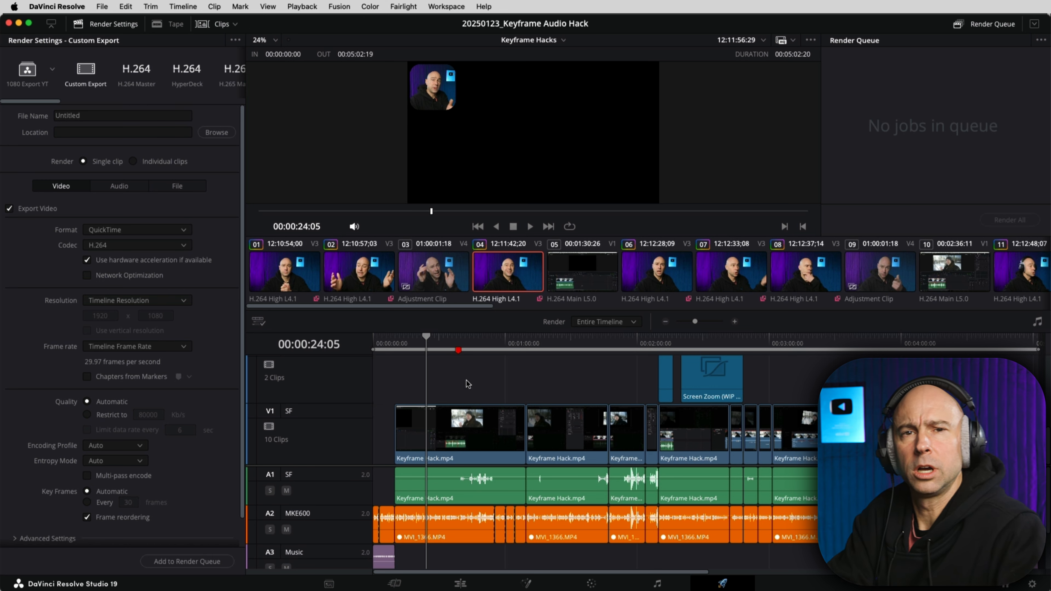
# Step: Rewind the playhead, apply the 1080 to 4K YT preset, and set the destination to Current Resolve Projects_T7
pyautogui.moveTo(382, 344); pyautogui.dragTo(357, 352)
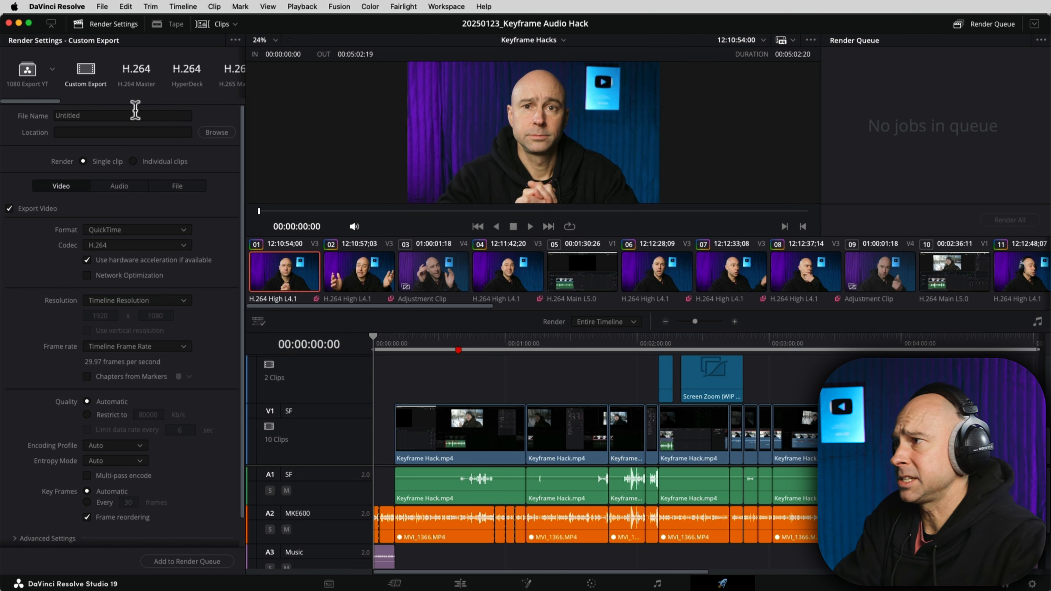
pyautogui.click(52, 69)
pyautogui.click(43, 116)
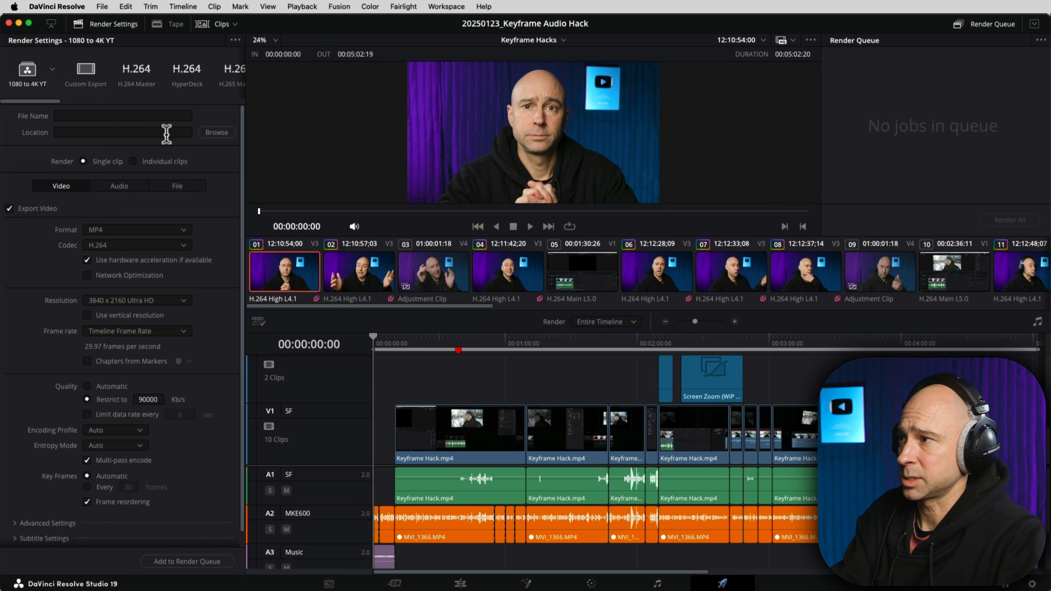
pyautogui.click(216, 132)
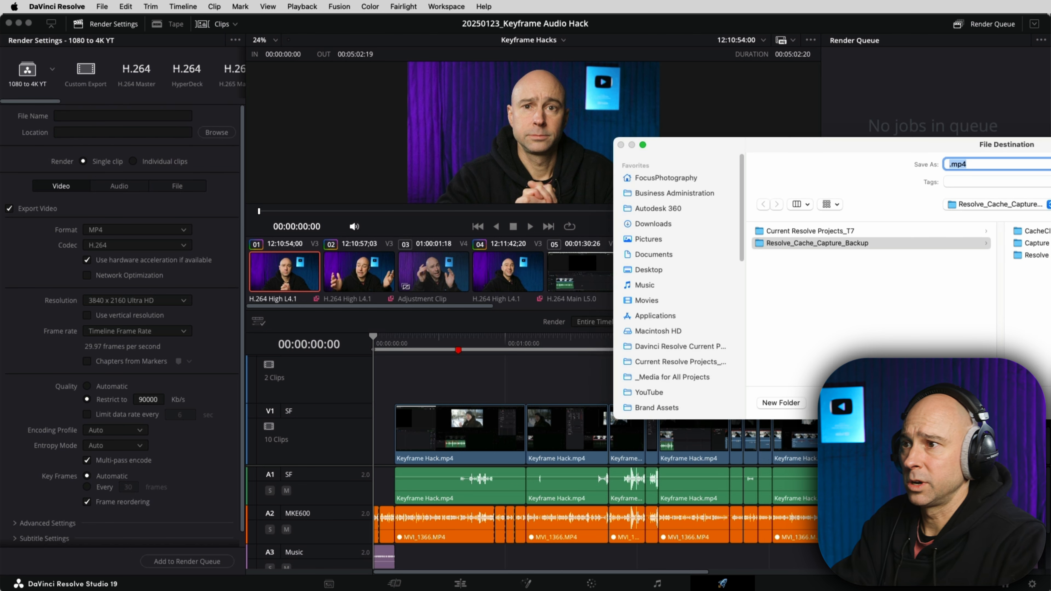
pyautogui.click(871, 233)
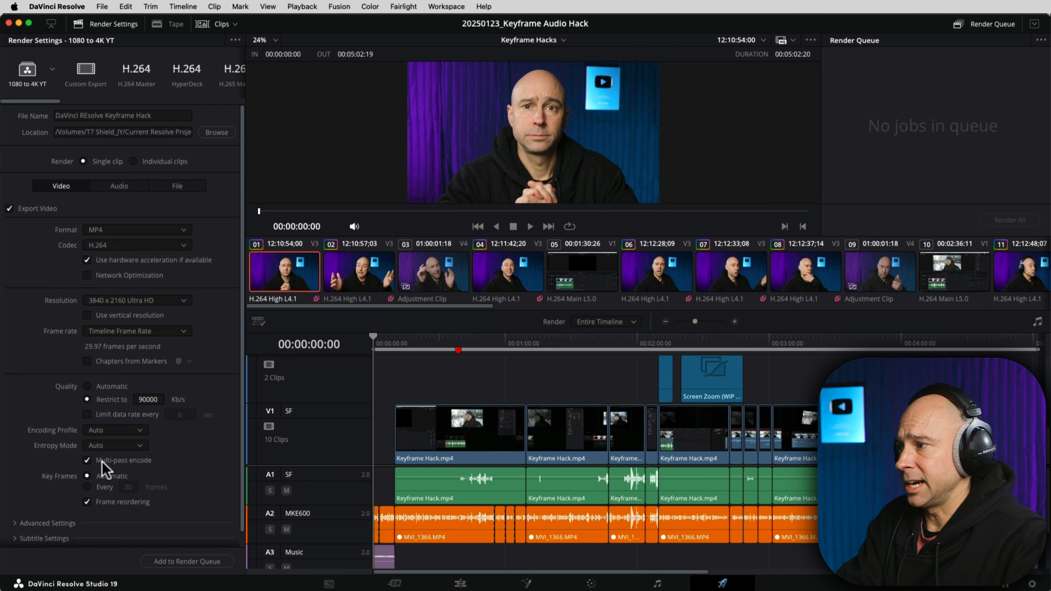
# Step: Review the YouTube, subtitle and advanced render settings, then add the job to the render queue
pyautogui.scroll(-1, 105, 457)
pyautogui.click(15, 538)
pyautogui.scroll(-5, 48, 489)
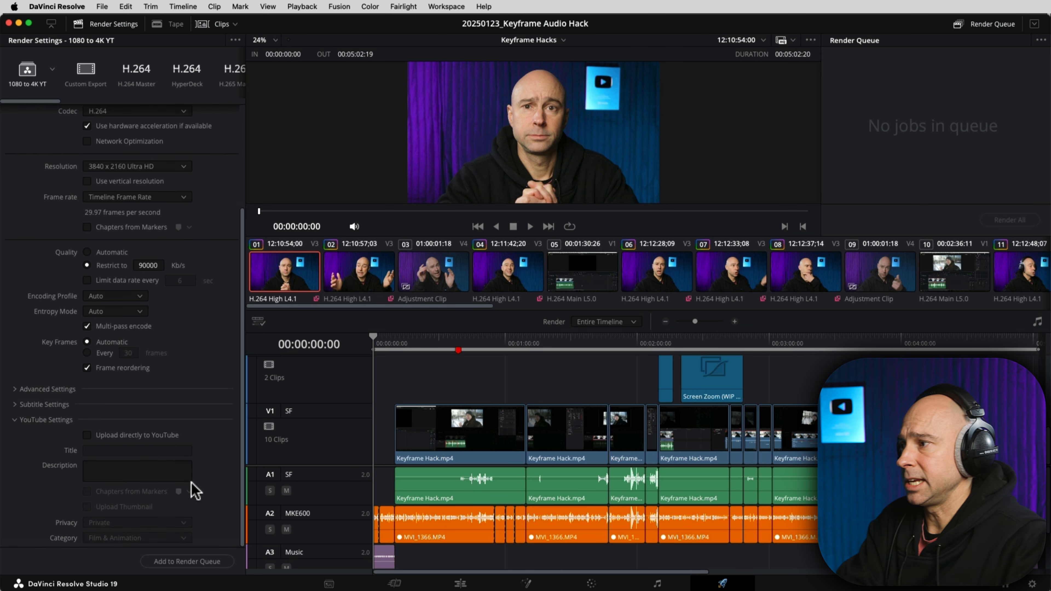
pyautogui.click(14, 420)
pyautogui.click(16, 523)
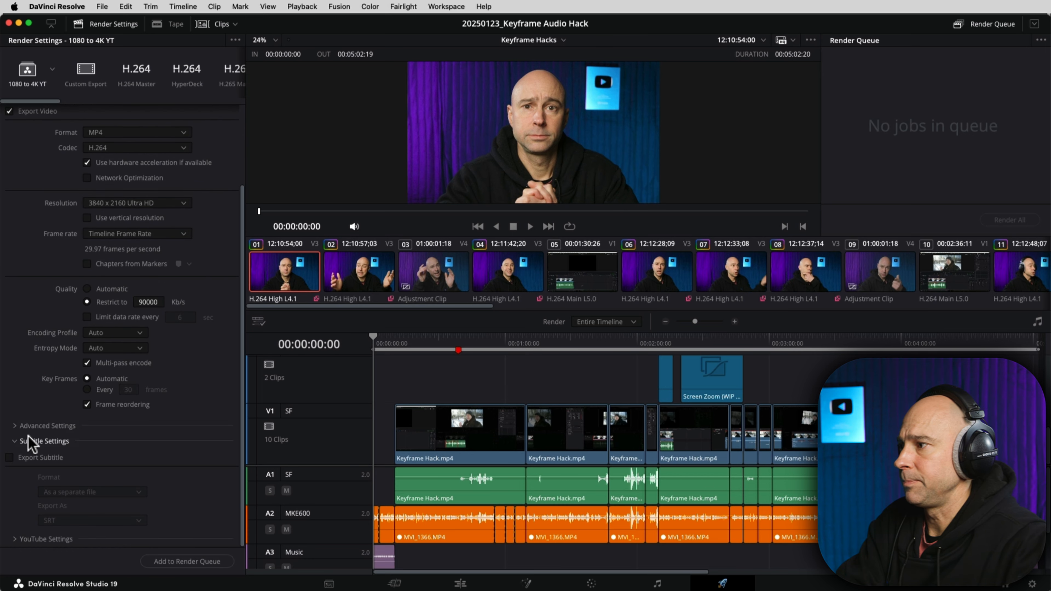
pyautogui.click(16, 426)
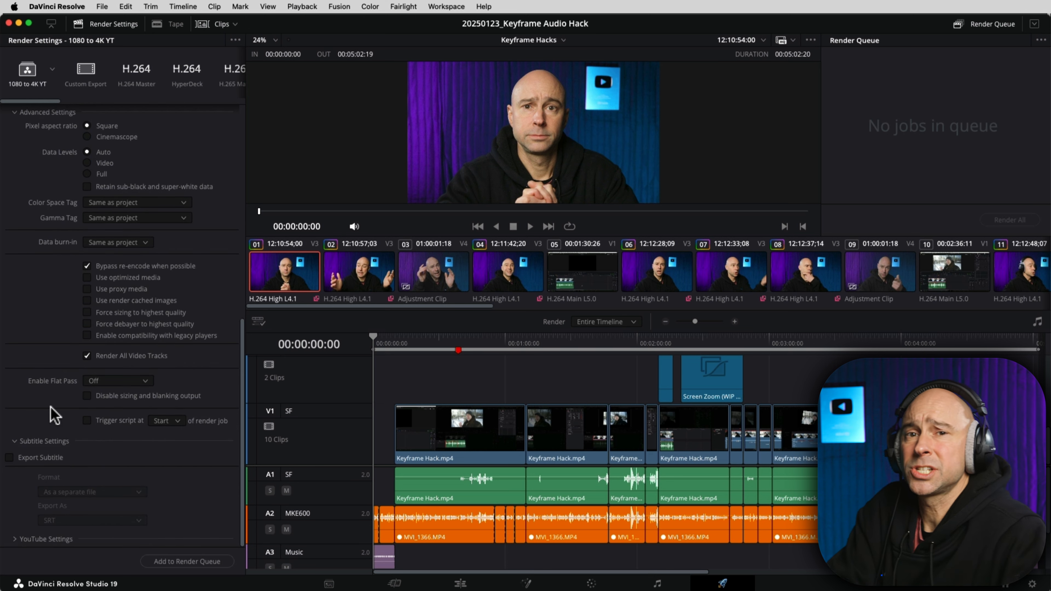
pyautogui.scroll(10, 87, 306)
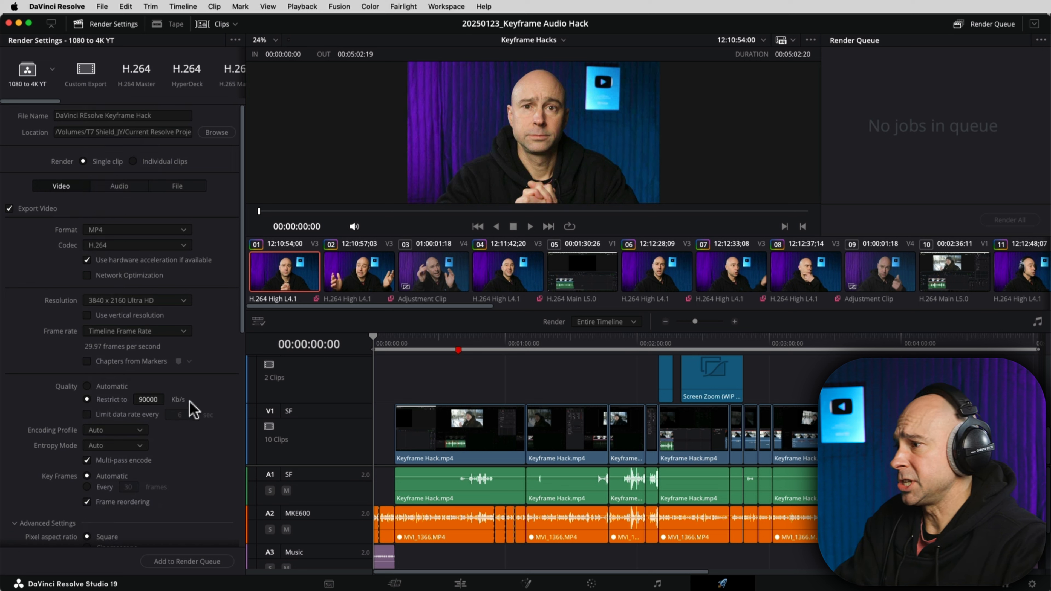
pyautogui.click(181, 560)
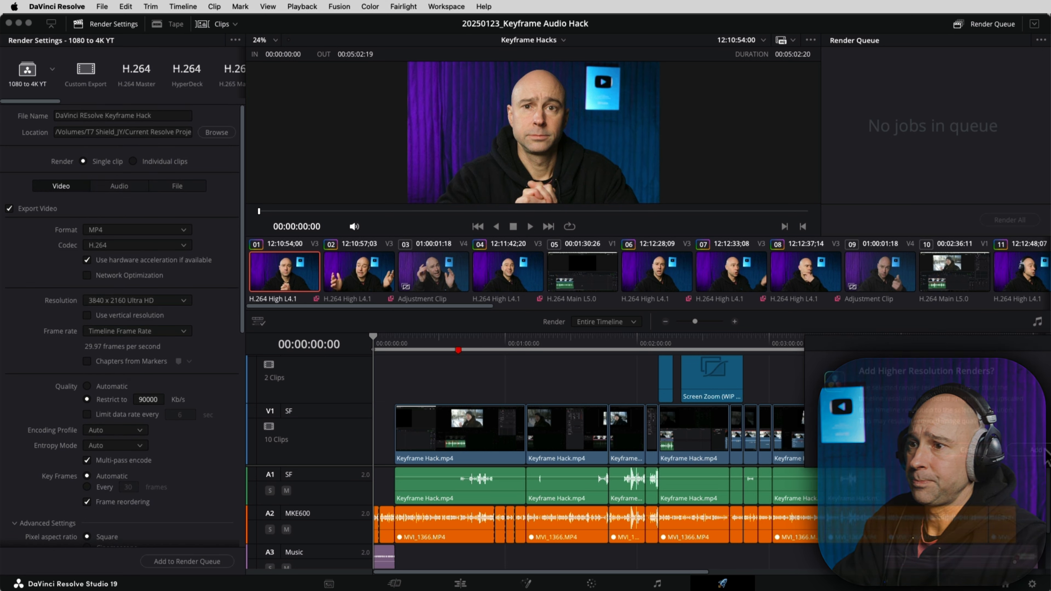